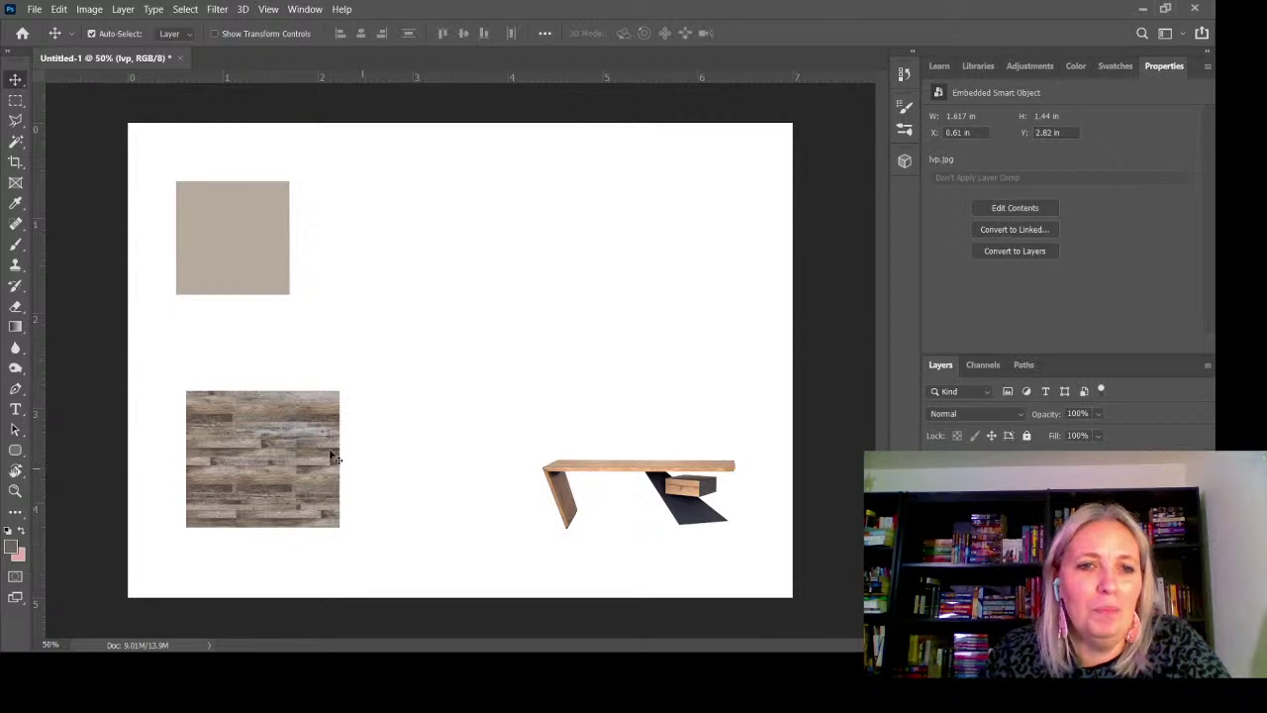
Reposition the wood plank flooring swatch below the greige swatch, at about X 0.89 in, Y 2.82 in
left_click_drag(275, 448, 307, 475)
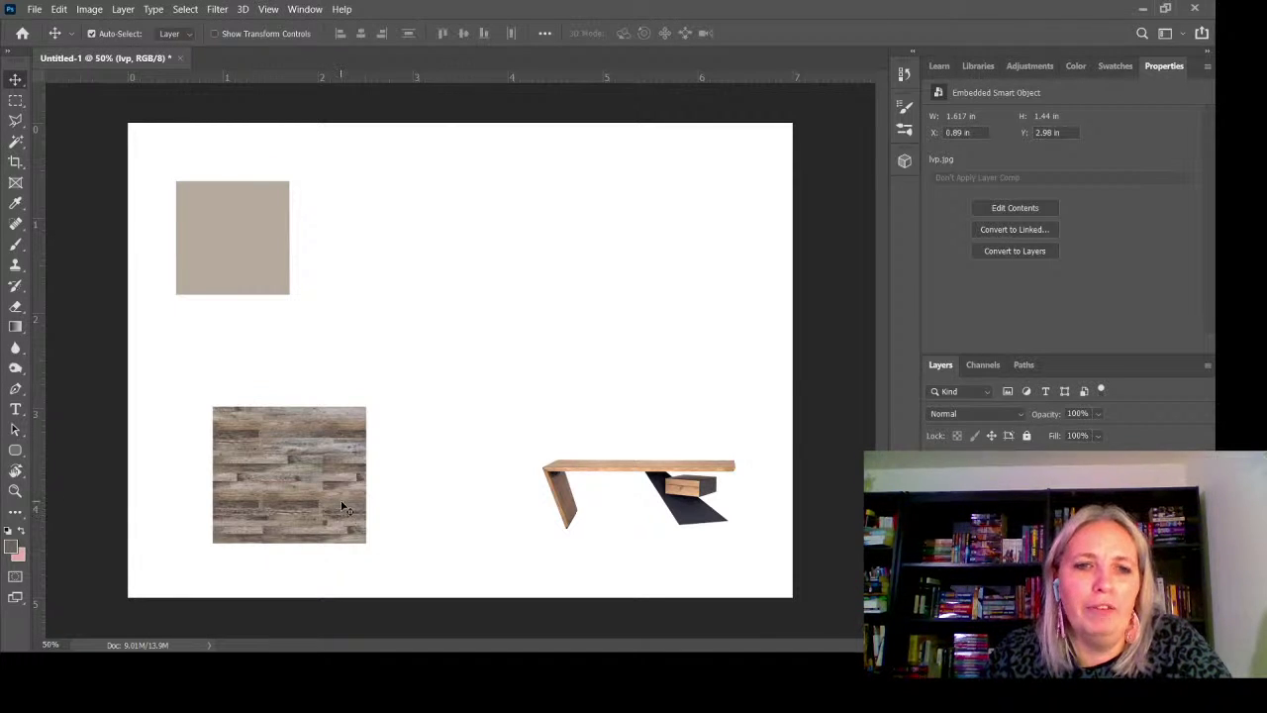
left_click_drag(331, 515, 295, 507)
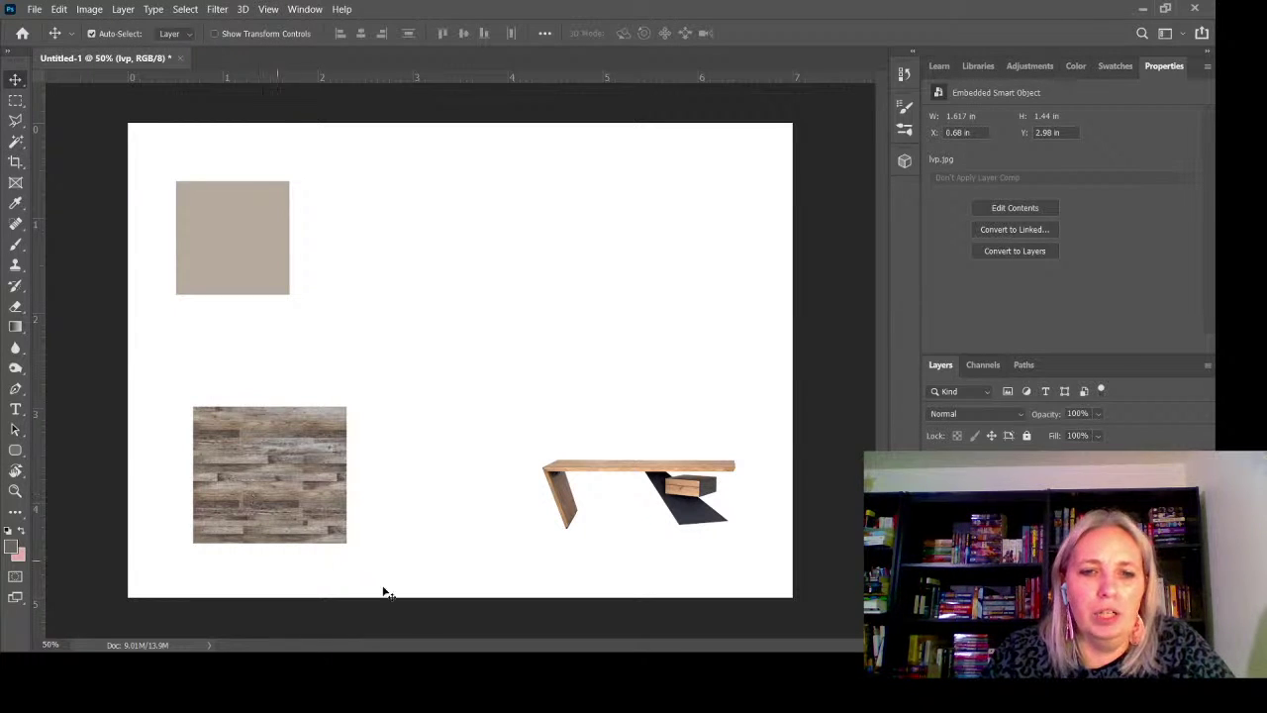
left_click_drag(264, 501, 298, 495)
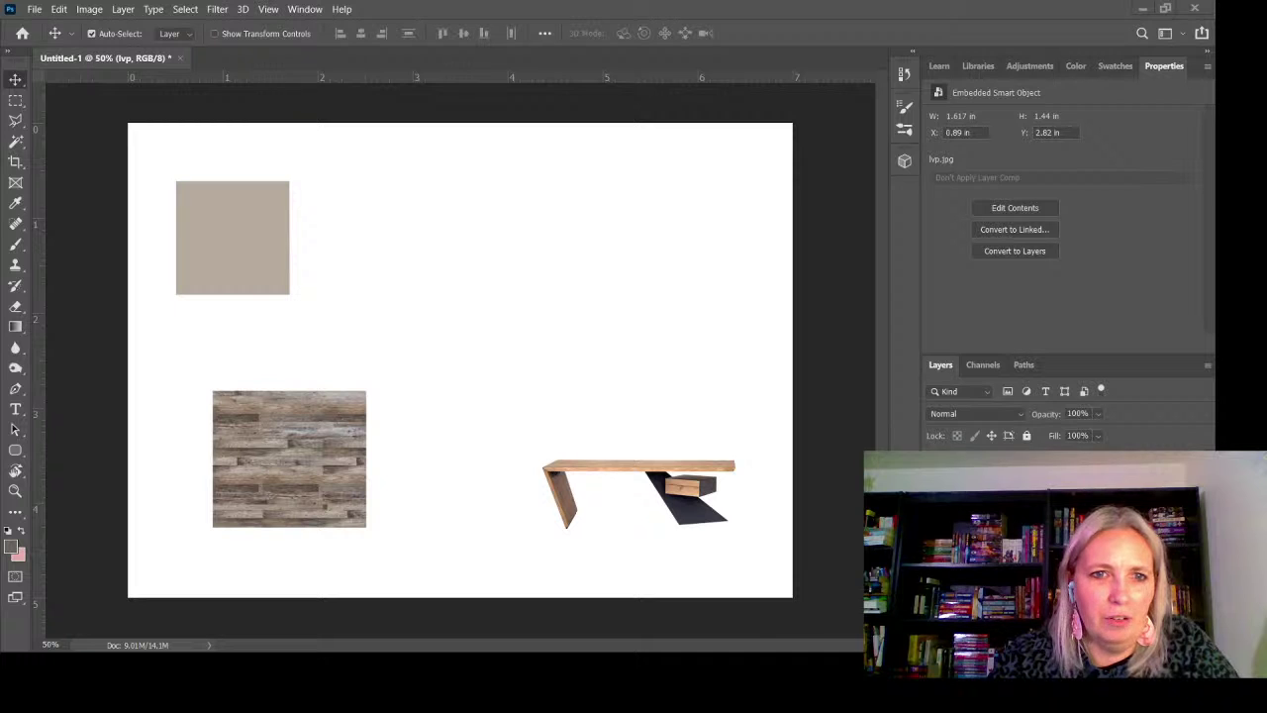
Place the Wood-stain image, scale it to about 11%, and position it between the greige and flooring swatches at about X 0.5 in, Y 2.03 in
left_click_drag(1266, 297, 705, 361)
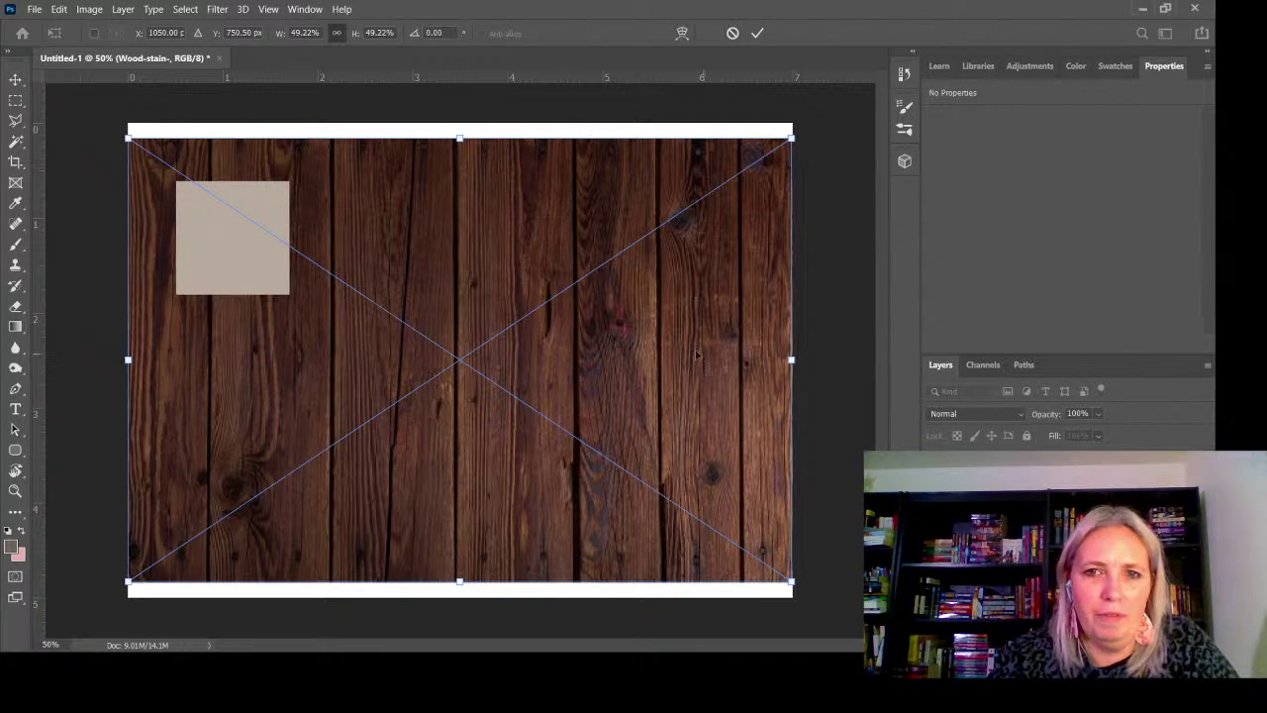
left_click_drag(792, 140, 296, 508)
left_click_drag(217, 560, 298, 360)
left_click_drag(246, 259, 241, 221)
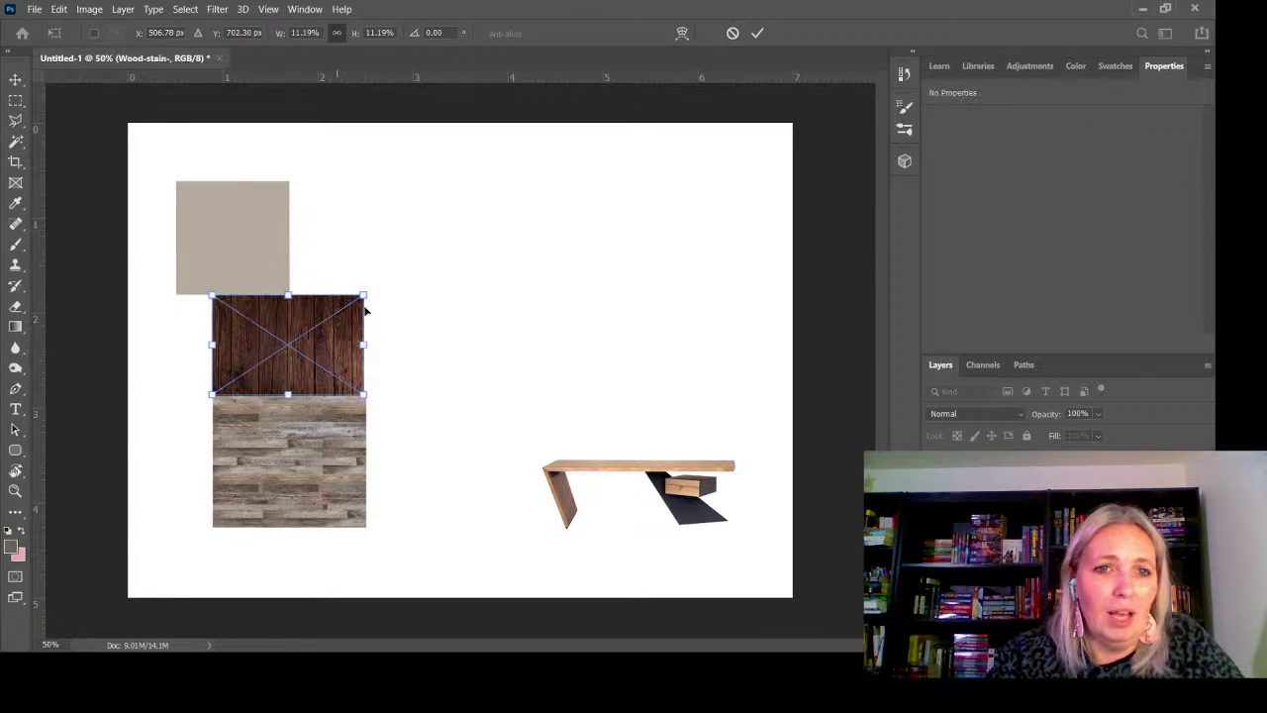
key("Return")
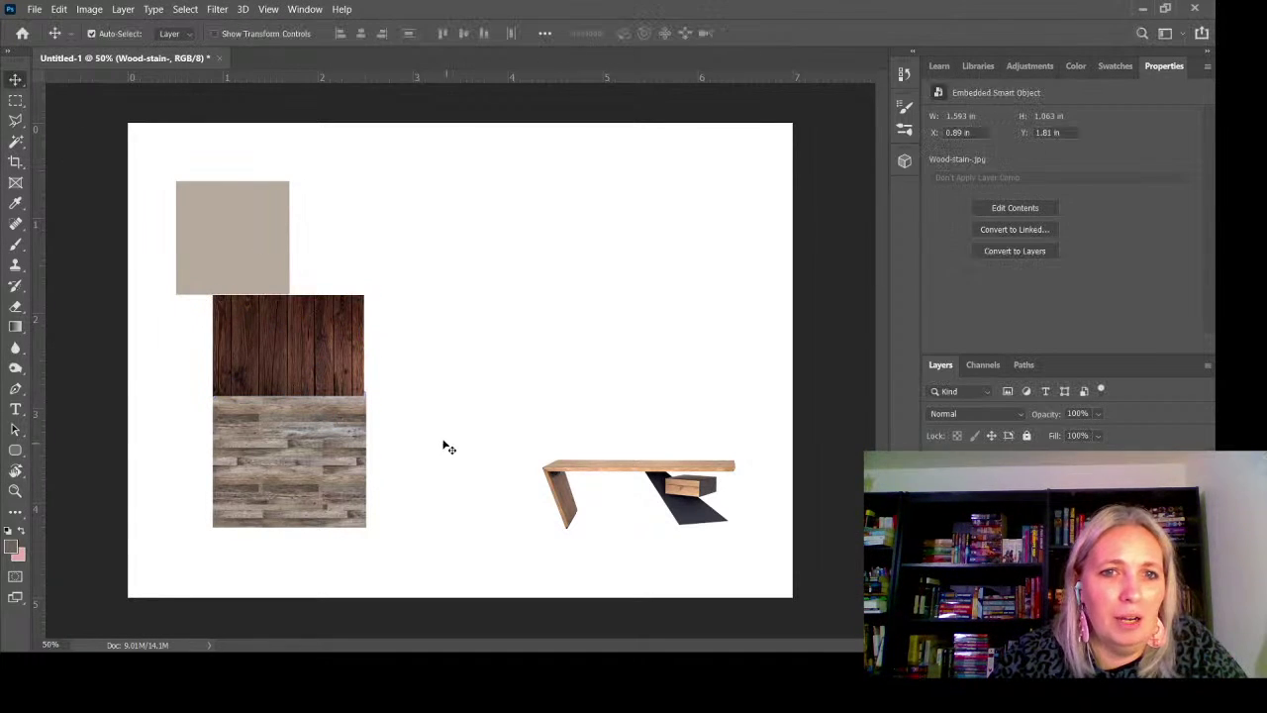
left_click_drag(272, 355, 261, 379)
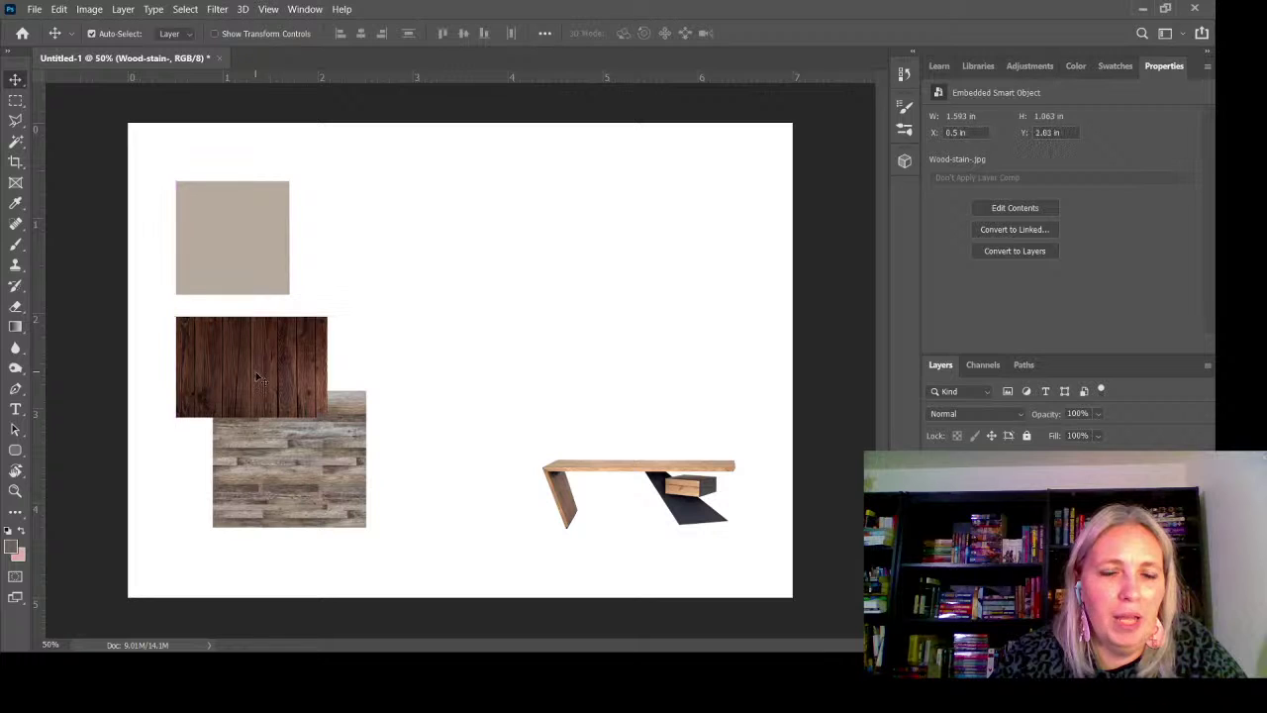
left_click_drag(263, 266, 347, 233)
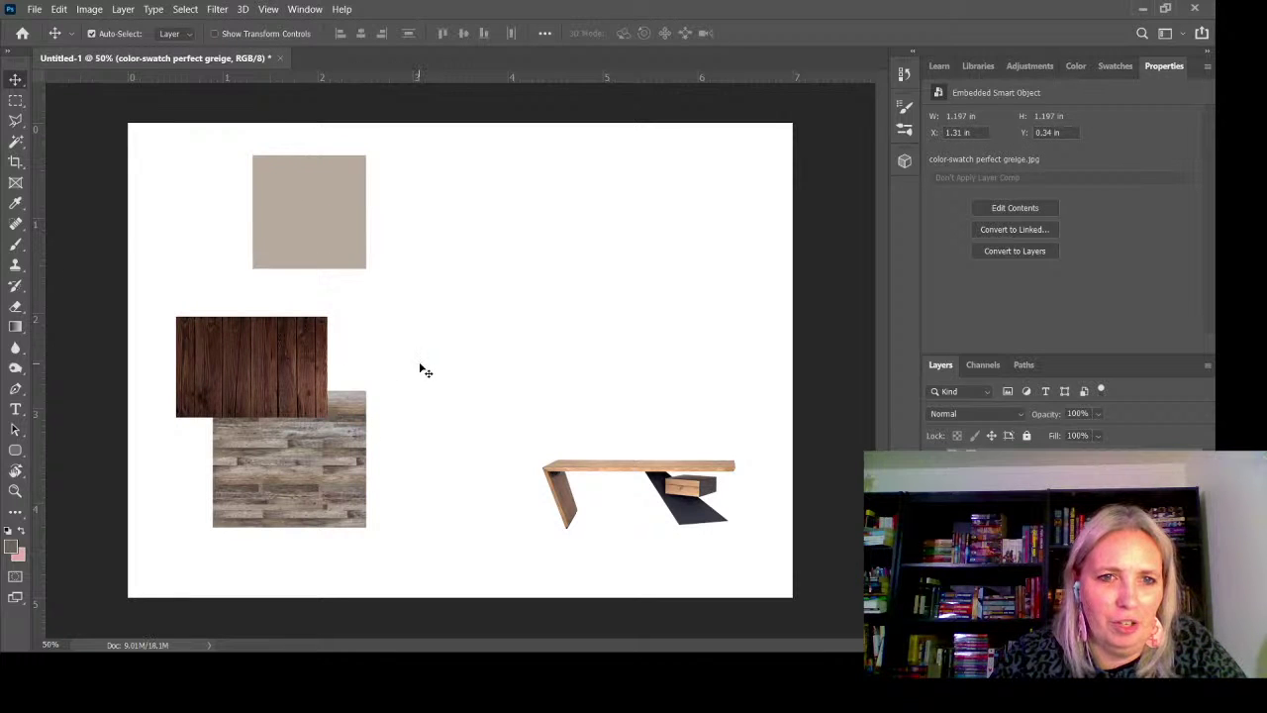
left_click(261, 362)
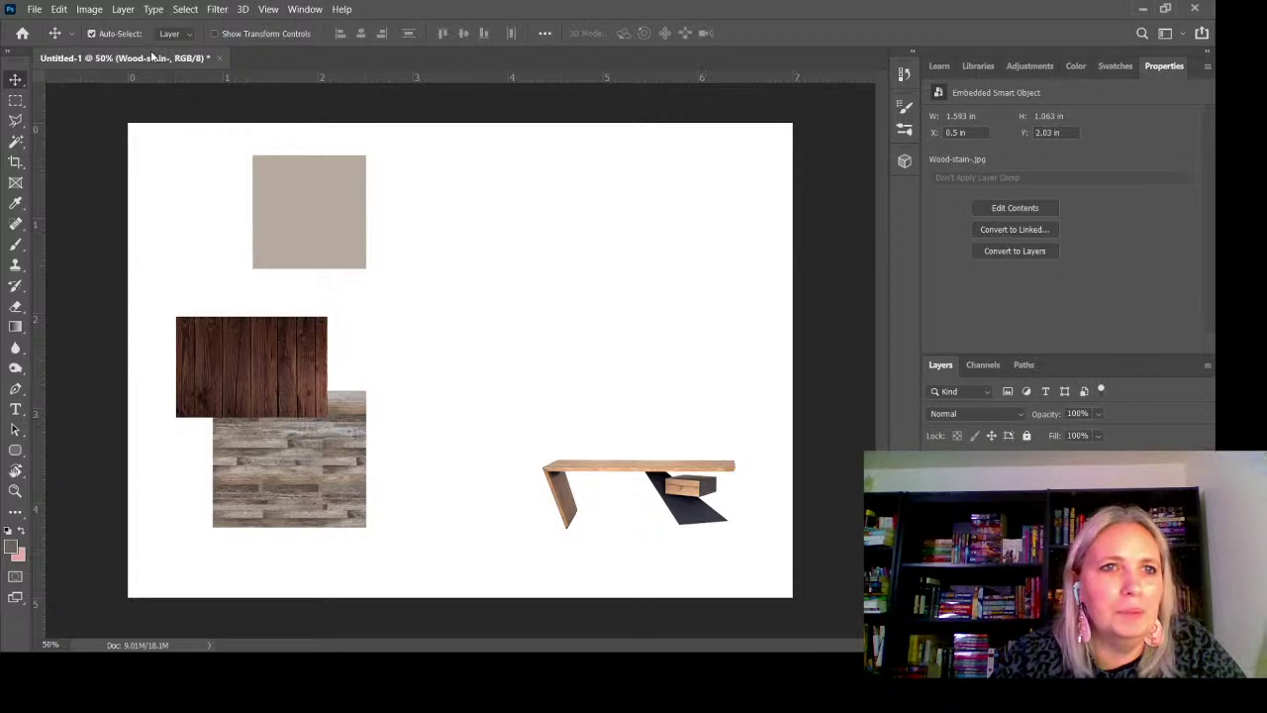
key("ctrl+t")
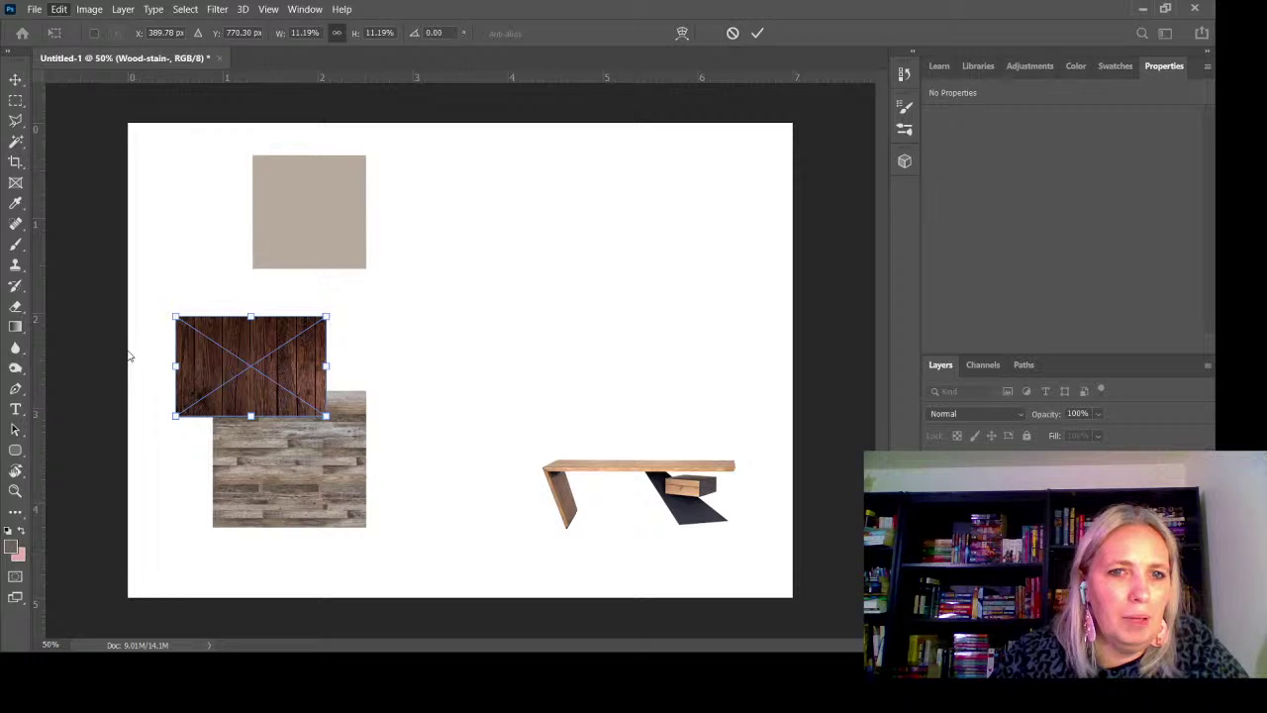
left_click(302, 541)
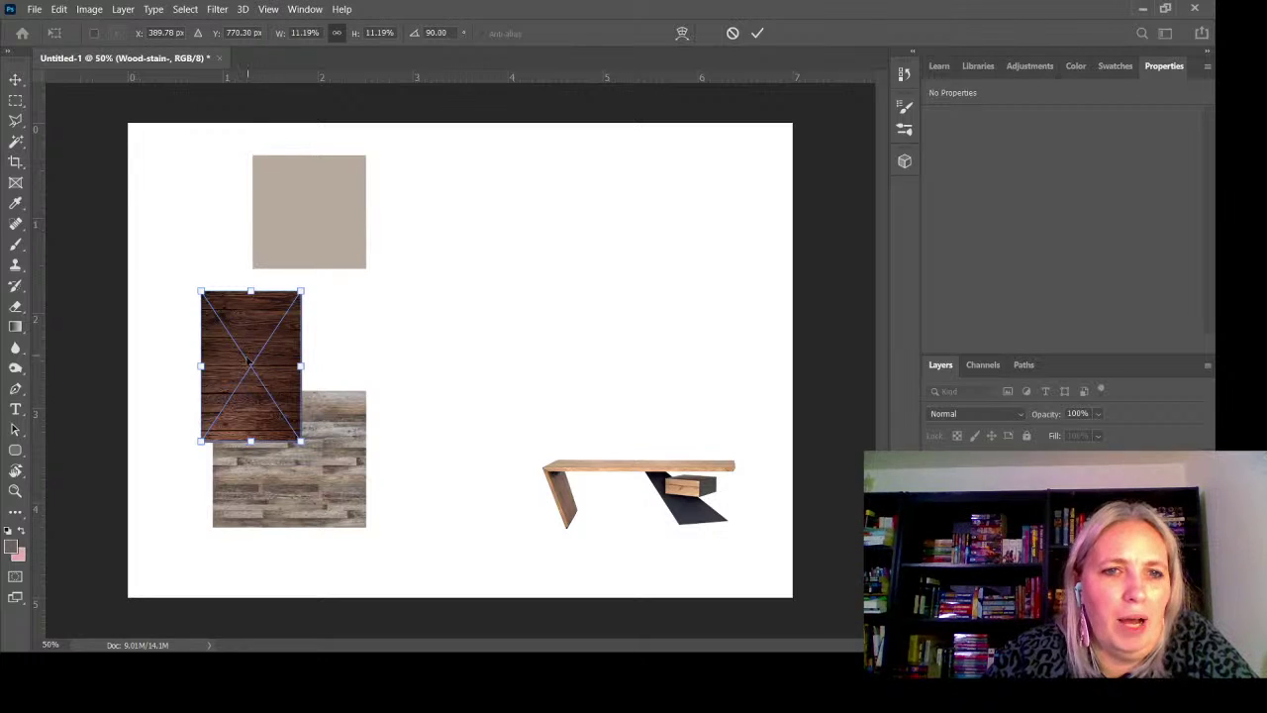
left_click(60, 8)
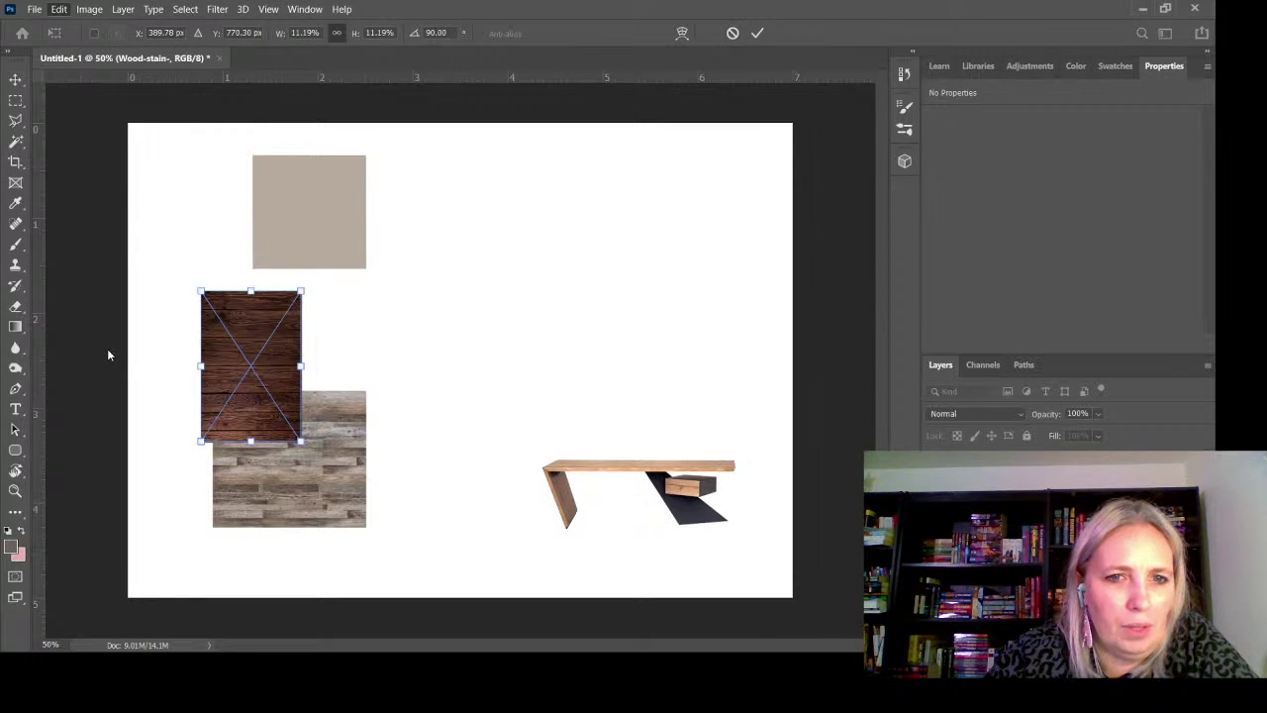
left_click(302, 534)
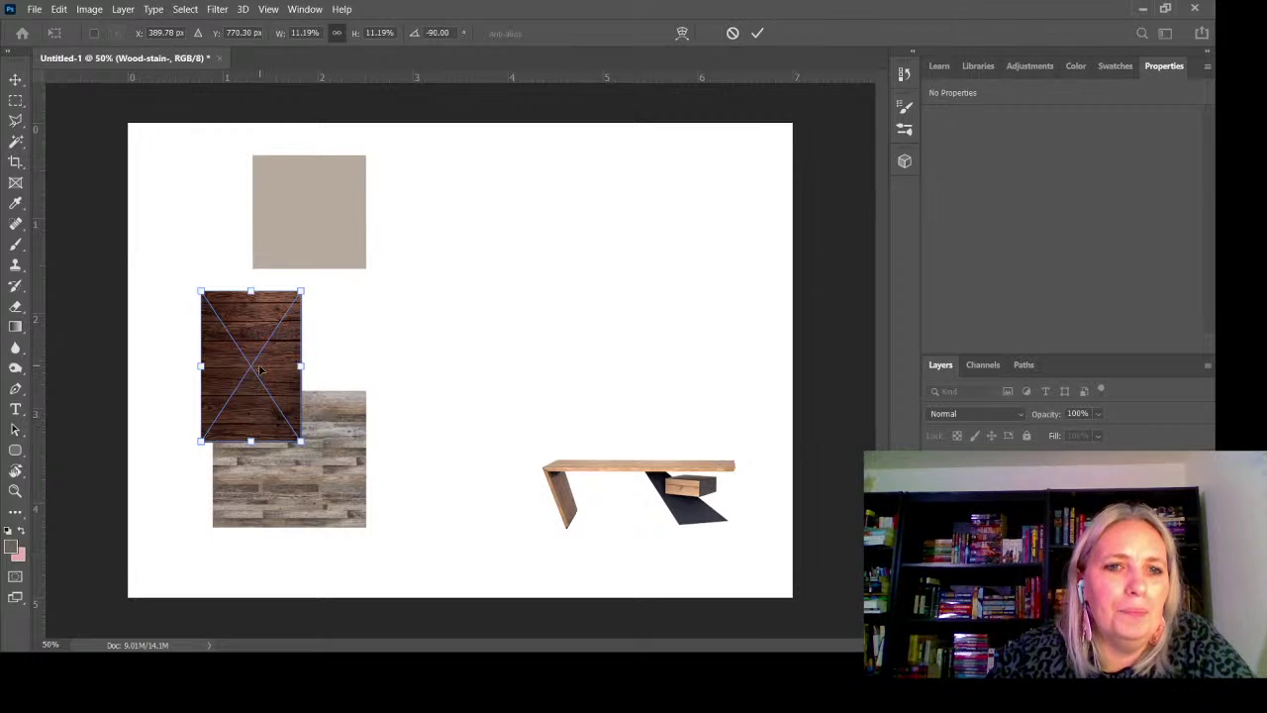
left_click_drag(259, 368, 247, 316)
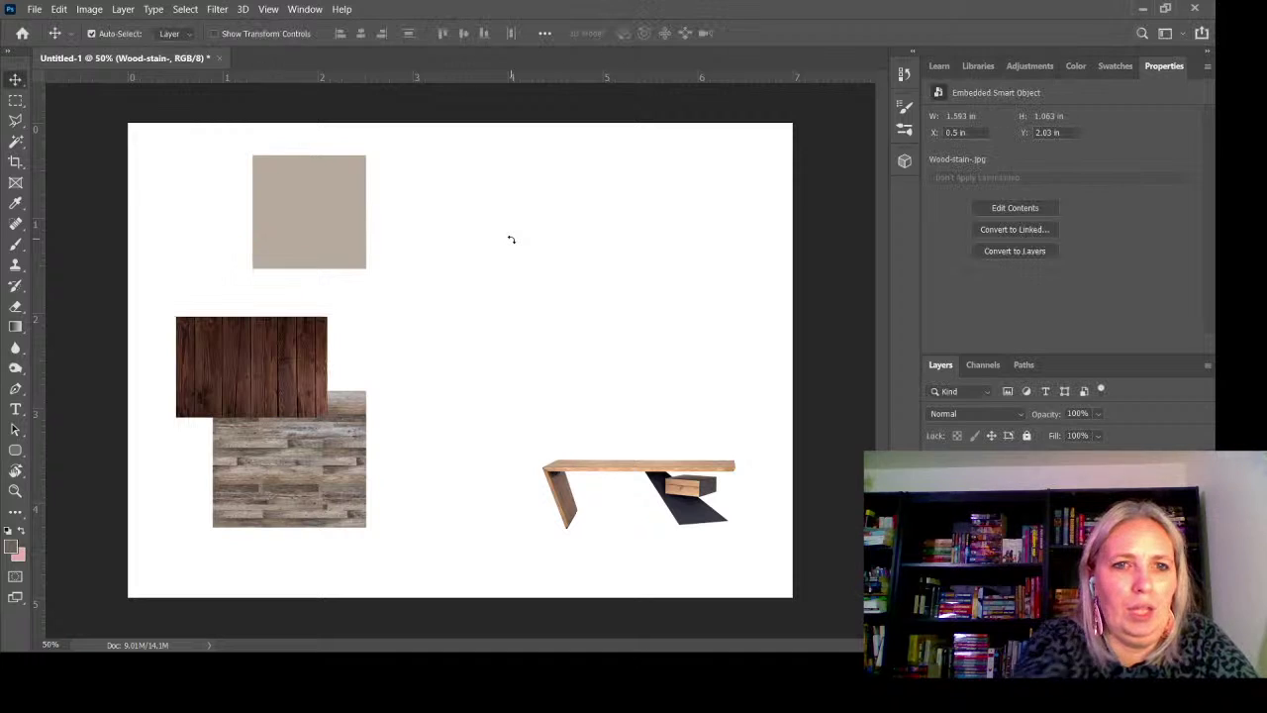
key("Escape")
key("ctrl+z")
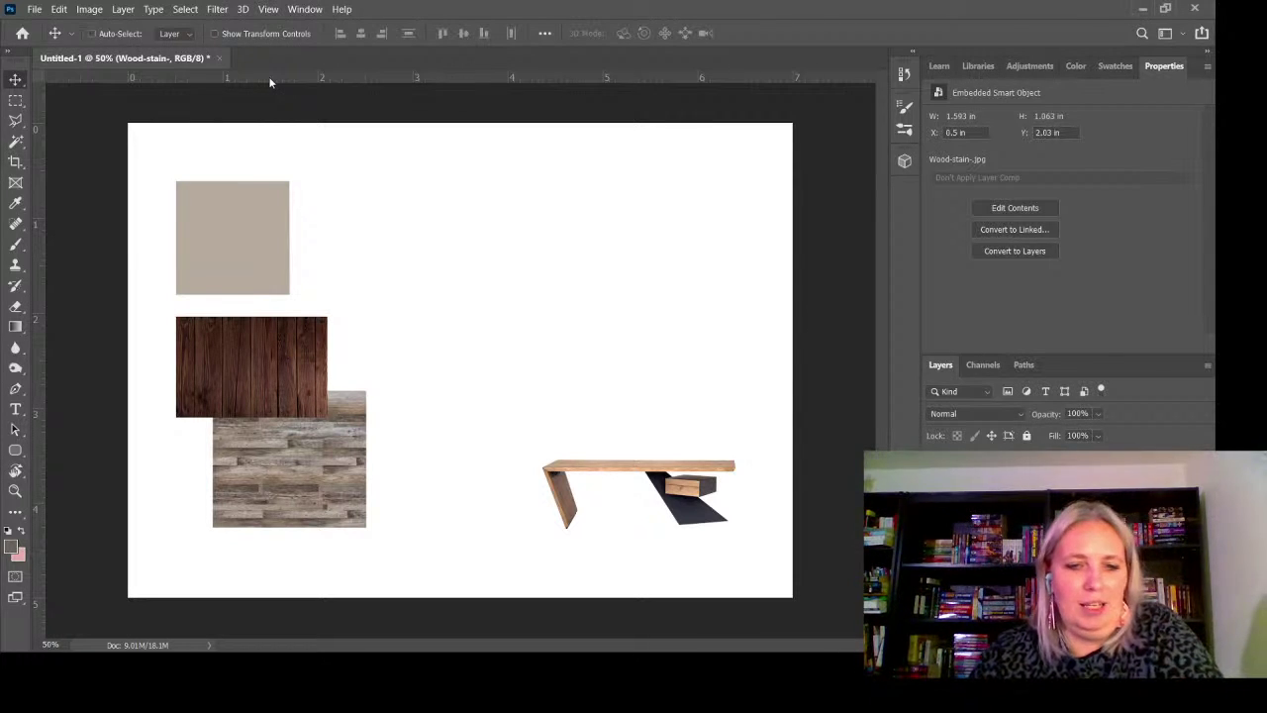
Rotate the wood-stain image 90° counterclockwise and shift it slightly up the board
key("ctrl+t")
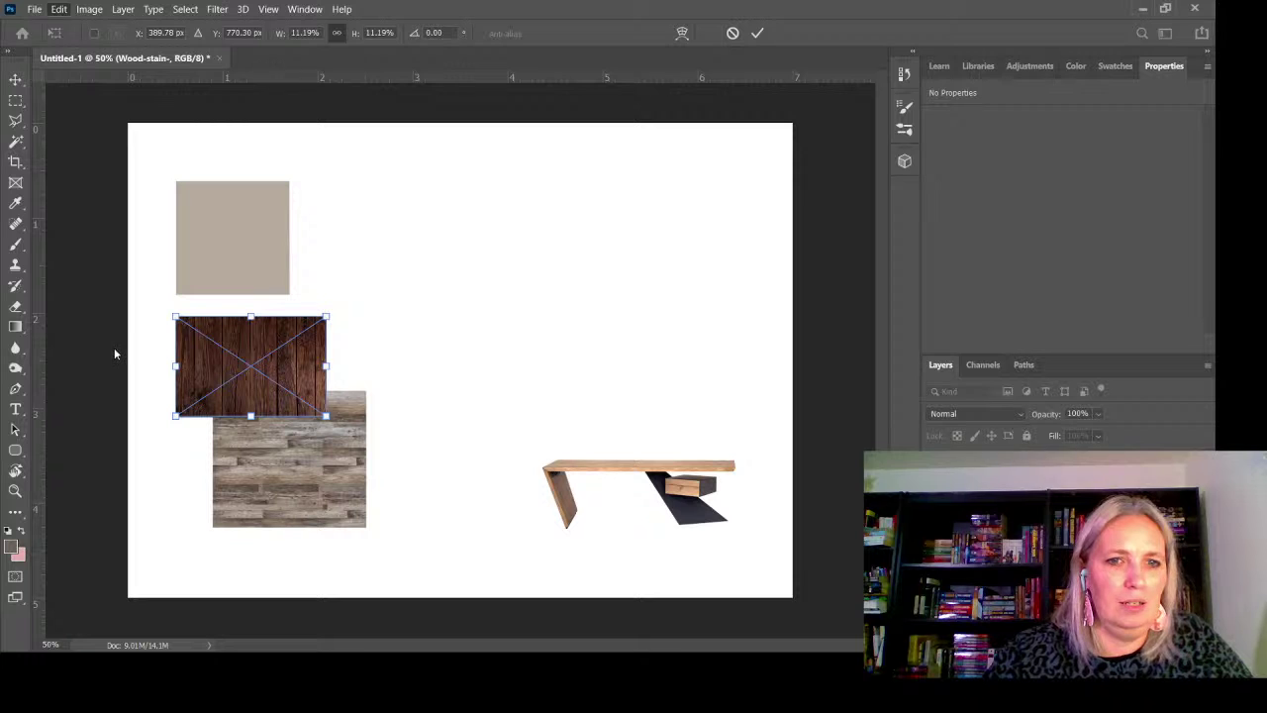
left_click(325, 557)
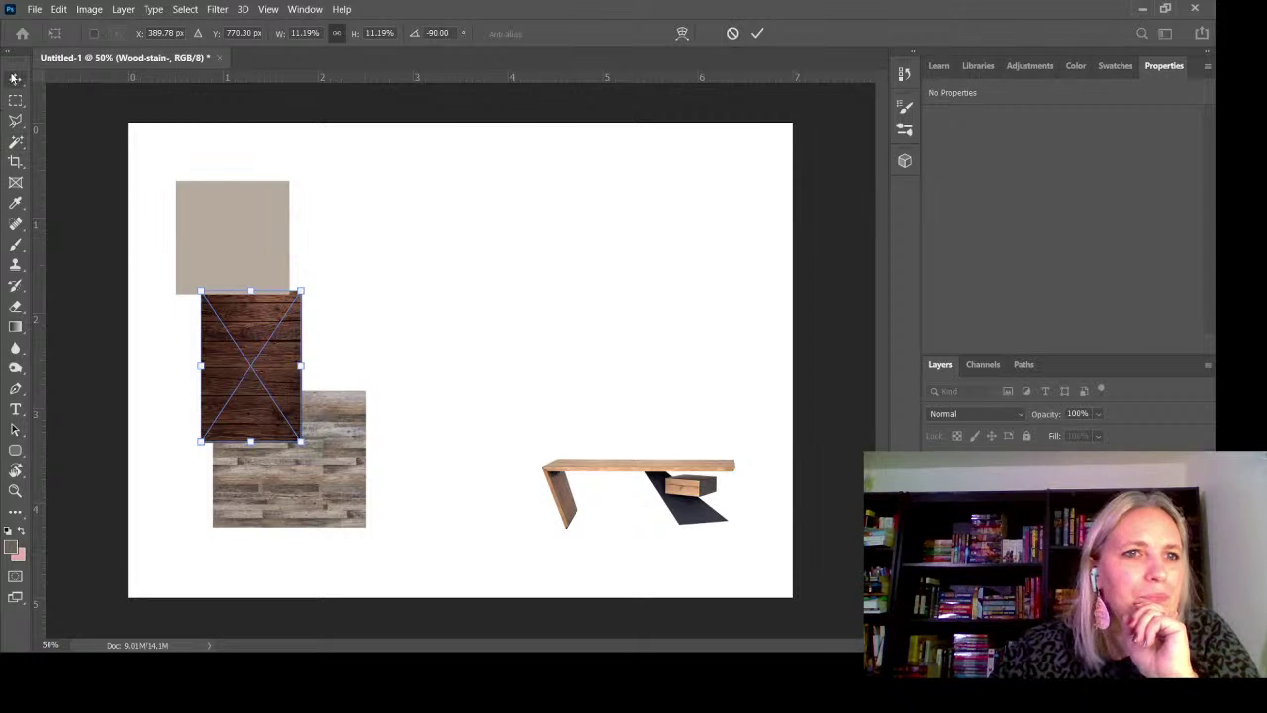
left_click(13, 79)
left_click_drag(264, 350, 258, 319)
Stack the wood-stain layer in front of the greige swatch and arrange the two so their corners overlap
left_click_drag(318, 213, 318, 202)
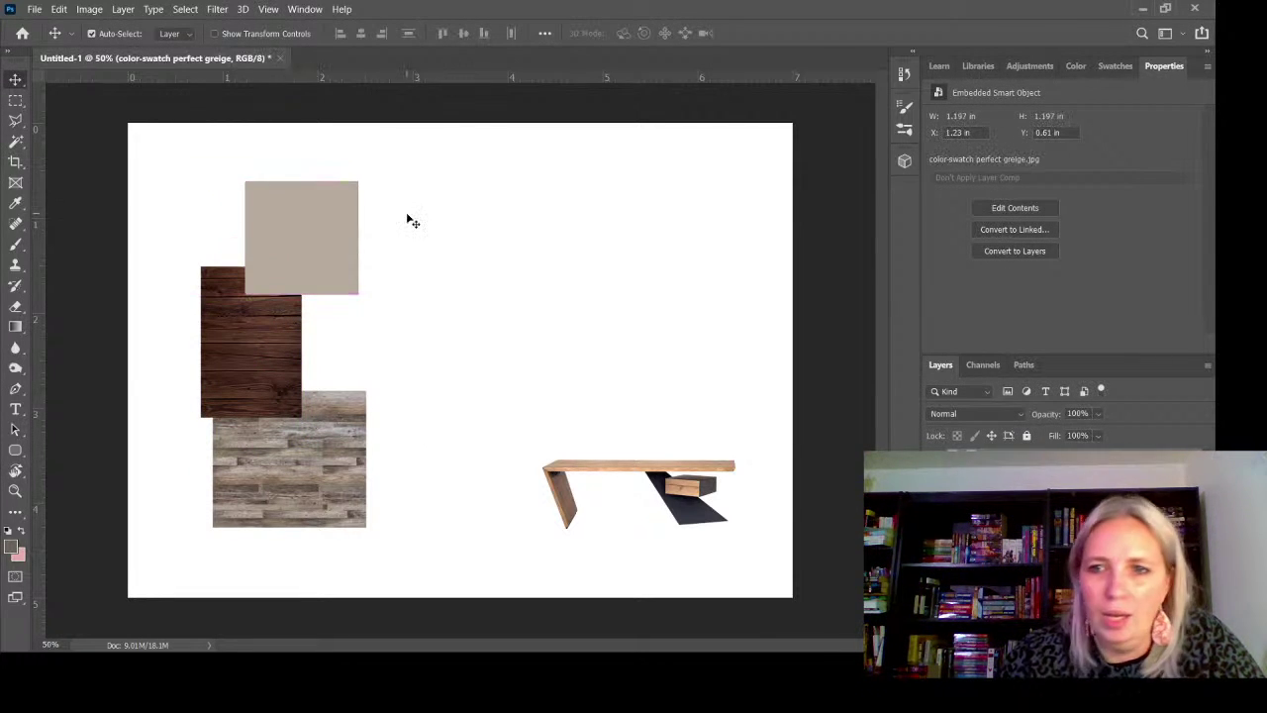
left_click_drag(980, 491, 960, 450)
left_click_drag(269, 345, 258, 318)
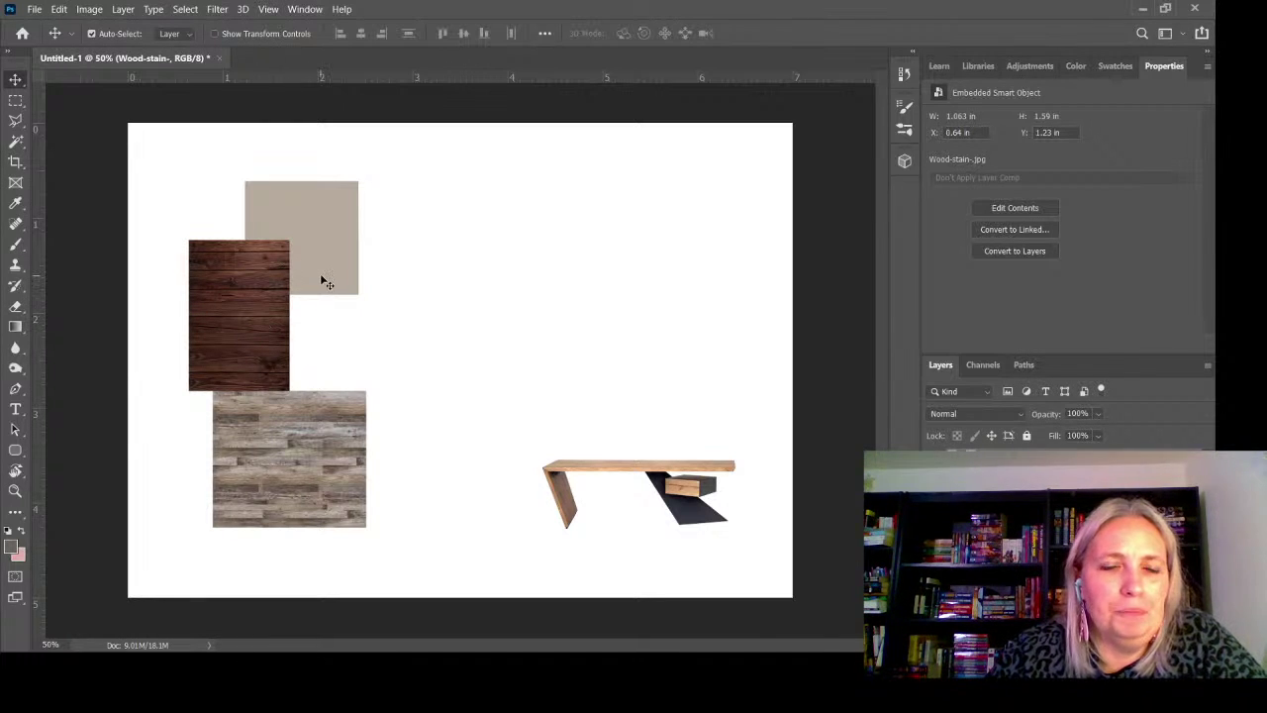
left_click_drag(333, 254, 349, 225)
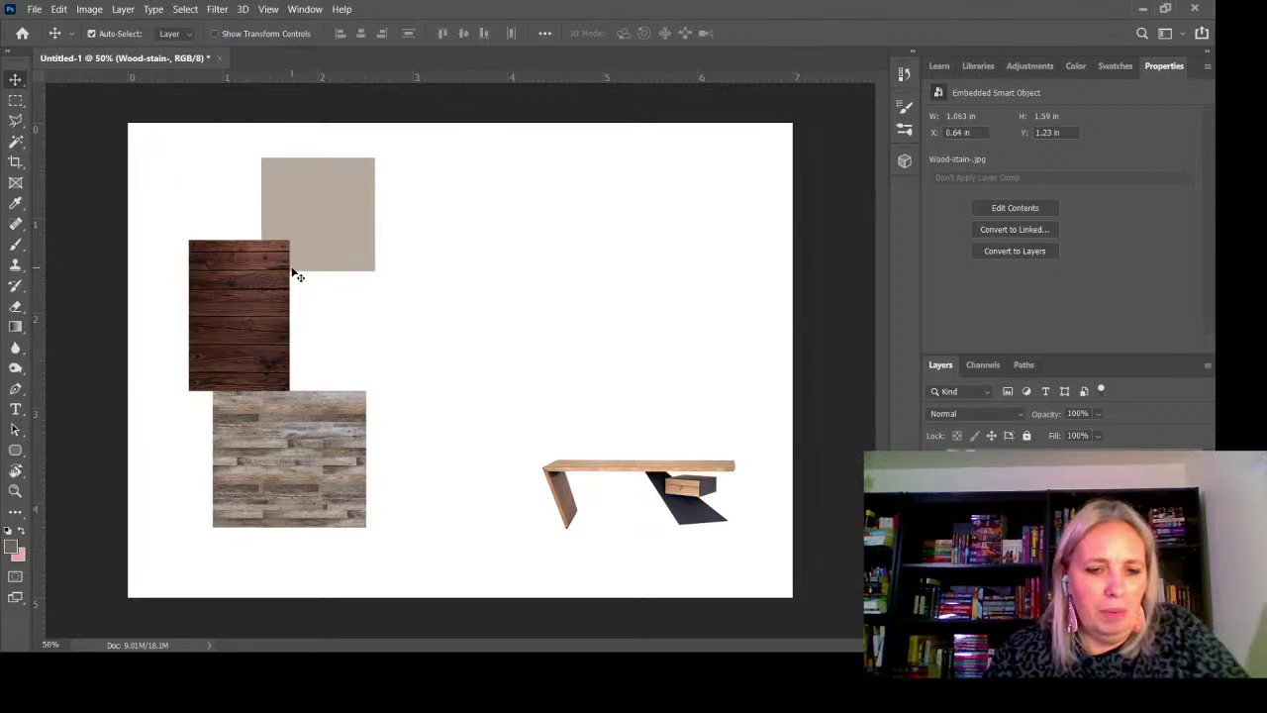
Enlarge the wood-stain image to about 14% and nudge the greige swatch slightly down behind it
key("ctrl+t")
left_click_drag(290, 242, 315, 202)
left_click_drag(289, 293, 263, 320)
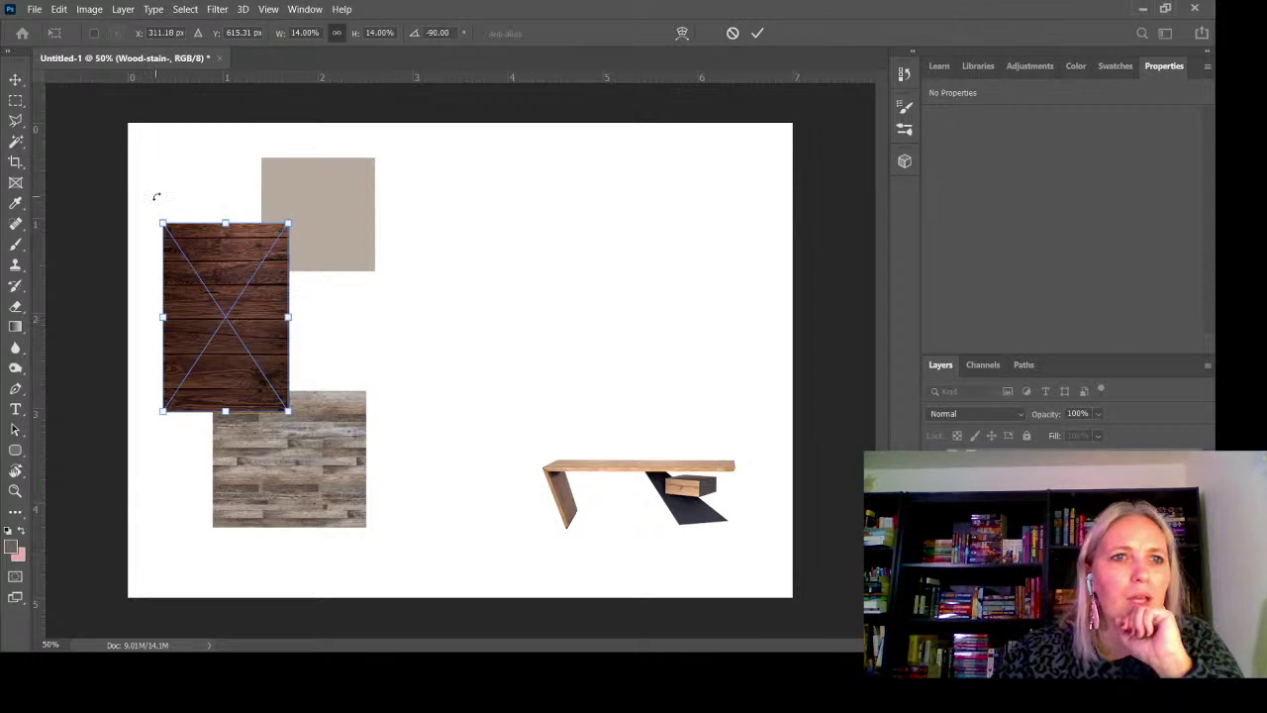
left_click(15, 79)
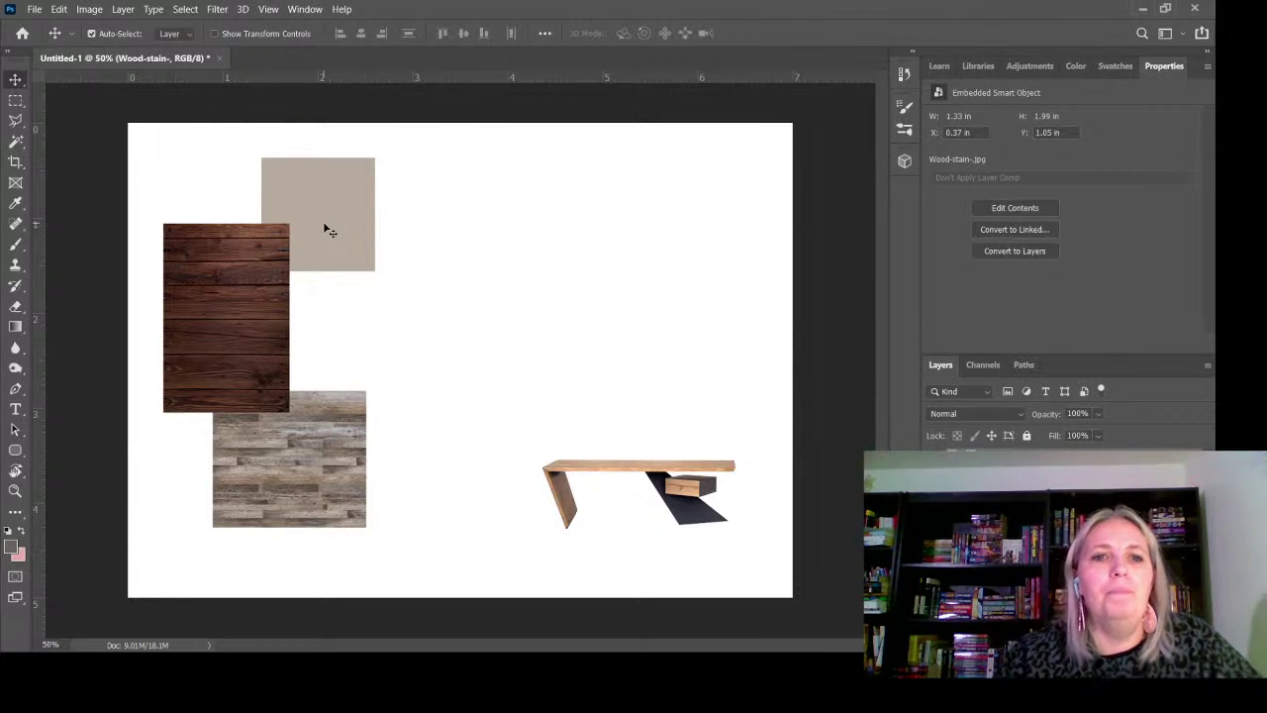
left_click_drag(327, 227, 326, 242)
left_click(426, 354)
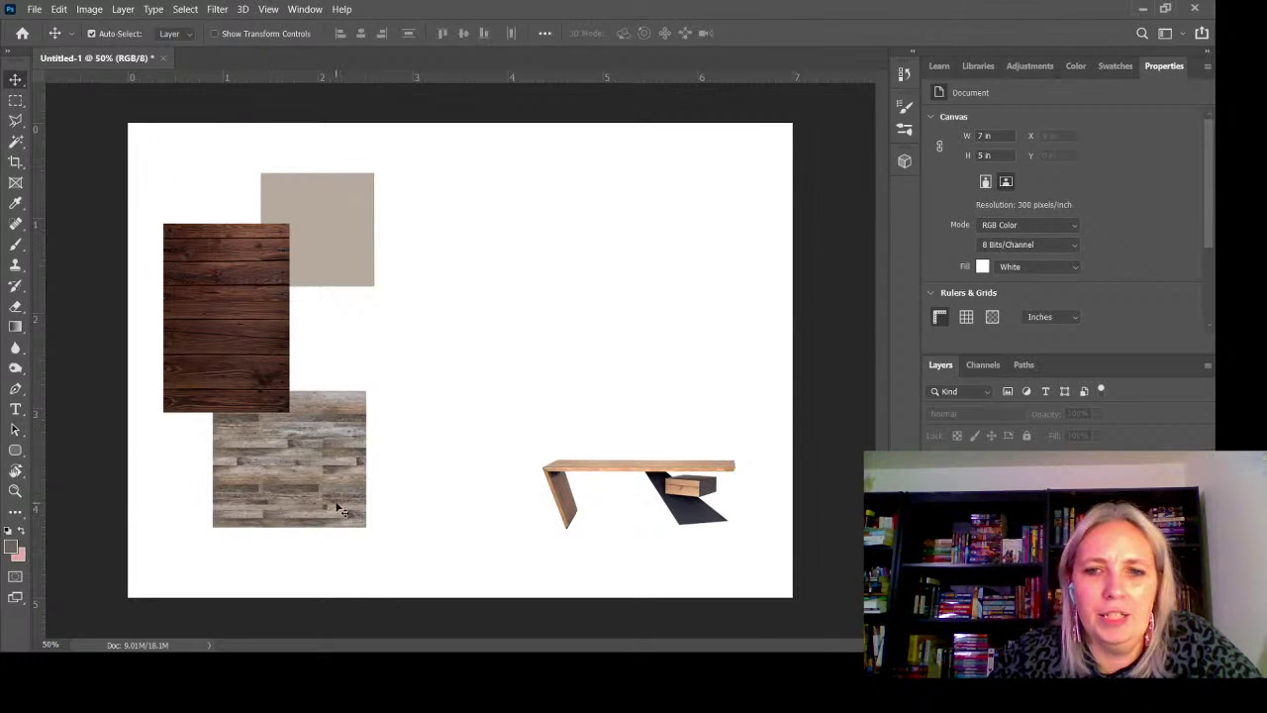
Enlarge the modern desk to about 126% and position it overlapping the flooring swatch, at about X 2.12 in, Y 1.72 in
left_click_drag(667, 481, 452, 321)
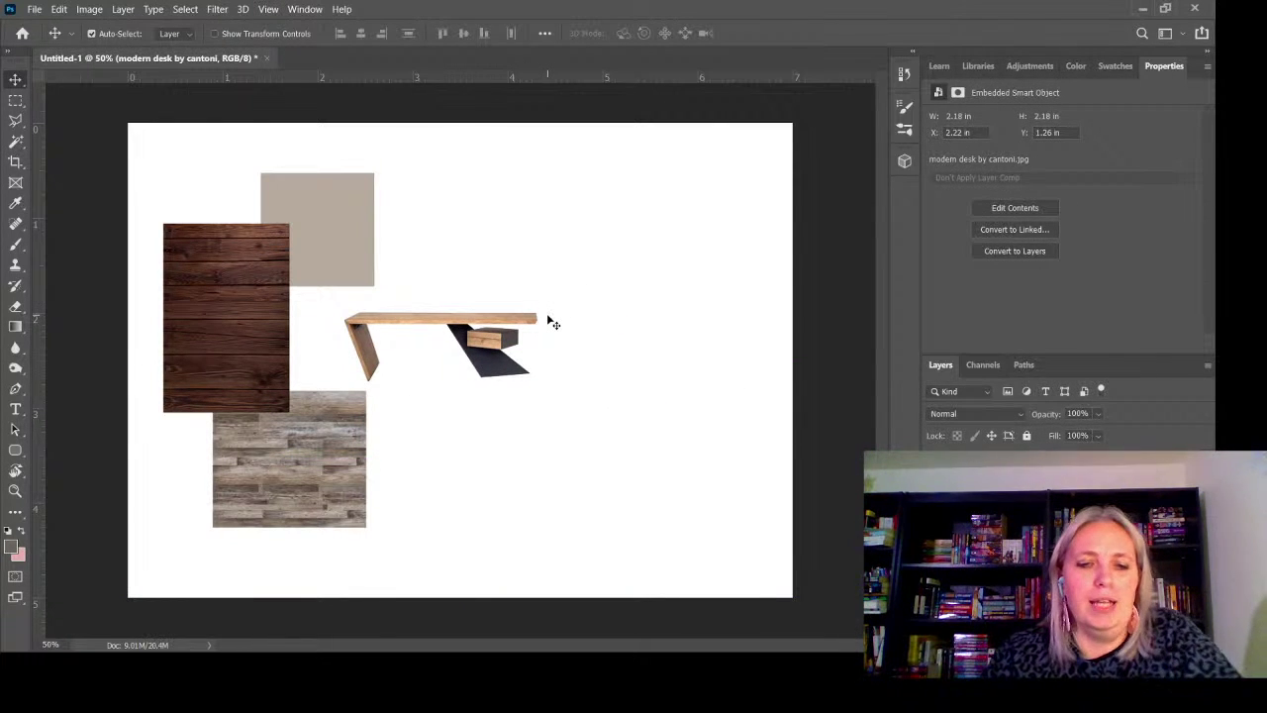
key("ctrl+t")
left_click_drag(545, 246, 612, 200)
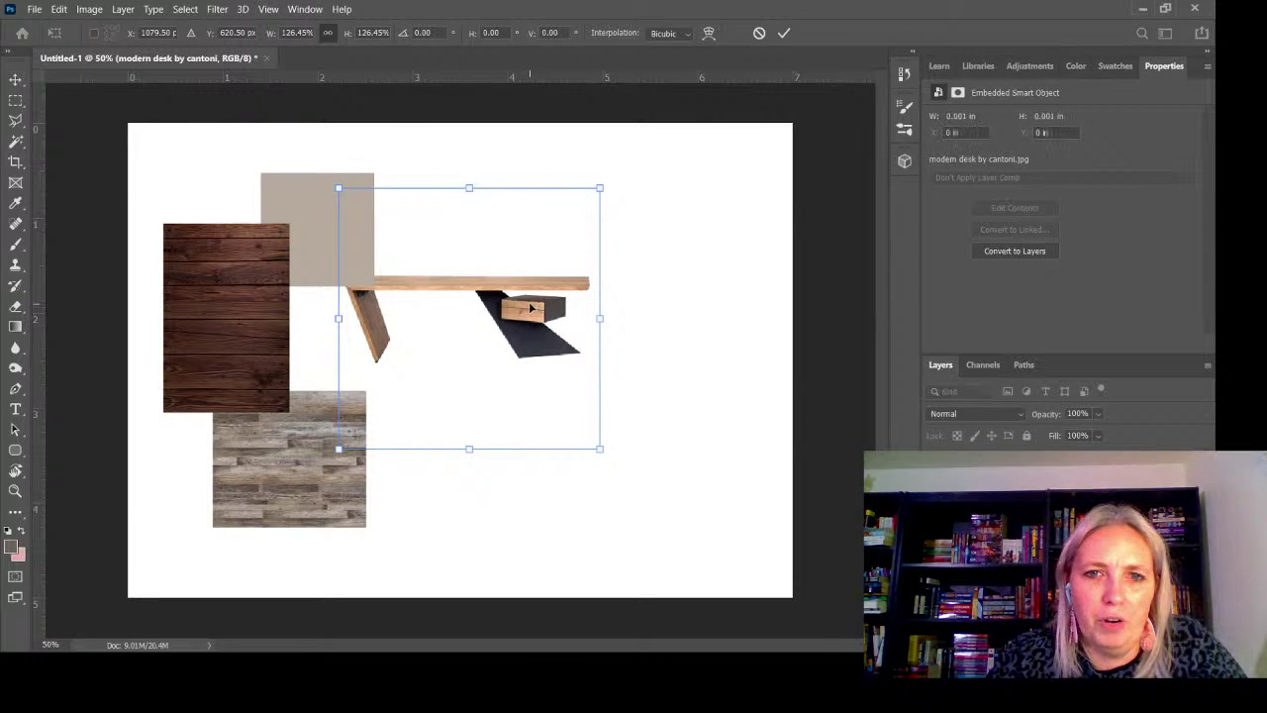
left_click_drag(529, 301, 530, 320)
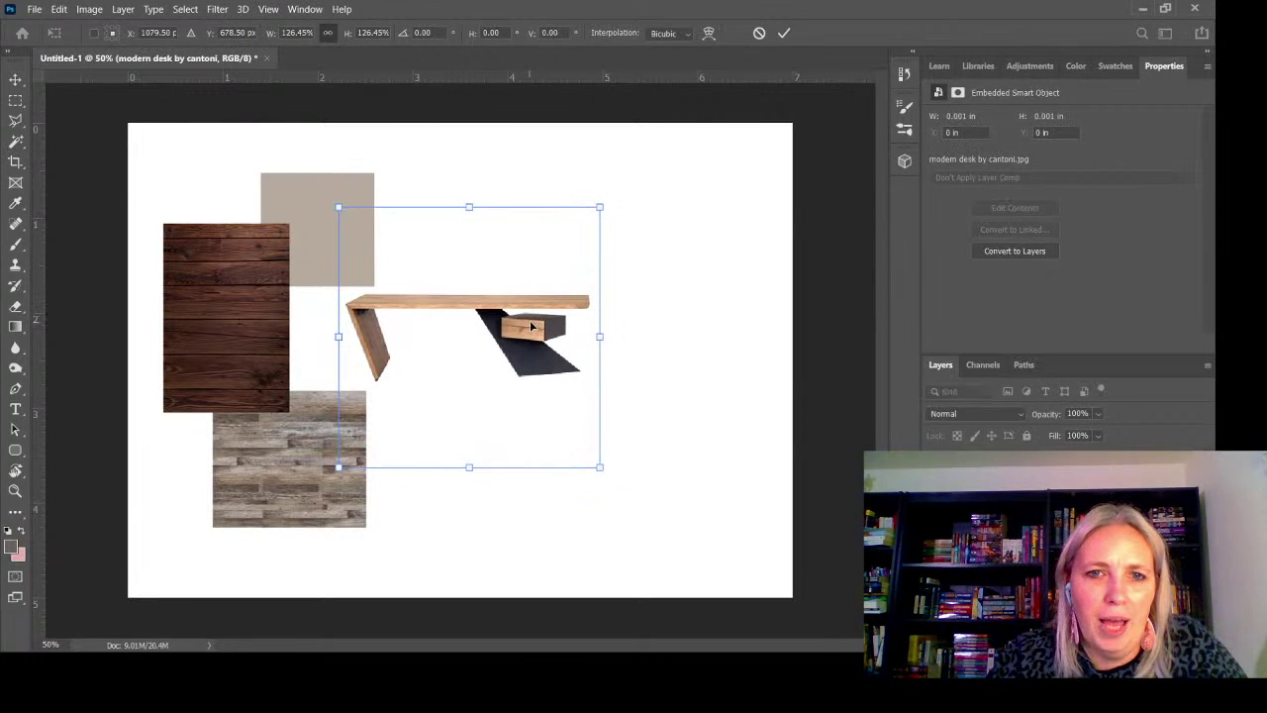
left_click(15, 80)
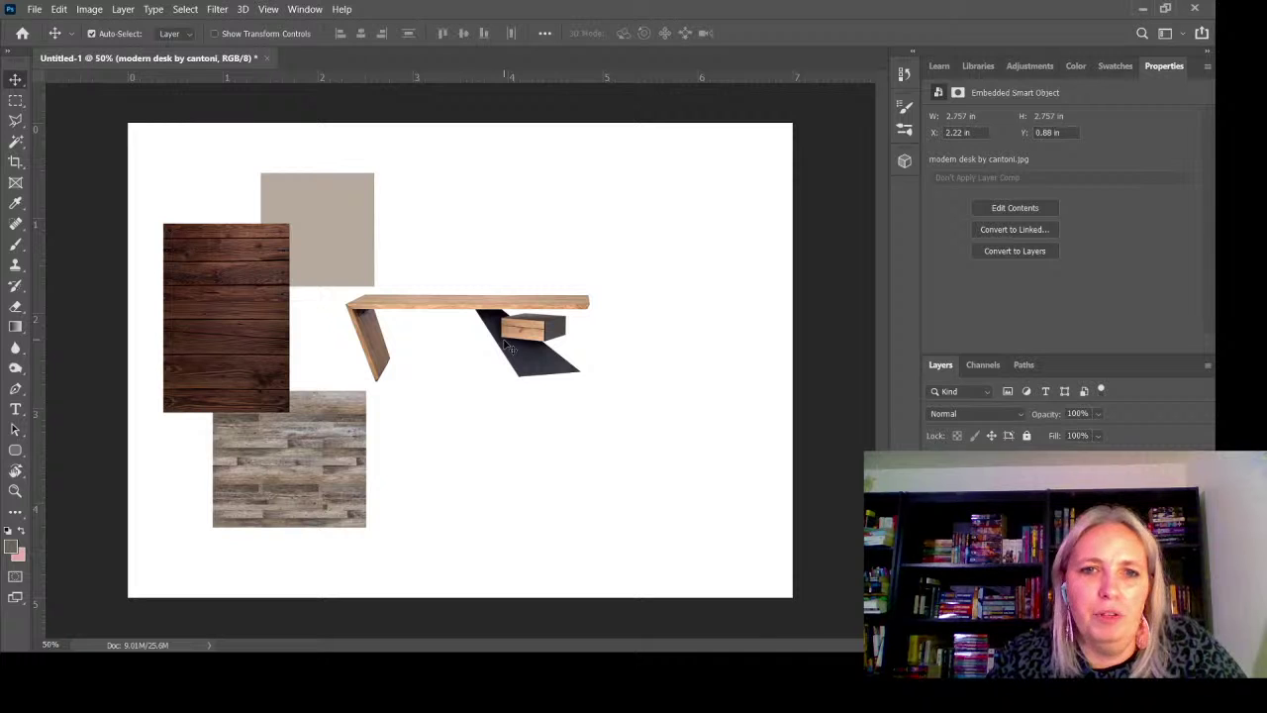
left_click_drag(504, 306, 540, 316)
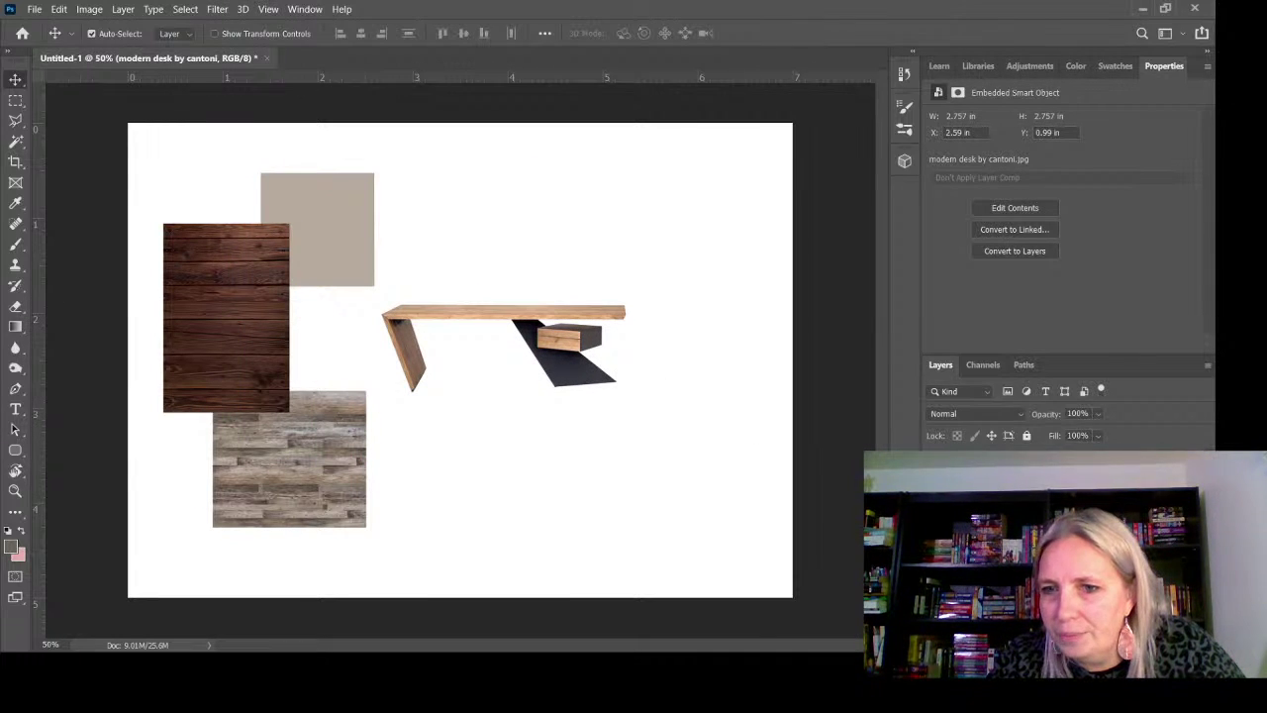
left_click_drag(553, 310, 479, 390)
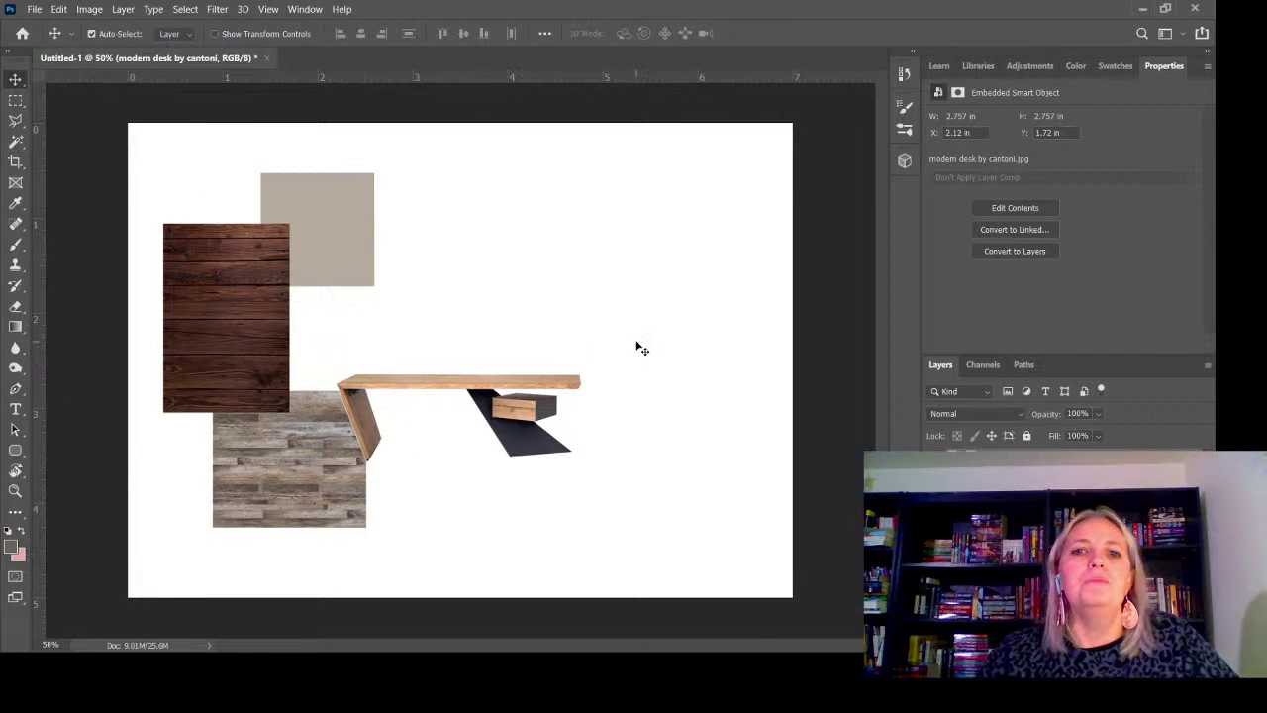
Place the vintage airplane image, scale it to about 79%, and position it above the desk at about X 2.71 in, Y 0.32 in
left_click(693, 386)
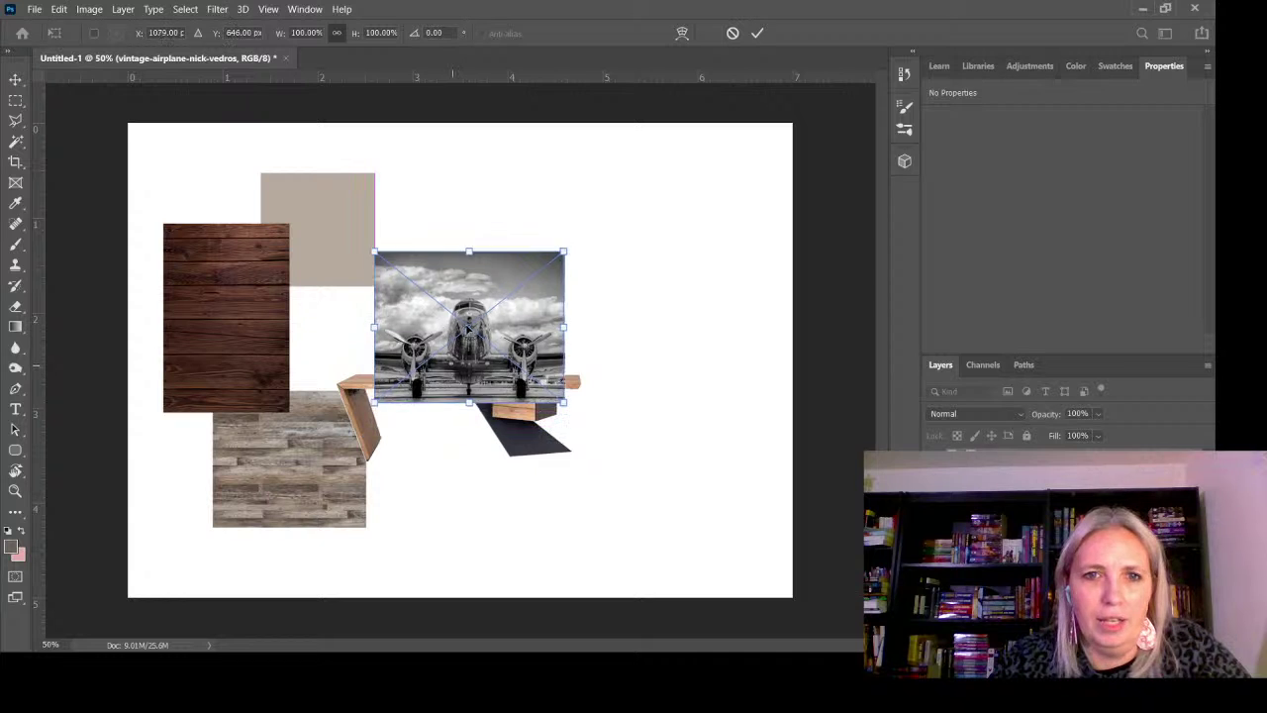
left_click_drag(452, 367, 464, 267)
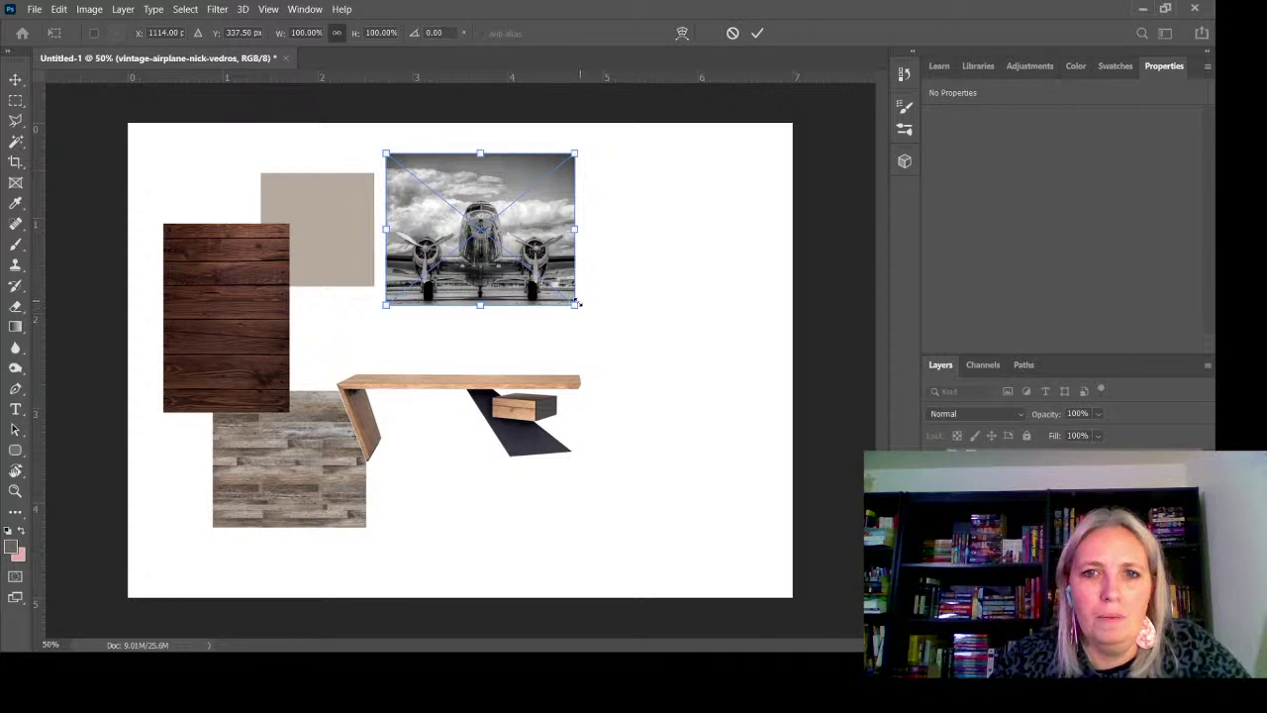
left_click_drag(578, 304, 537, 271)
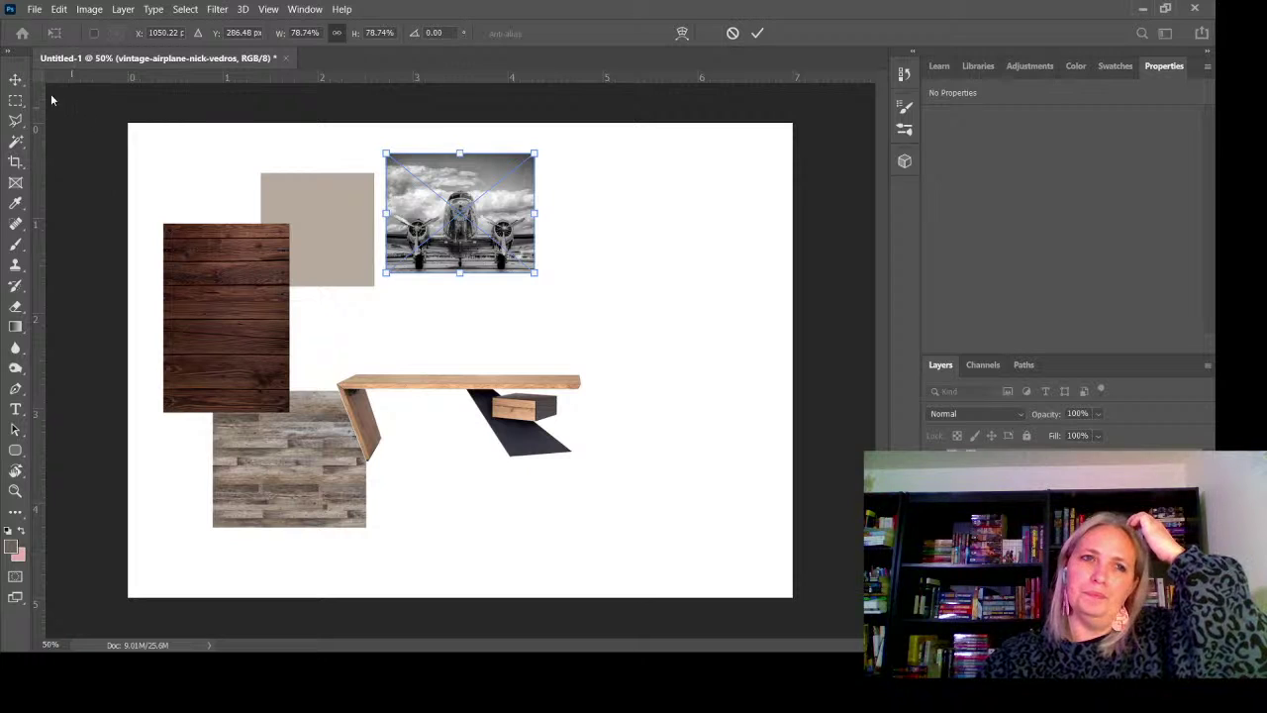
left_click(15, 79)
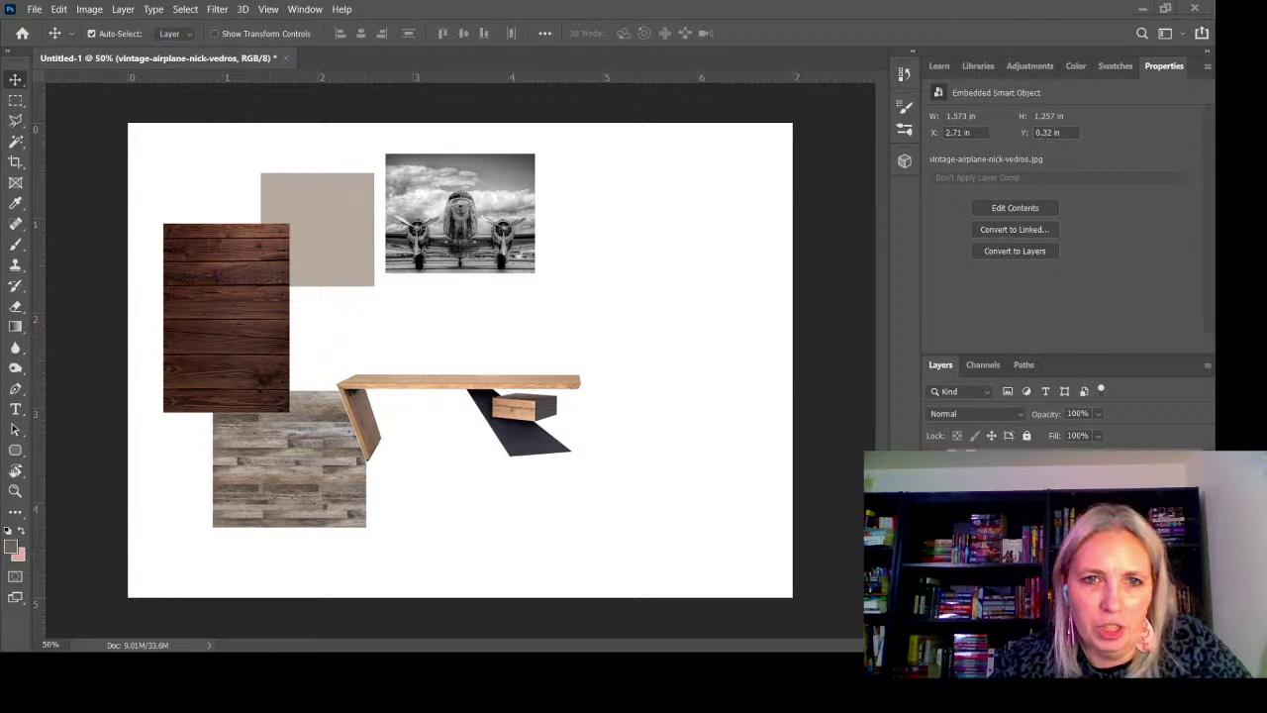
Place the riveted metal image, scale it to about 19%, and tuck it behind the lower corner of the airplane image
left_click_drag(662, 485, 689, 377)
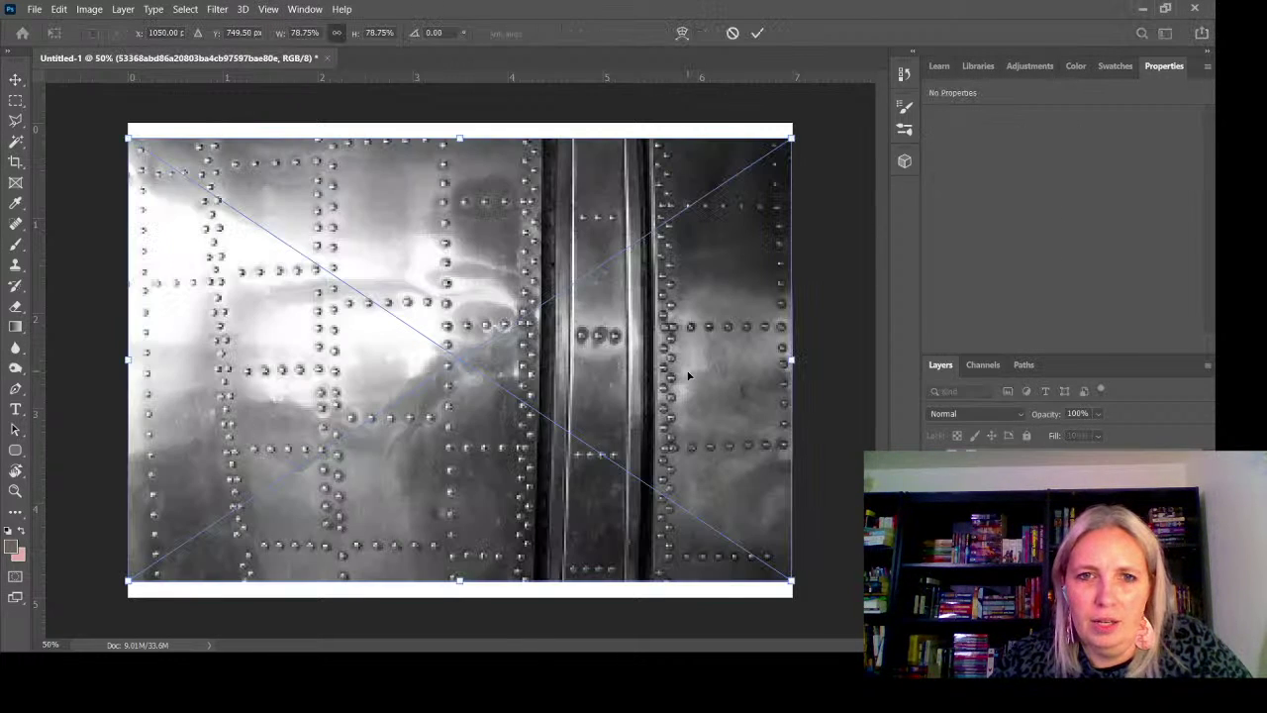
left_click_drag(792, 138, 280, 446)
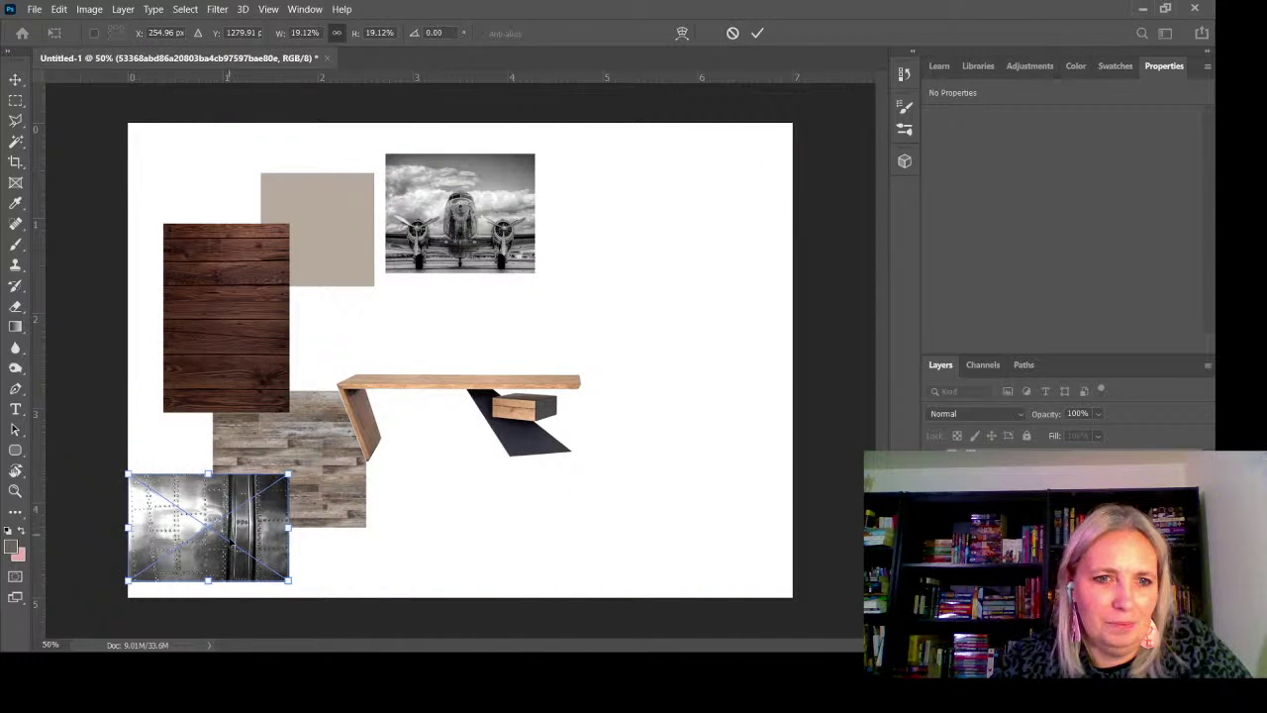
left_click_drag(231, 543, 584, 270)
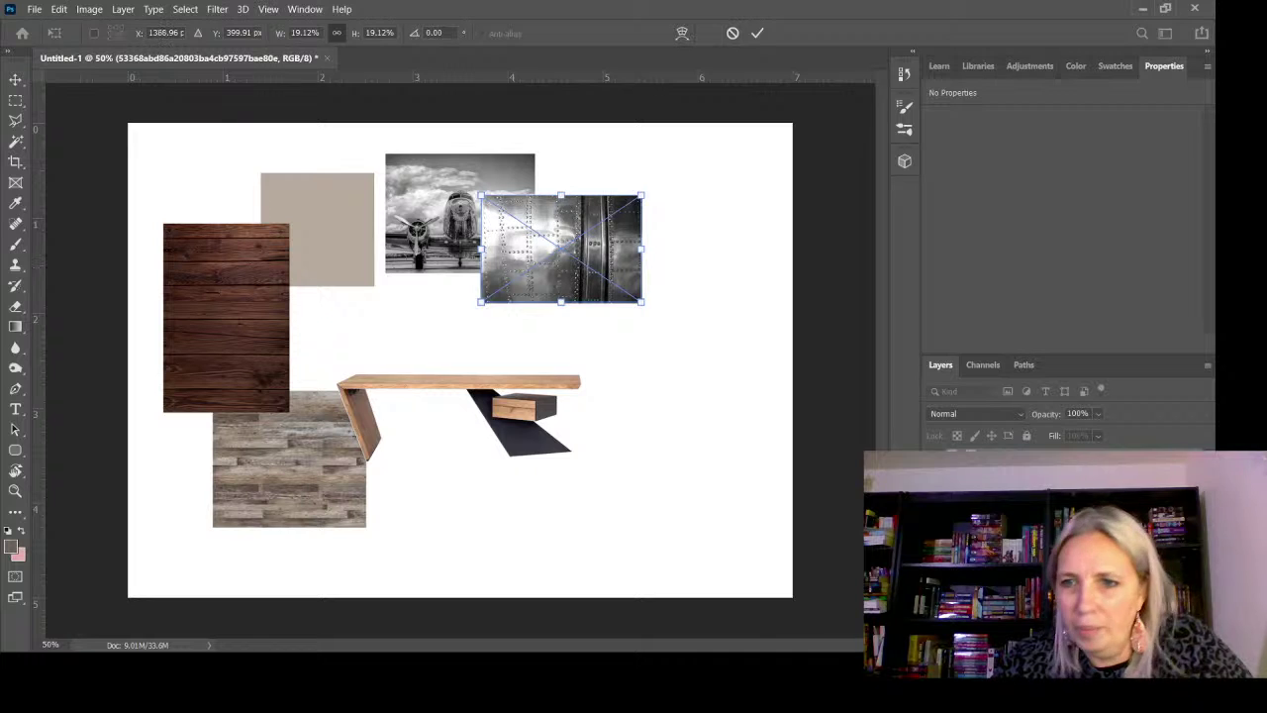
key("Return")
left_click_drag(1019, 487, 1019, 452)
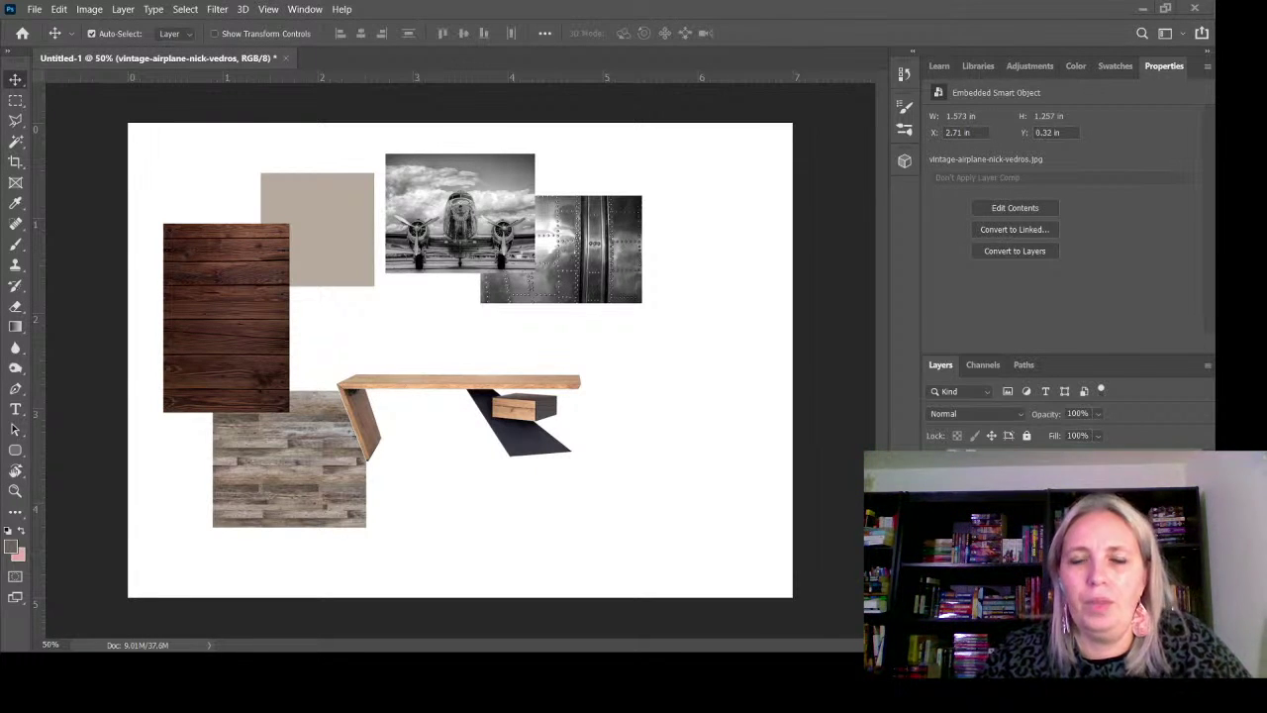
Place the flush mount LED image and mask out its background using a Polygonal Lasso outline around the fixture
left_click_drag(1266, 371, 693, 371)
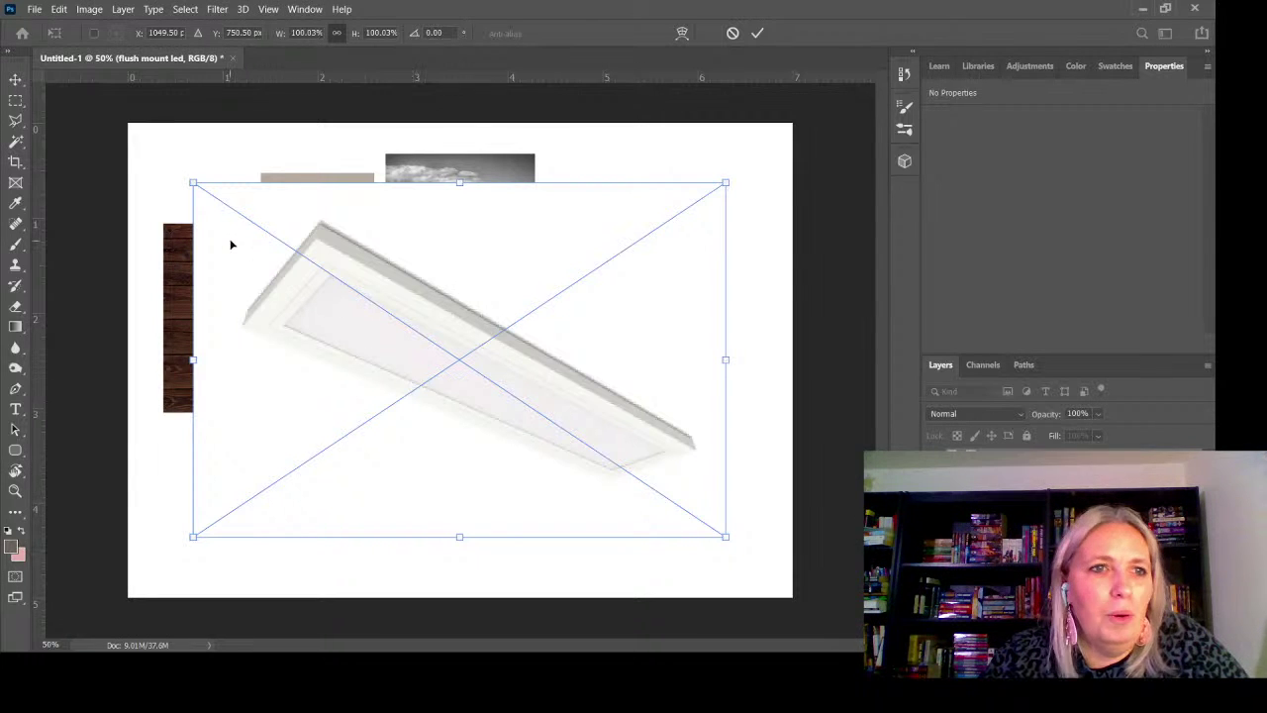
left_click(15, 80)
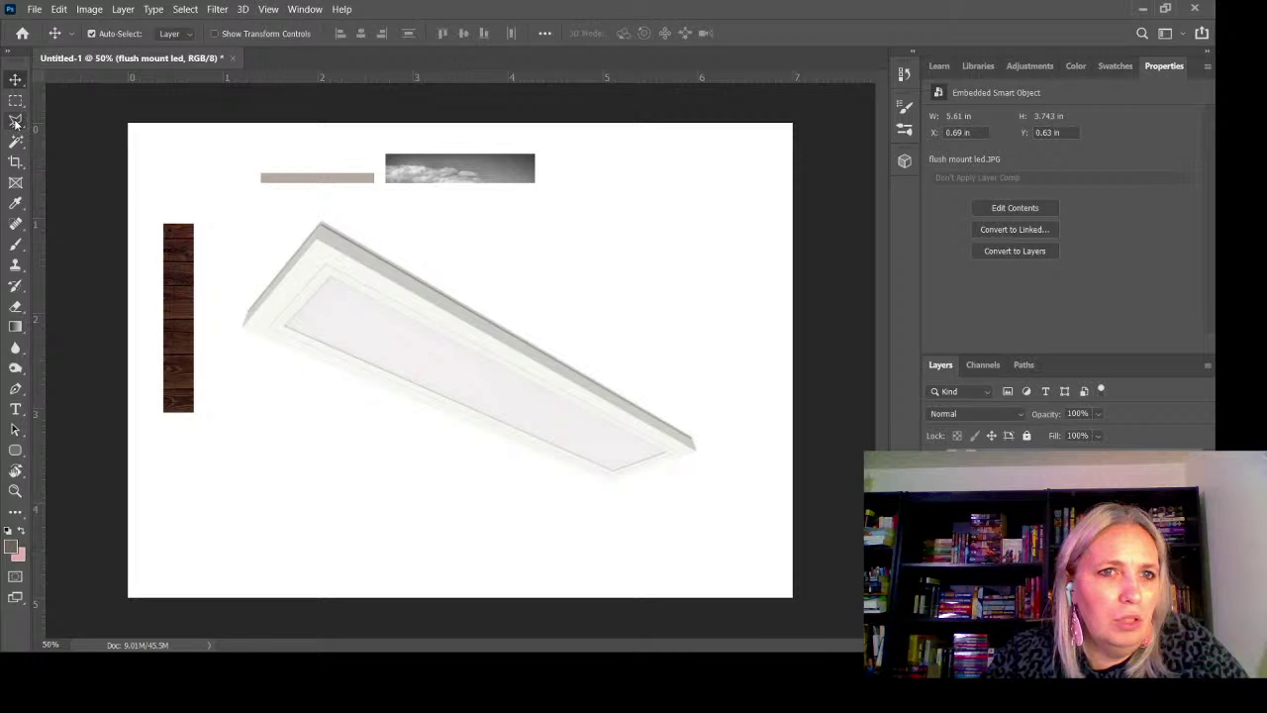
left_click(15, 120)
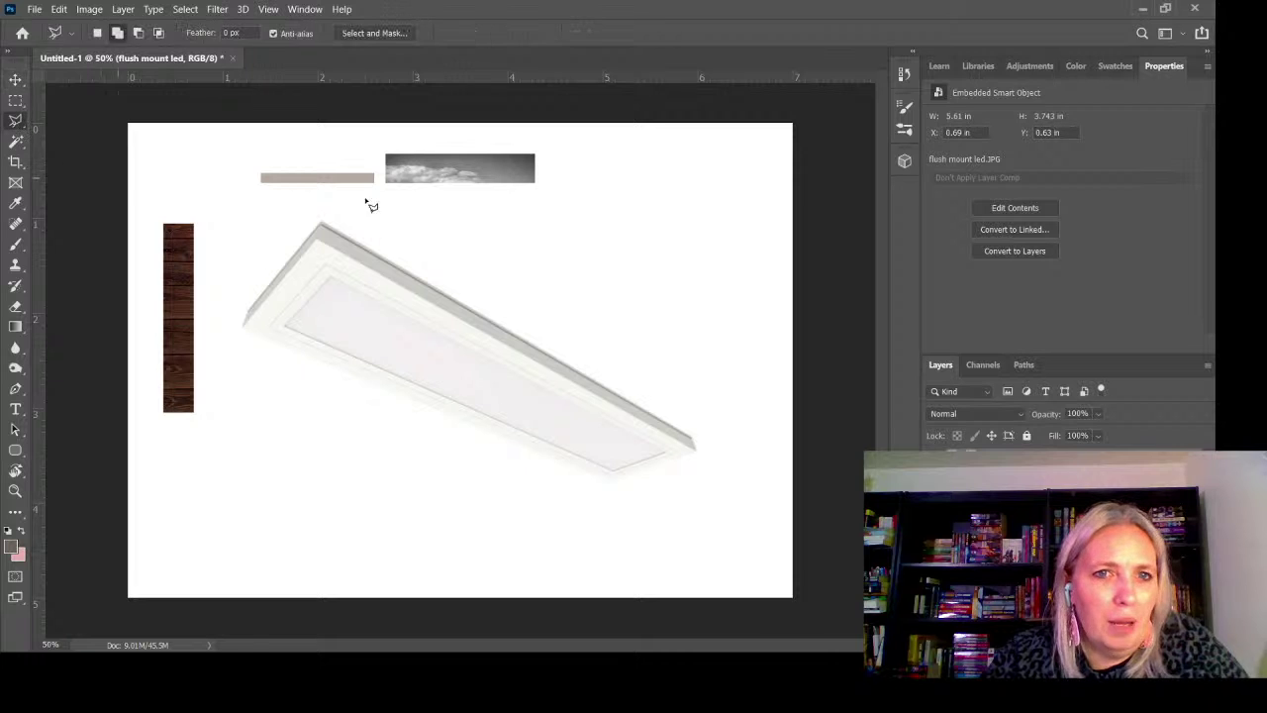
left_click(246, 322)
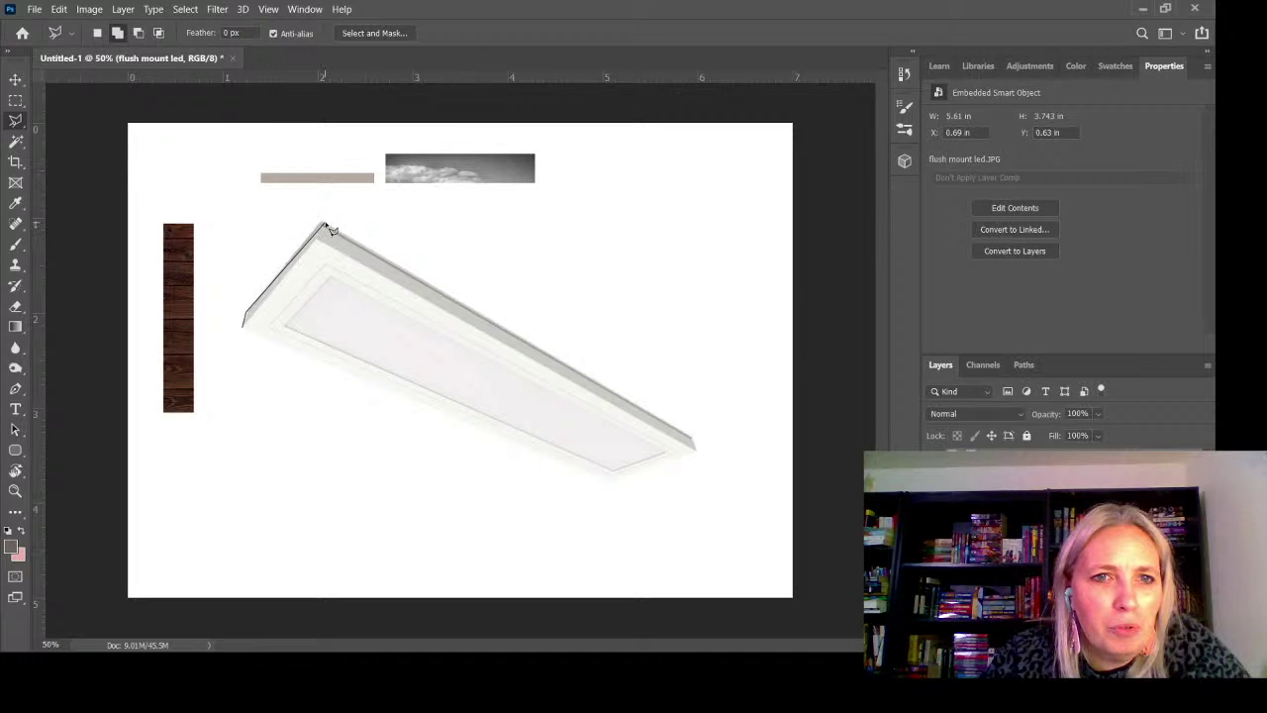
left_click(322, 223)
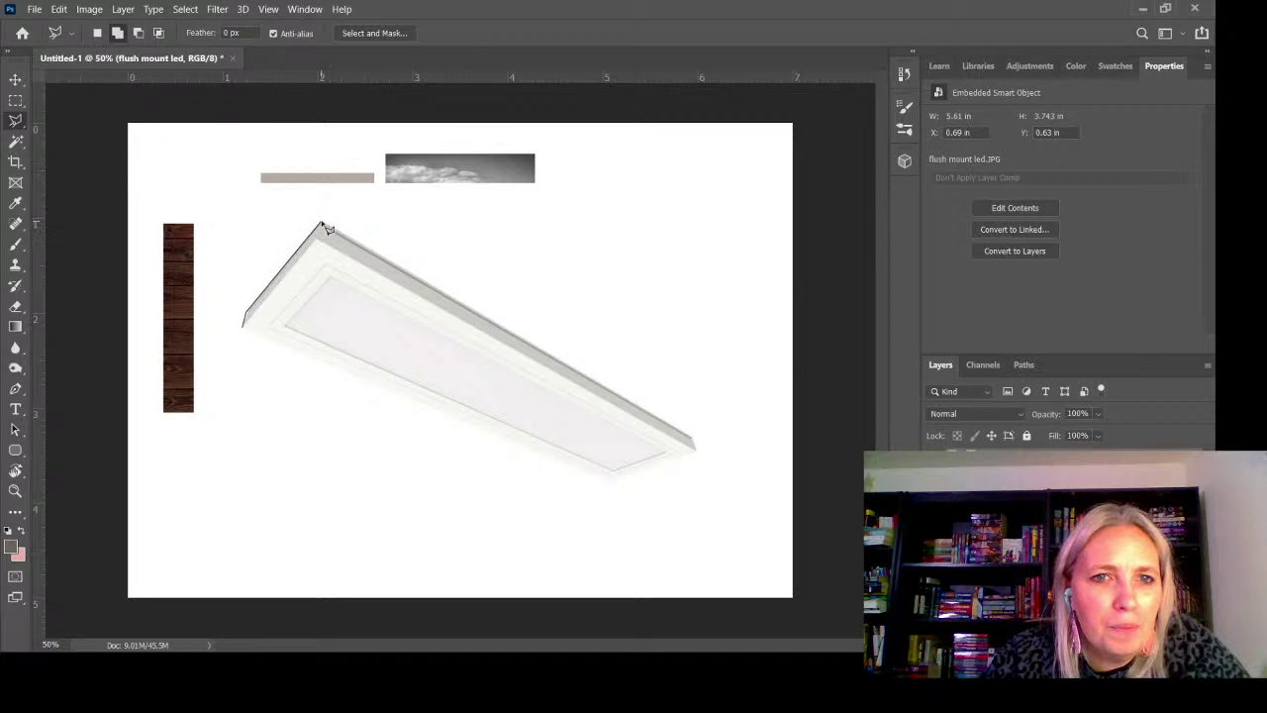
left_click(695, 438)
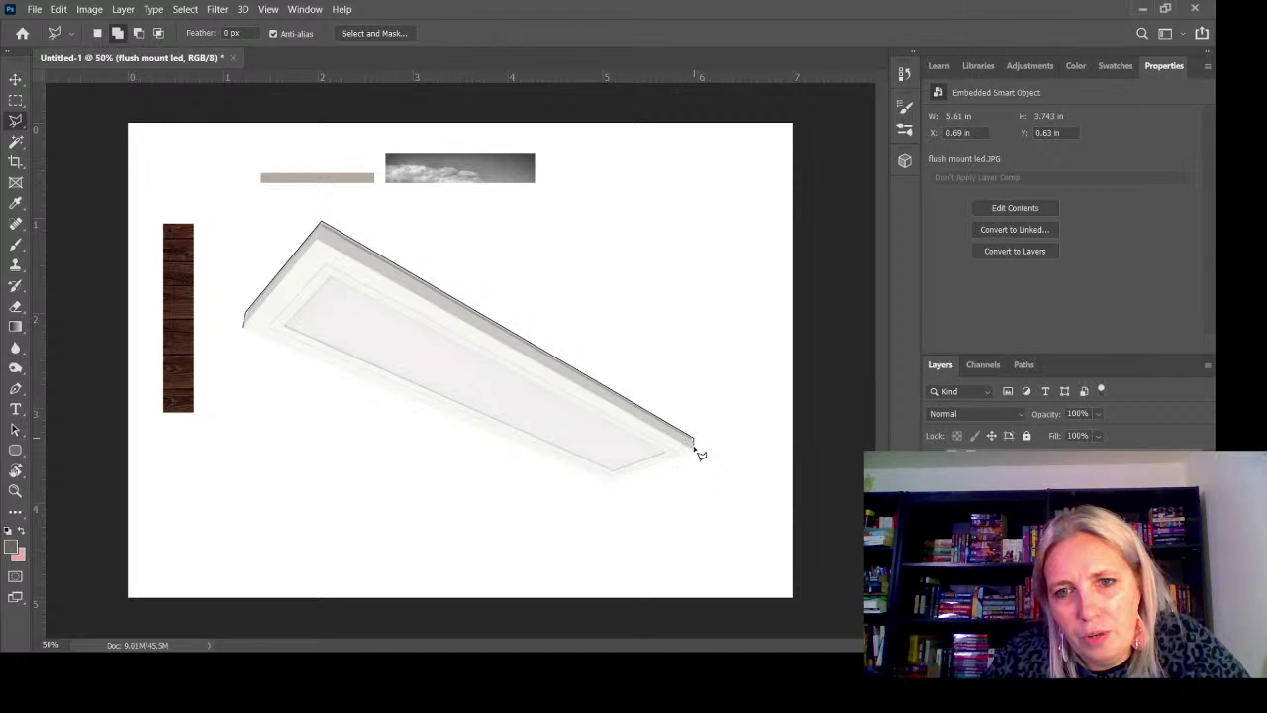
left_click(696, 451)
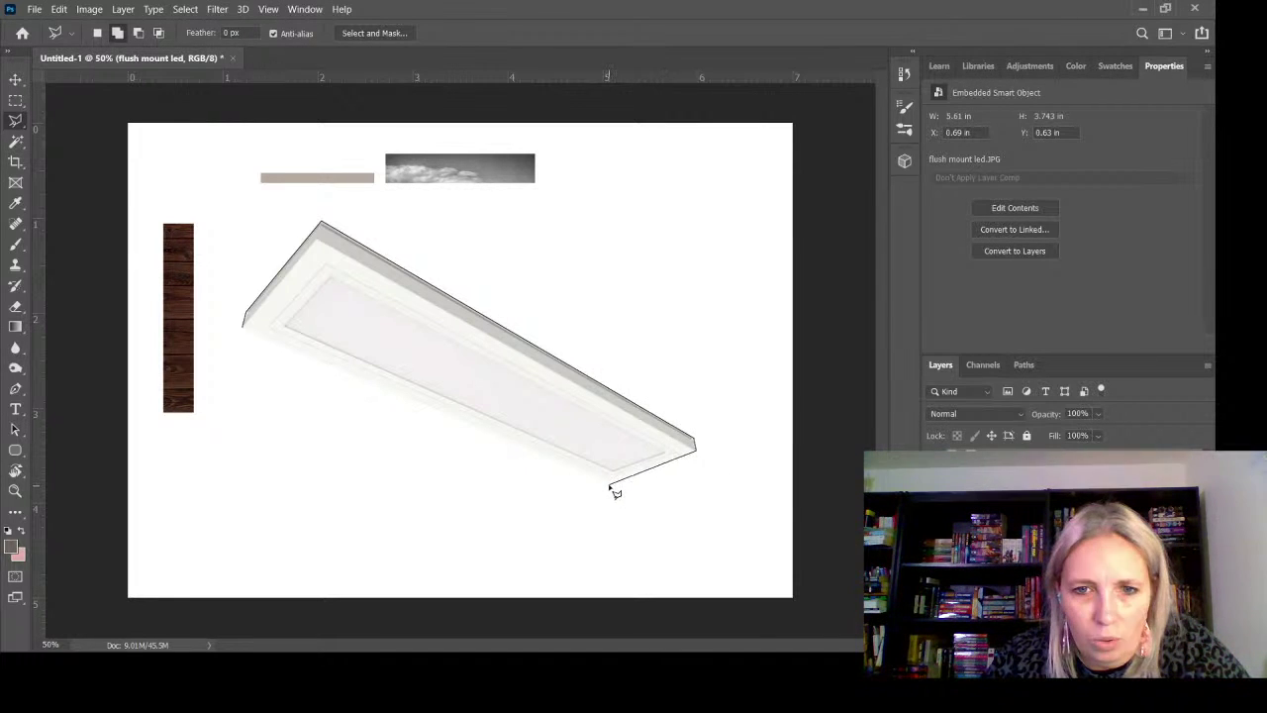
left_click(609, 484)
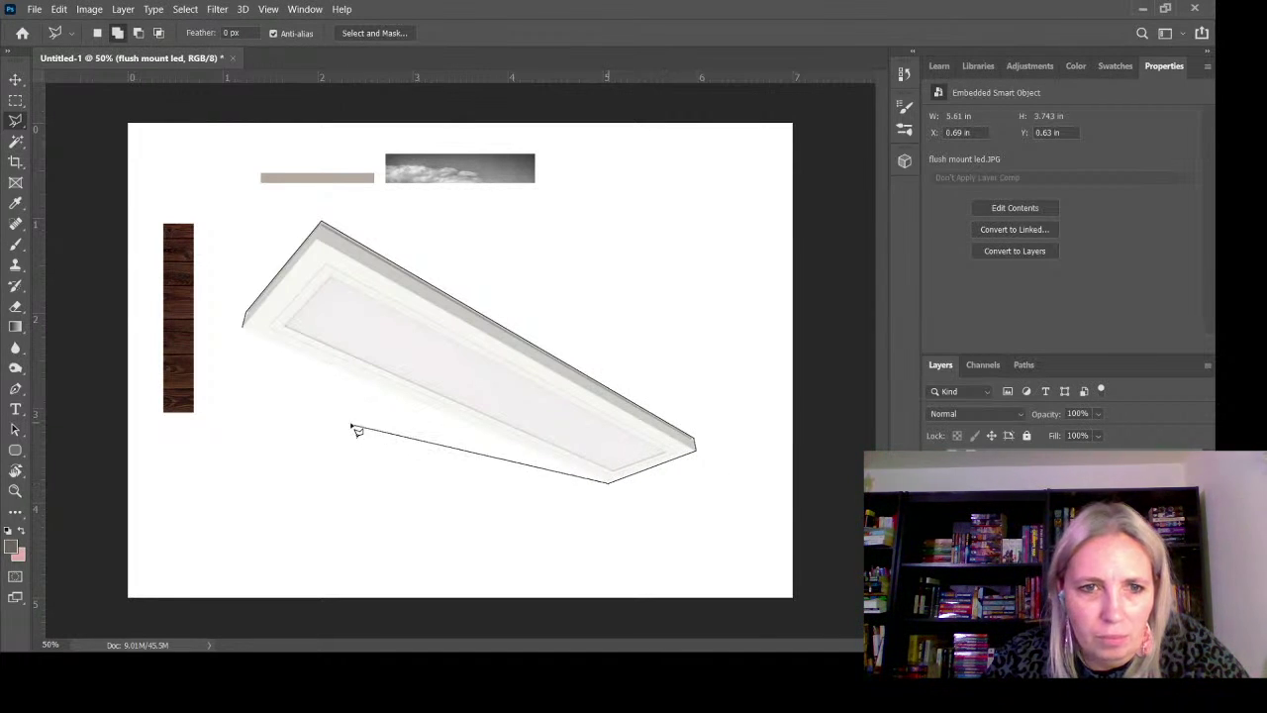
left_click(244, 331)
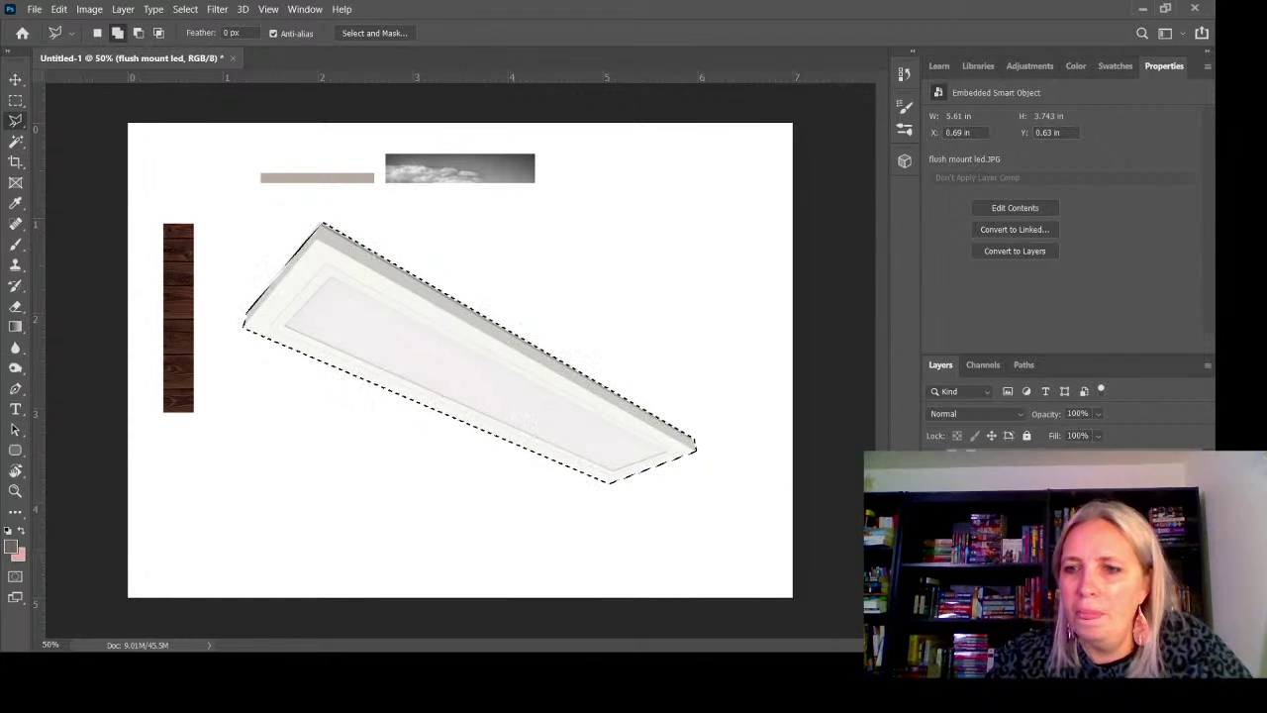
left_click(1047, 645)
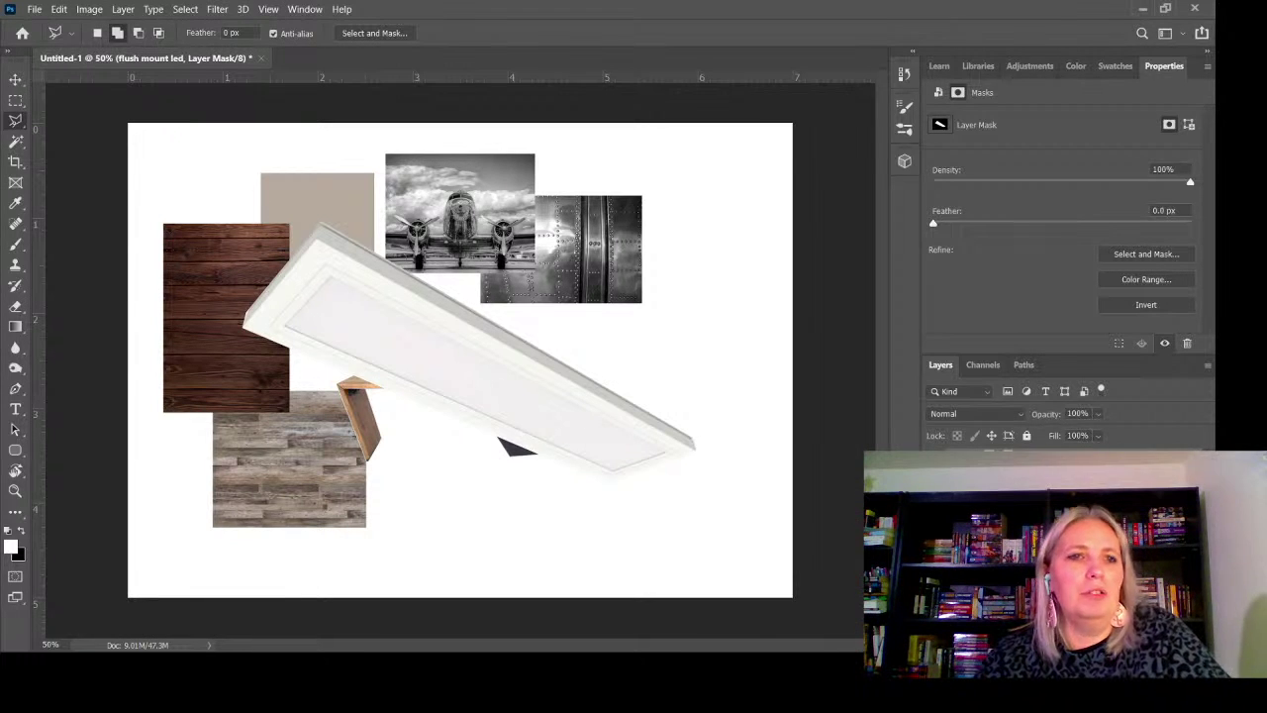
Scale the flush mount LED fixture to about 51% and move it to the canvas's upper-right corner
key("ctrl+t")
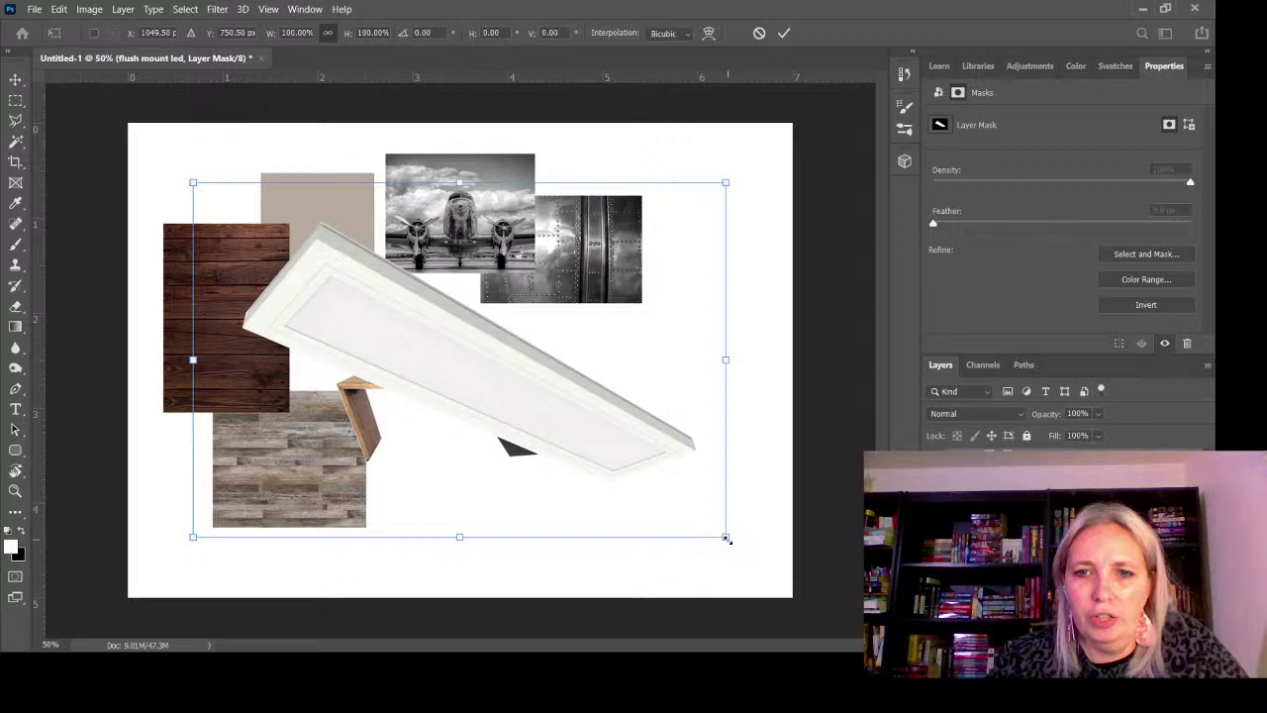
left_click_drag(726, 536, 454, 379)
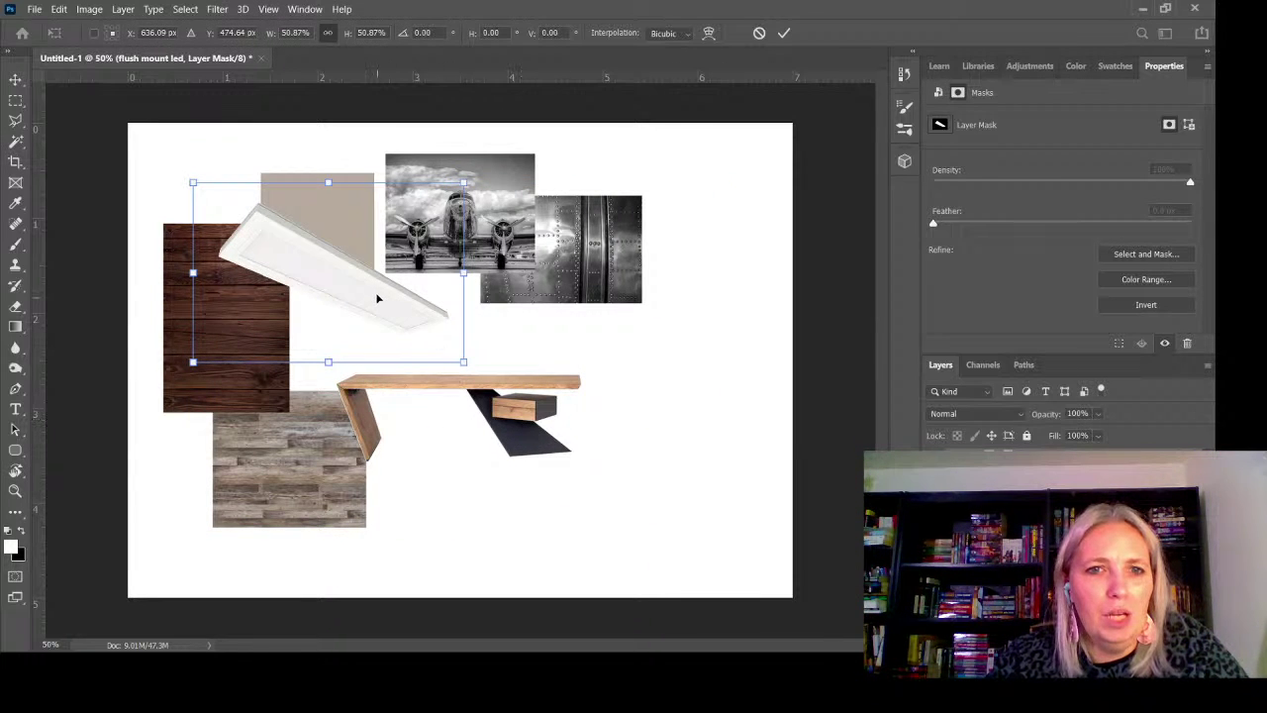
left_click_drag(381, 285, 725, 205)
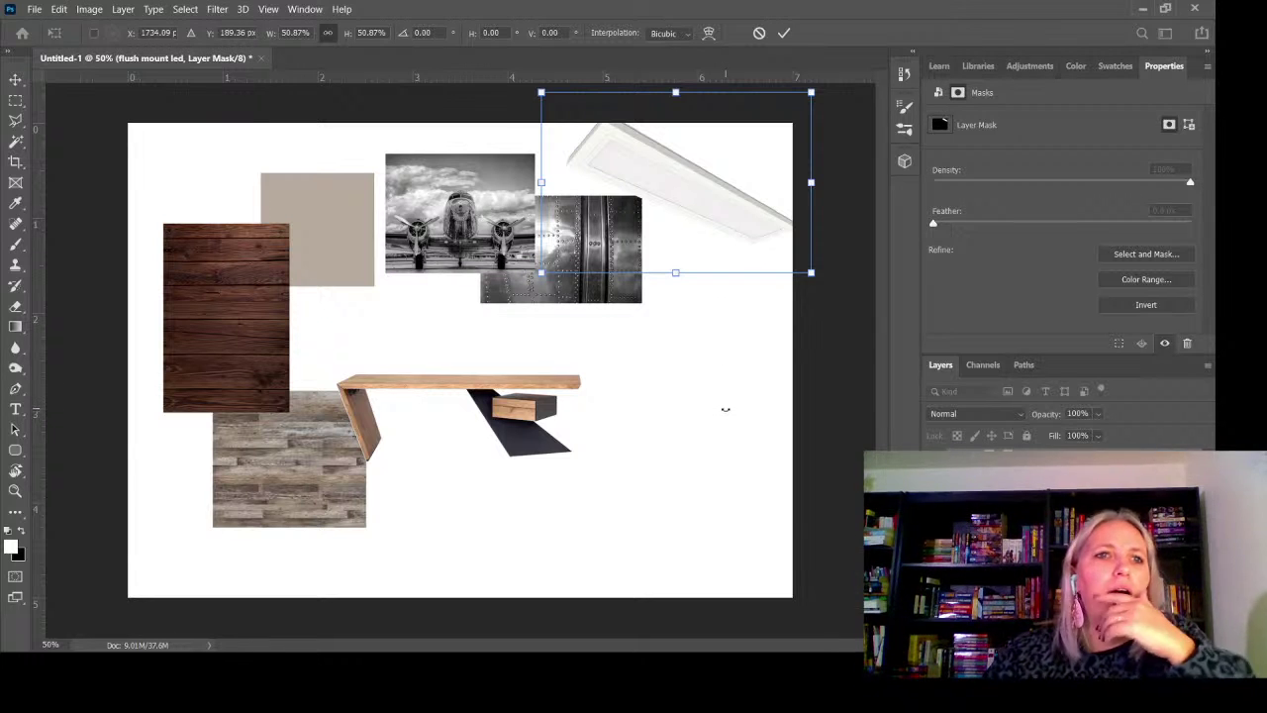
left_click(15, 81)
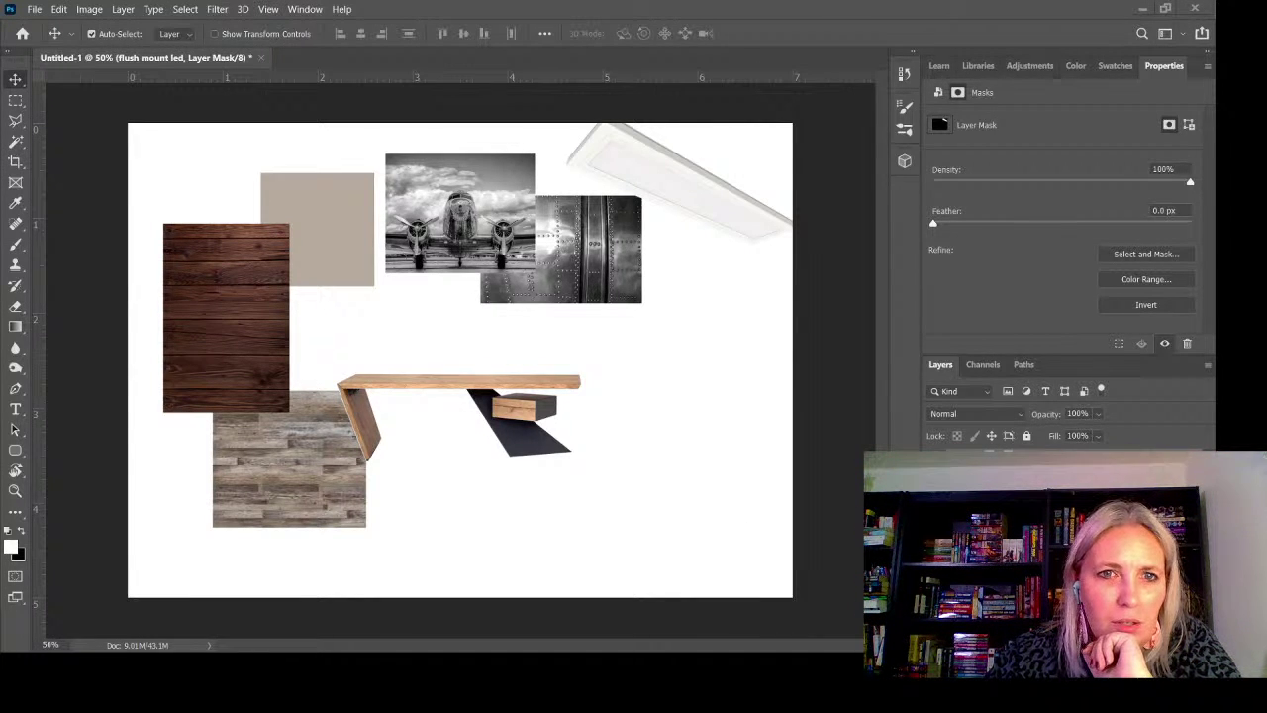
Place the black geometric ceiling light image over the desk and mask out its background along a Polygonal Lasso outline
left_click(699, 396)
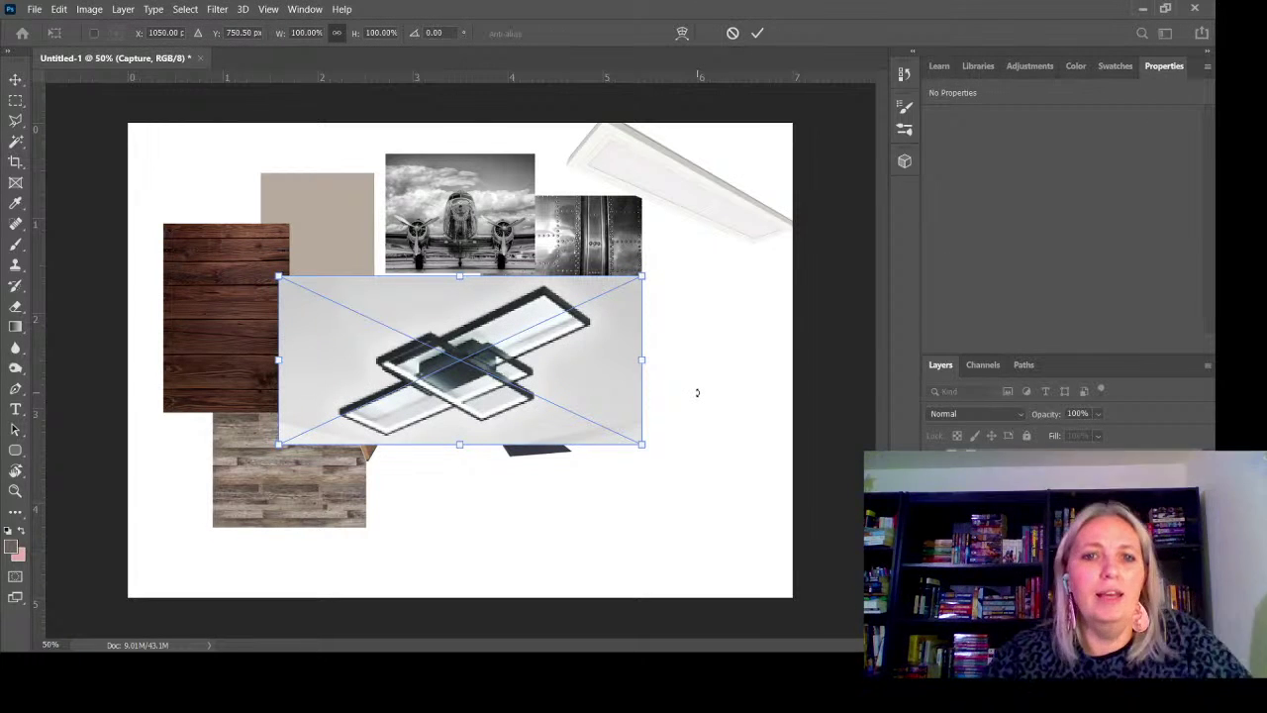
left_click_drag(534, 377, 634, 476)
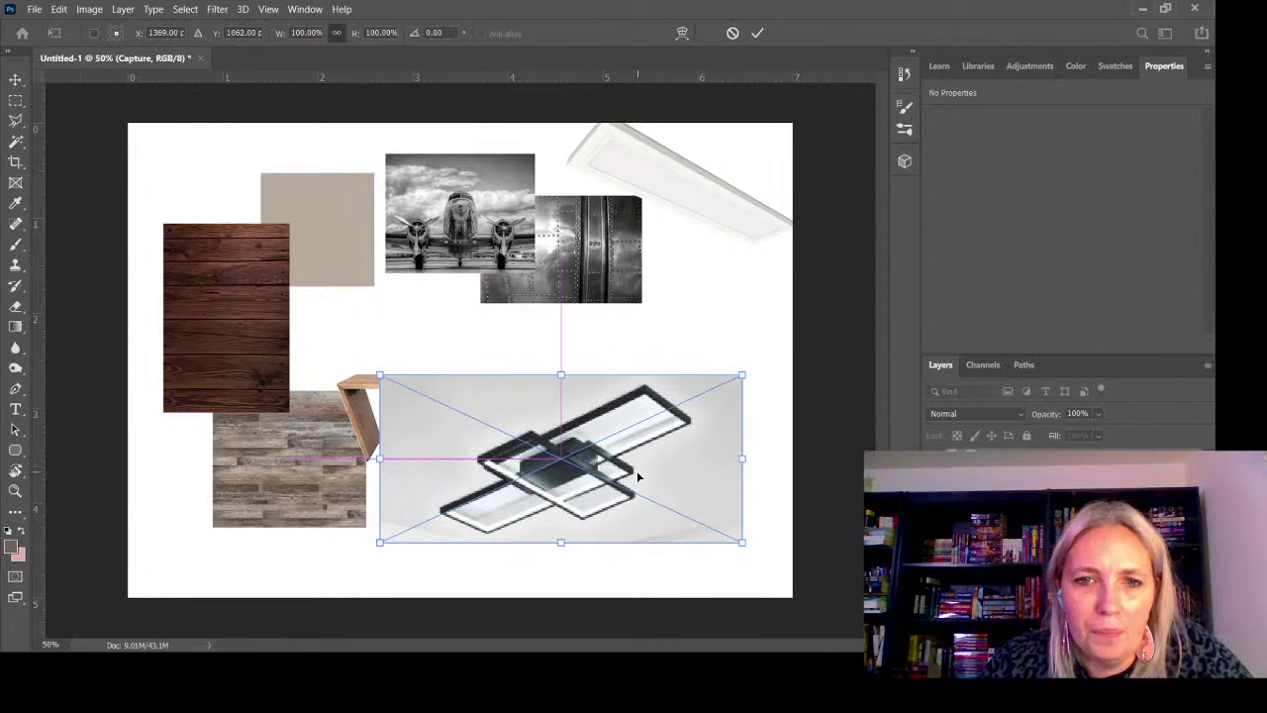
left_click(15, 120)
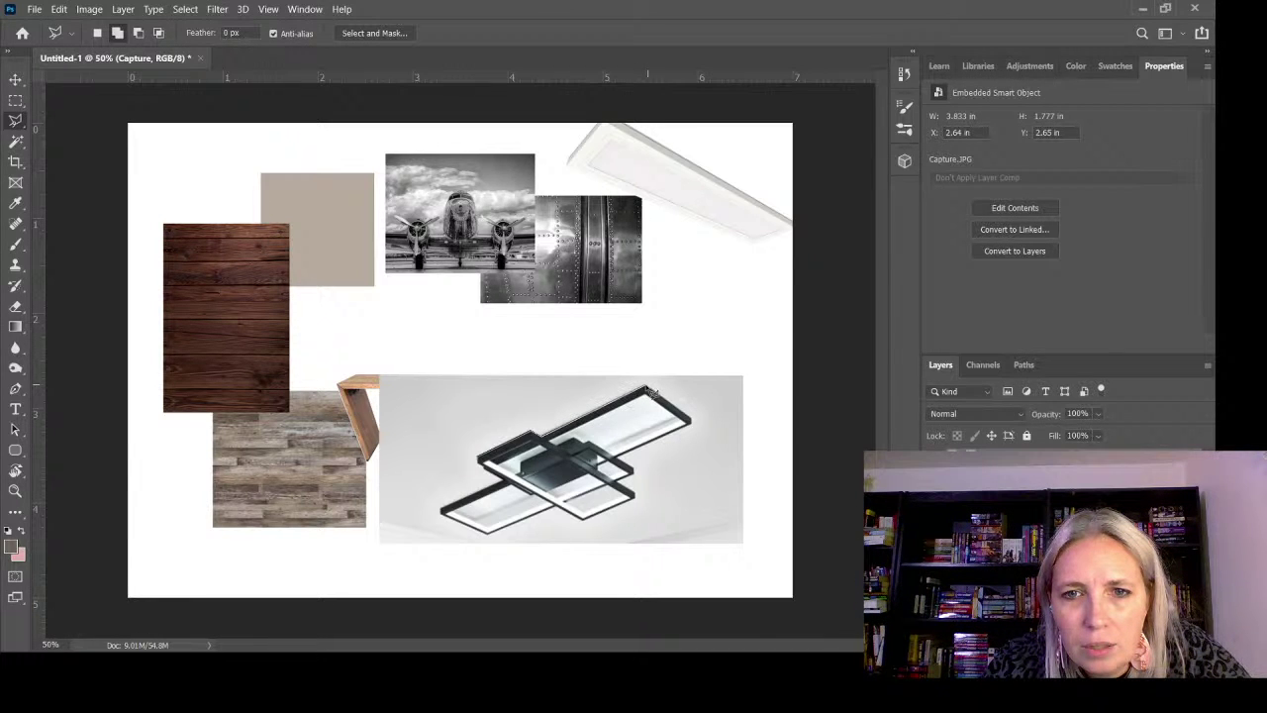
left_click(697, 427)
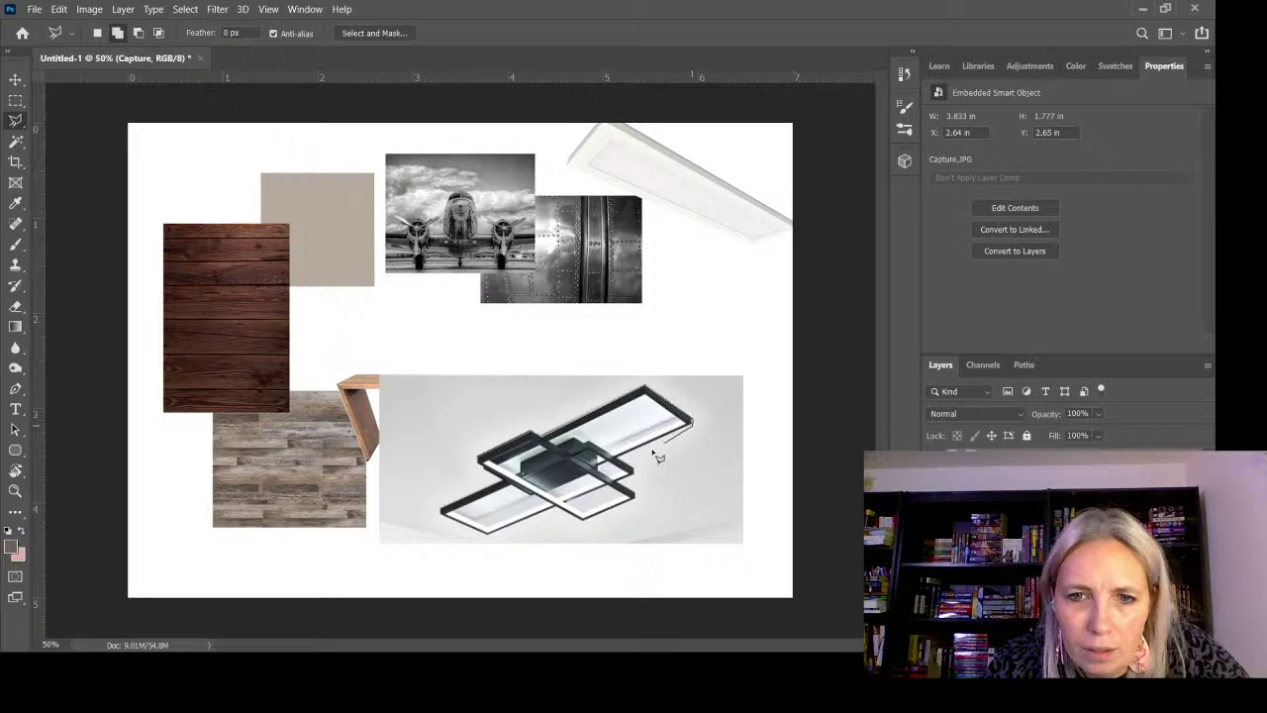
left_click(637, 498)
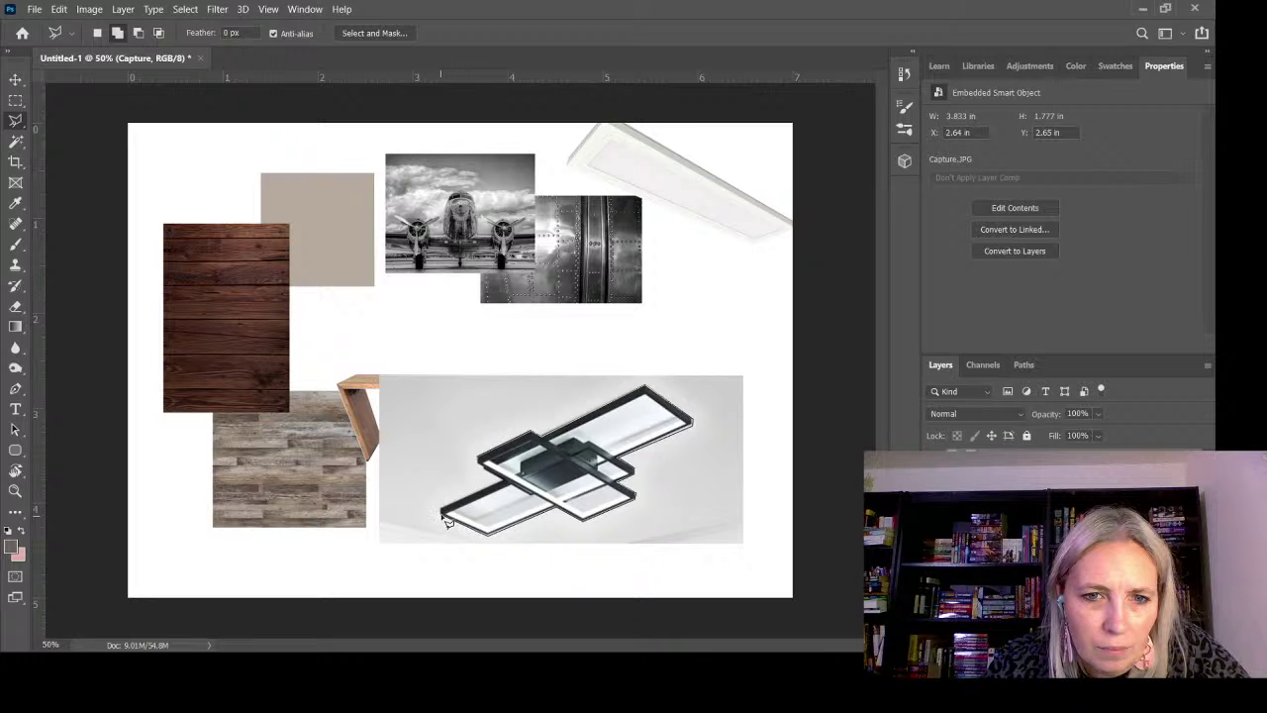
left_click(481, 465)
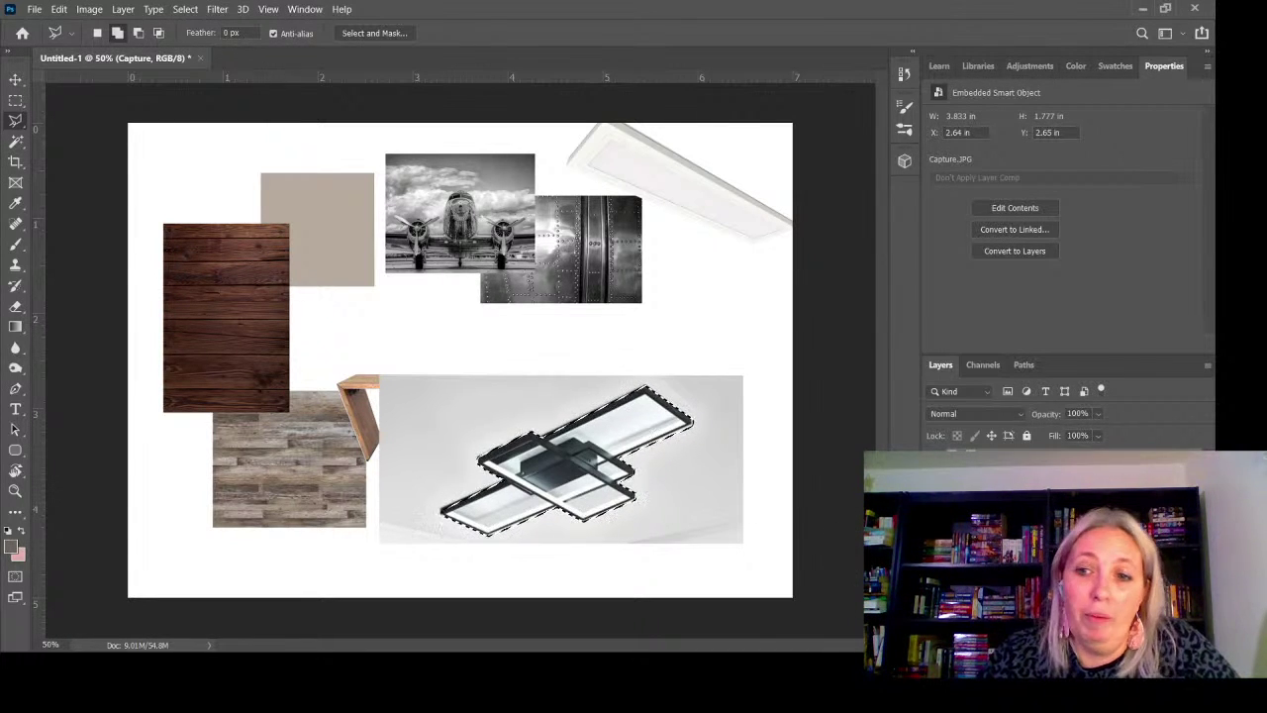
left_click(1119, 639)
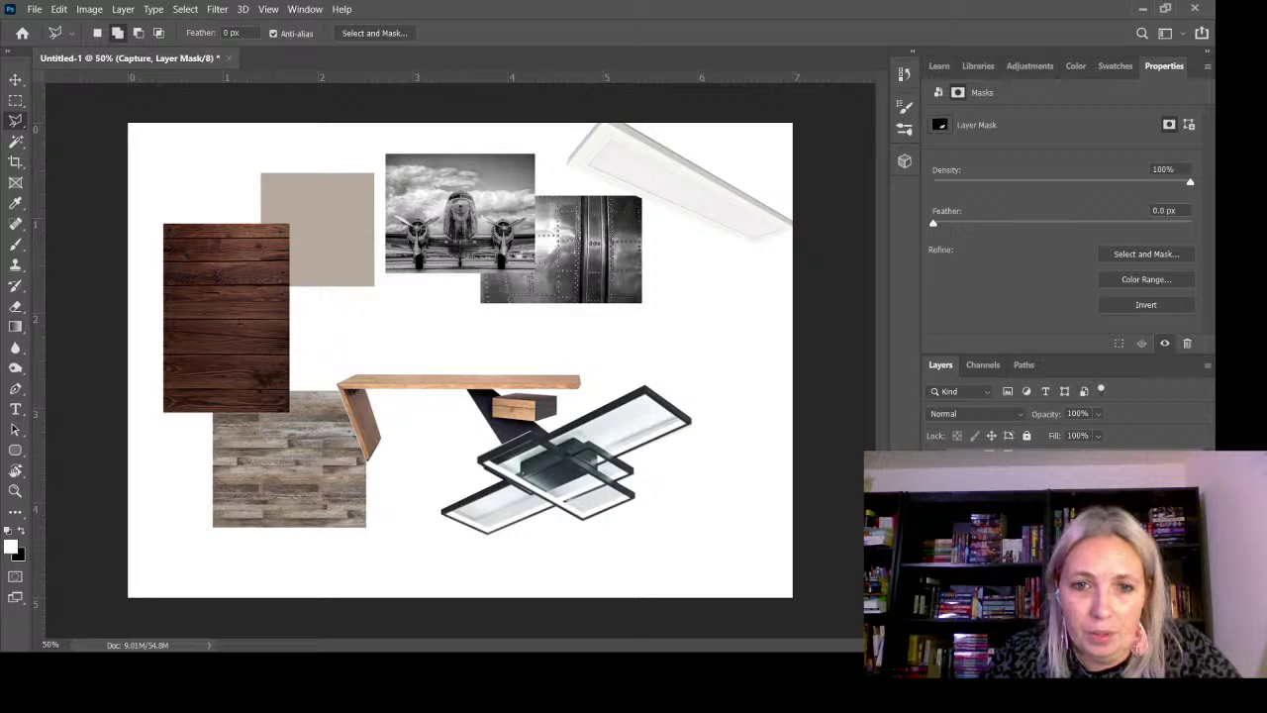
Scale the black ceiling light to about 81% and position it between the greige swatch and the wooden desk
left_click(15, 79)
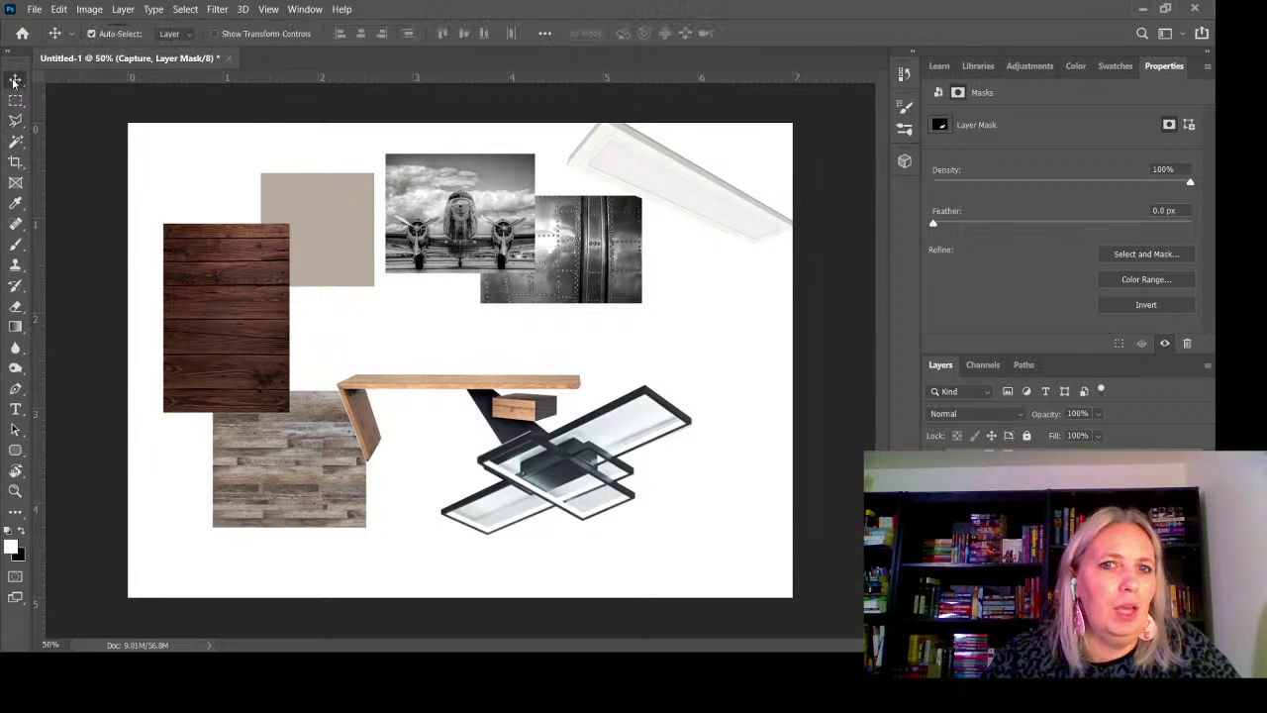
left_click_drag(538, 482, 224, 218)
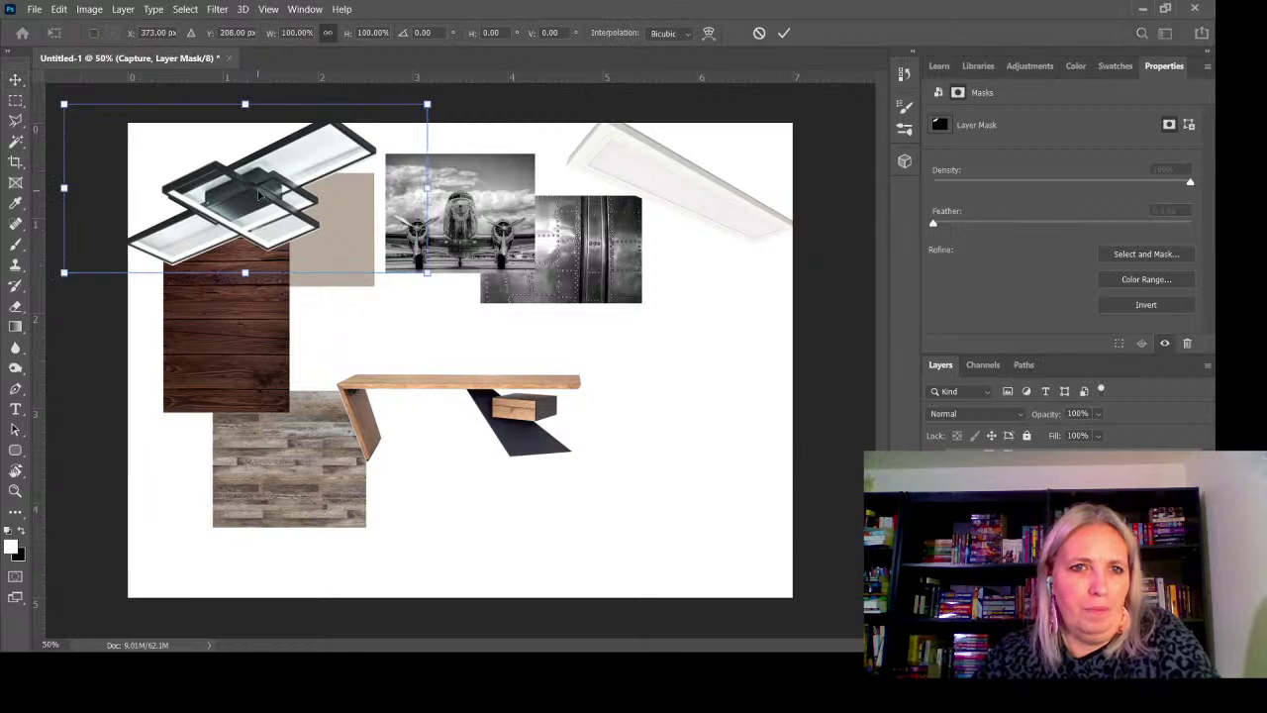
key("ctrl+t")
left_click_drag(426, 103, 359, 136)
left_click_drag(255, 201, 422, 319)
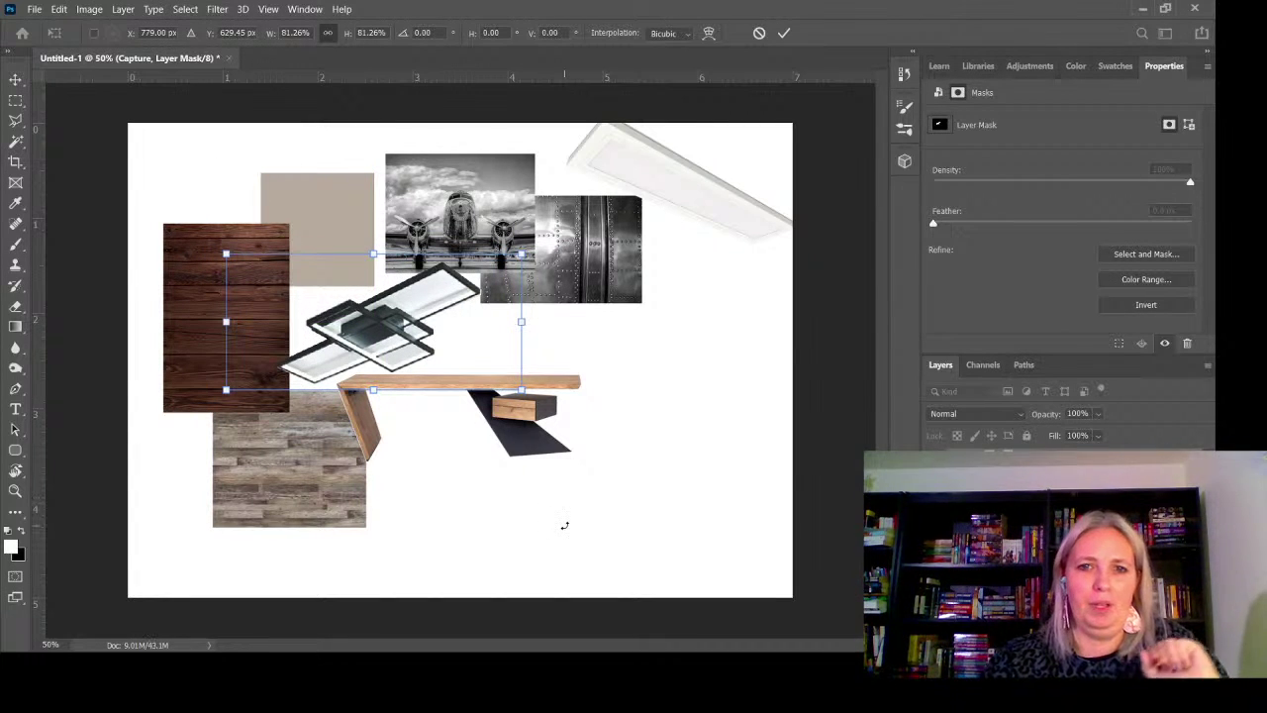
left_click(17, 79)
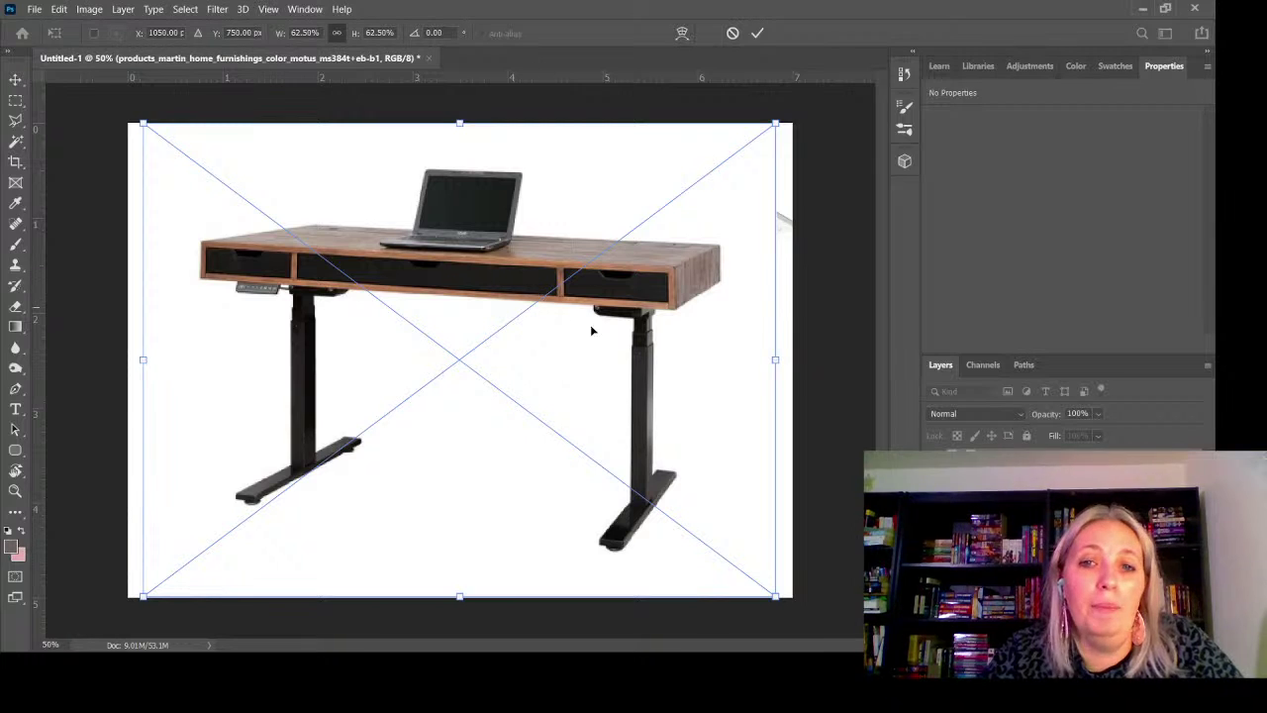
Place the standing desk image and mask out its background along a Polygonal Lasso outline around the desk and laptop
key("Return")
left_click(16, 121)
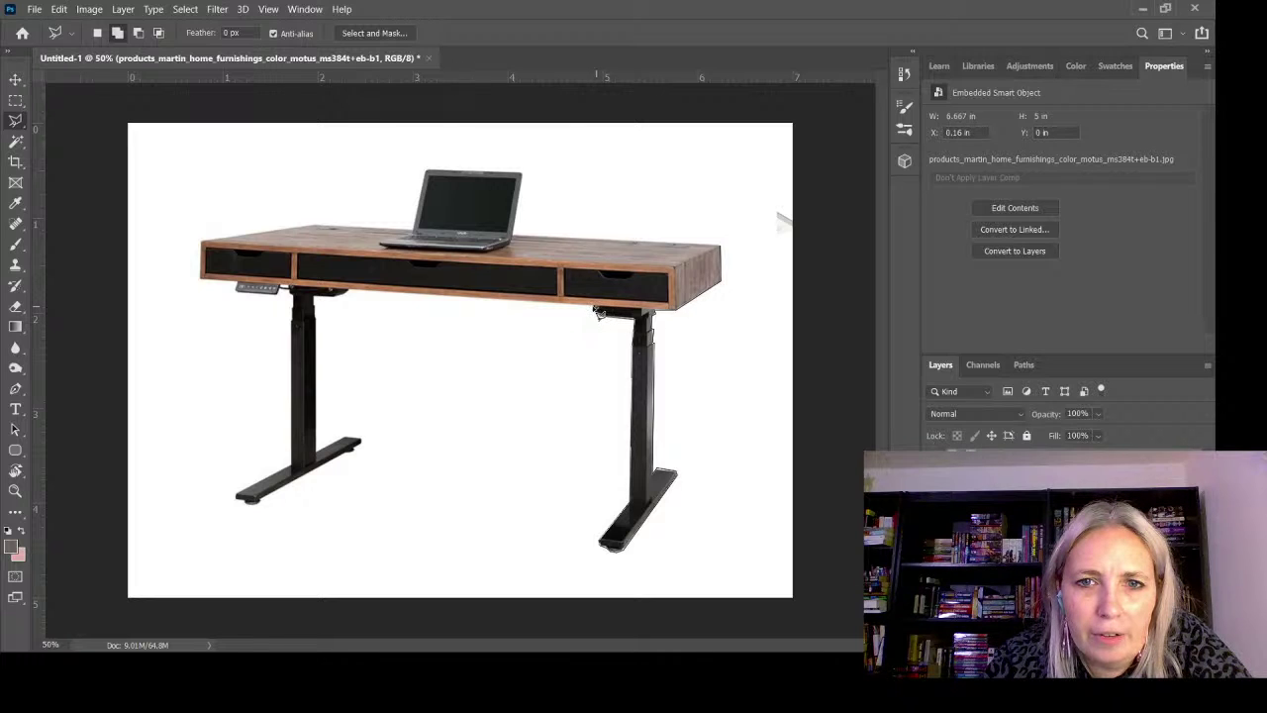
left_click(599, 313)
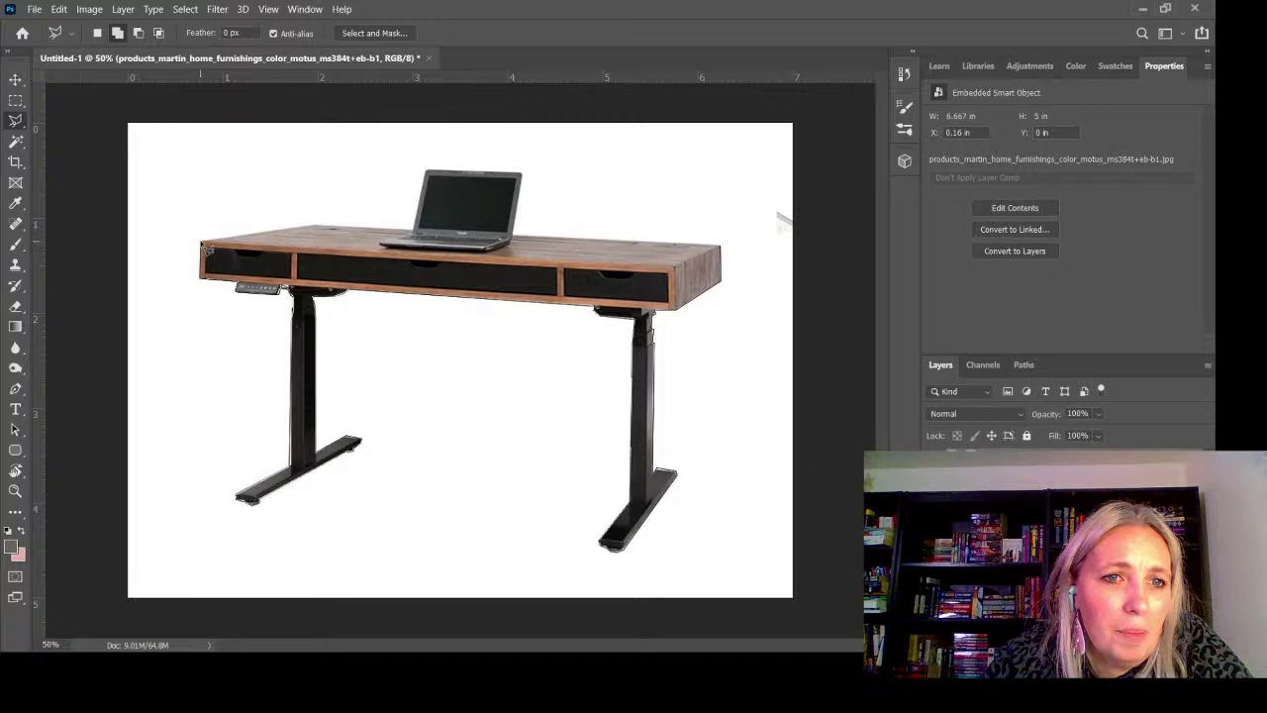
left_click(218, 243)
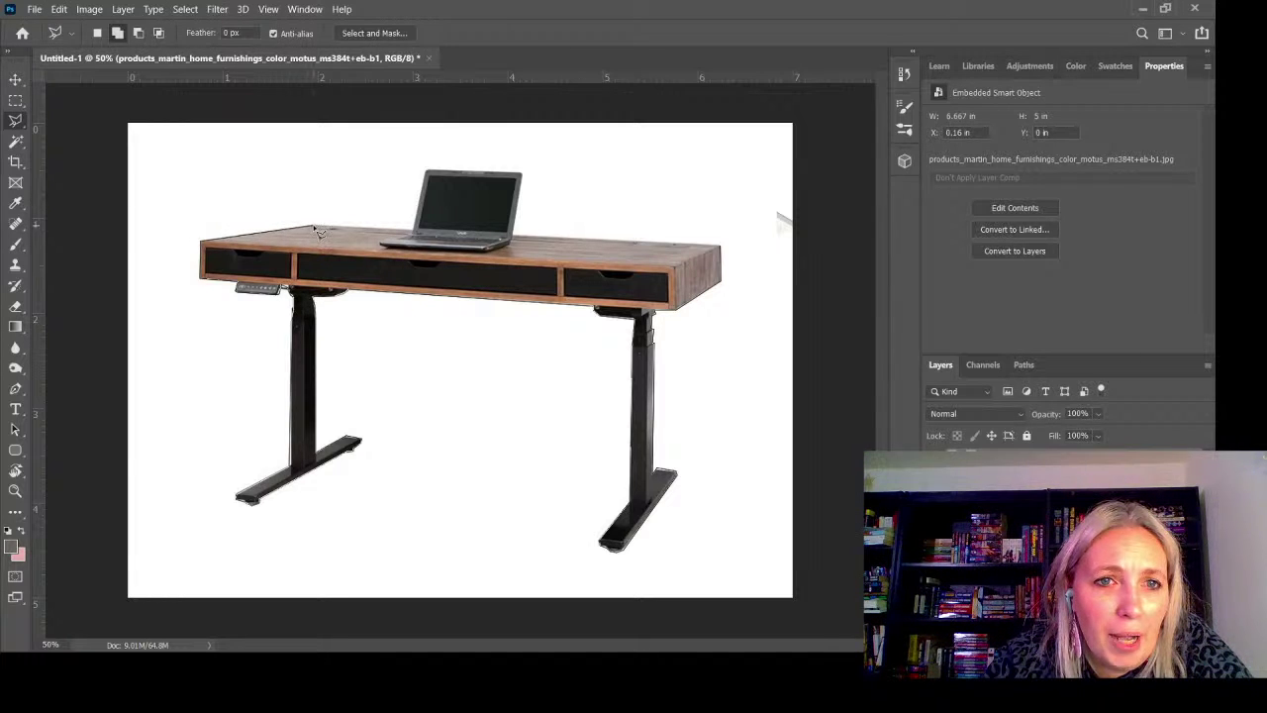
left_click(316, 229)
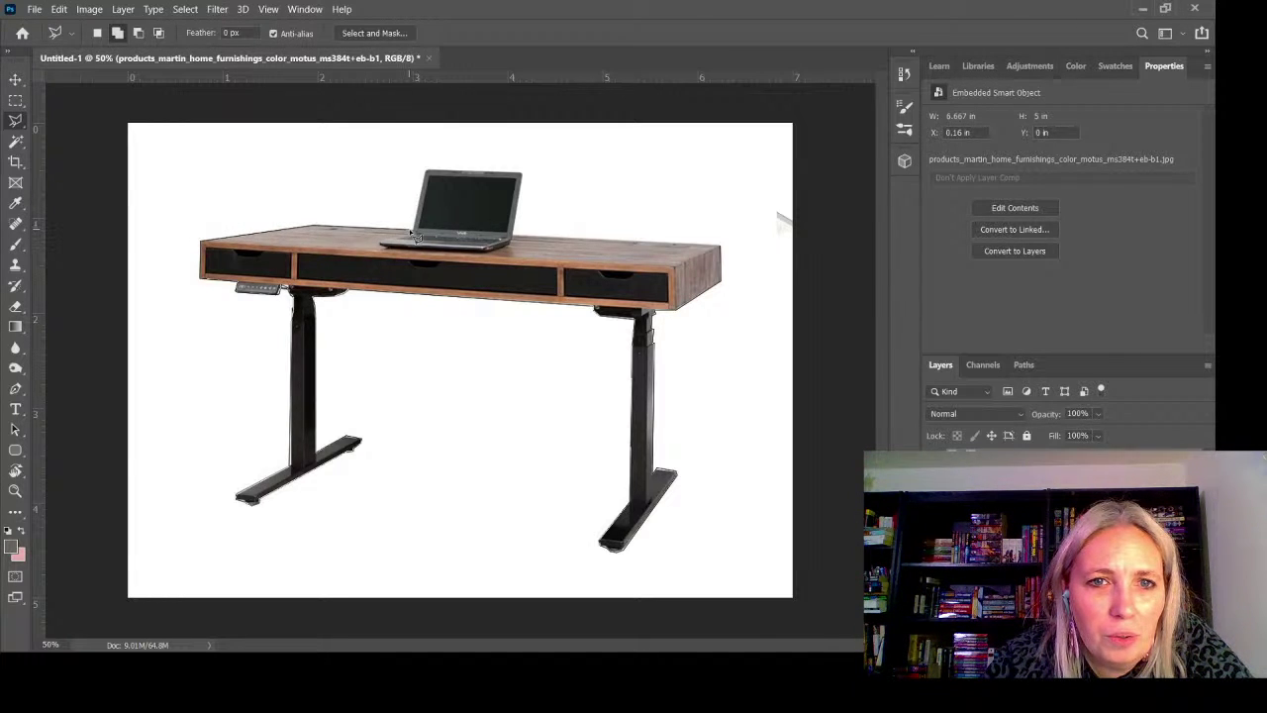
left_click(426, 173)
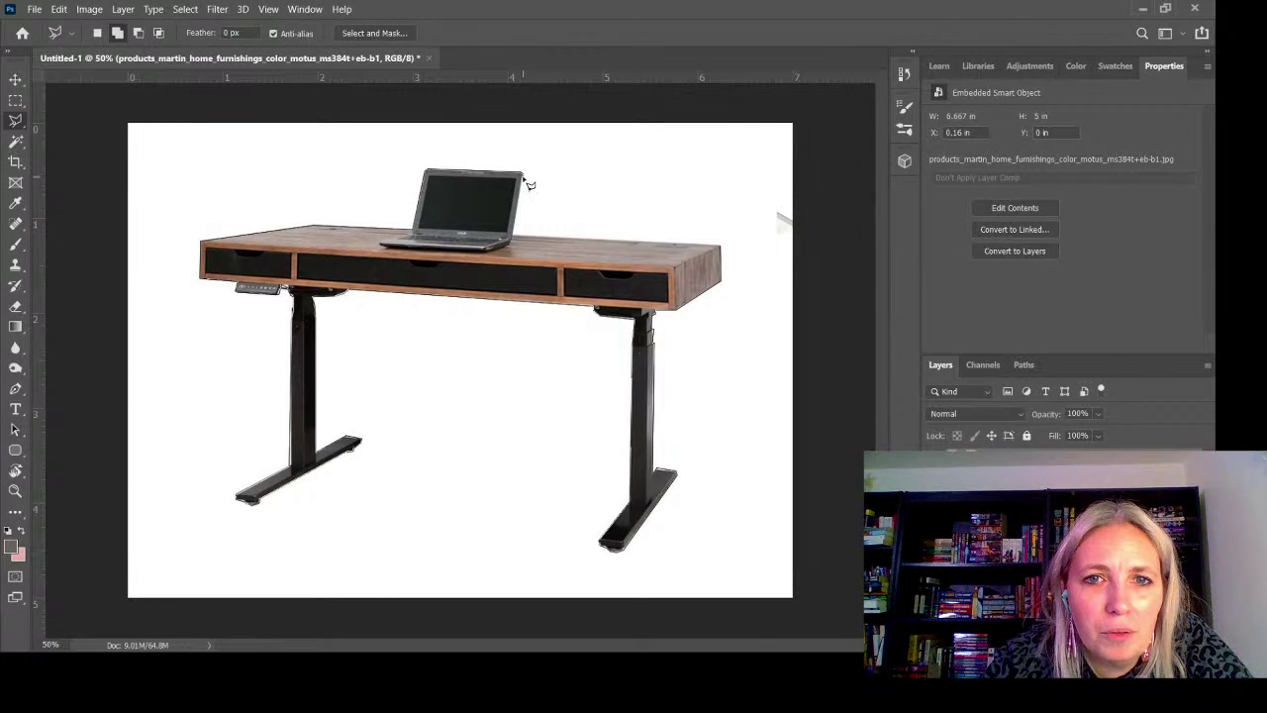
left_click(520, 243)
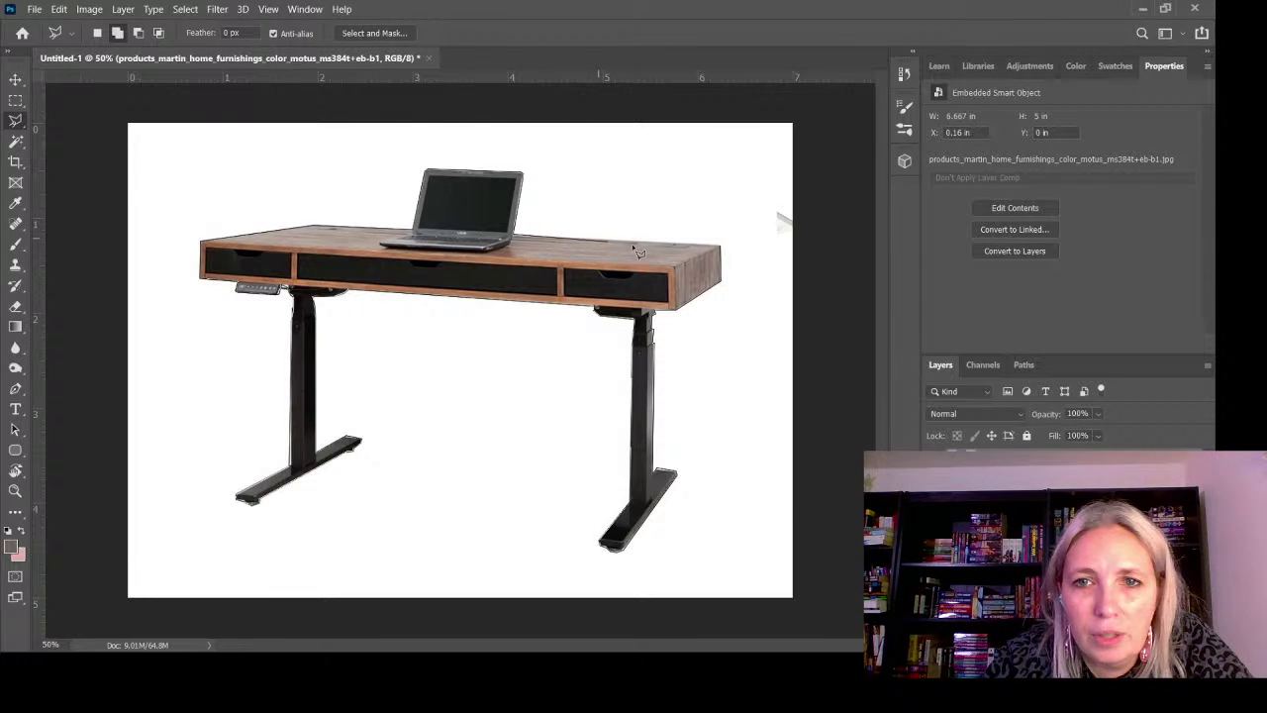
double_click(723, 255)
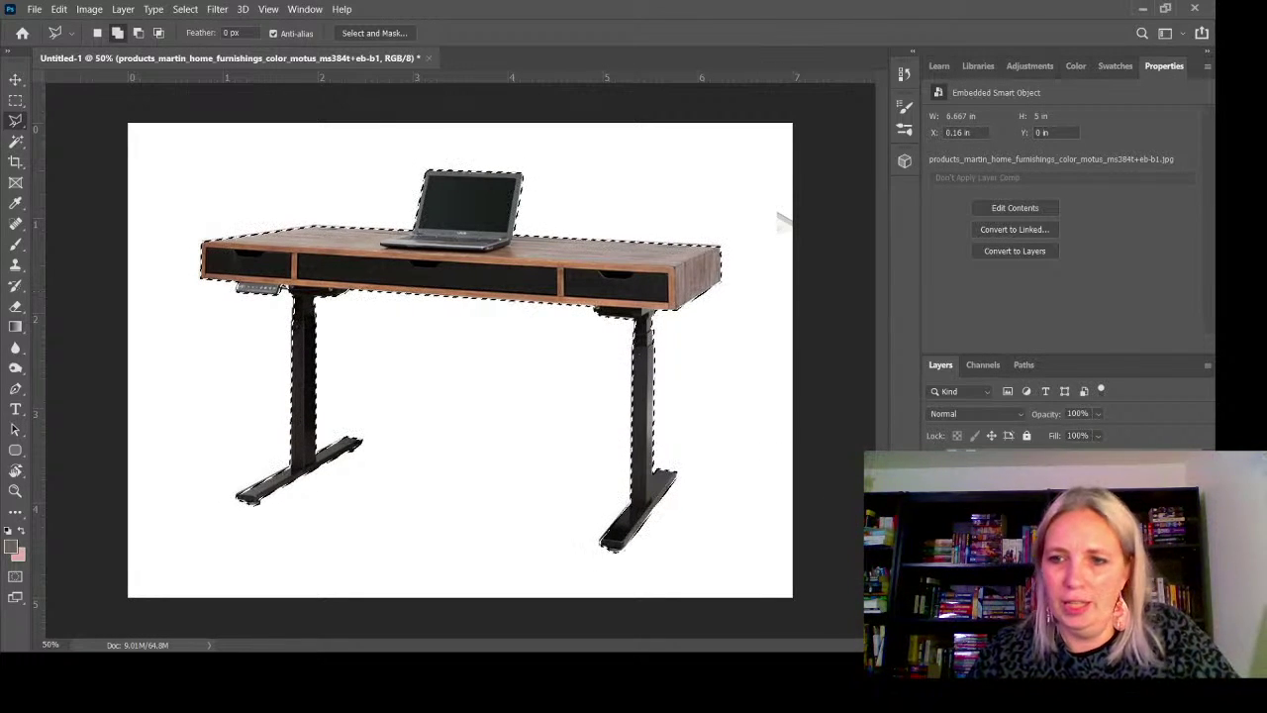
left_click(1029, 639)
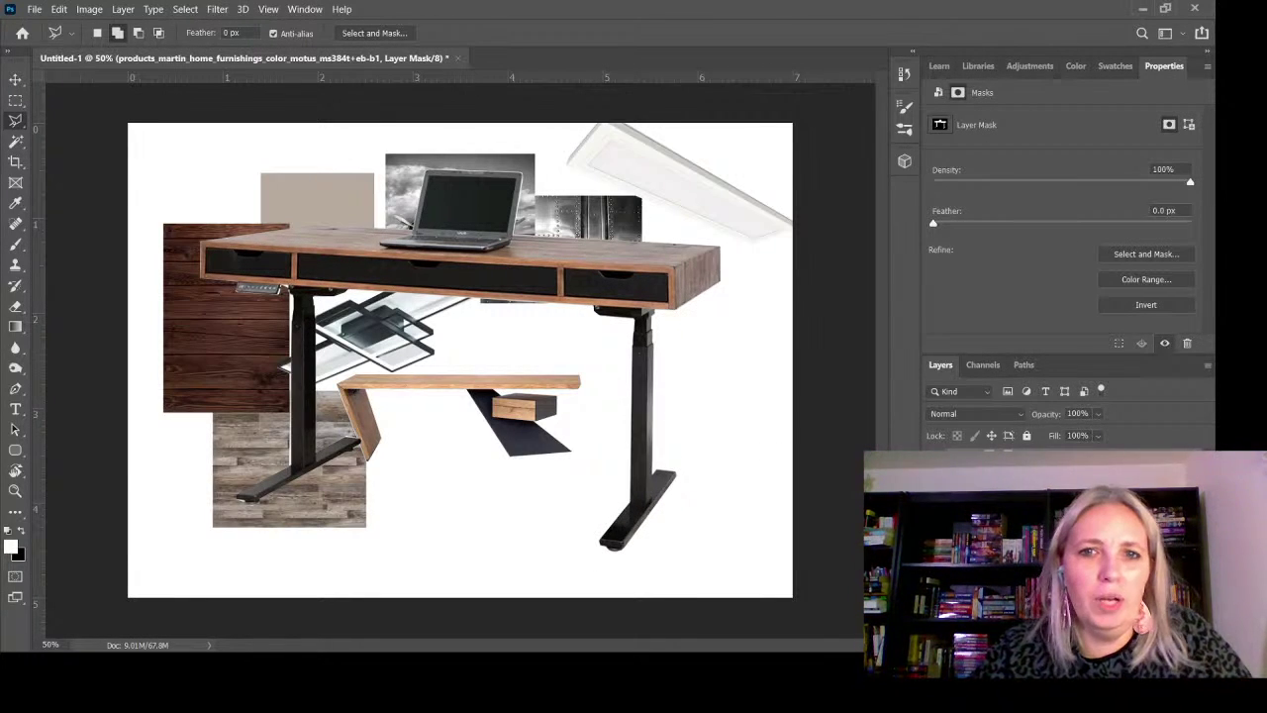
Scale the standing desk to about 31% and position it beside the wooden desk, below the flush mount LED fixture
key("ctrl+t")
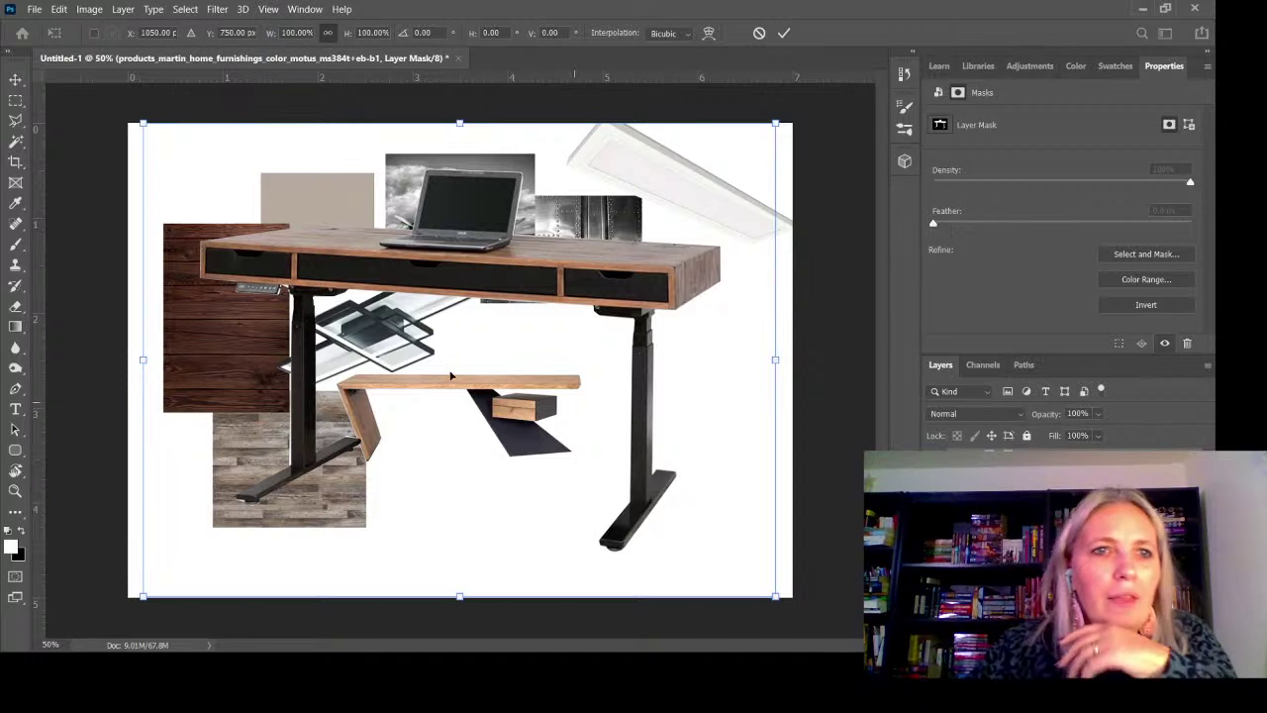
left_click_drag(143, 131, 533, 419)
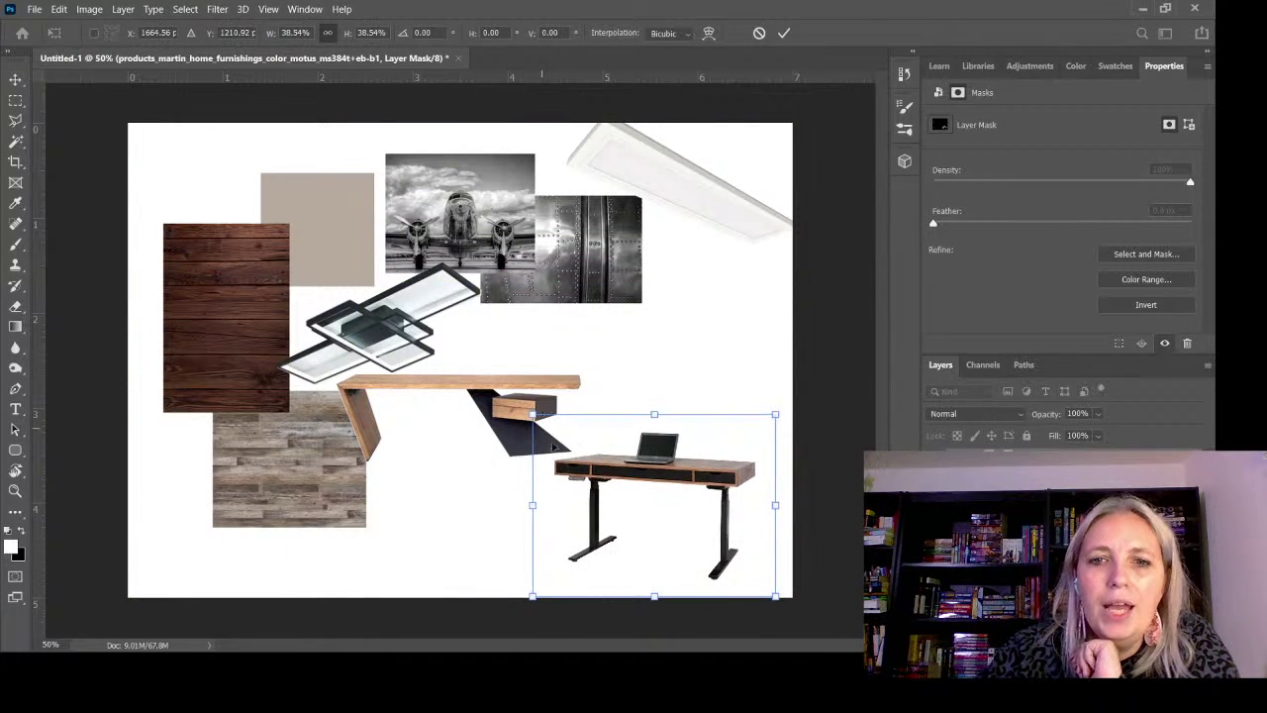
left_click_drag(657, 481, 684, 426)
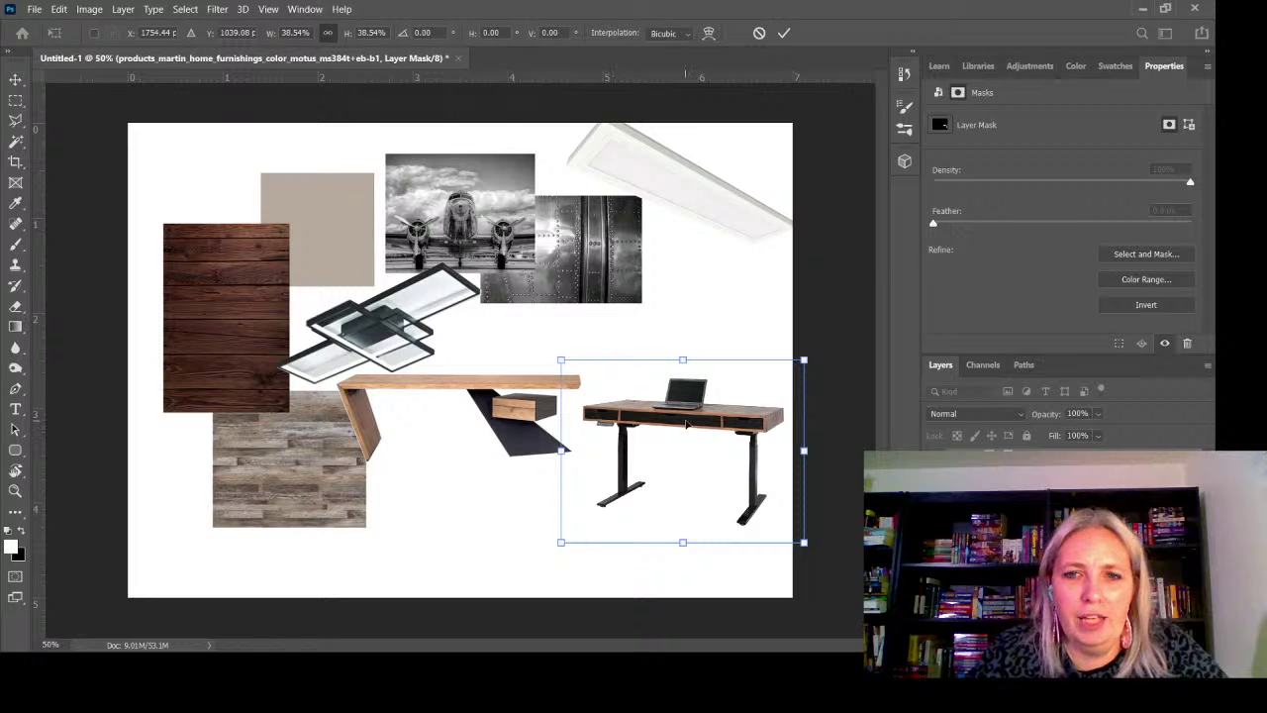
left_click_drag(686, 423, 688, 408)
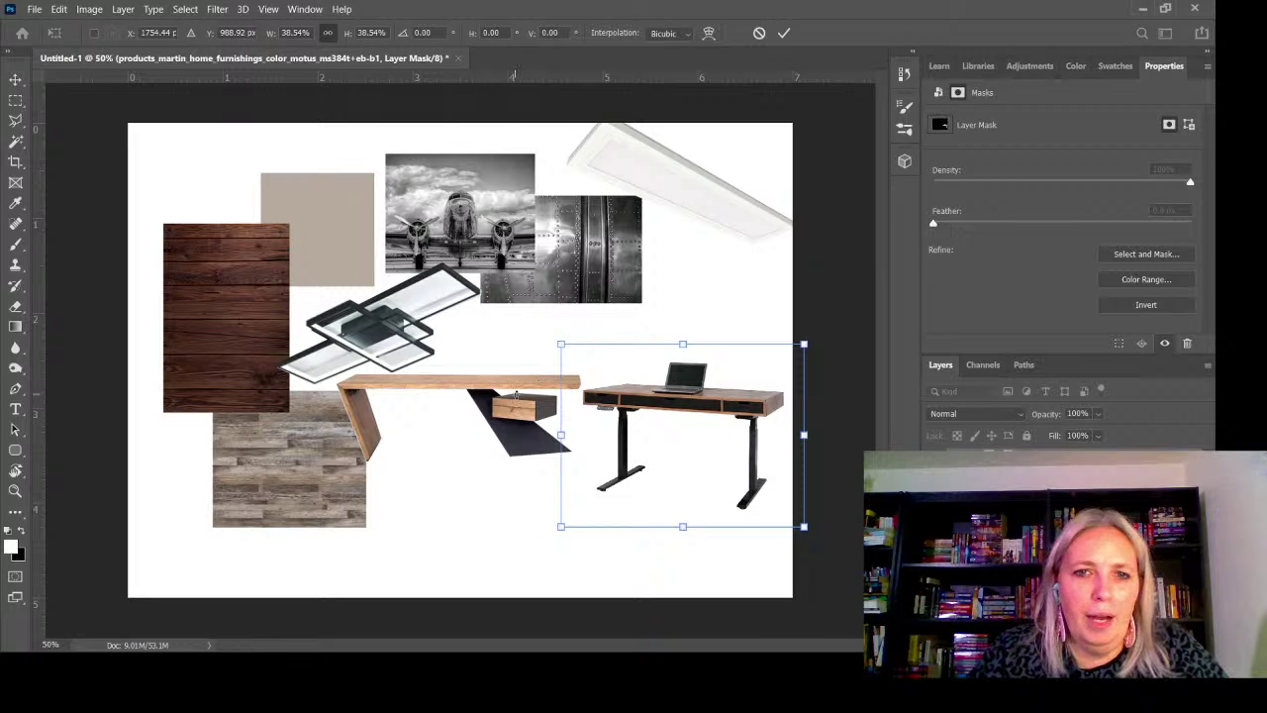
left_click_drag(804, 526, 760, 490)
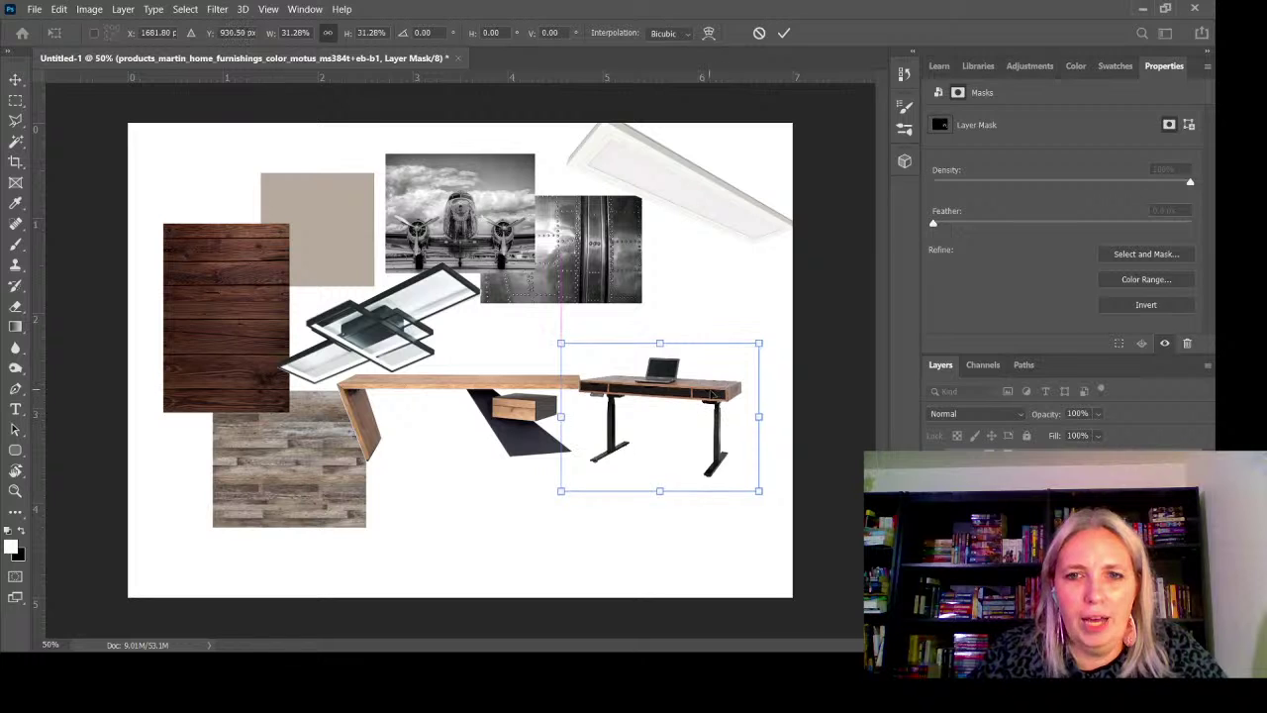
left_click_drag(705, 388, 736, 348)
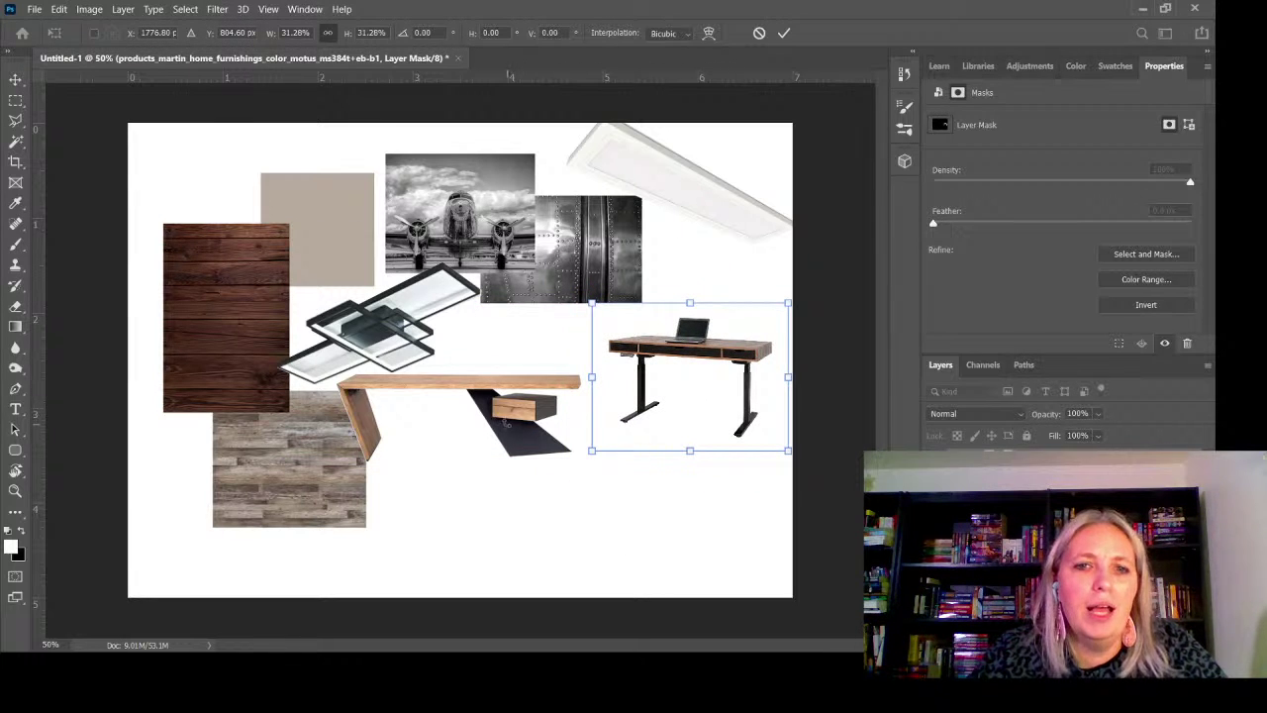
left_click(16, 79)
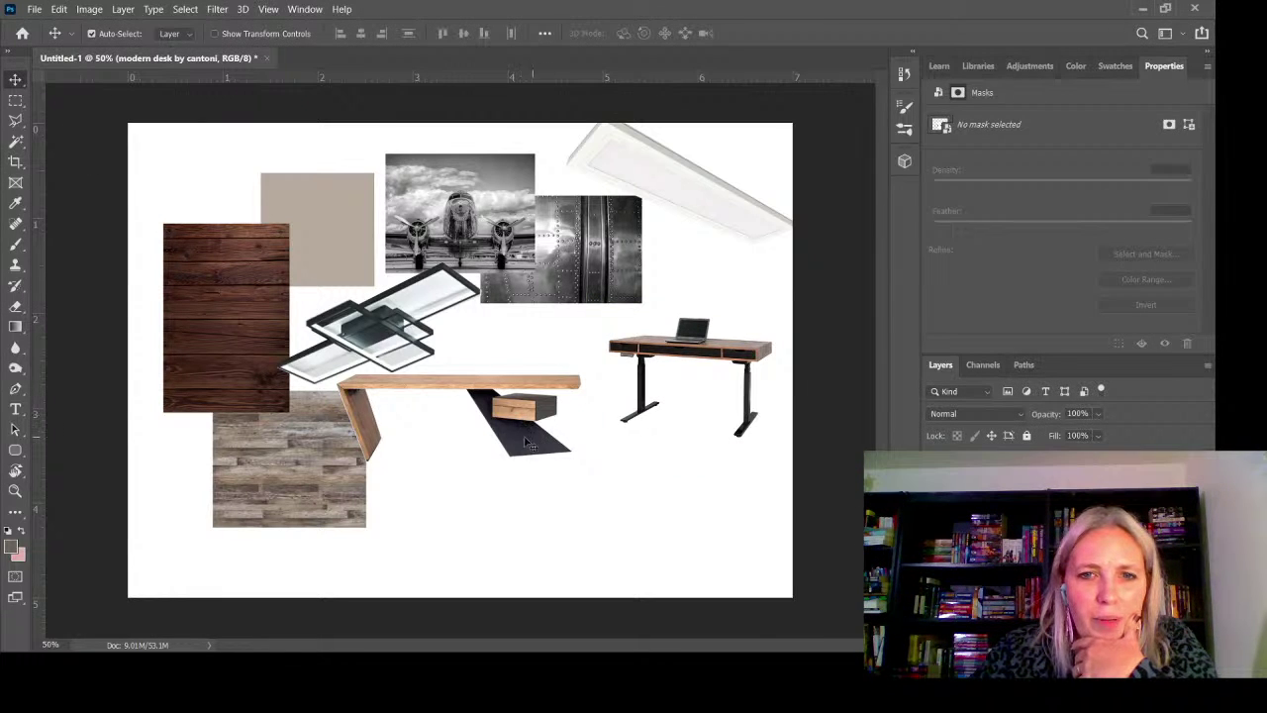
Scale the wooden modern desk to about 124% and move it down over the grey plank flooring swatch
key("ctrl+t")
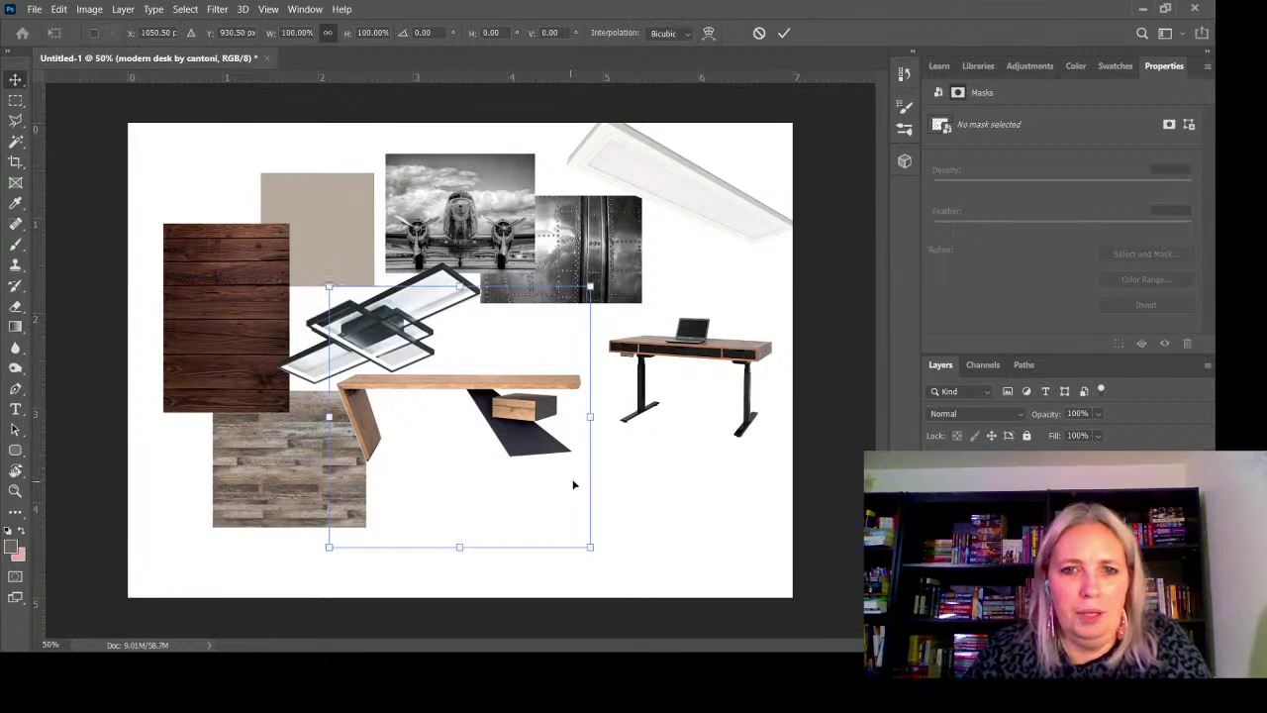
left_click_drag(588, 543, 660, 608)
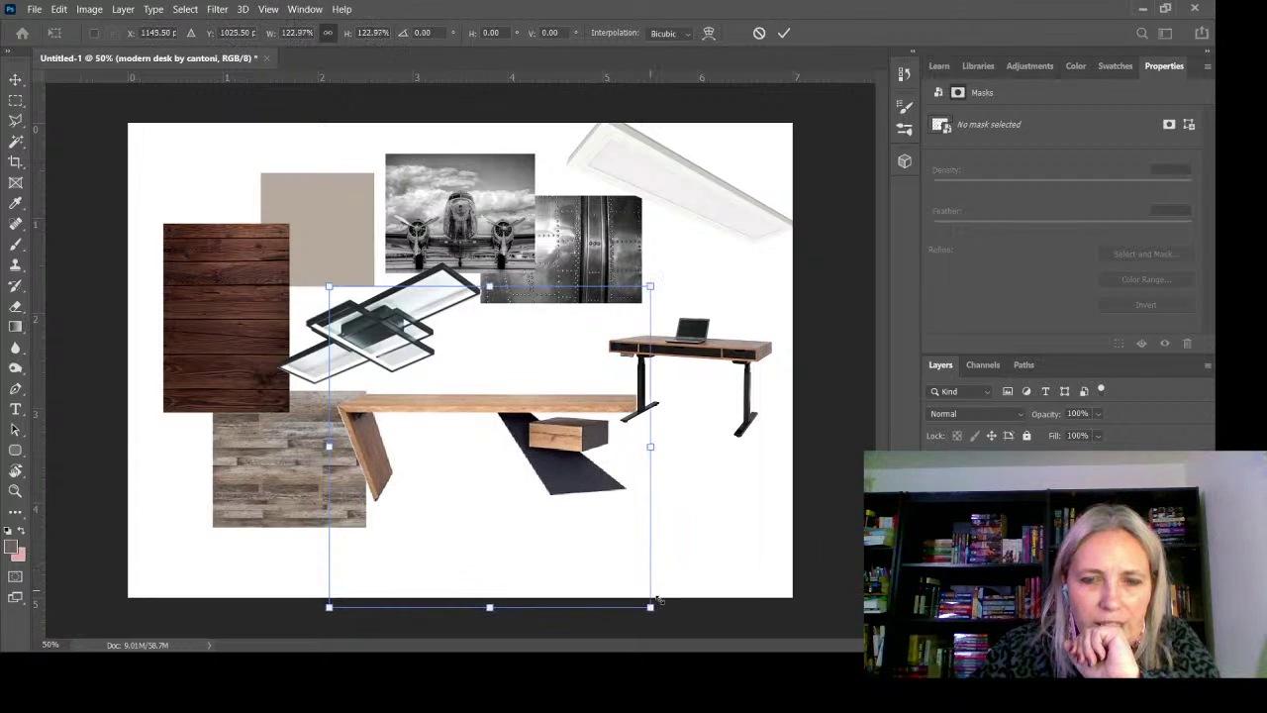
left_click_drag(505, 410, 438, 421)
left_click_drag(236, 488, 235, 489)
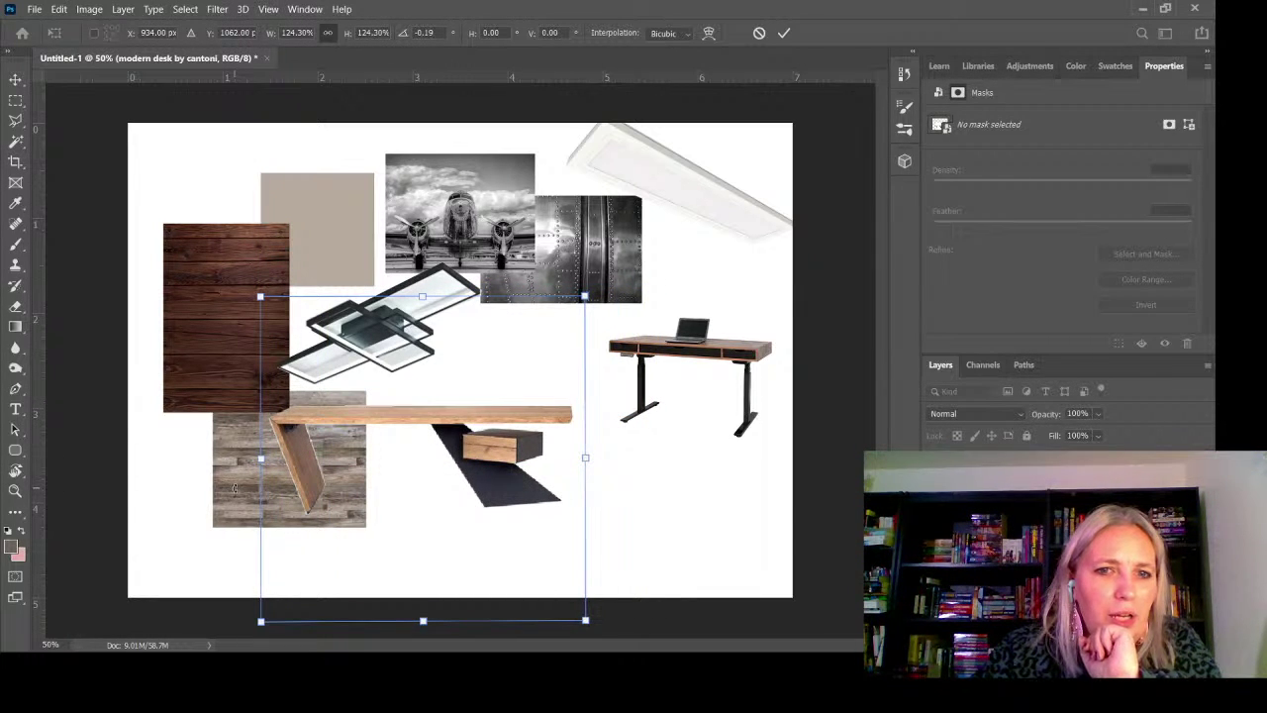
left_click(15, 80)
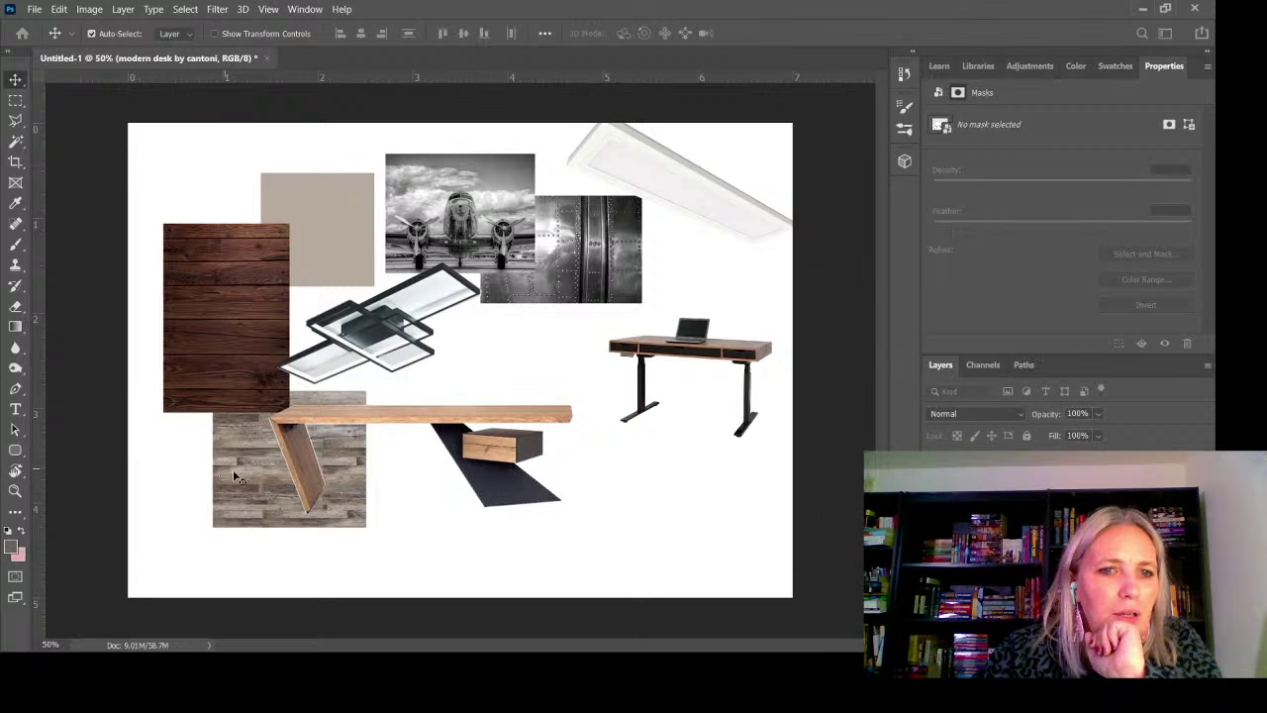
Move the grey plank flooring swatch behind the wooden desk's drawer end and shift the dark wood swatch slightly down
left_click_drag(235, 479, 544, 471)
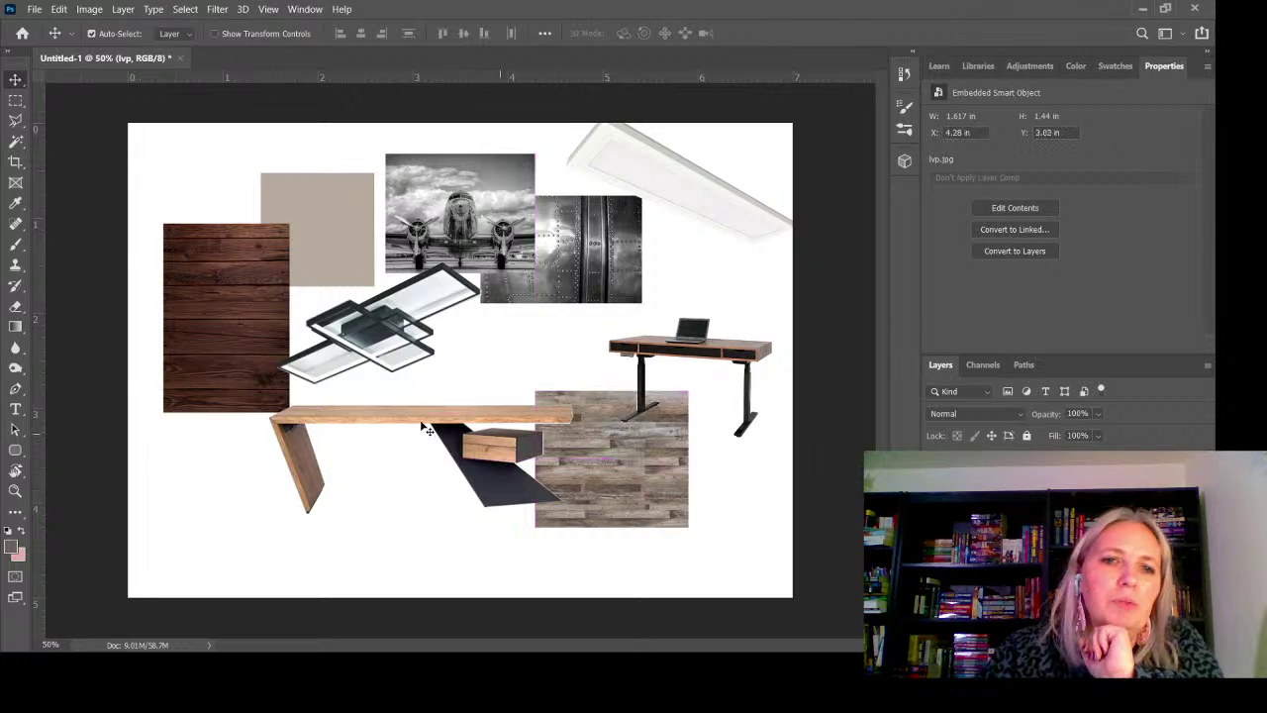
left_click_drag(202, 345, 209, 365)
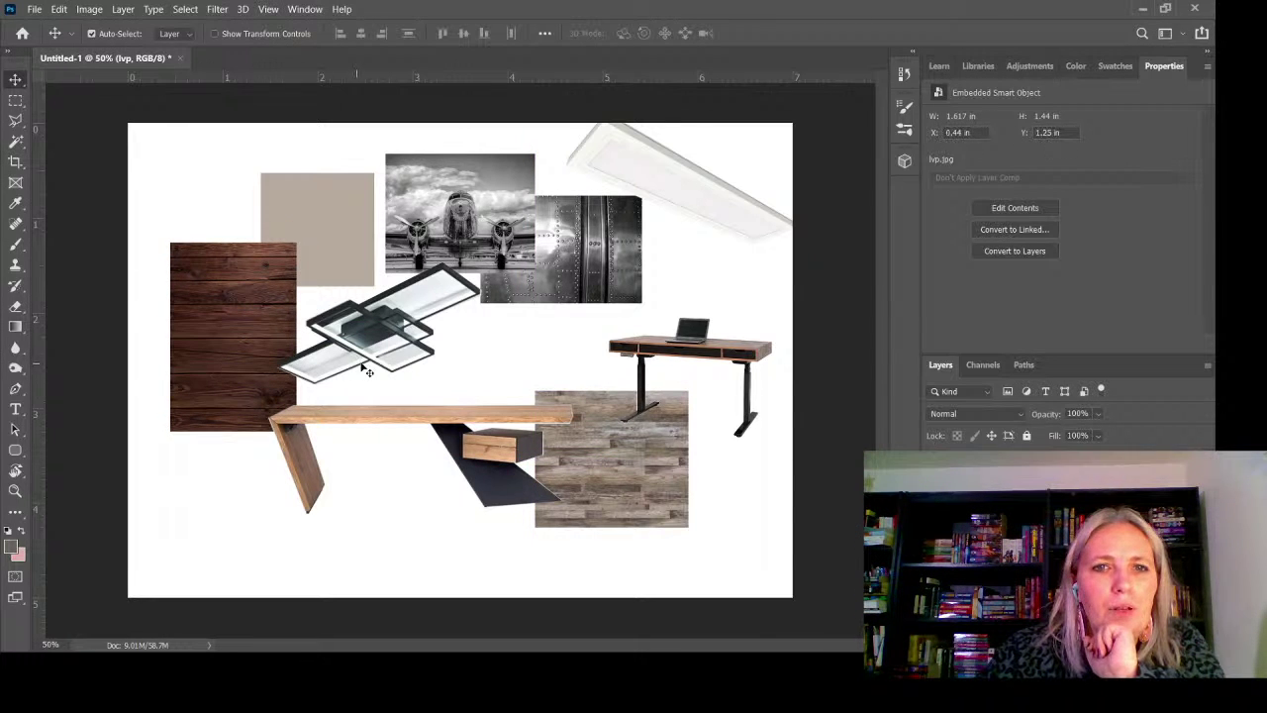
Scale the black geometric ceiling light to about 88% and move it so it overlaps the dark wood and greige swatches
key("ctrl+v")
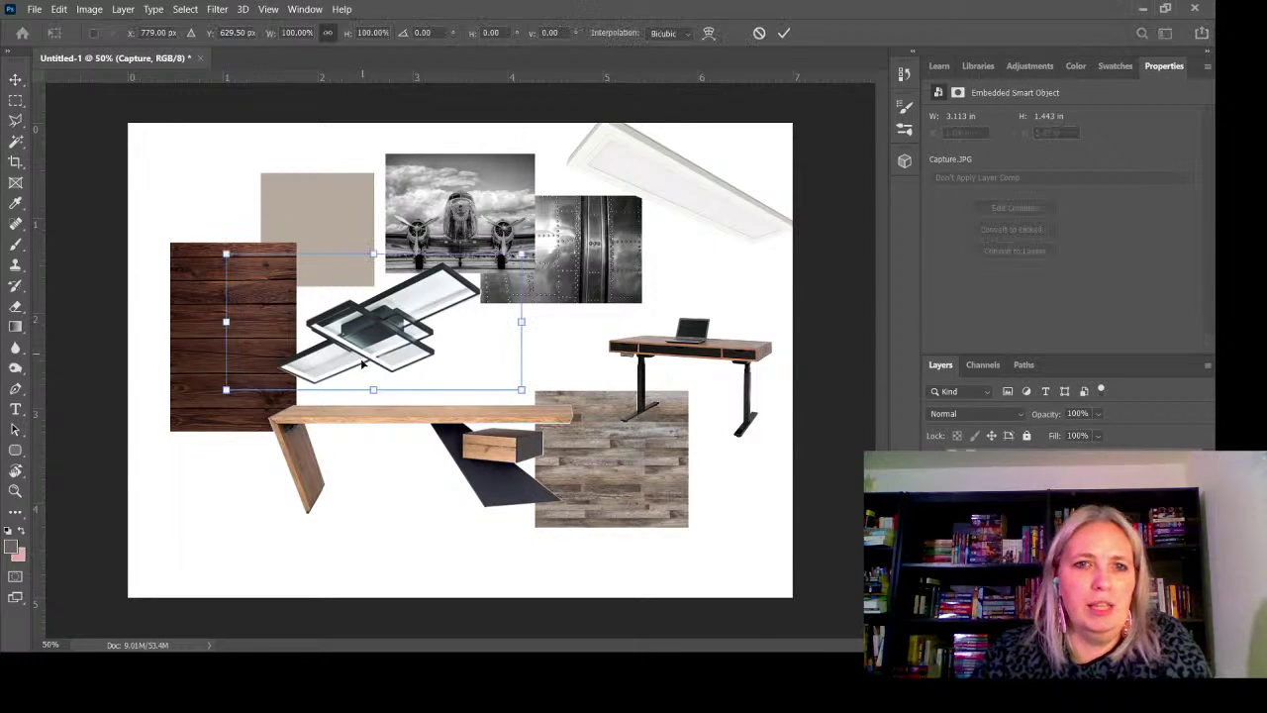
left_click_drag(226, 389, 263, 372)
left_click_drag(398, 329, 358, 327)
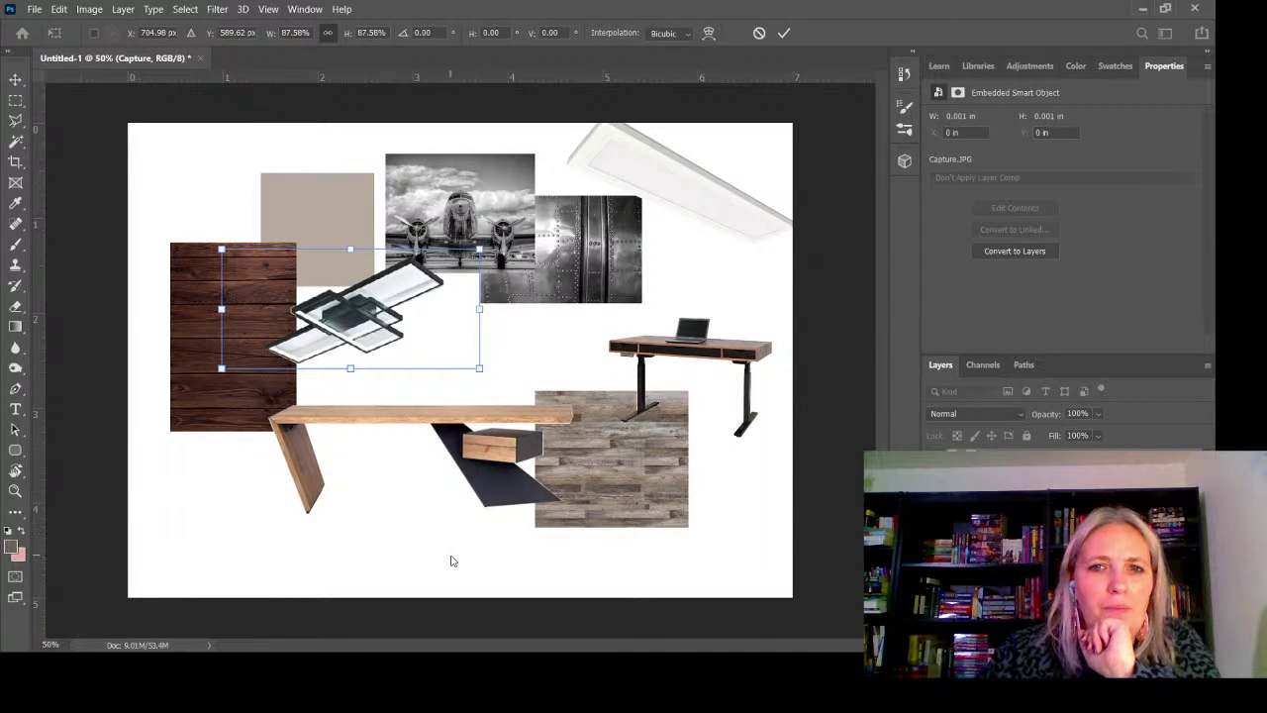
key("Return")
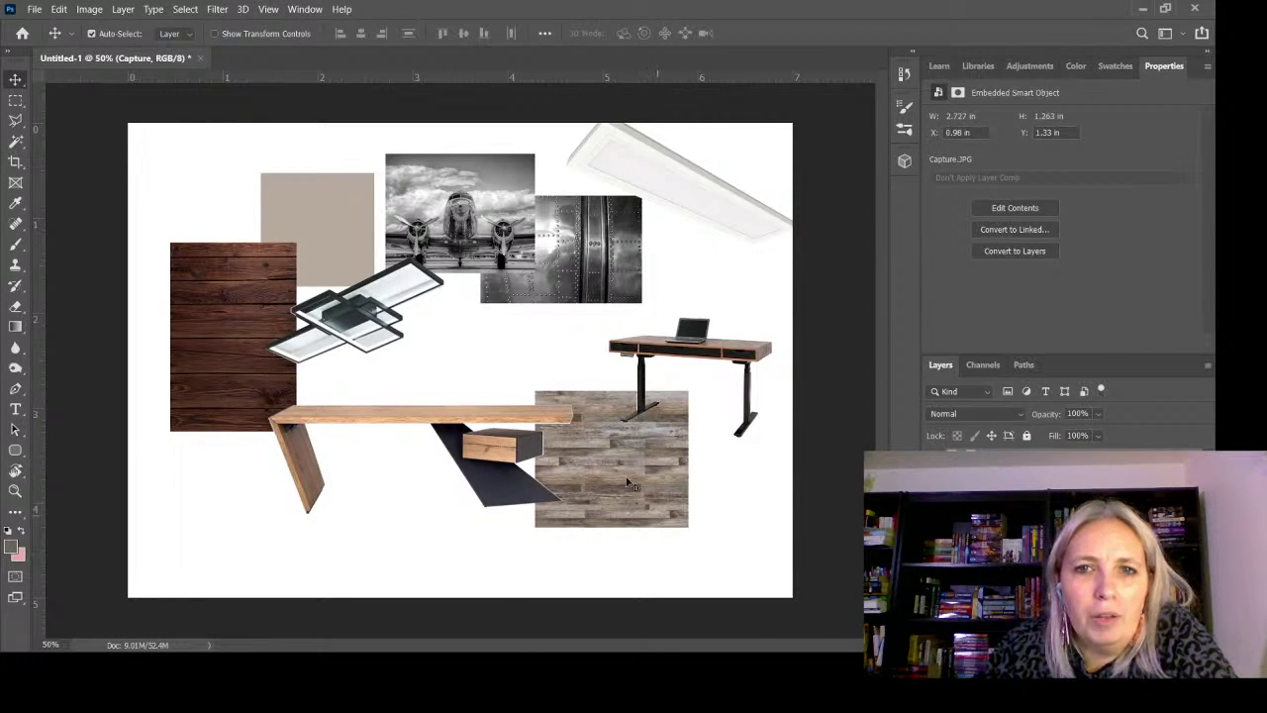
Move the wooden desk further over the plank flooring swatch and bring the standing desk closer to it
left_click_drag(497, 423, 523, 385)
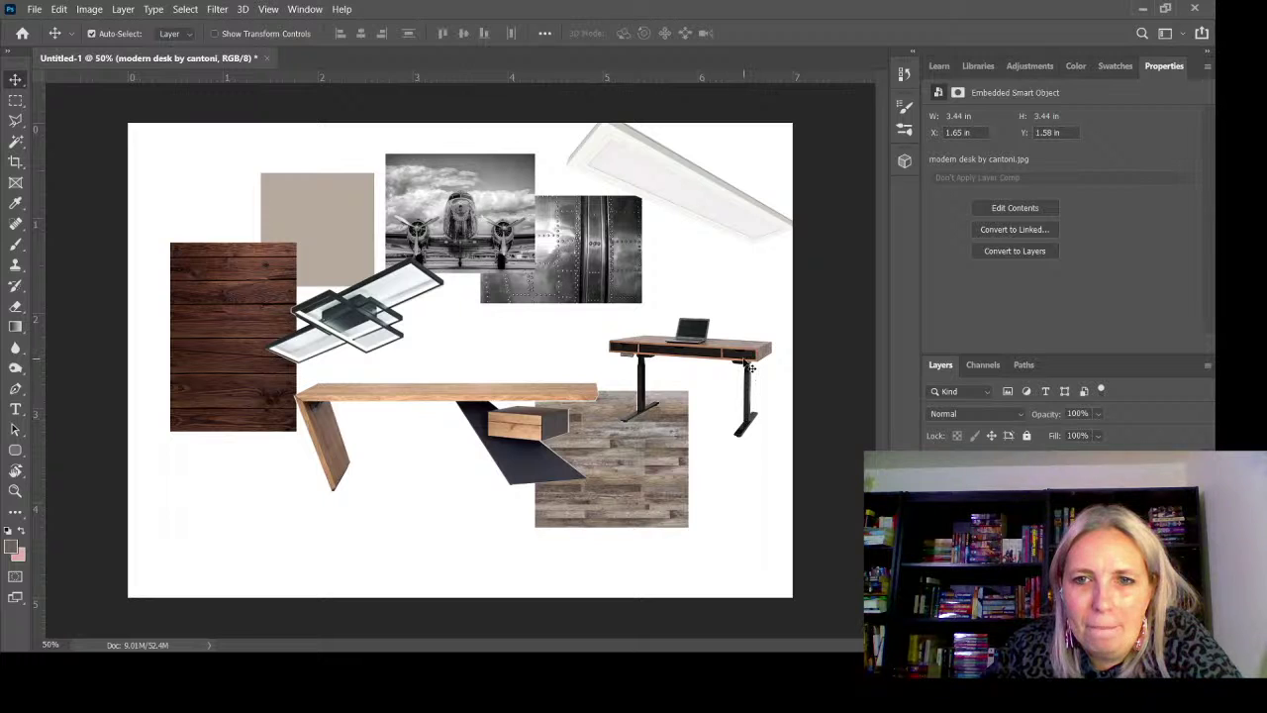
left_click_drag(749, 368, 712, 363)
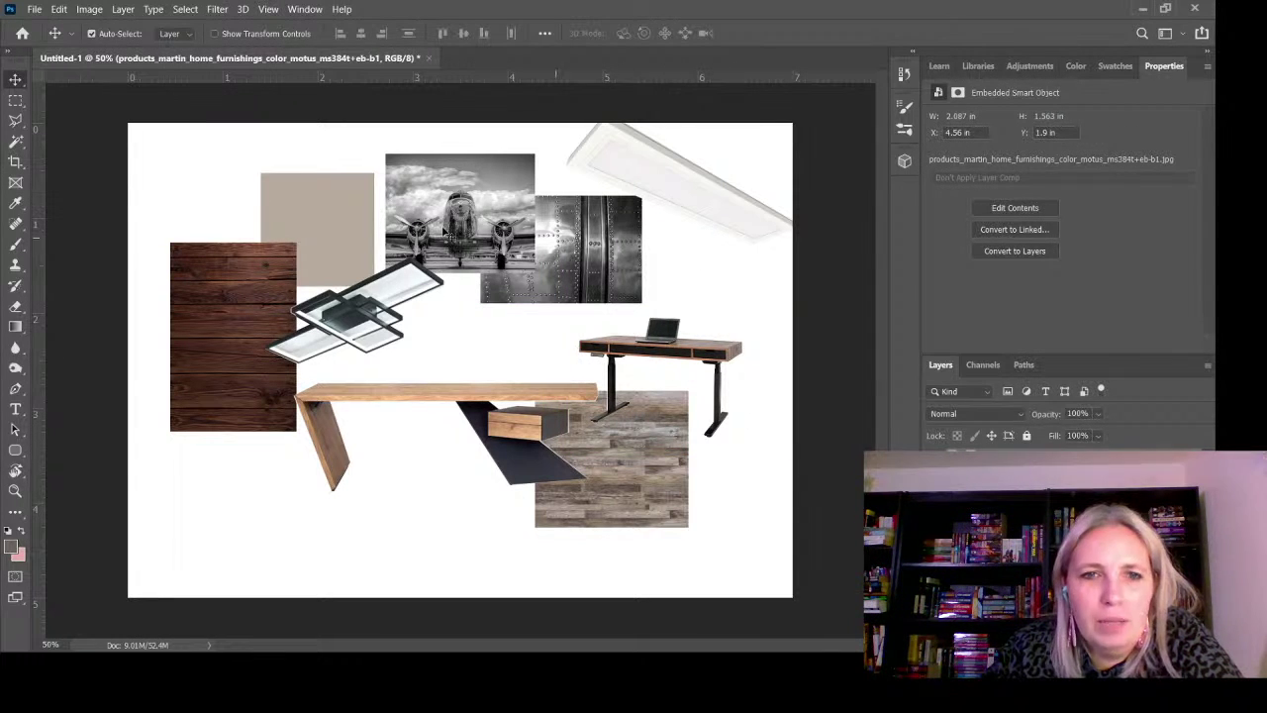
Shift the swatches, artwork, lights and wooden desk down together, and move the flush mount LED fixture fully inside the canvas
left_click_drag(88, 195, 564, 306)
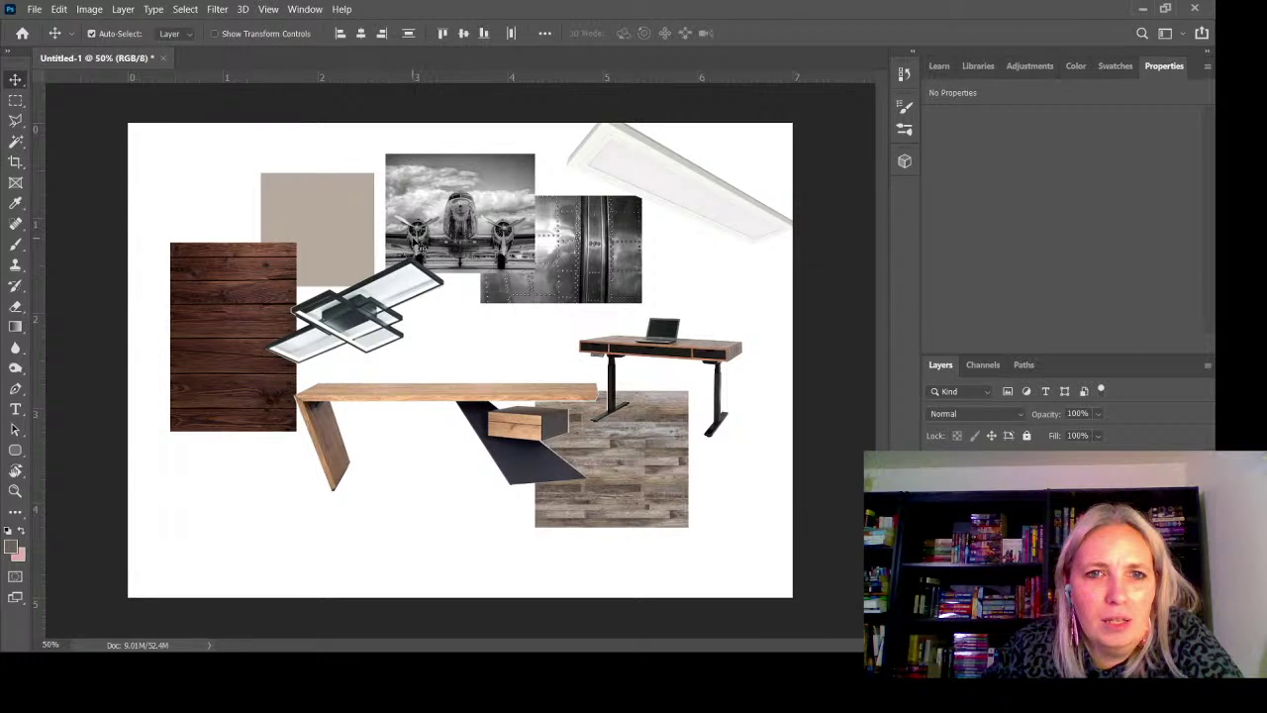
left_click_drag(416, 248, 418, 279)
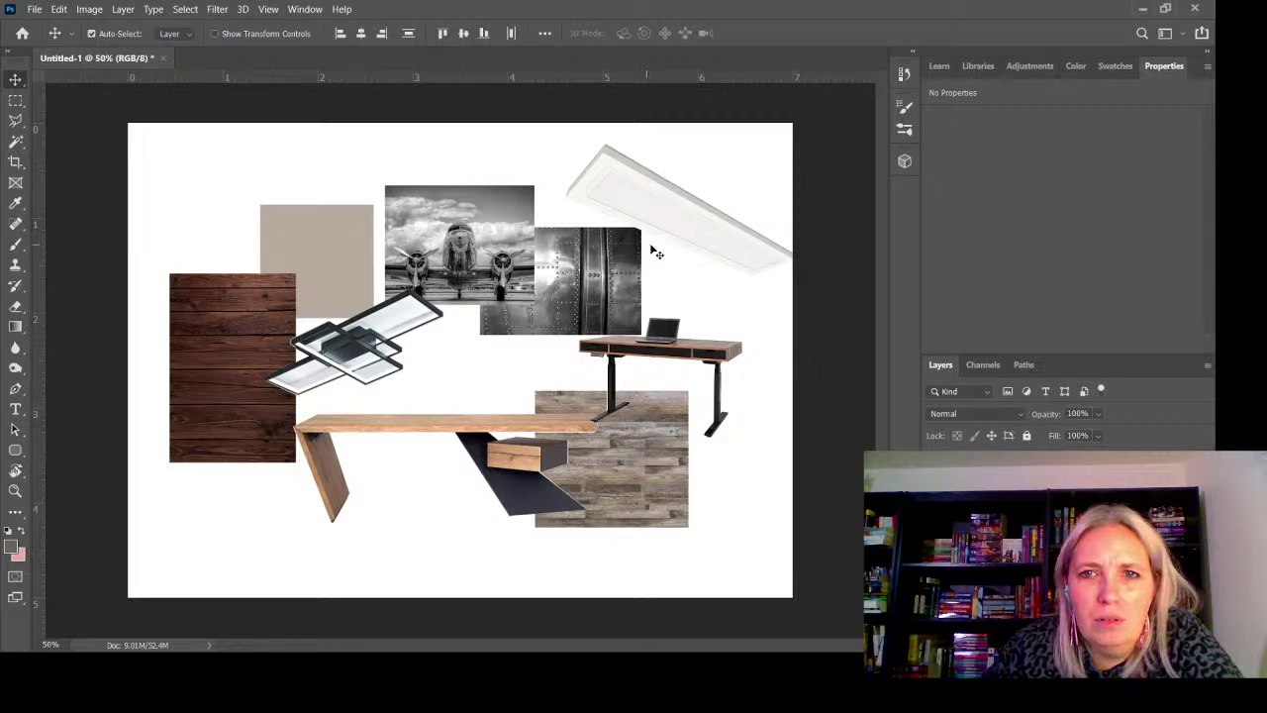
left_click(830, 179)
left_click_drag(746, 249, 715, 260)
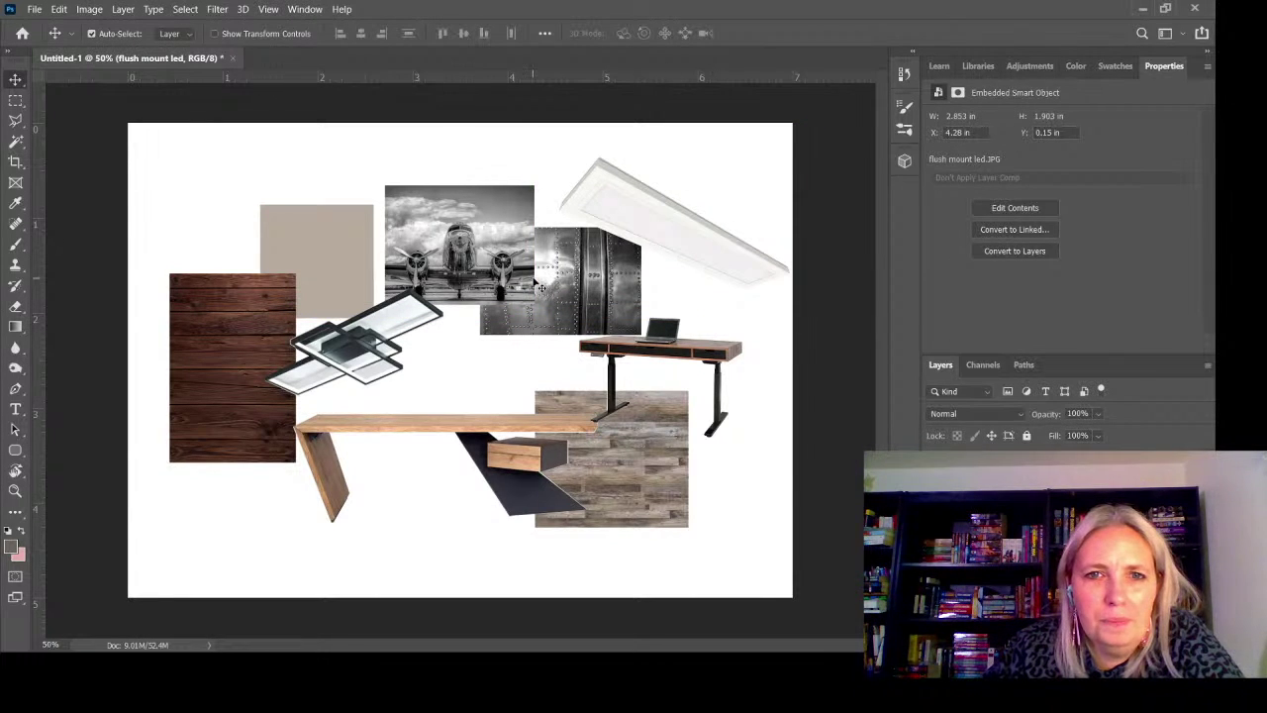
left_click(351, 267)
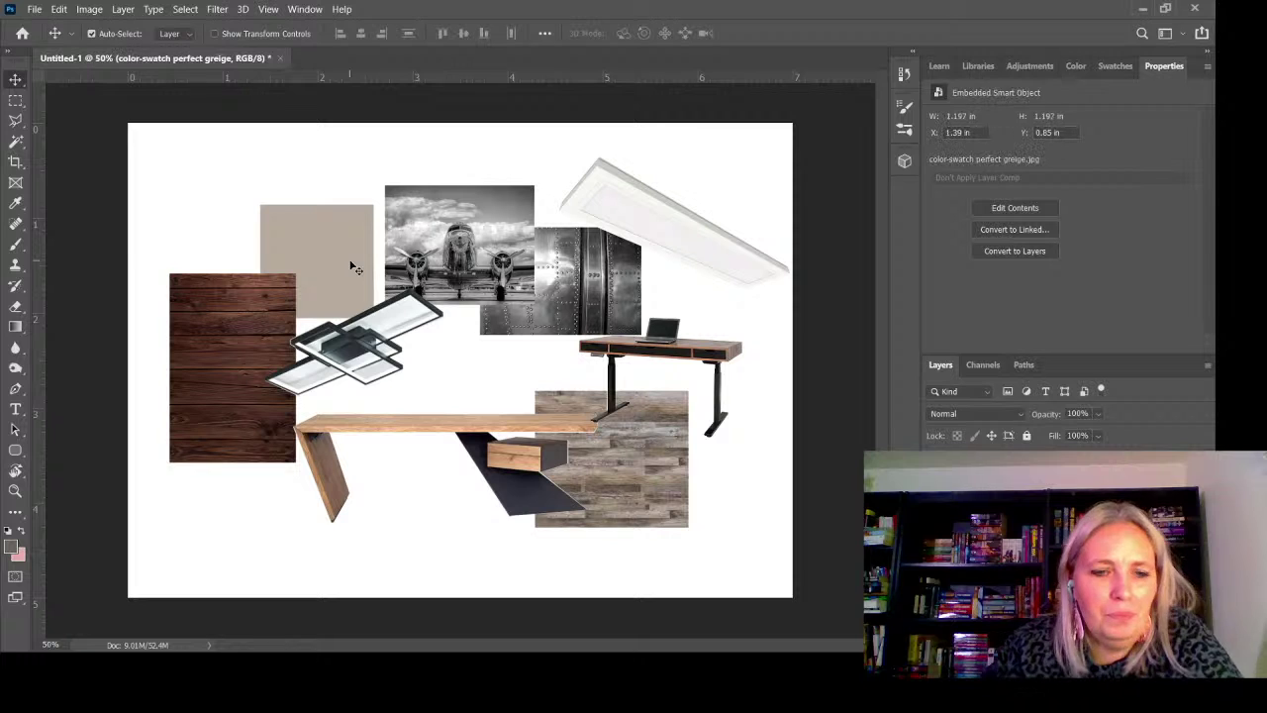
key("ctrl+t")
left_click_drag(262, 205, 240, 191)
left_click_drag(301, 246, 290, 267)
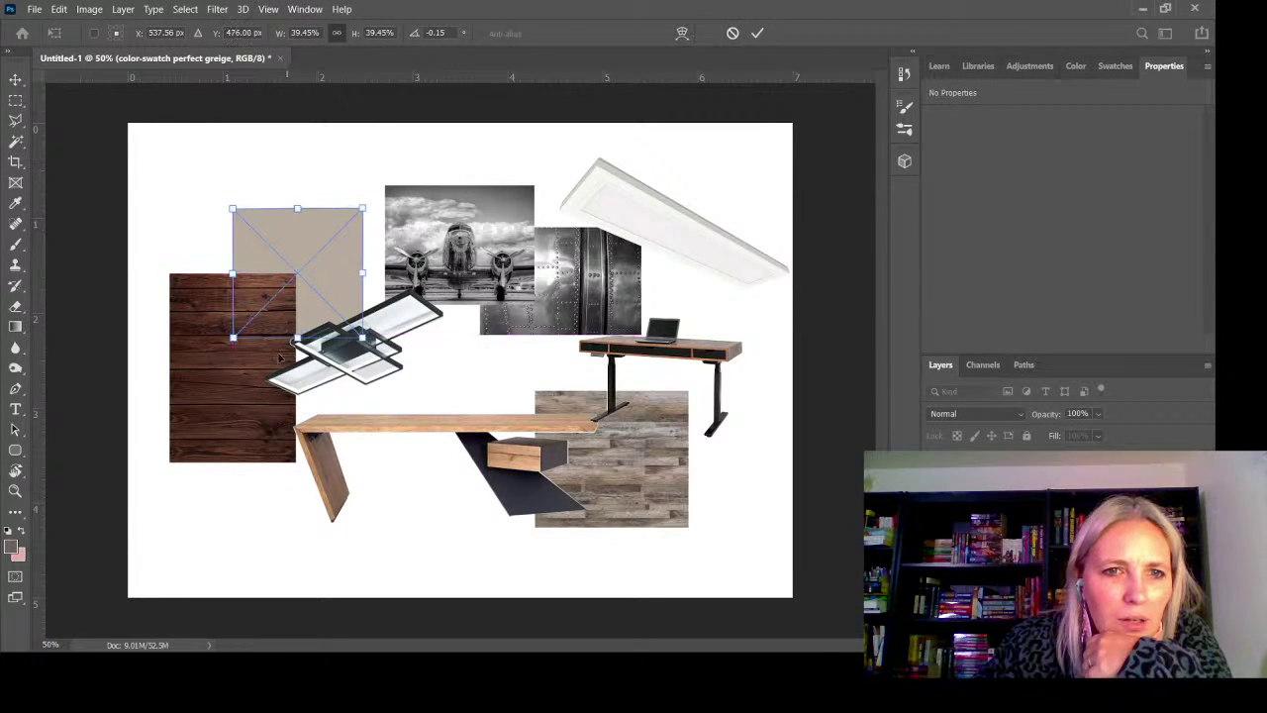
left_click_drag(254, 428, 254, 432)
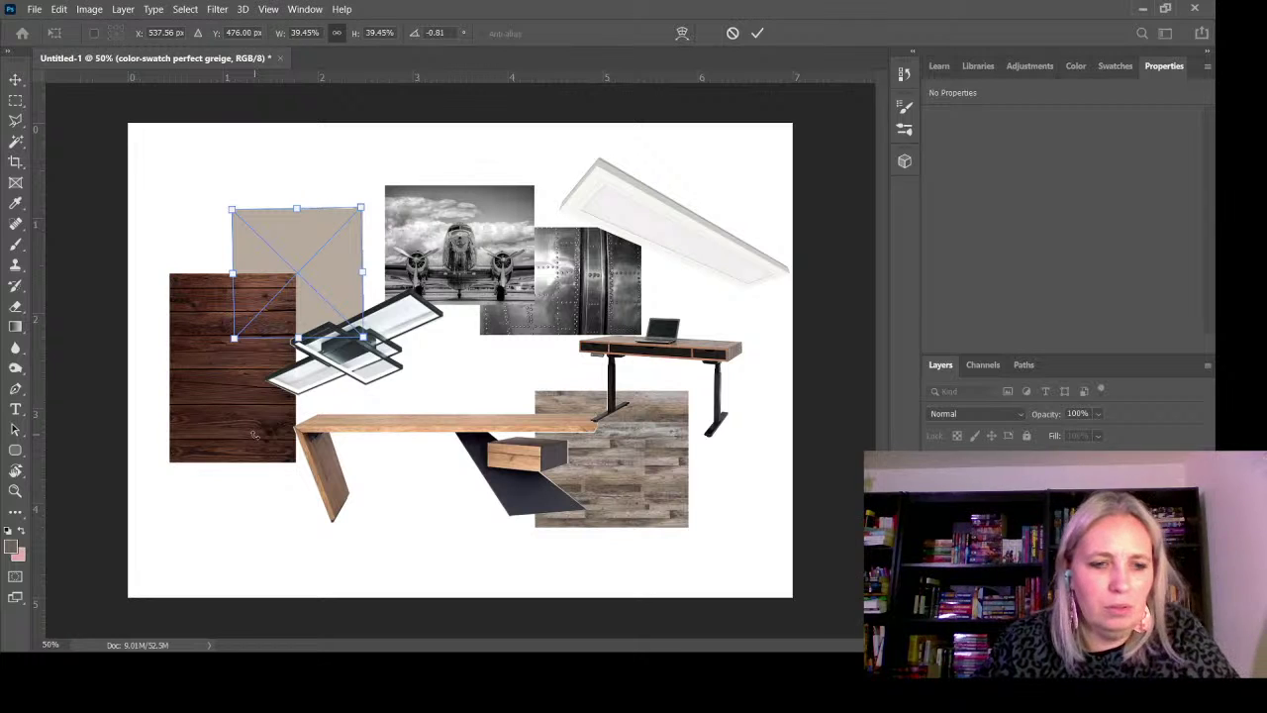
key("Escape")
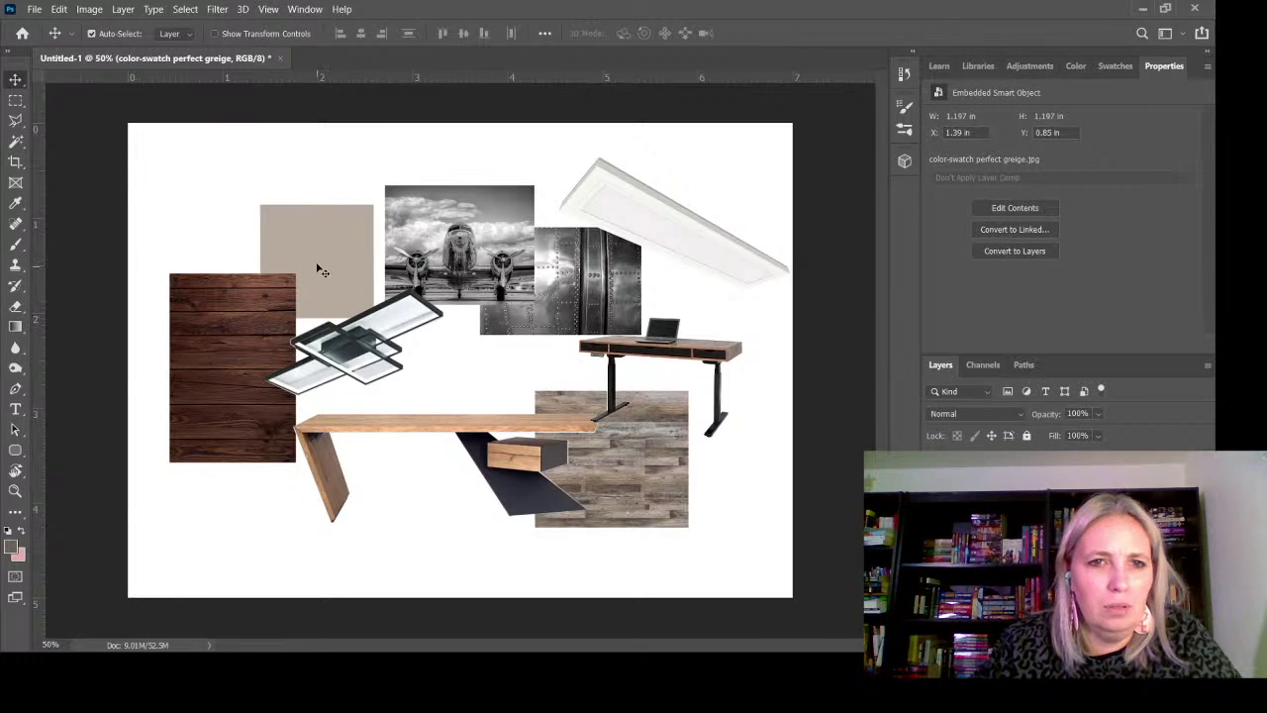
Scale the greige color swatch to about 40% and position it behind the dark wood swatch and black ceiling light
key("ctrl+t")
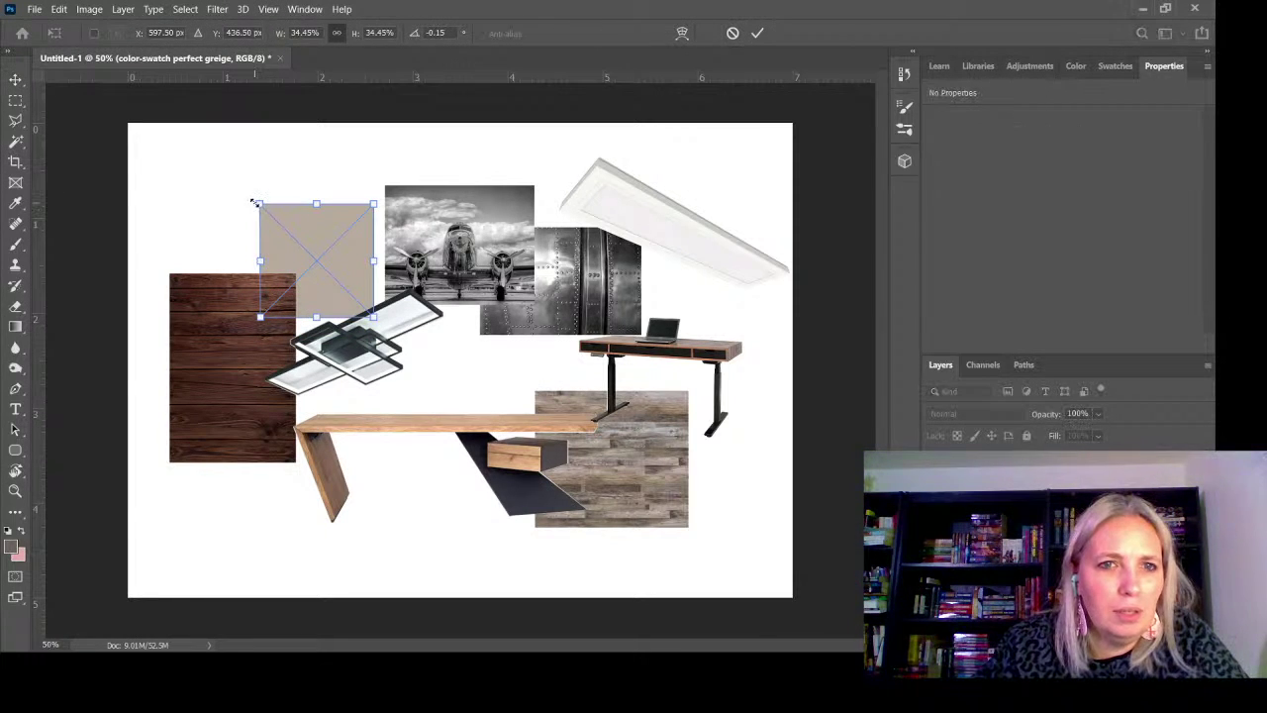
left_click_drag(260, 205, 231, 184)
left_click_drag(298, 222, 290, 246)
left_click(15, 79)
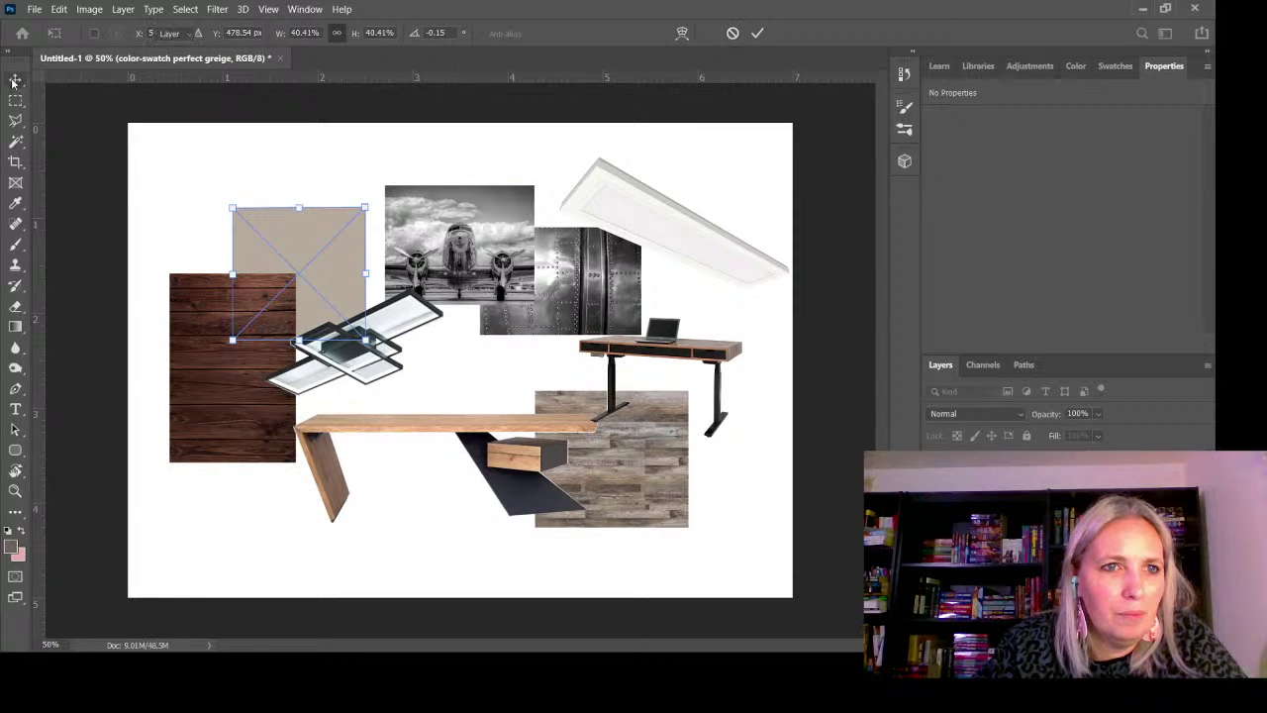
Scale the dark wood swatch to about 16.3% and move it down so the wooden desk's leg overlaps it
left_click(248, 409)
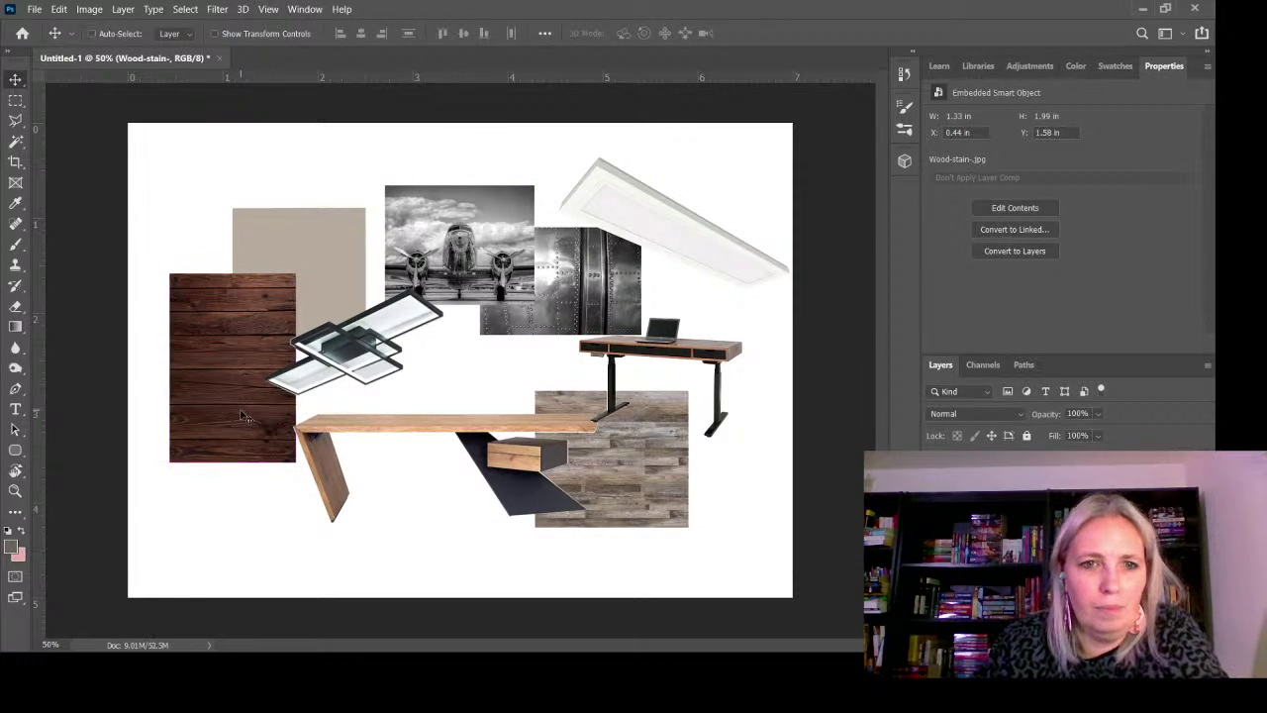
key("ctrl+t")
left_click_drag(289, 463, 314, 492)
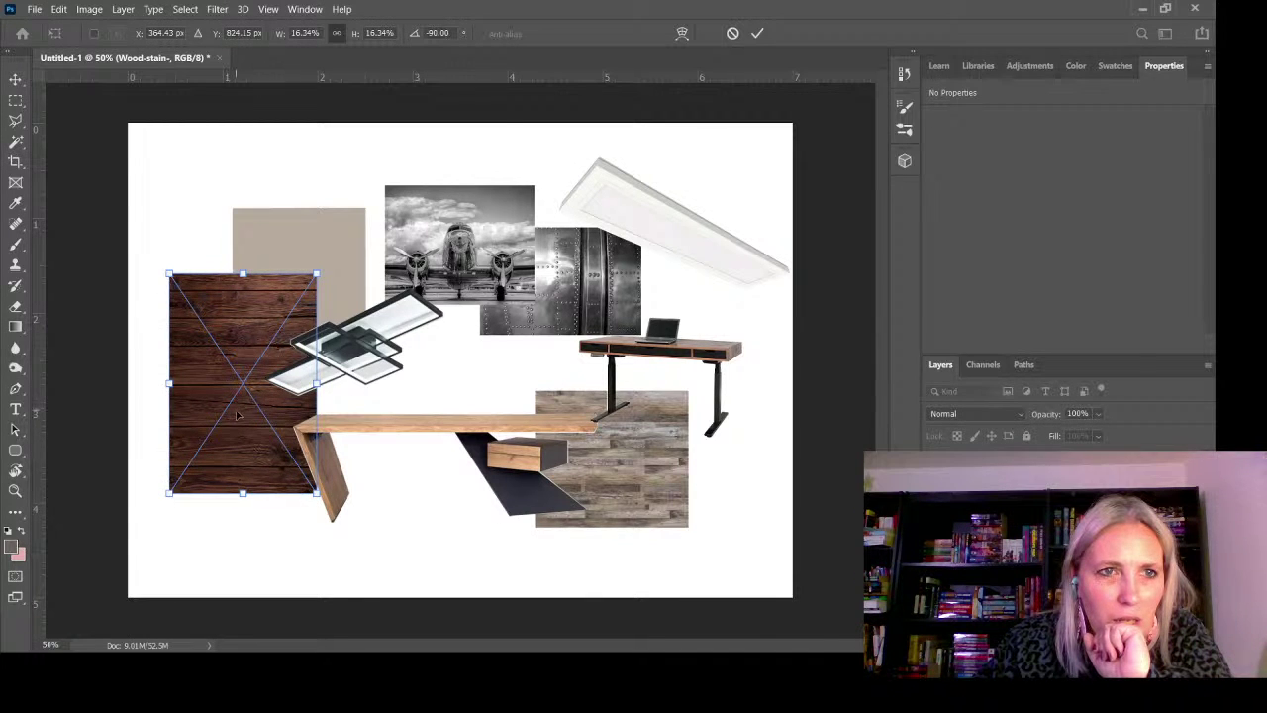
left_click_drag(238, 414, 238, 452)
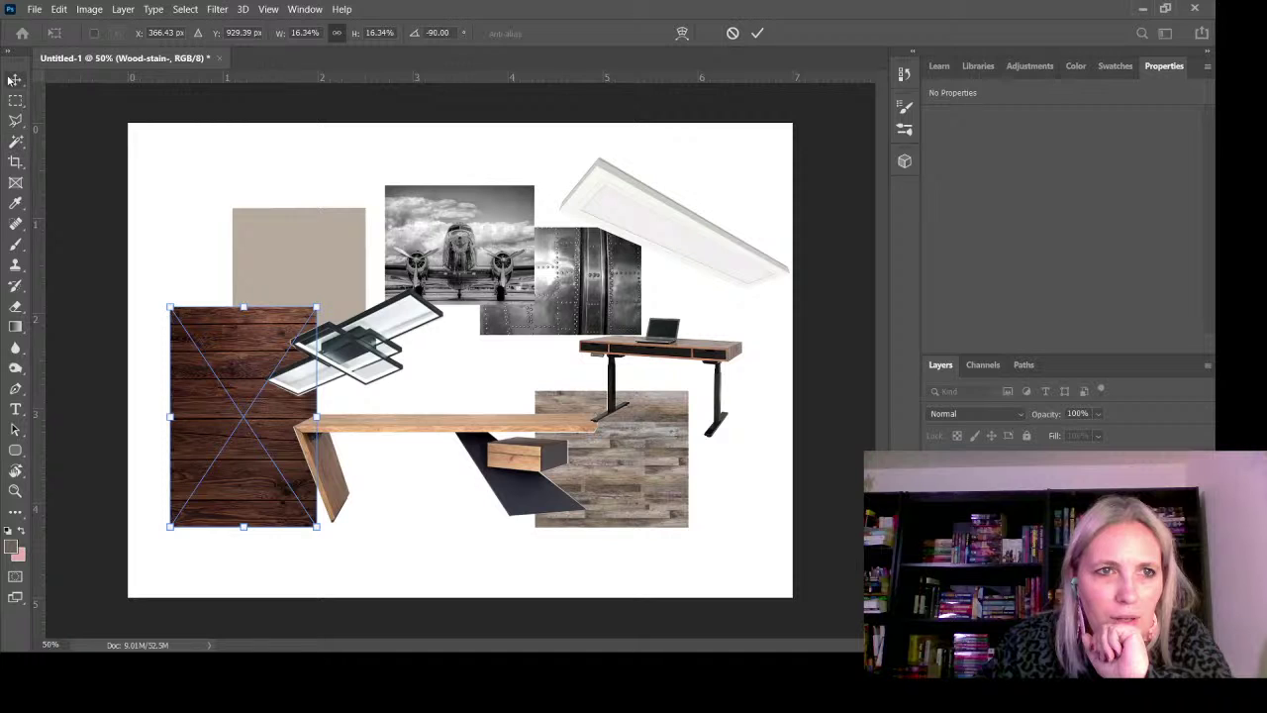
left_click(15, 79)
Scale the plank flooring swatch to about 63% and shift it up and left behind both desks
left_click(638, 490)
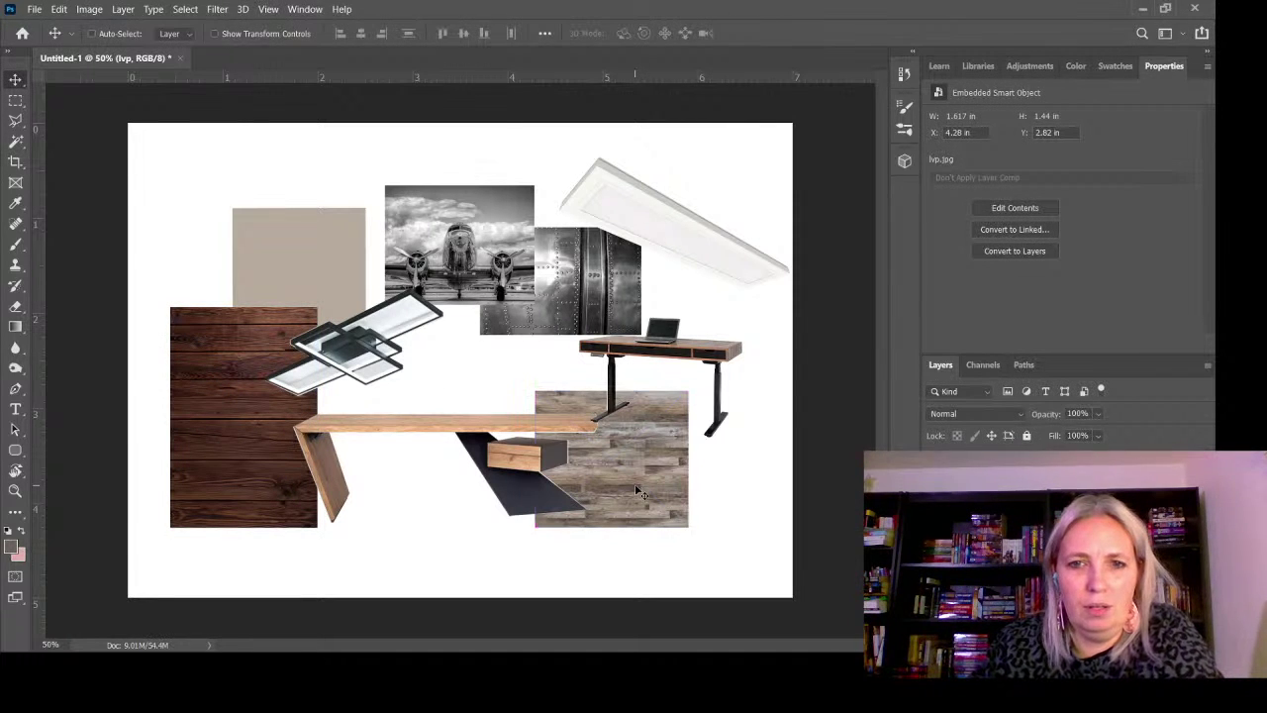
key("ctrl+t")
left_click_drag(690, 537, 733, 566)
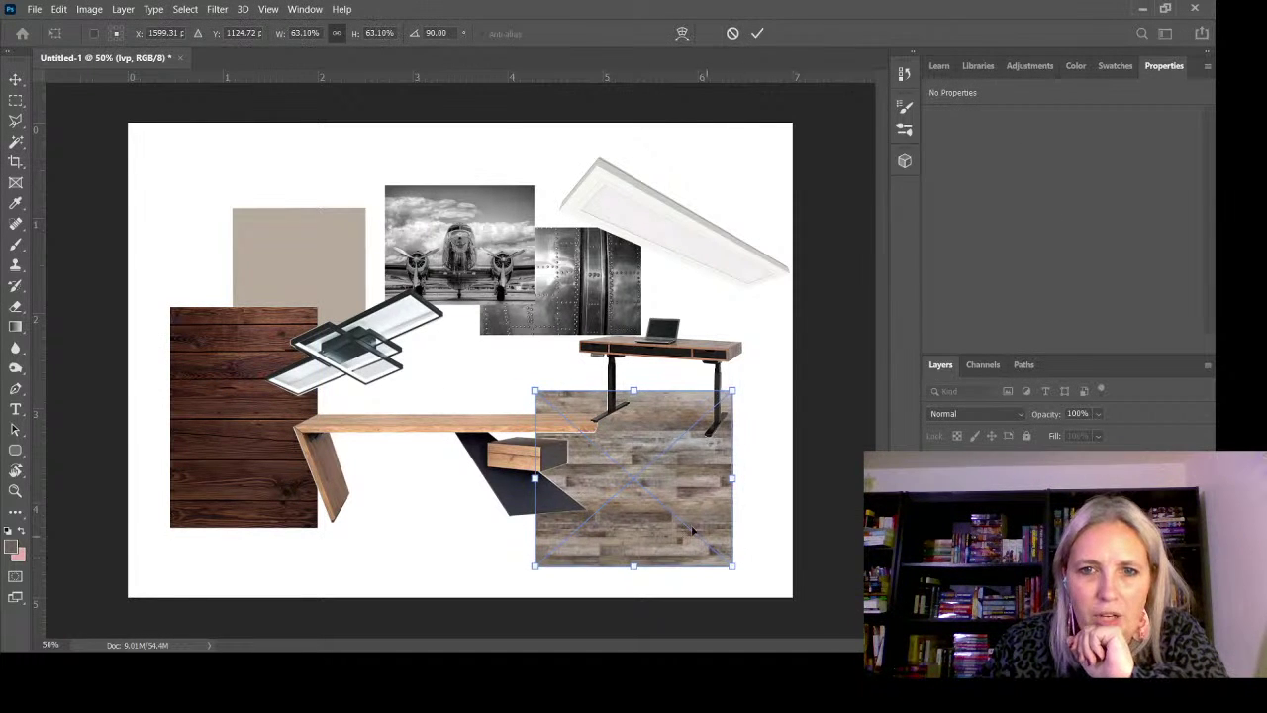
left_click_drag(671, 517, 639, 504)
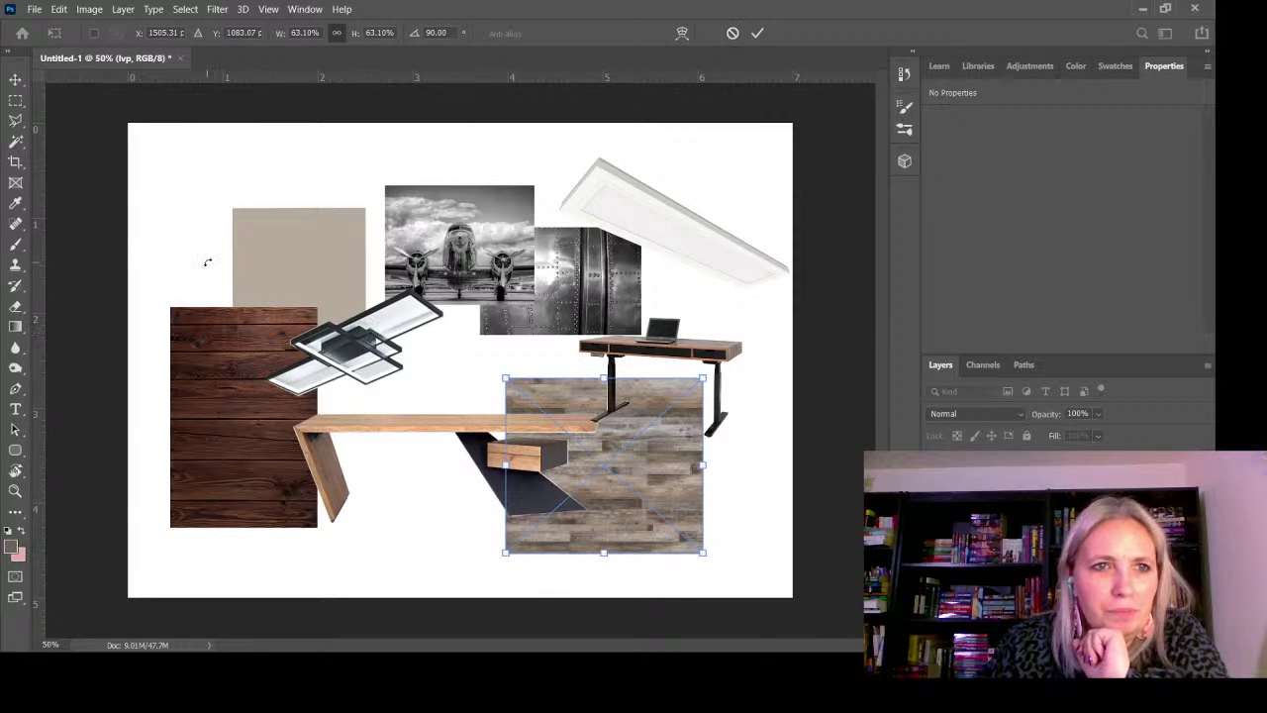
key("Return")
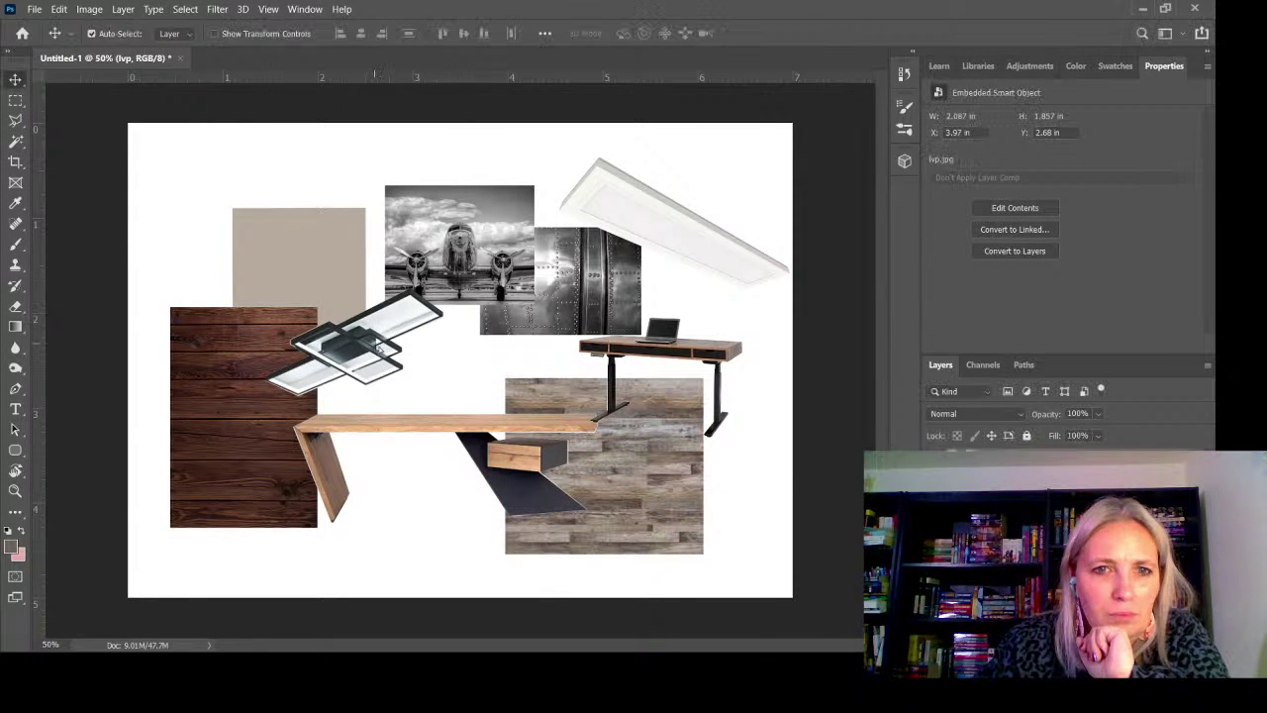
Nudge the black ceiling light right, the wooden desk down-left, and the vintage airplane artwork up-left
left_click_drag(375, 337, 397, 344)
left_click_drag(427, 430, 409, 442)
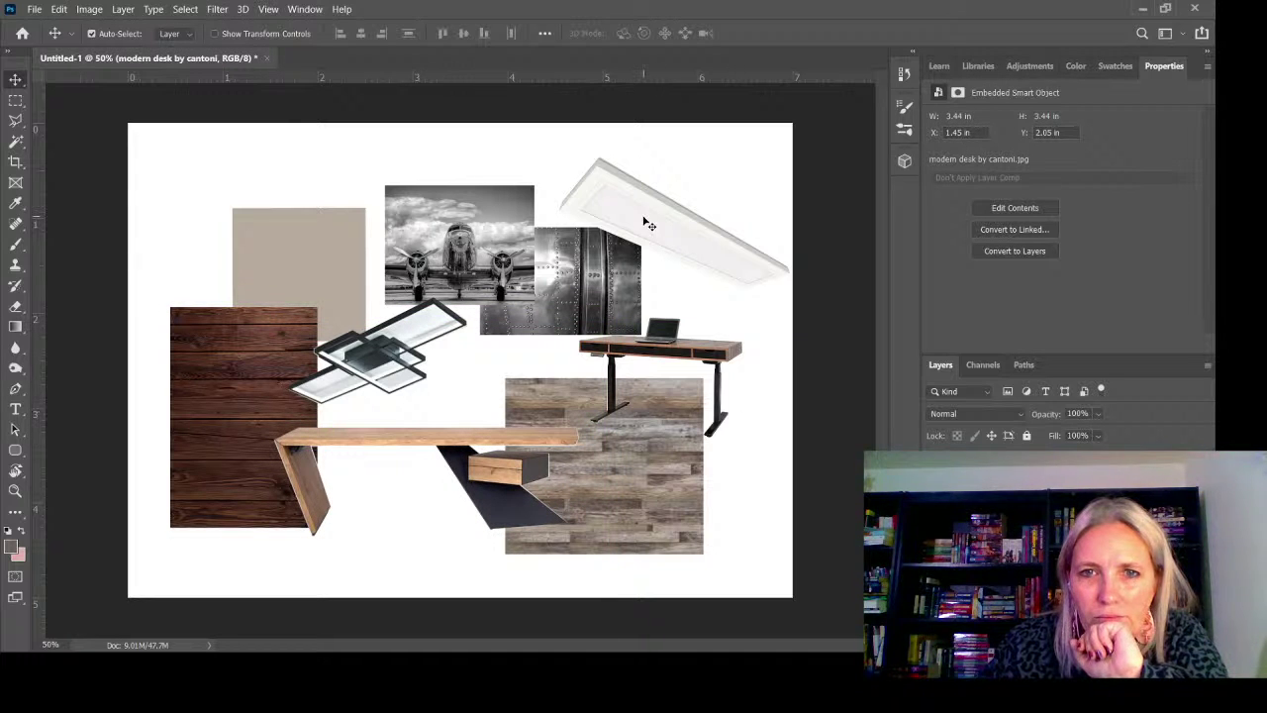
left_click_drag(495, 234, 482, 219)
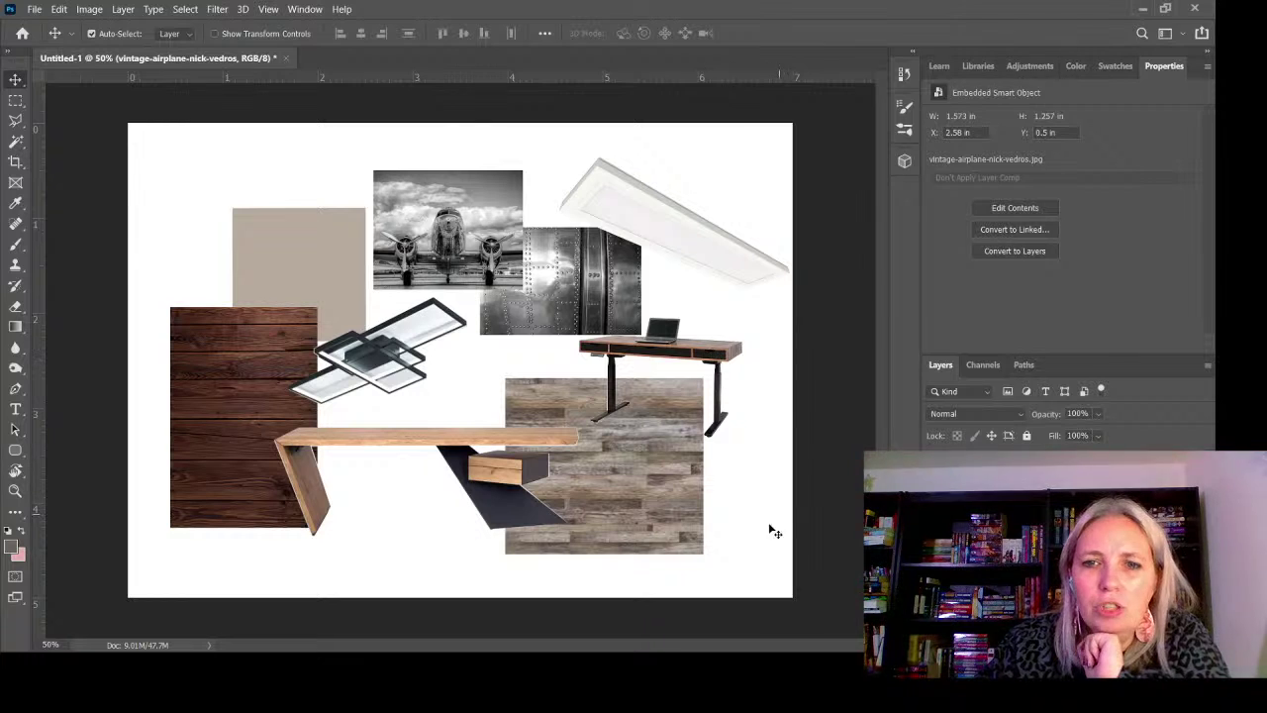
Place the black frame border image at 100% scale in the center of the canvas
left_click(730, 571)
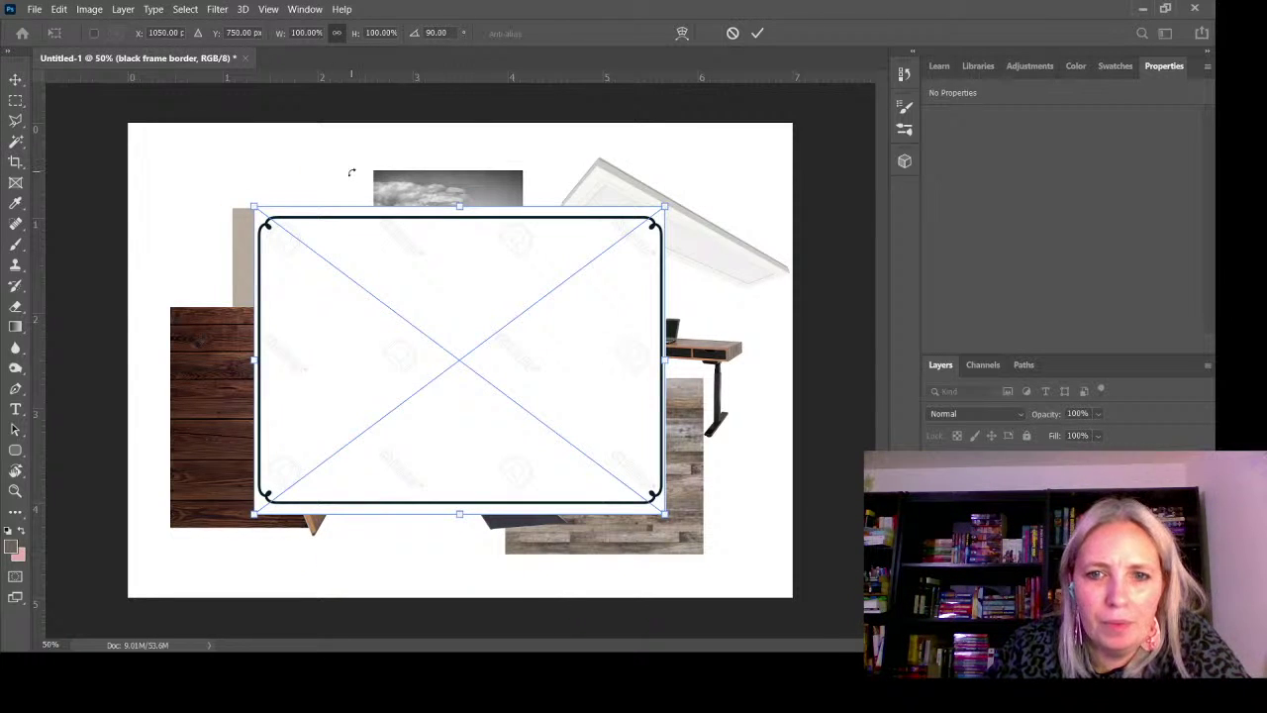
left_click(15, 120)
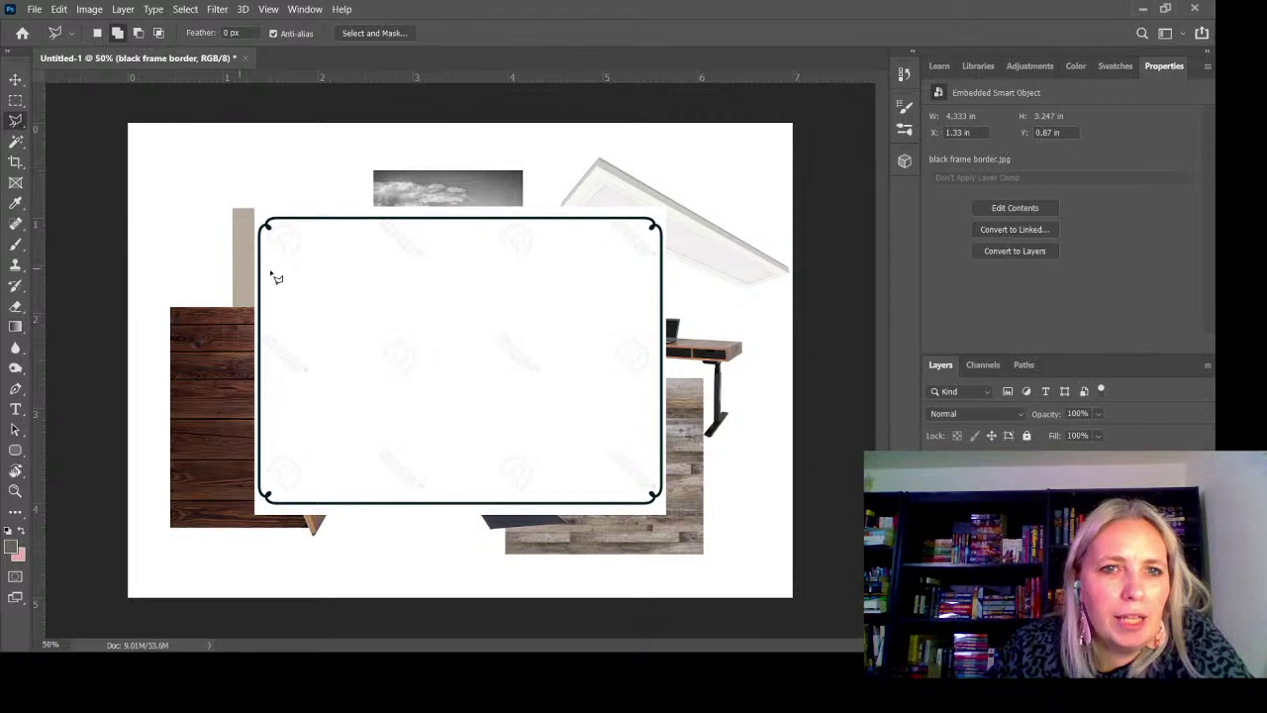
scroll(317, 257, "up", 1)
scroll(311, 258, "up", 1)
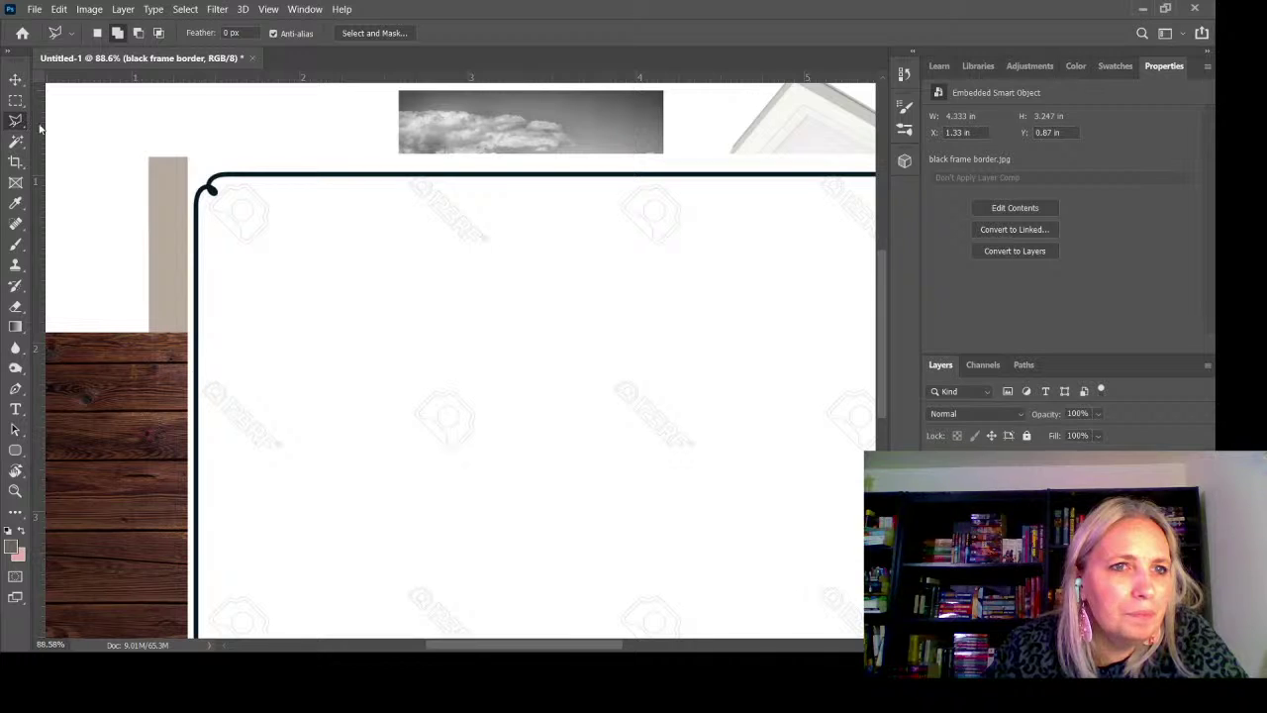
left_click(64, 156)
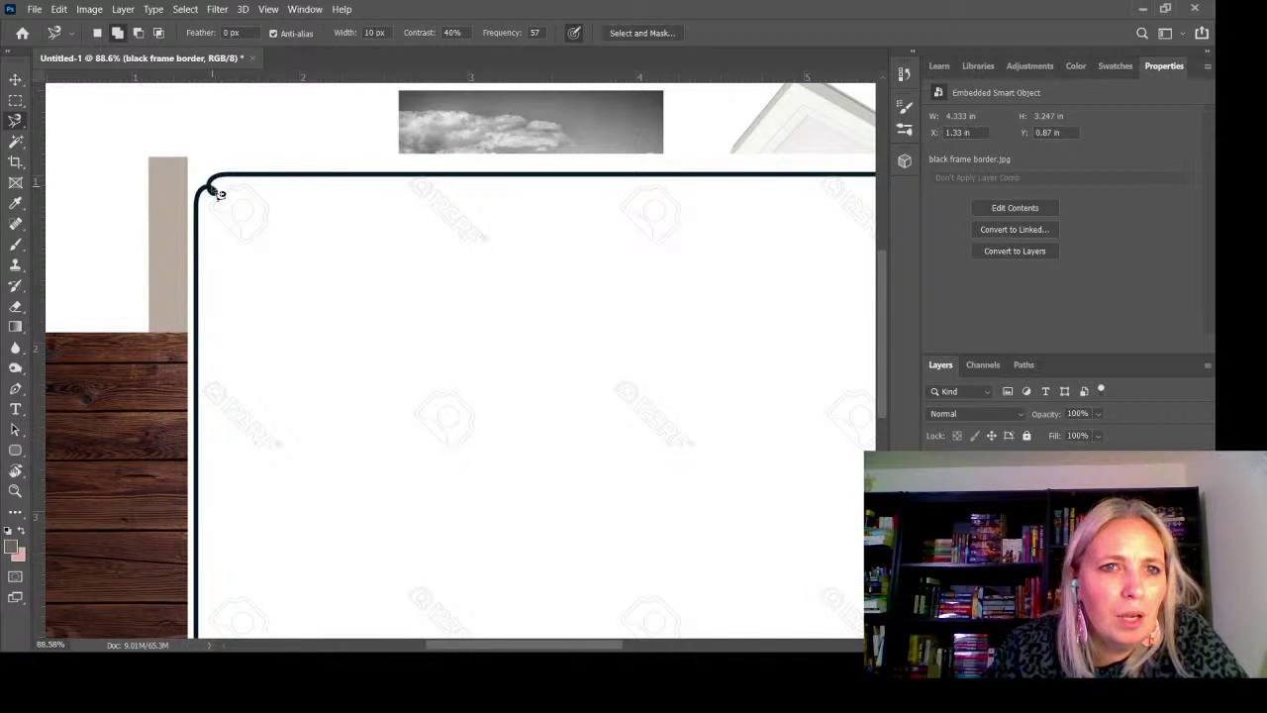
left_click(214, 189)
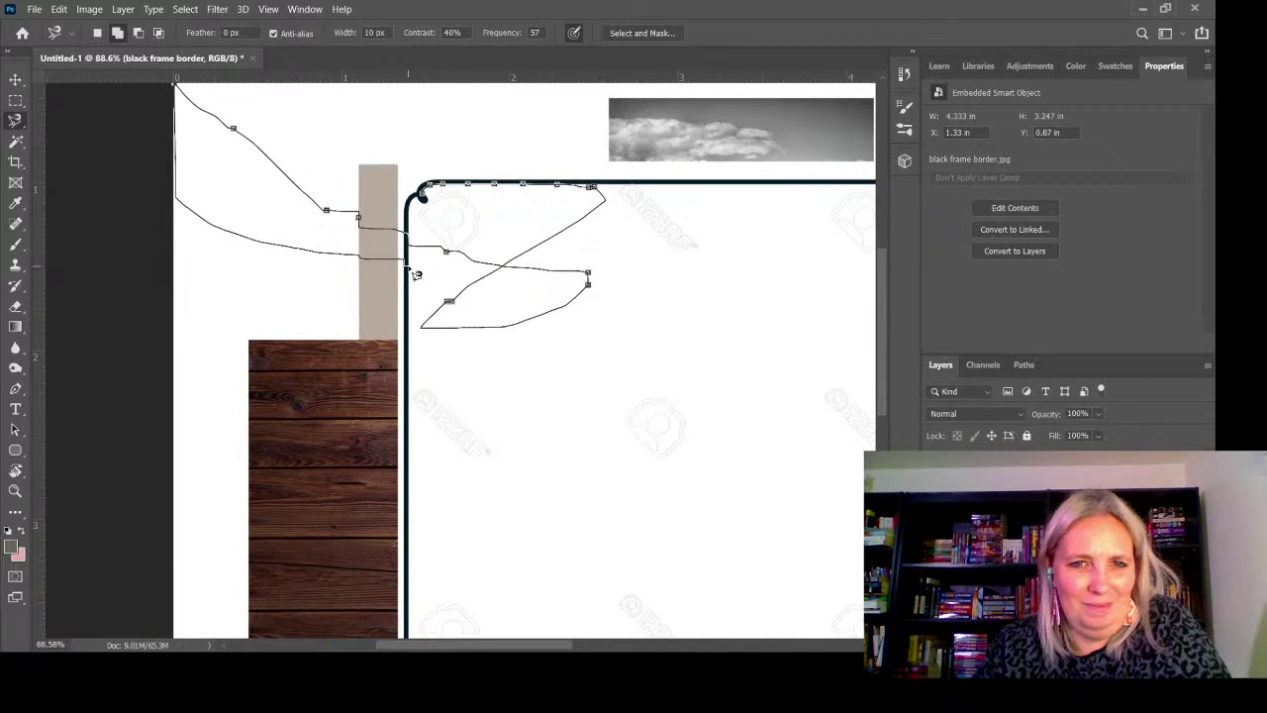
key("Escape")
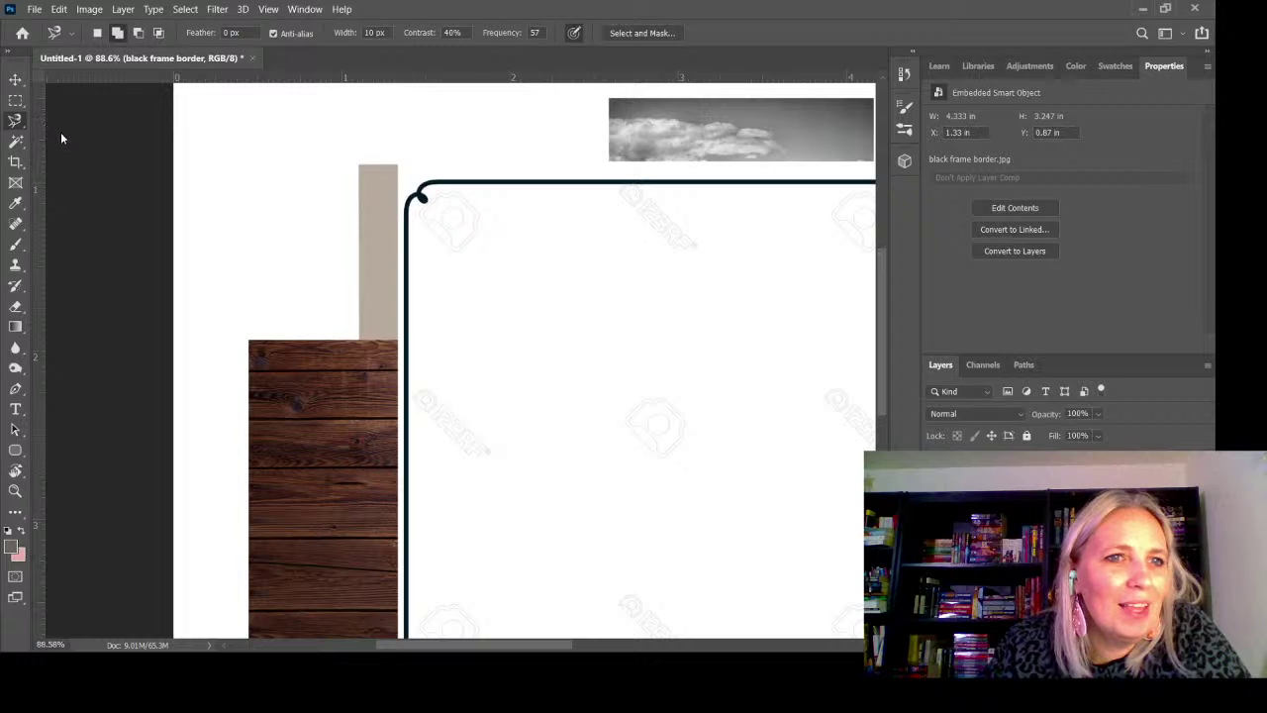
key("shift+l")
scroll(135, 218, "down", 2)
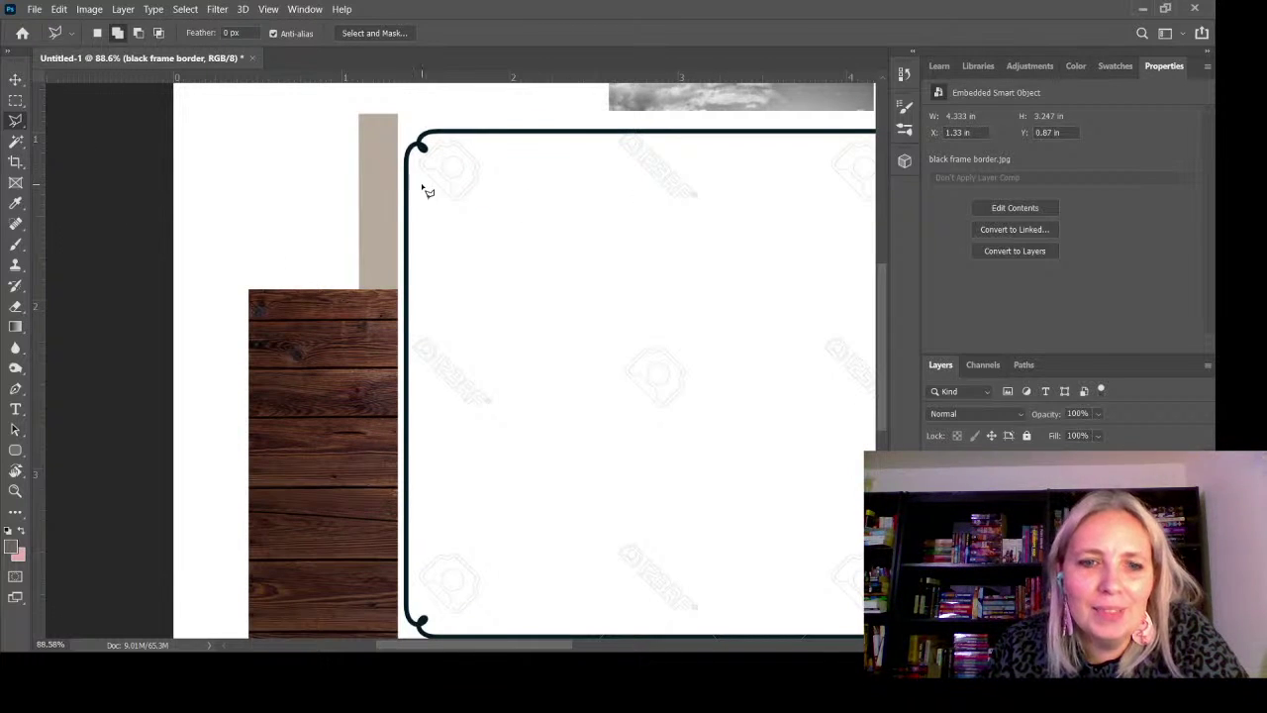
scroll(215, 192, "down", 1)
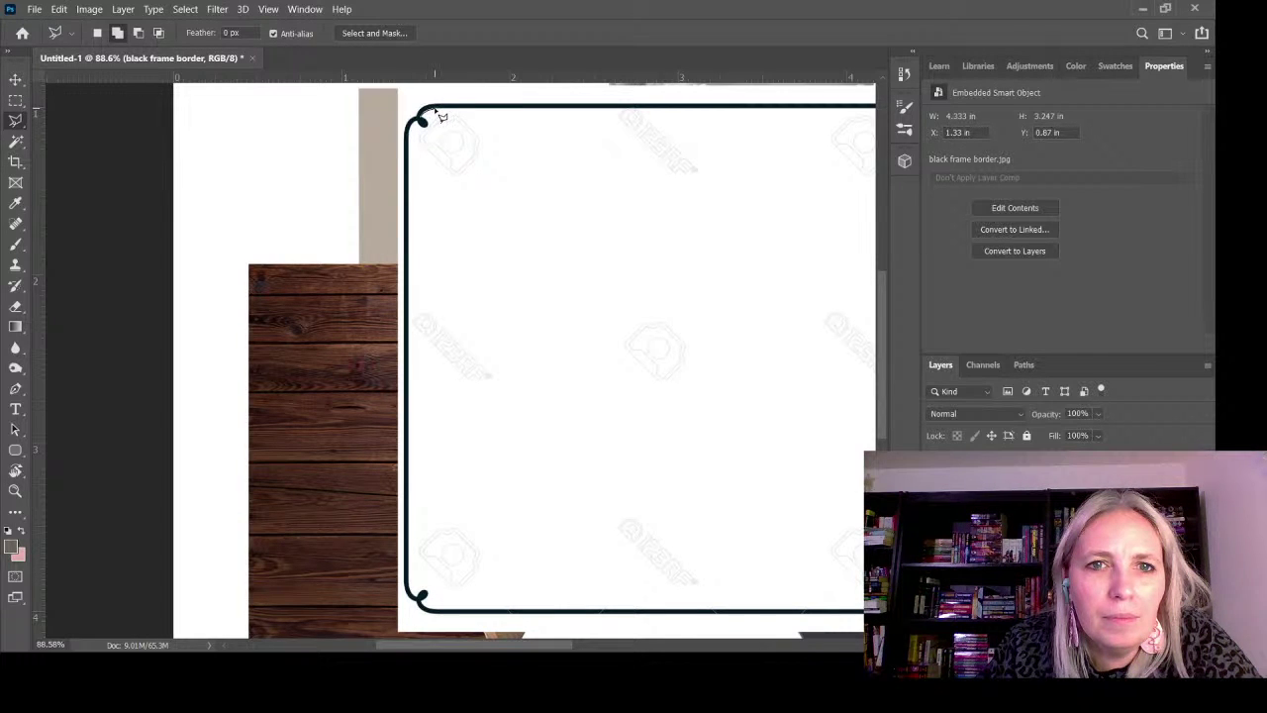
scroll(461, 136, "down", 1)
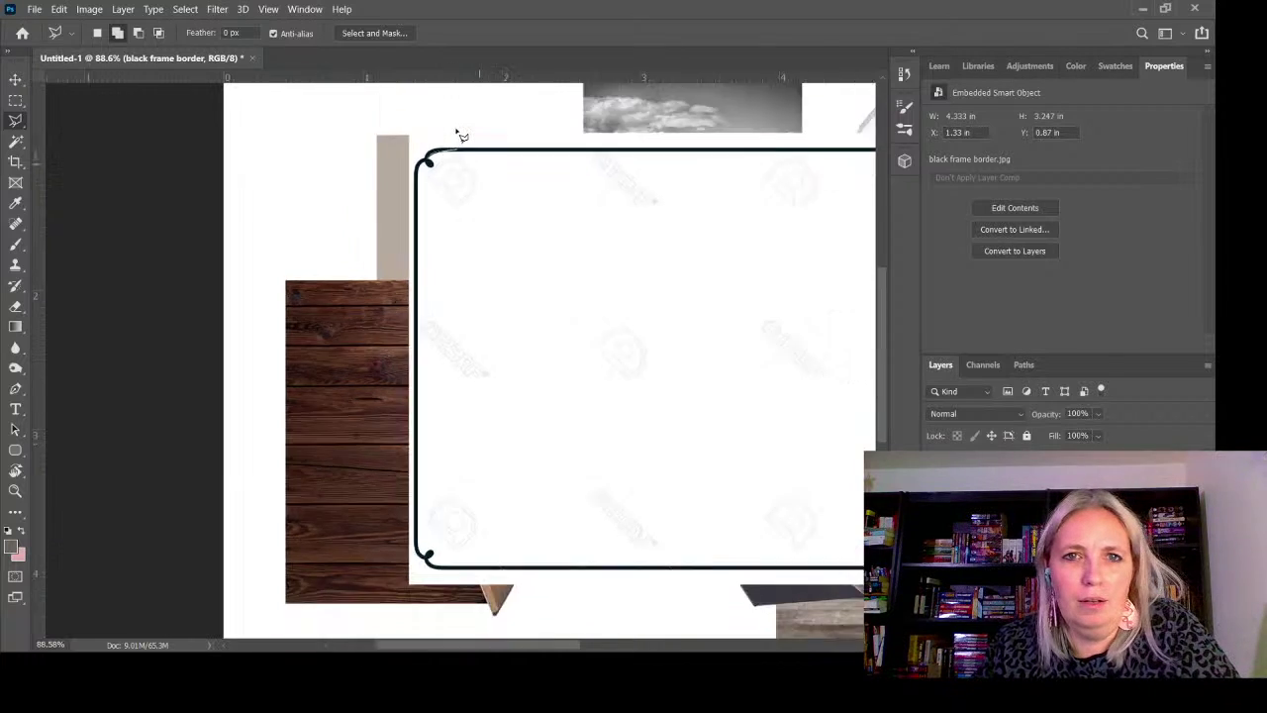
left_click(461, 136)
scroll(465, 134, "down", 3)
scroll(633, 206, "up", 5)
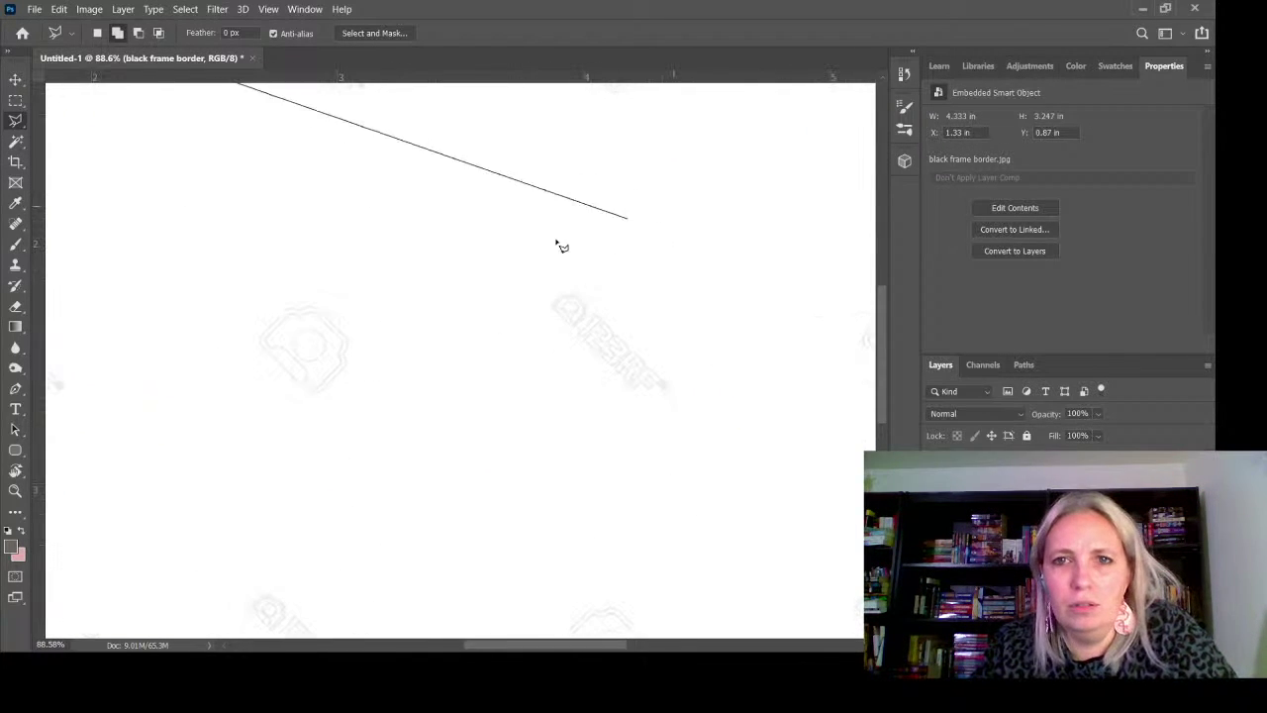
scroll(559, 245, "down", 4)
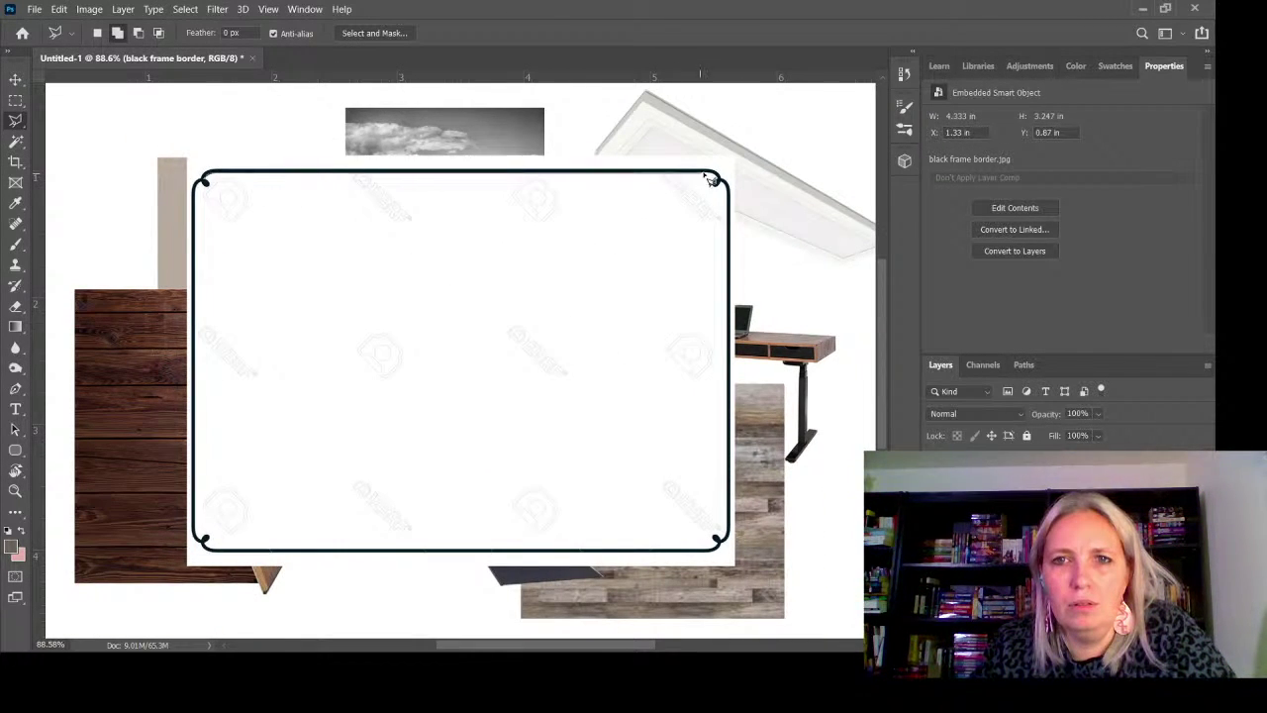
scroll(711, 178, "up", 2)
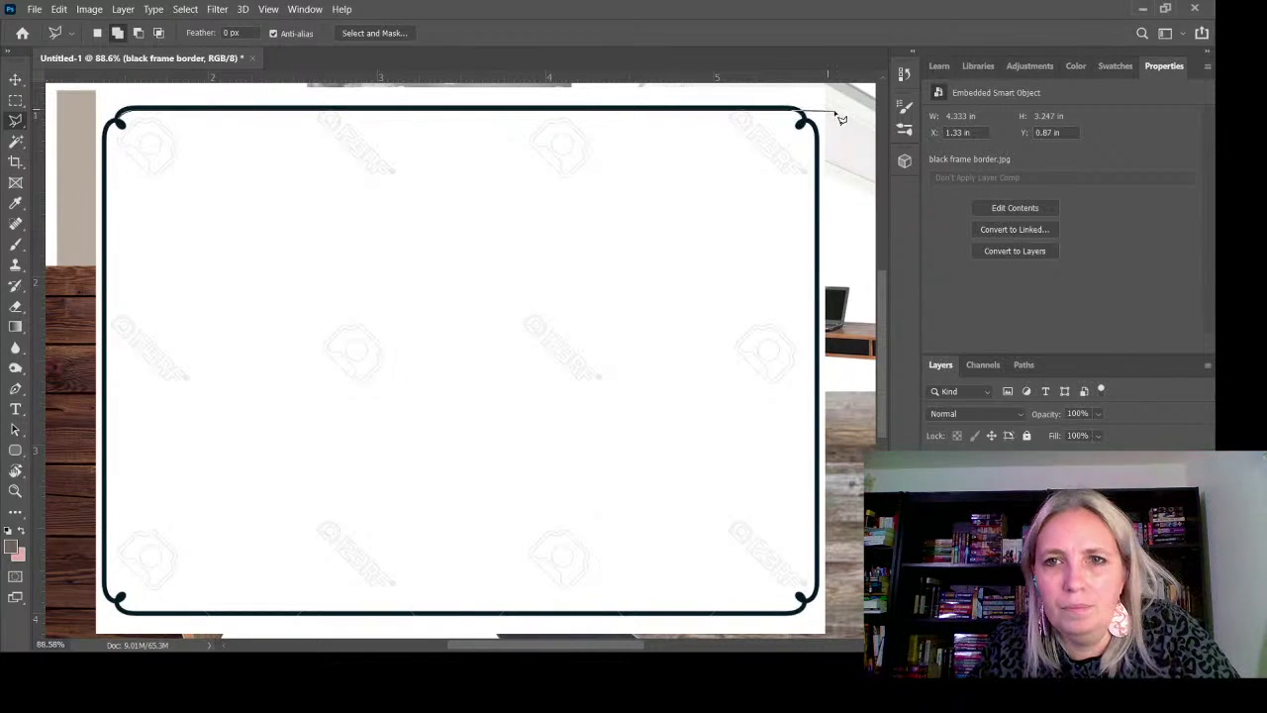
scroll(838, 116, "up", 2)
scroll(840, 120, "down", 2)
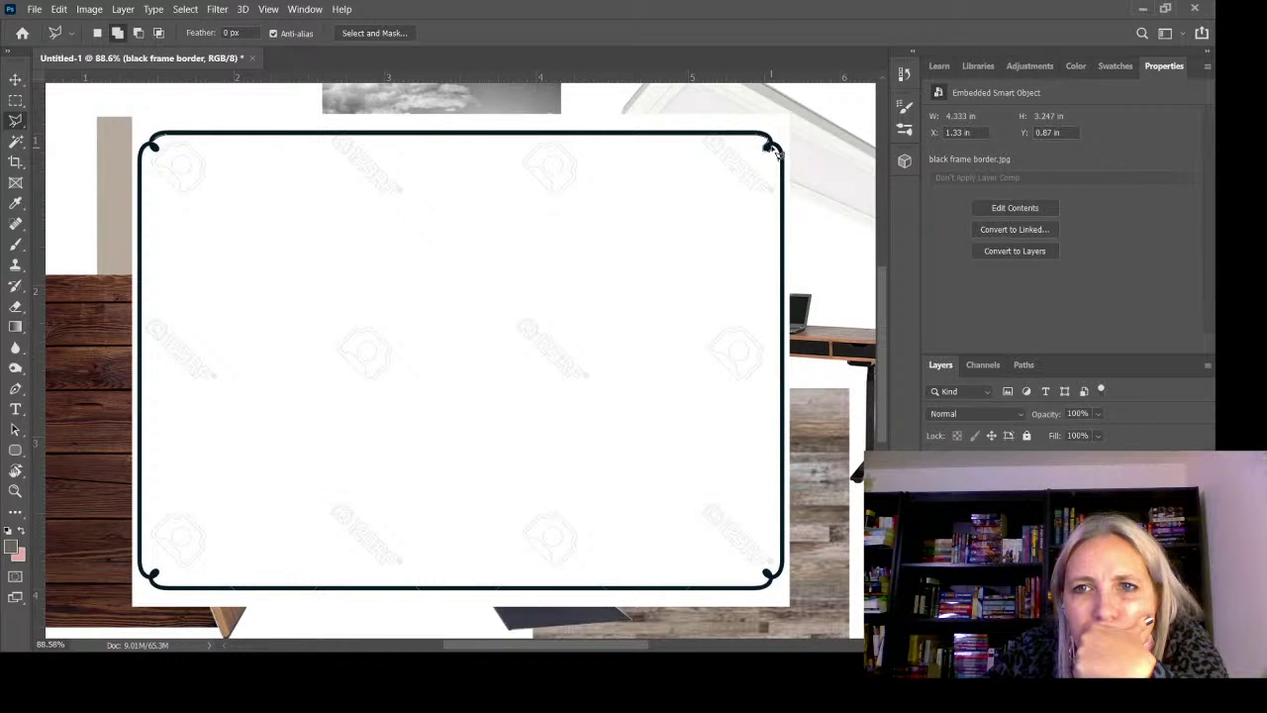
left_click(770, 147)
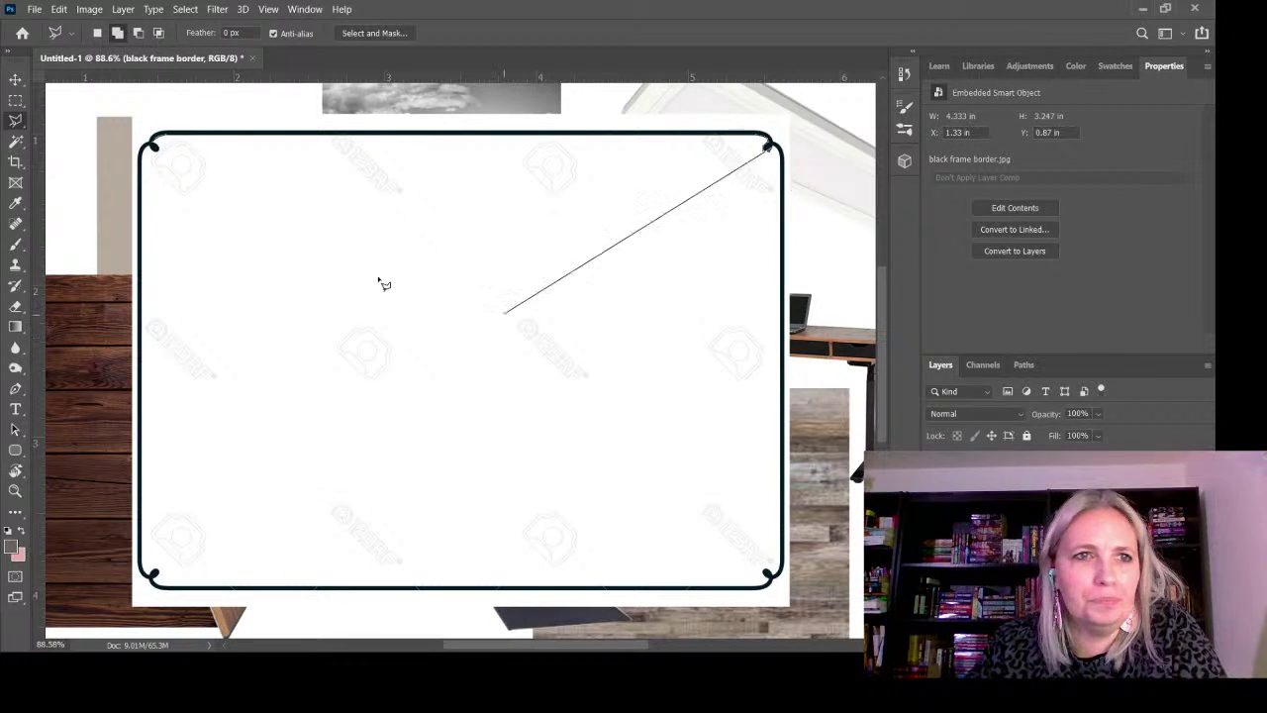
key("Escape")
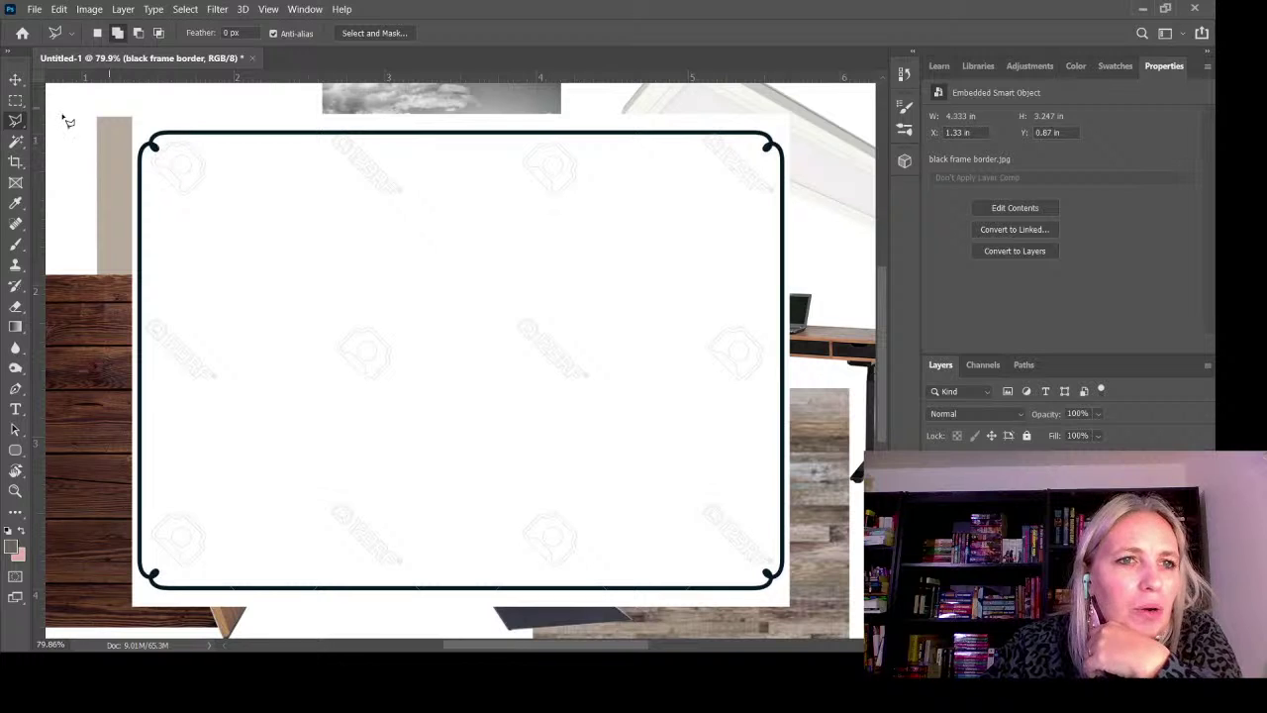
Select the black frame by tracing around its outer edge and corner curls with the Polygonal Lasso
left_click(168, 132)
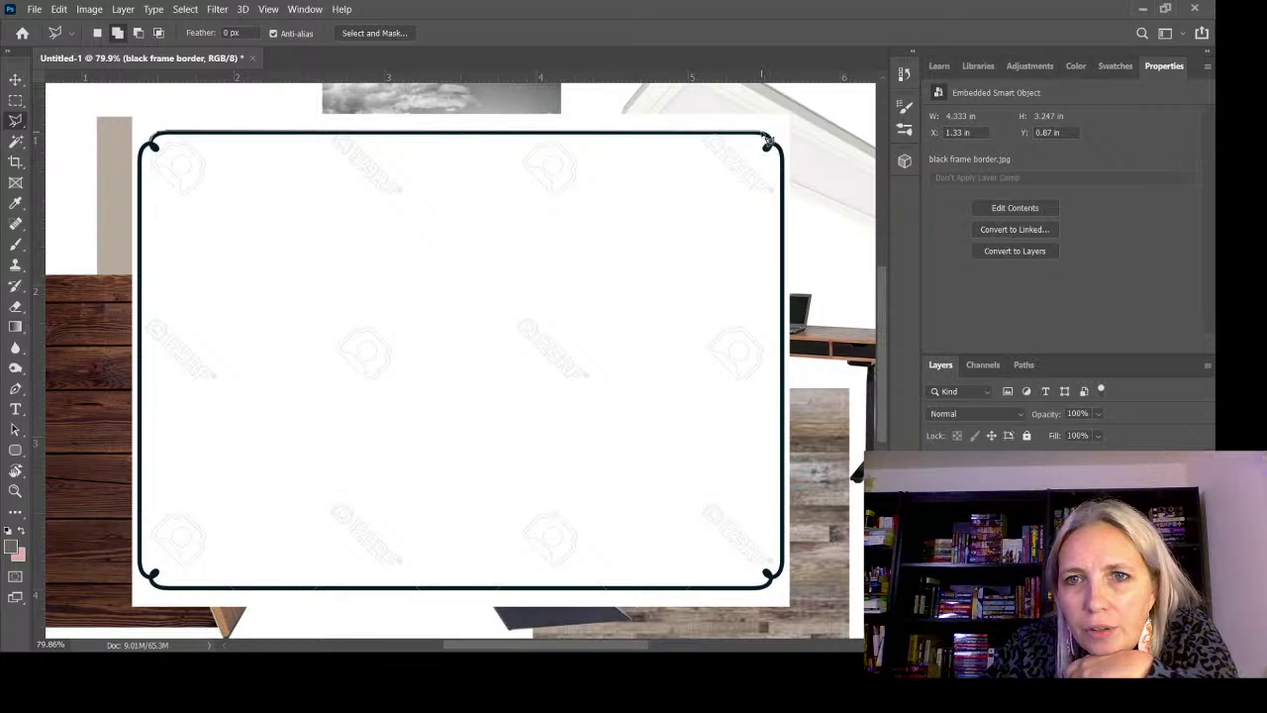
left_click(790, 164)
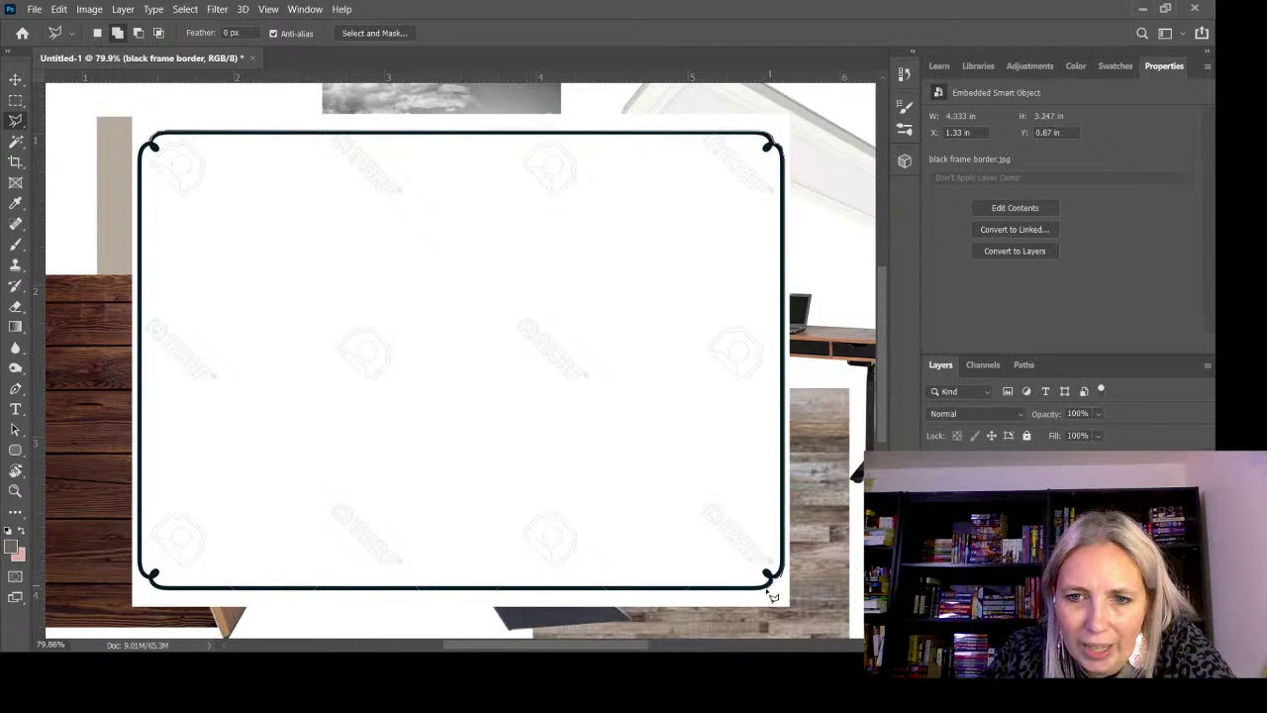
left_click(771, 593)
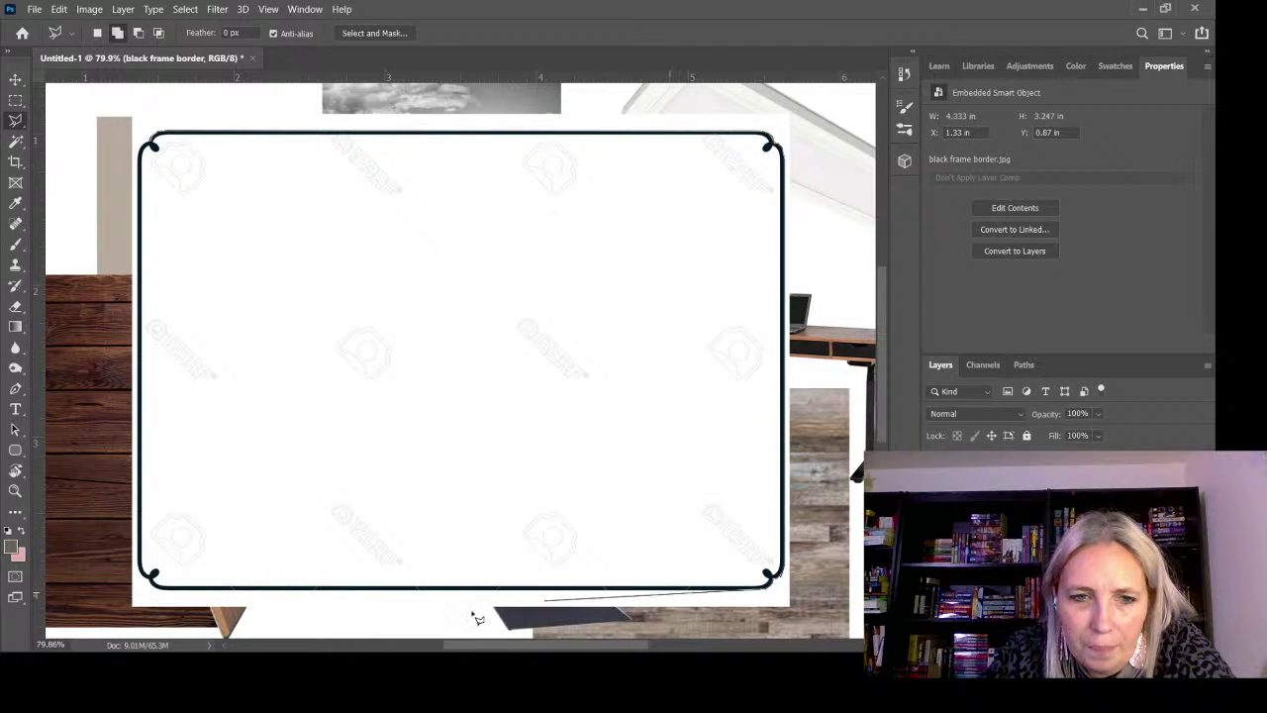
left_click(166, 598)
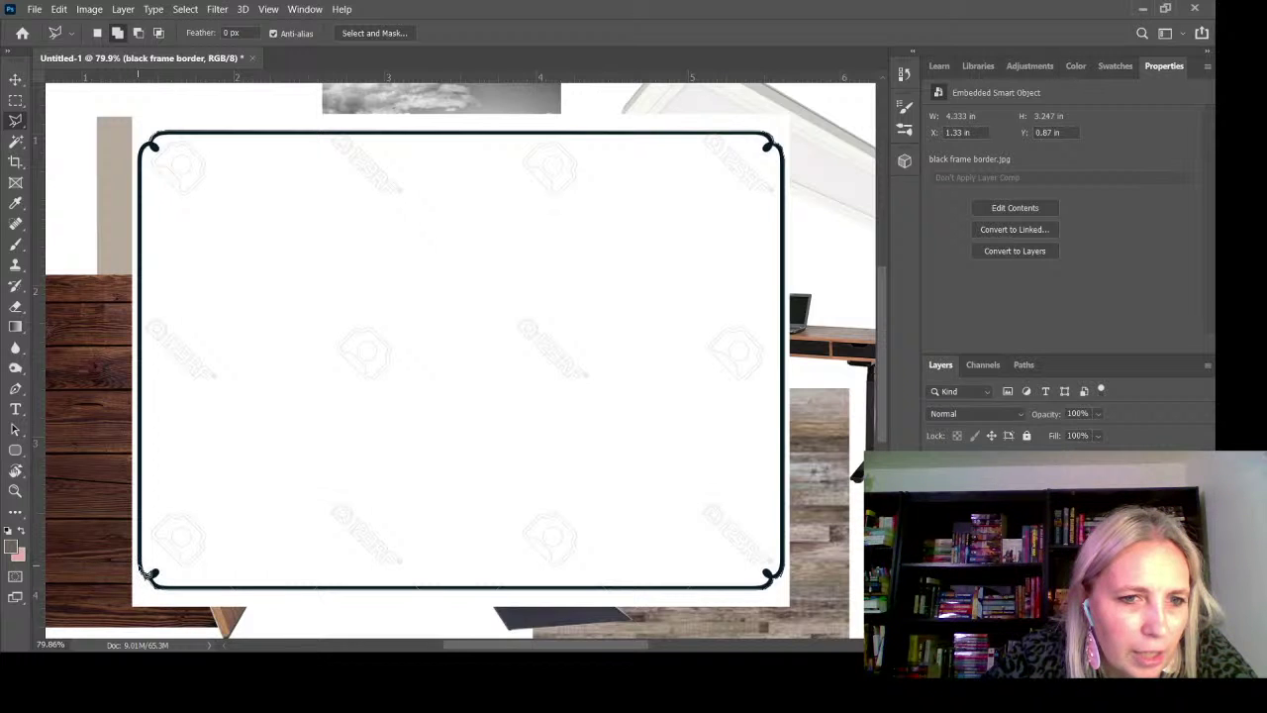
left_click(146, 573)
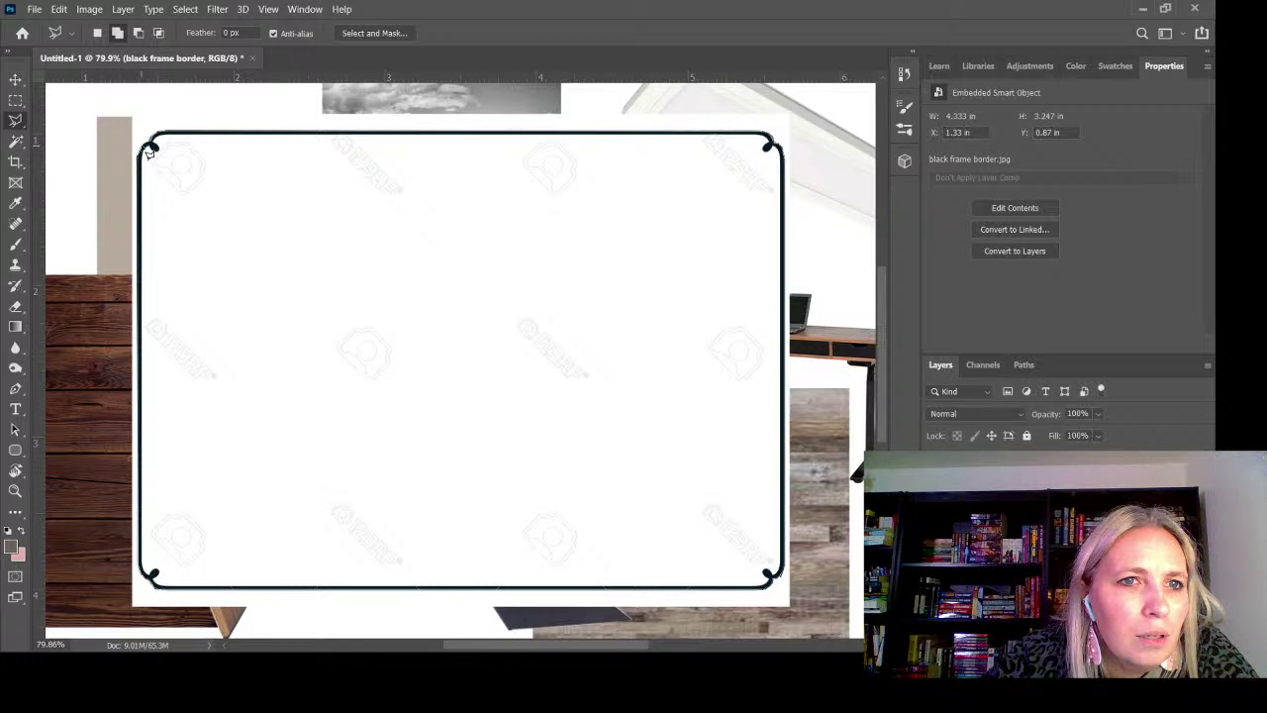
left_click(153, 146)
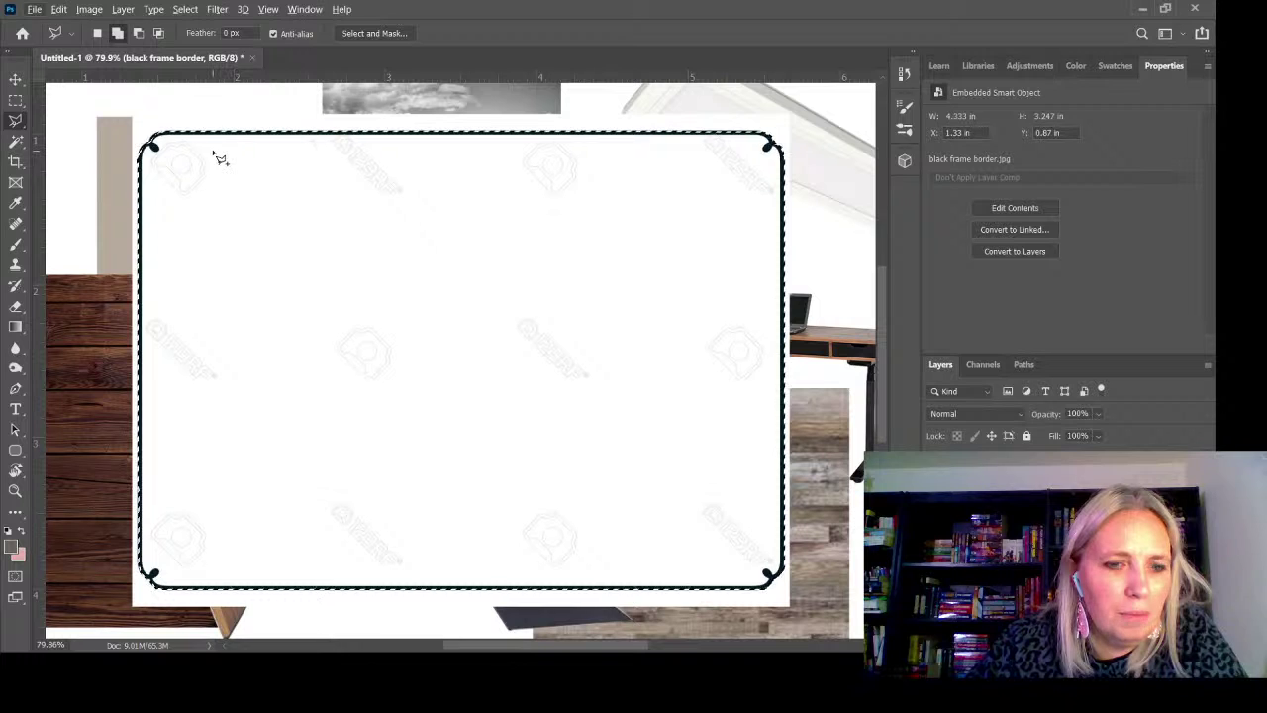
key("alt")
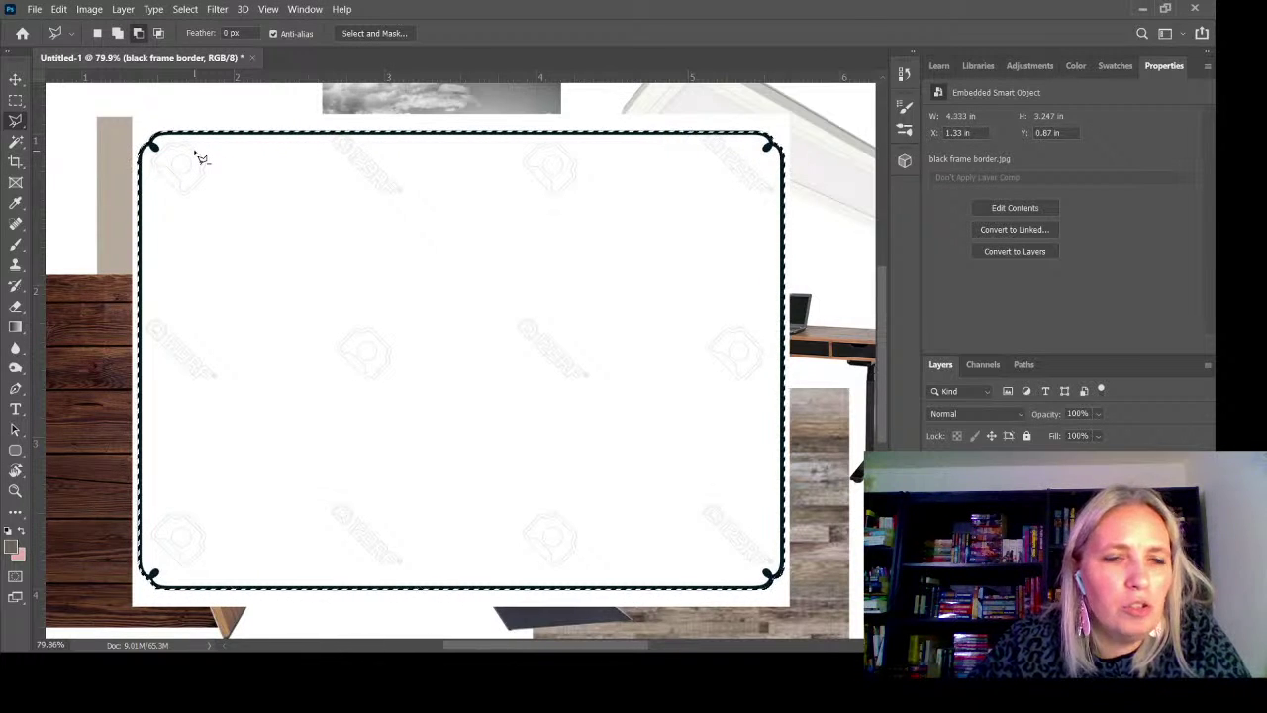
key("shift")
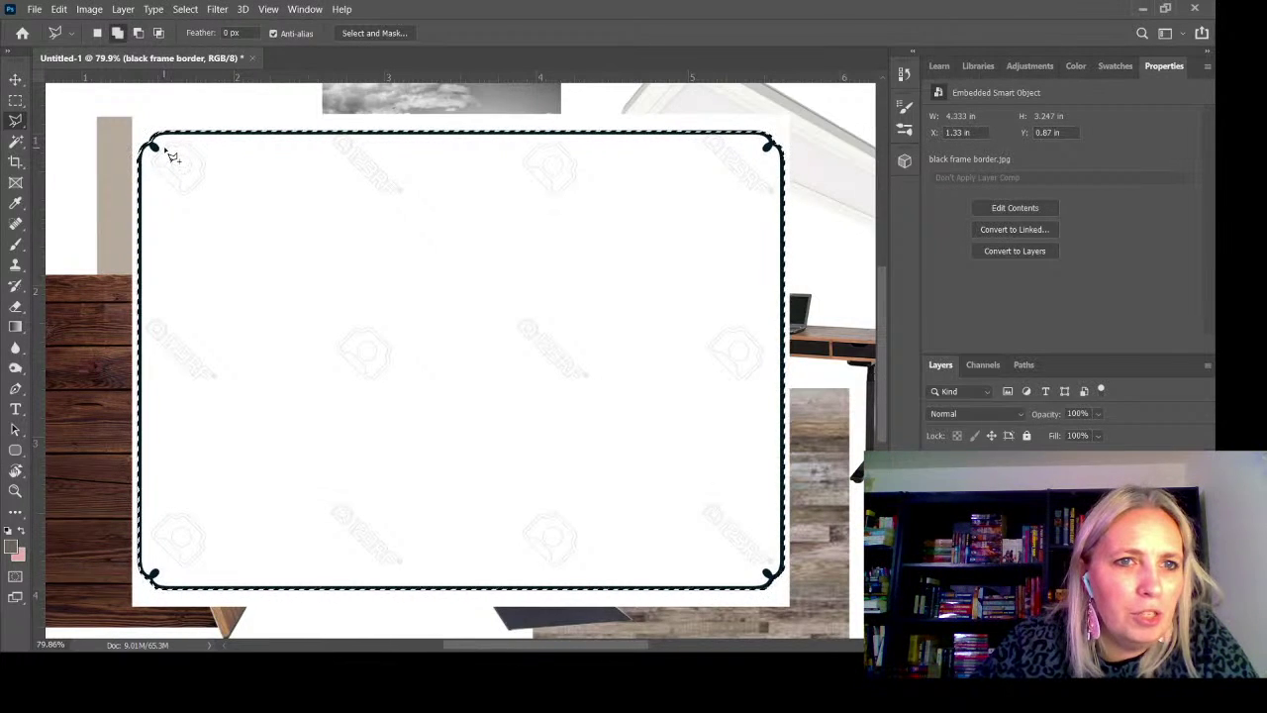
key("alt")
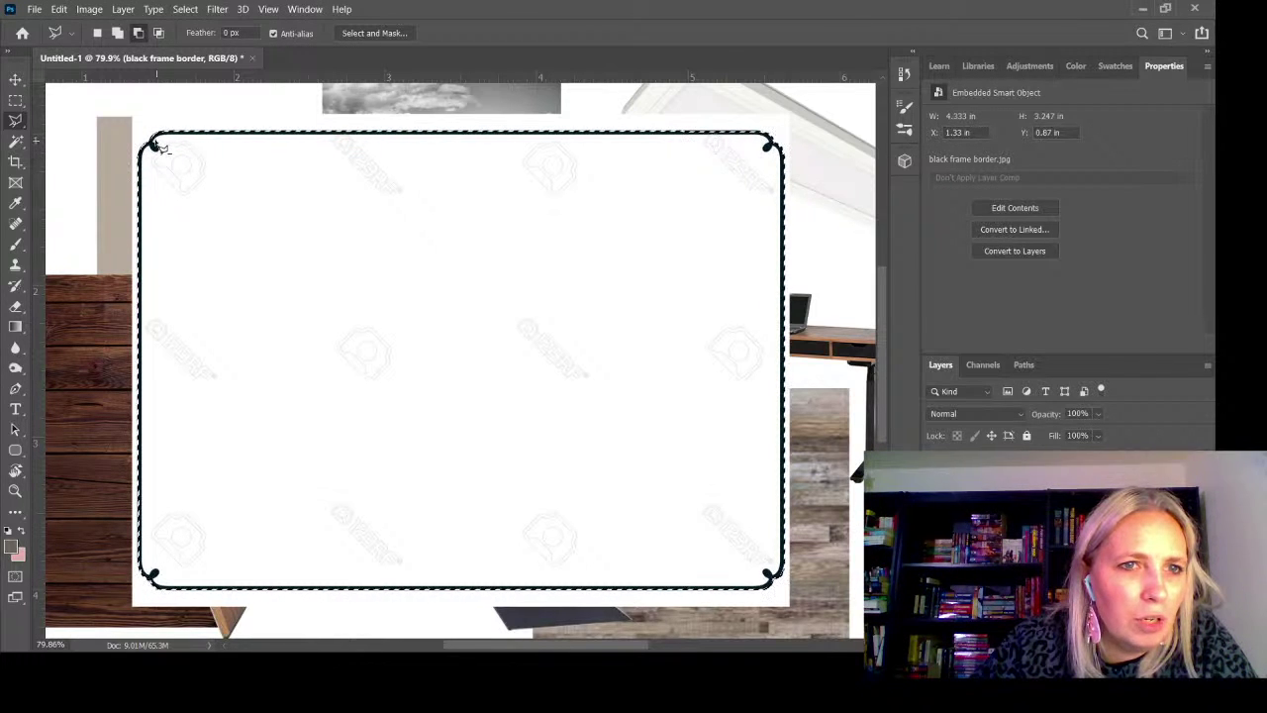
key("shift")
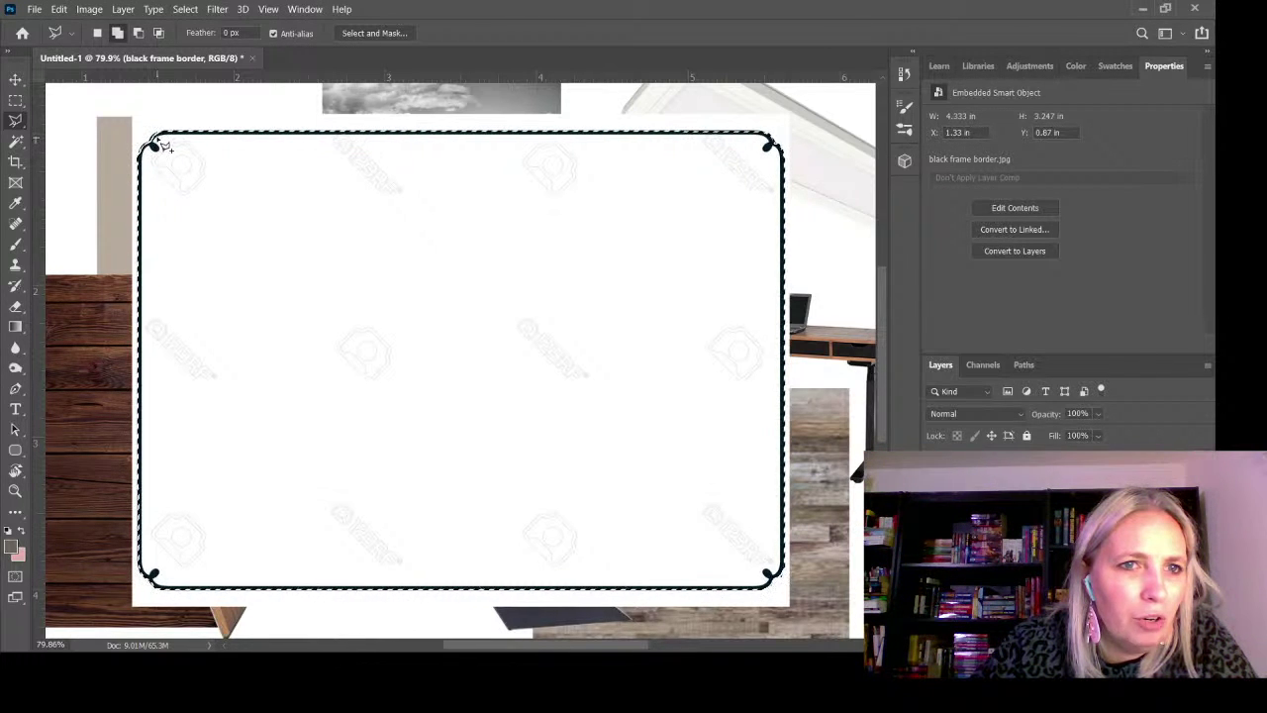
key("alt")
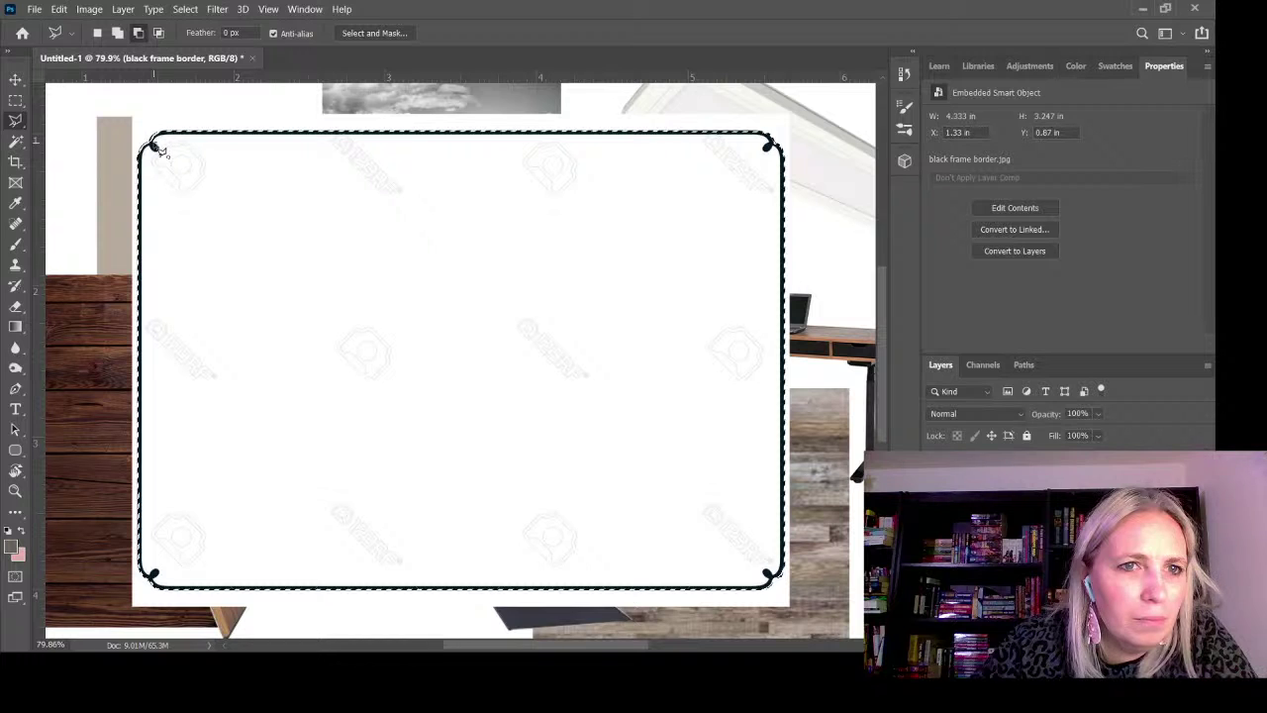
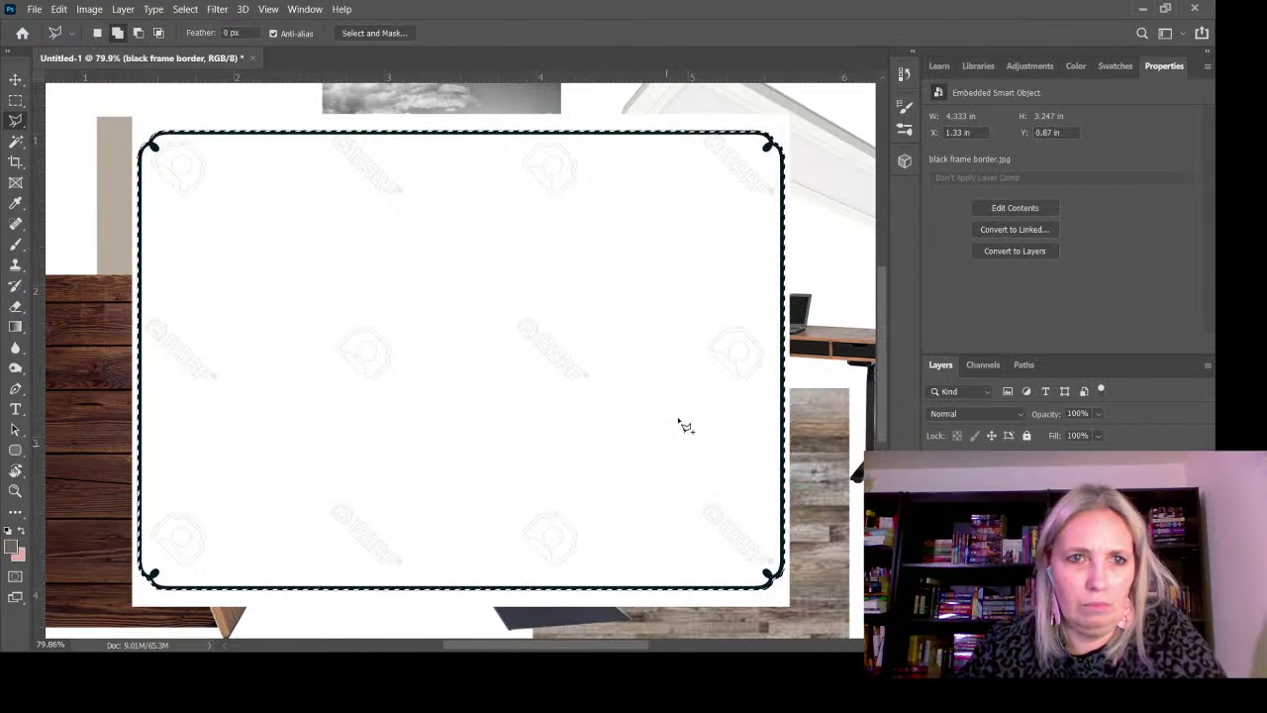
Move the black frame image slightly down-right to X 1.45 in, Y 0.96 in, and clear the selection around it
left_click(15, 79)
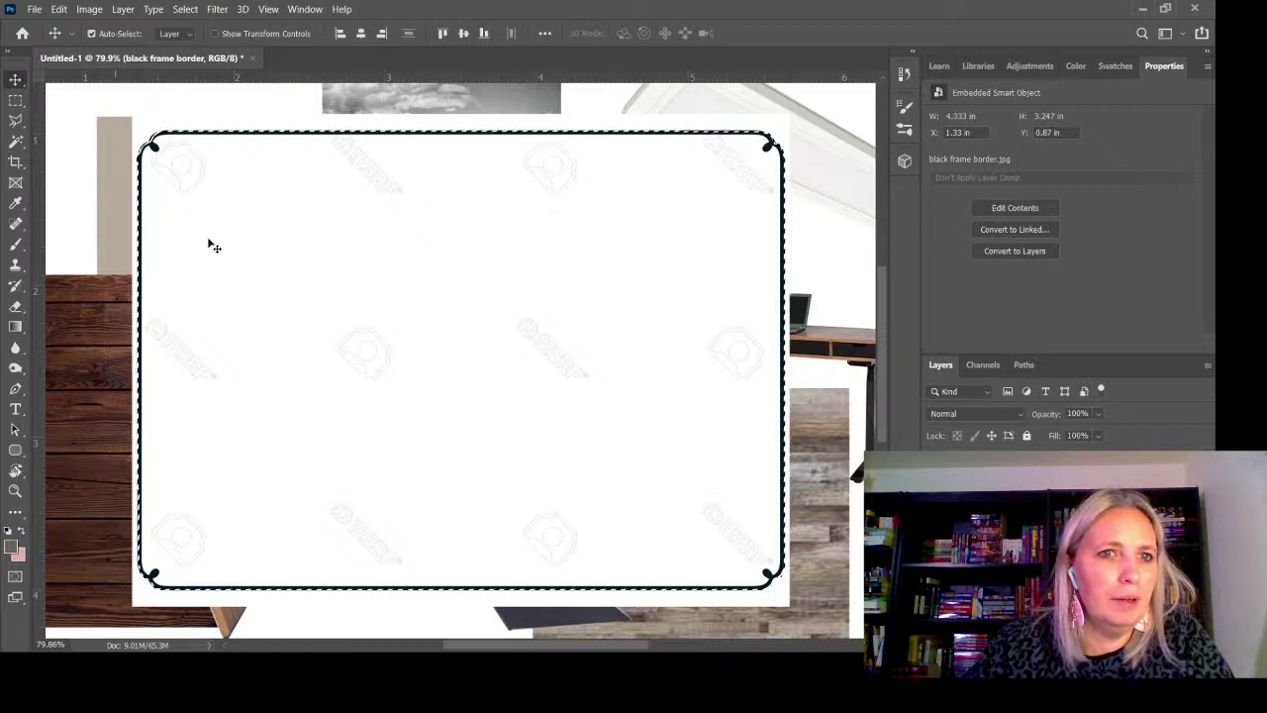
scroll(208, 245, "down", 2)
left_click_drag(260, 280, 284, 304)
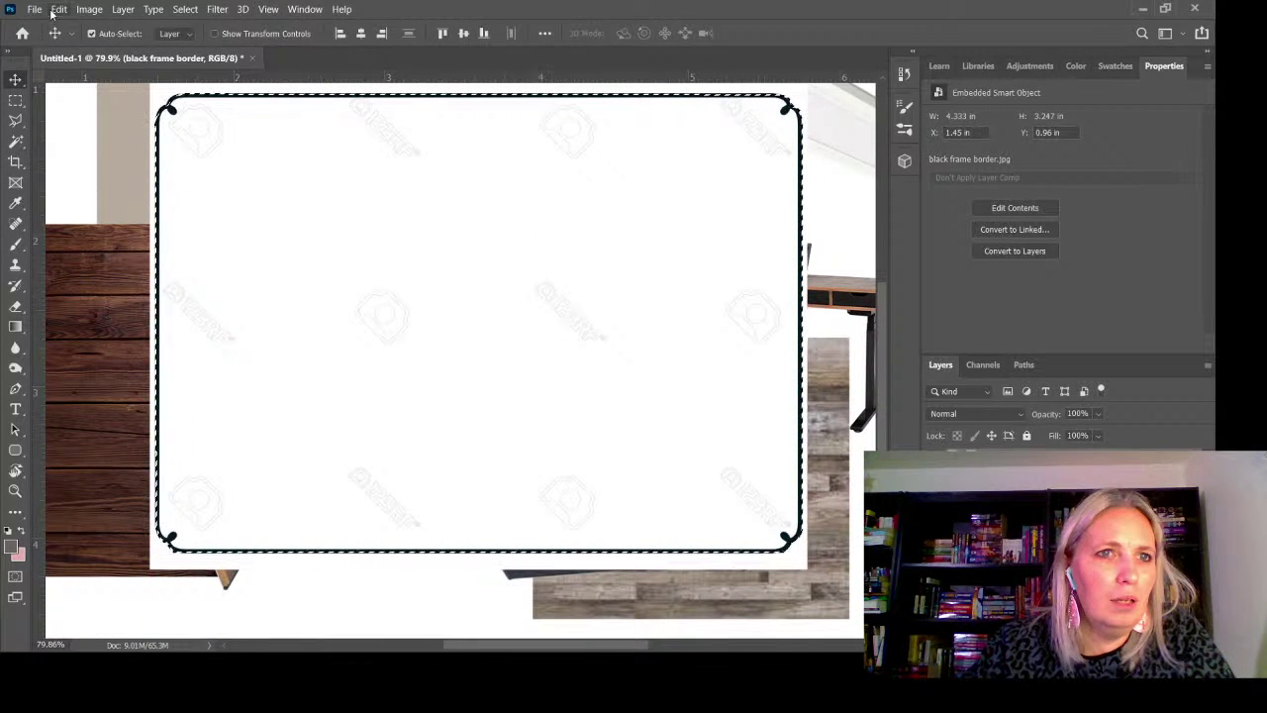
key("ctrl+d")
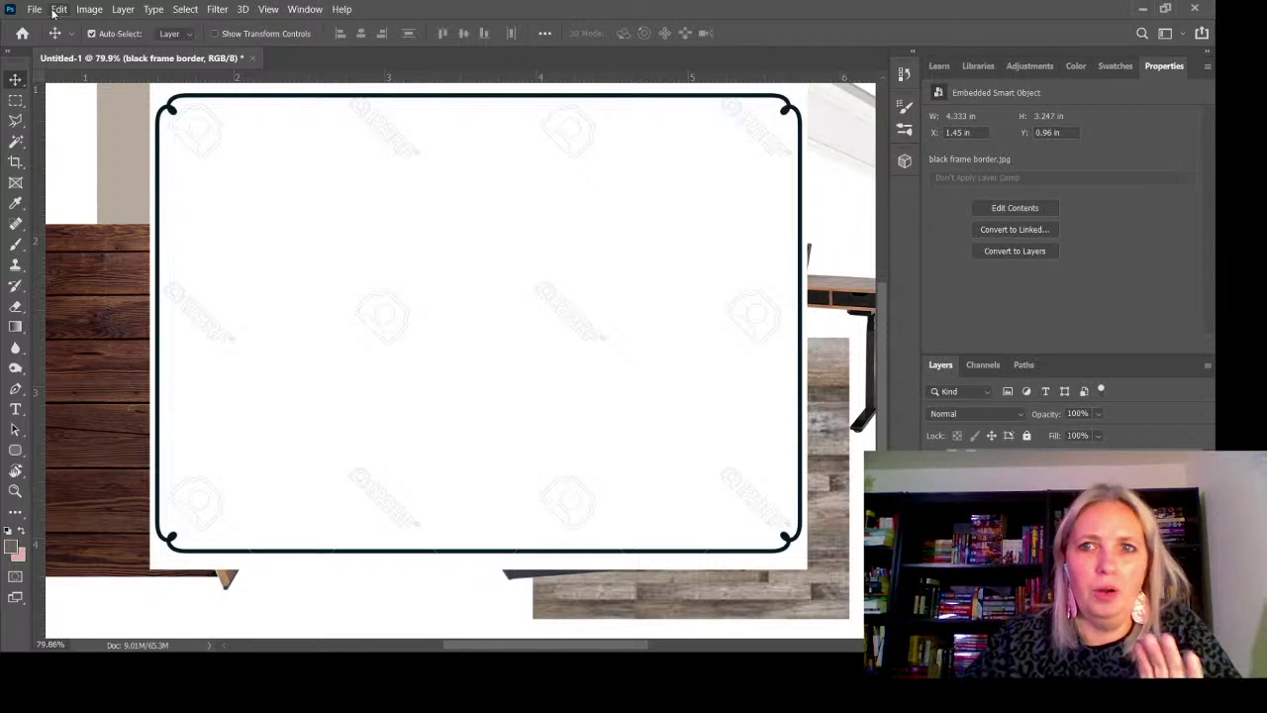
Select the black frame line with the Magic Wand at tolerance 32 and mask out the image's white background
left_click(20, 144)
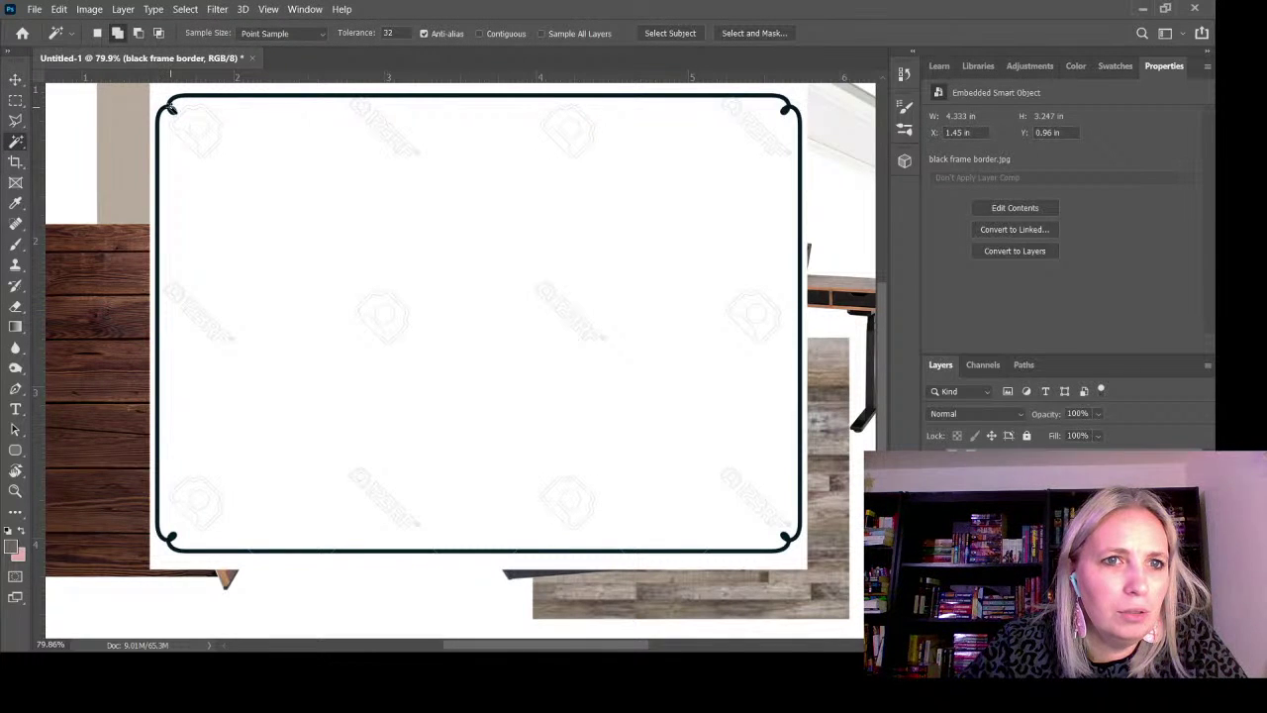
left_click(170, 107)
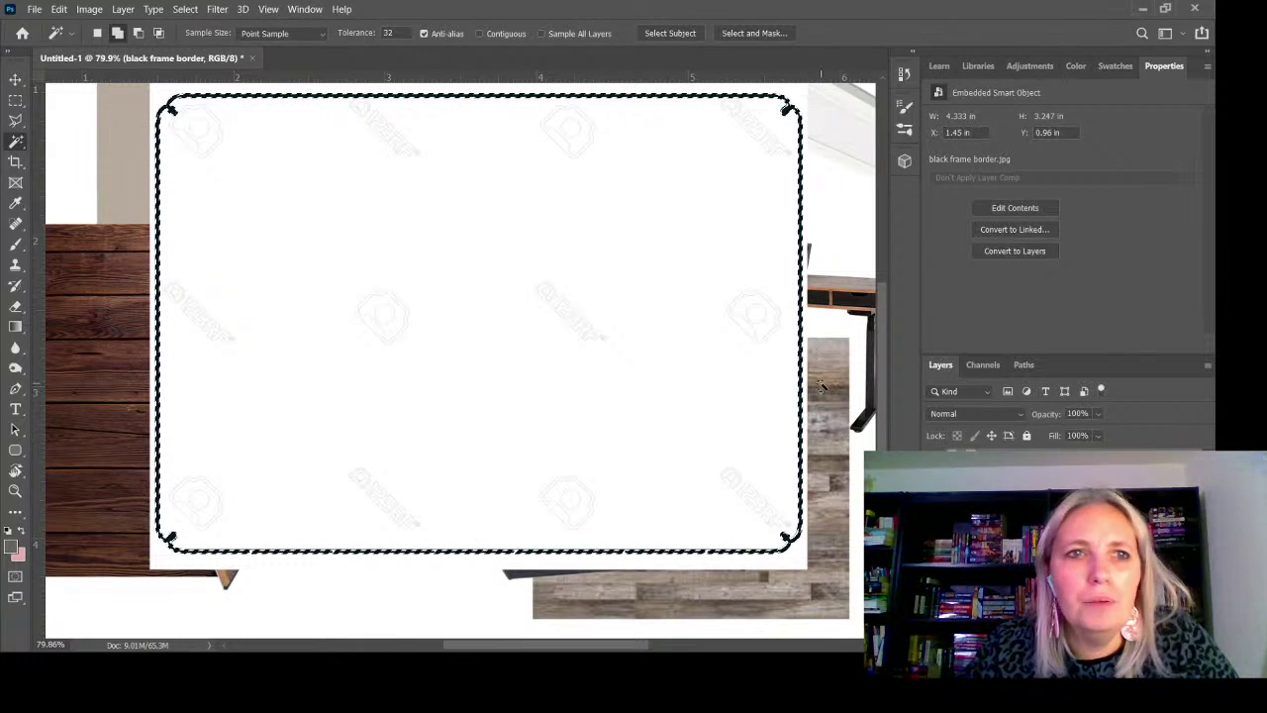
left_click(1046, 645)
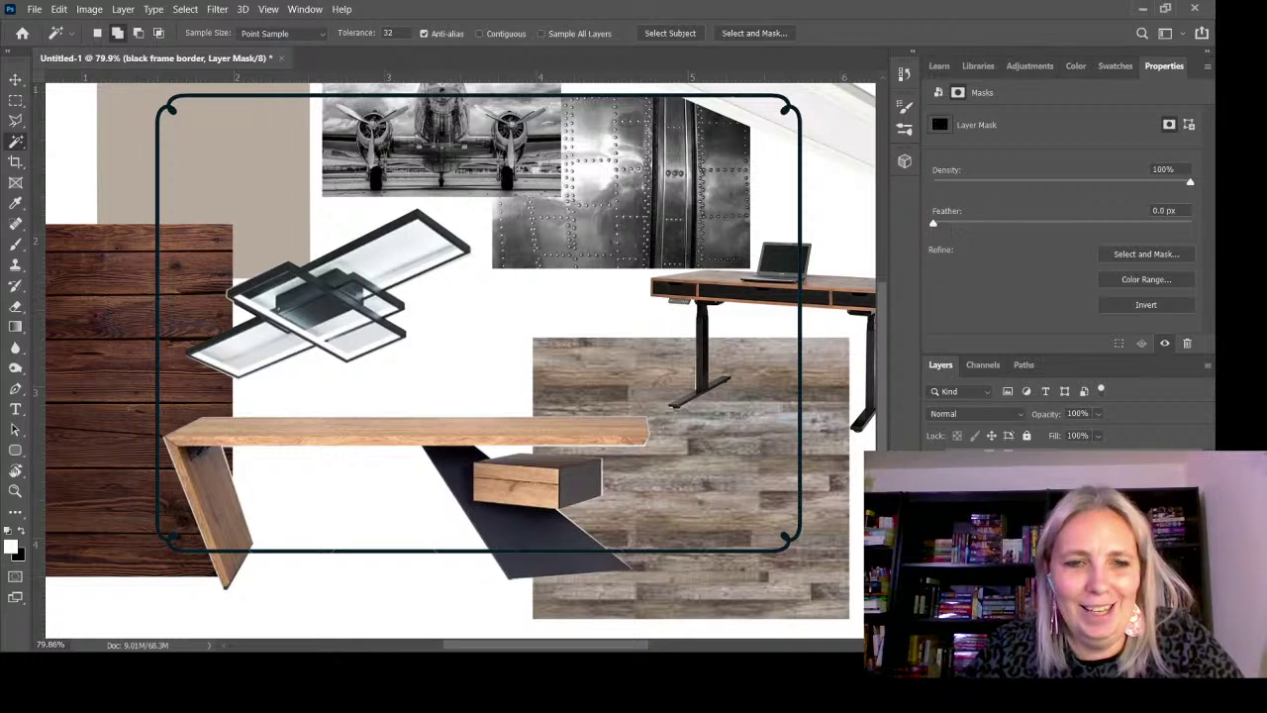
Scale the masked black frame to about 160% so it spans the whole canvas, and nudge it slightly left
scroll(460, 356, "down", 1)
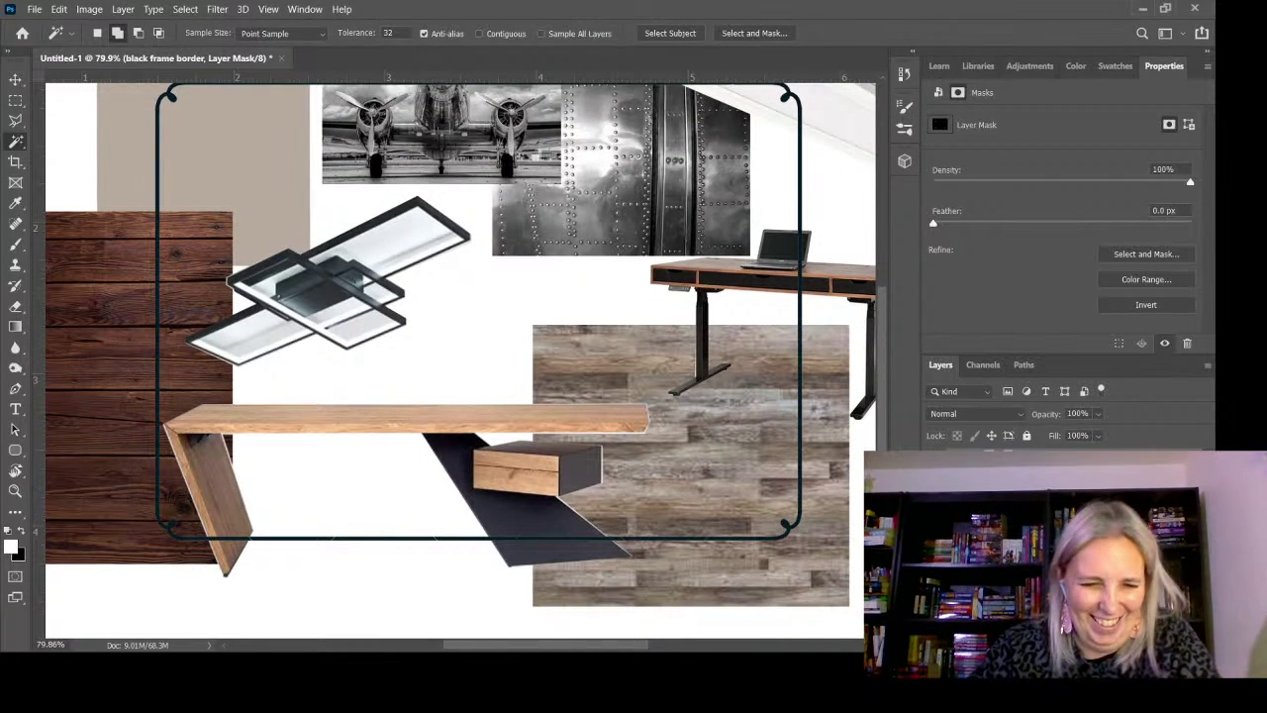
scroll(836, 561, "down", 2)
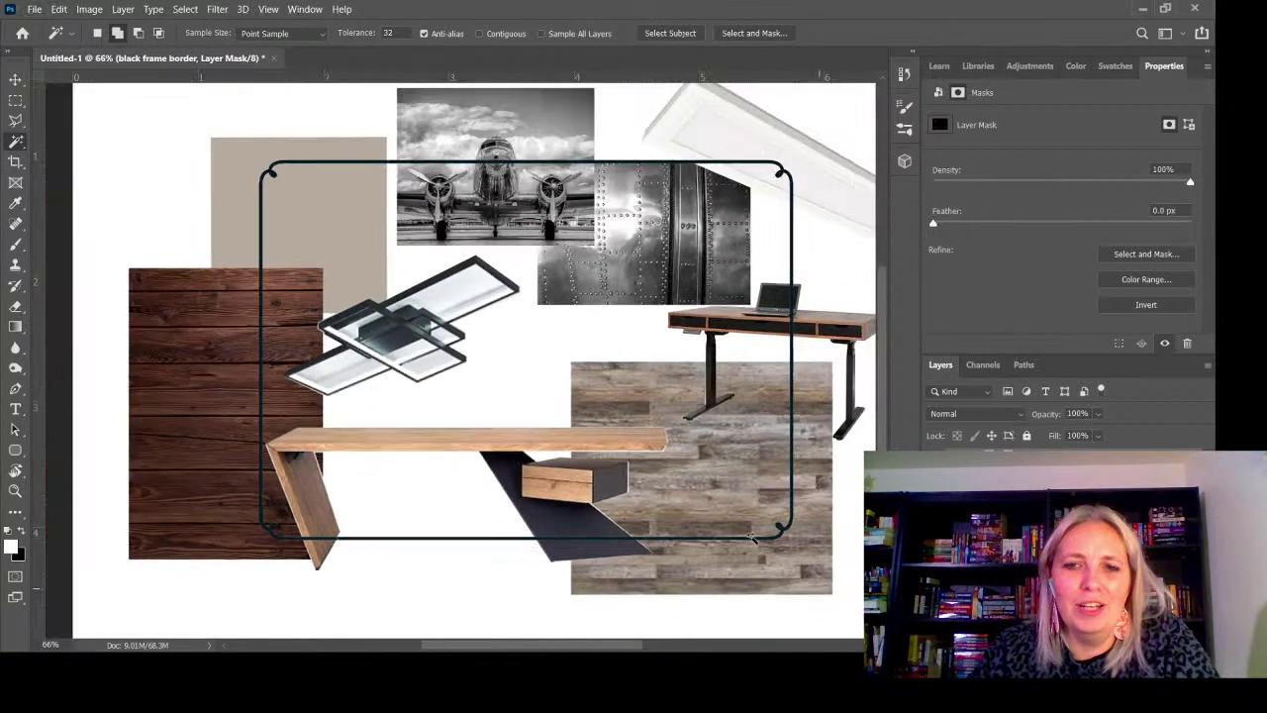
left_click(15, 79)
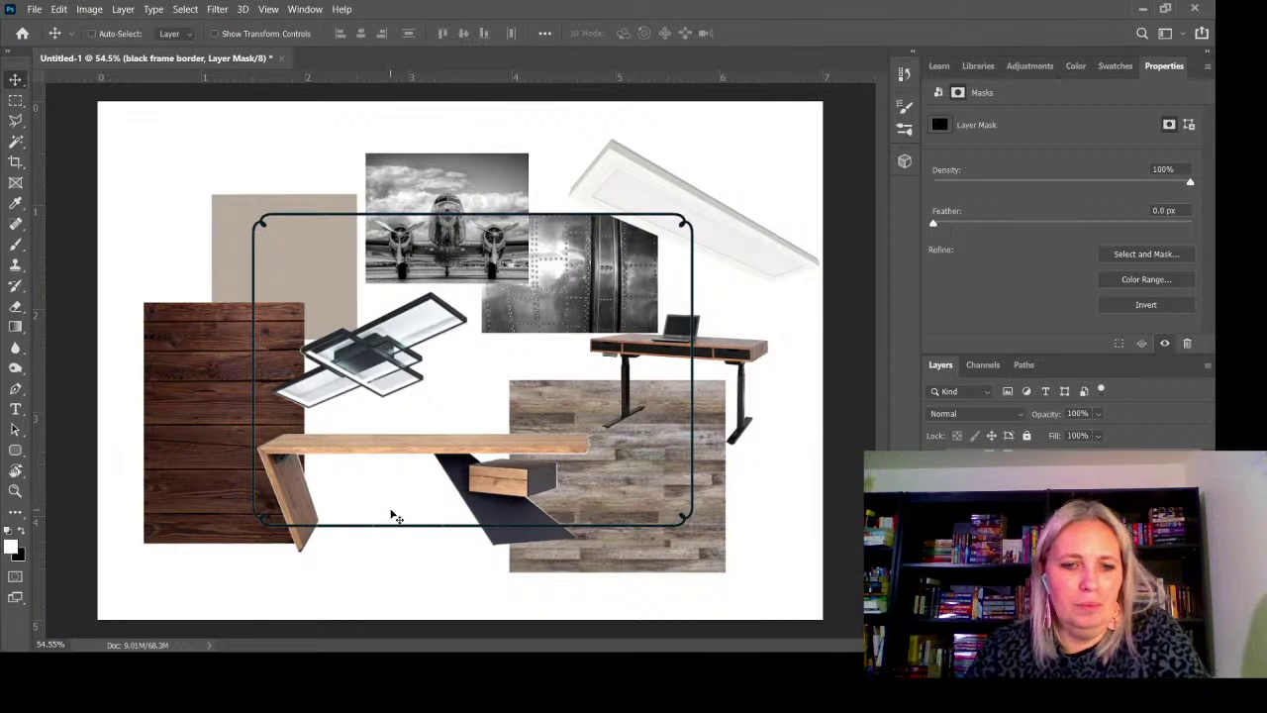
key("ctrl+t")
left_click_drag(237, 204, 102, 93)
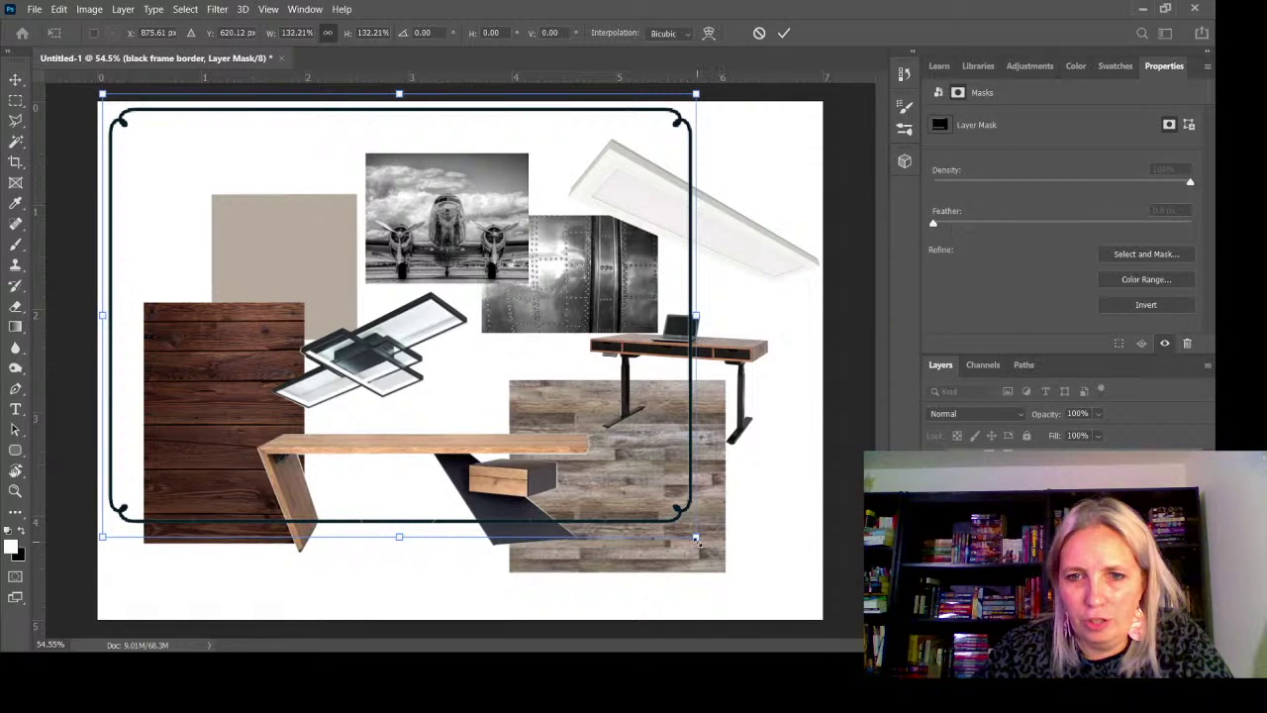
left_click_drag(696, 540, 821, 633)
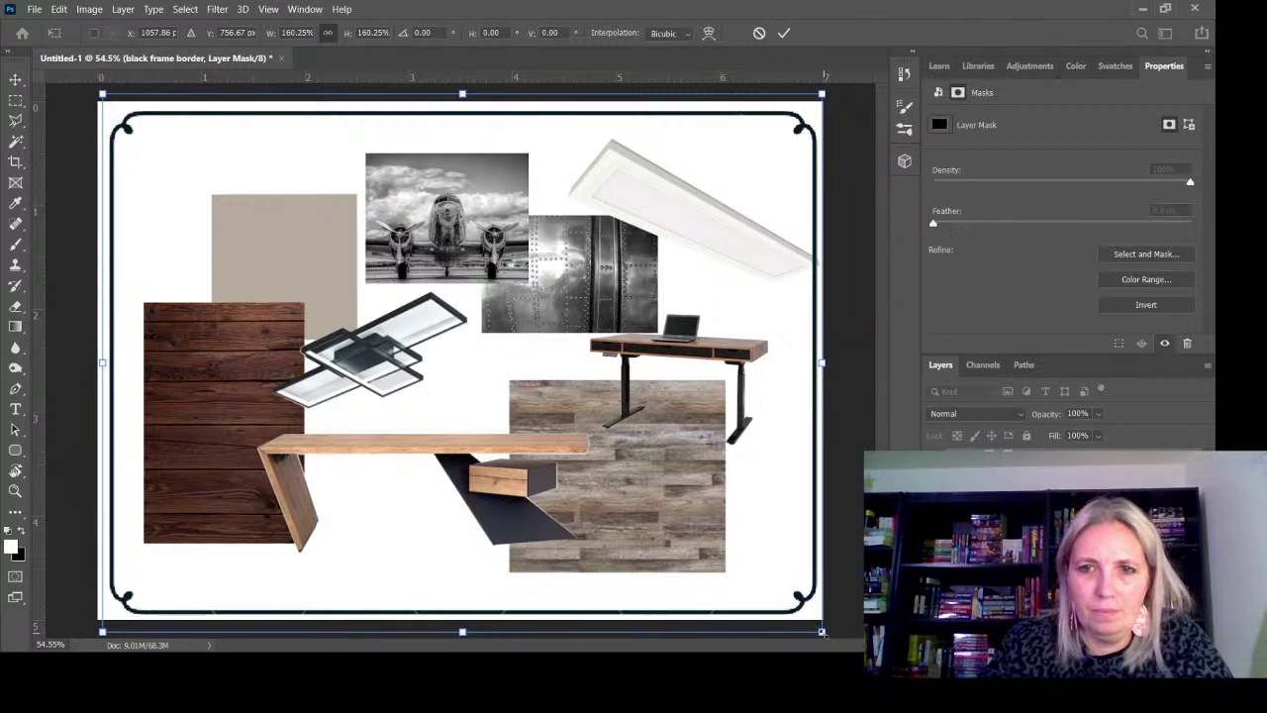
key("Left")
key("Left")
key("Left")
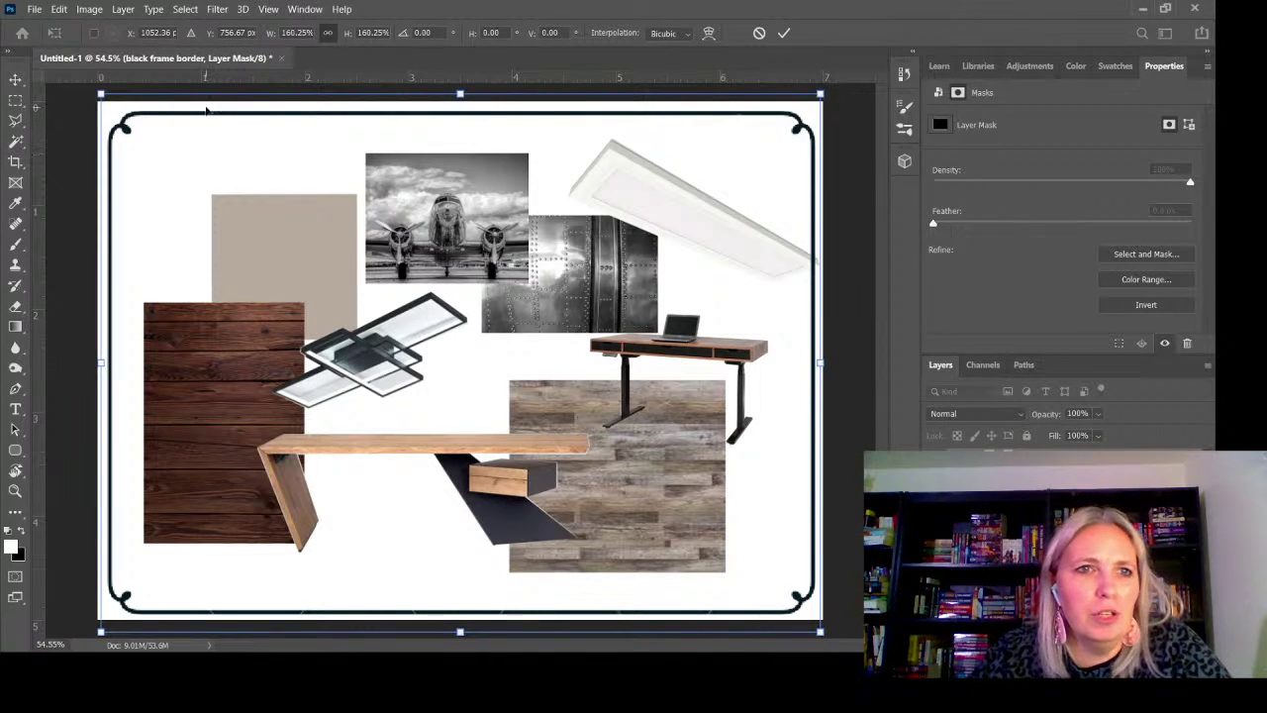
Park the frame at the canvas's lower-right corner and shift all swatches, desks, lights and artwork slightly left as a group
left_click_drag(117, 136, 792, 601)
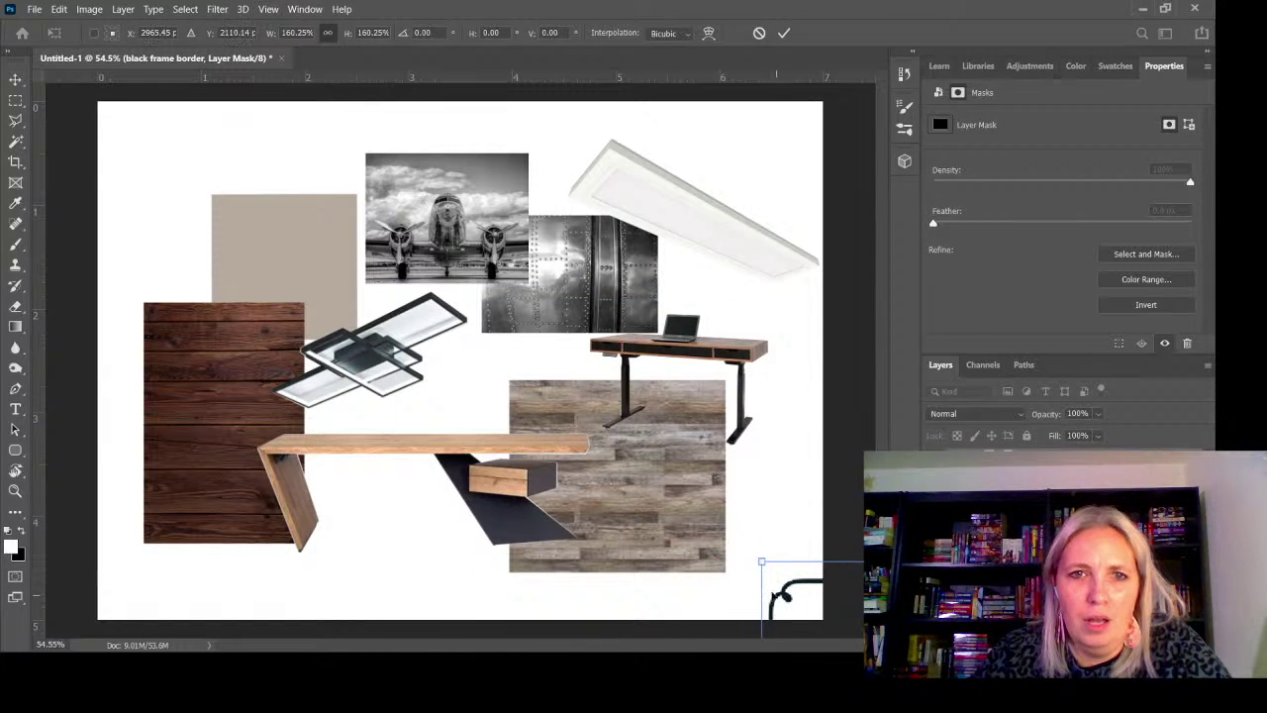
left_click(15, 79)
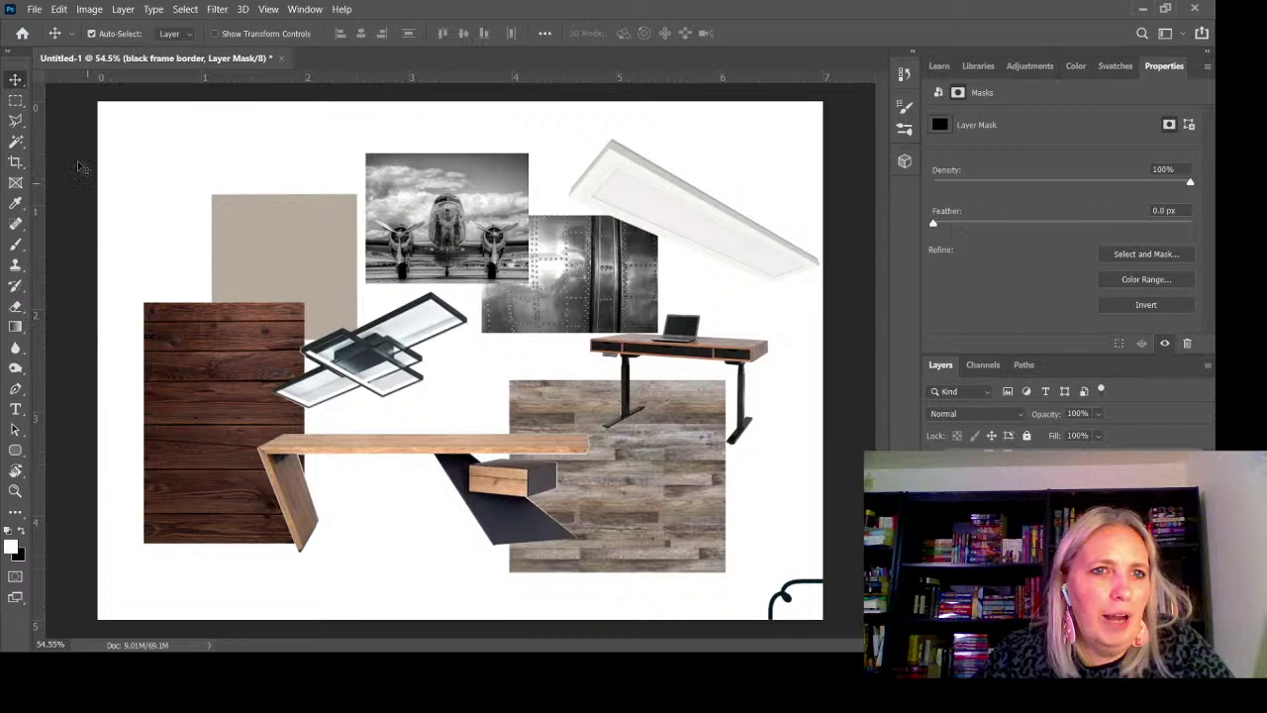
left_click_drag(81, 116, 815, 558)
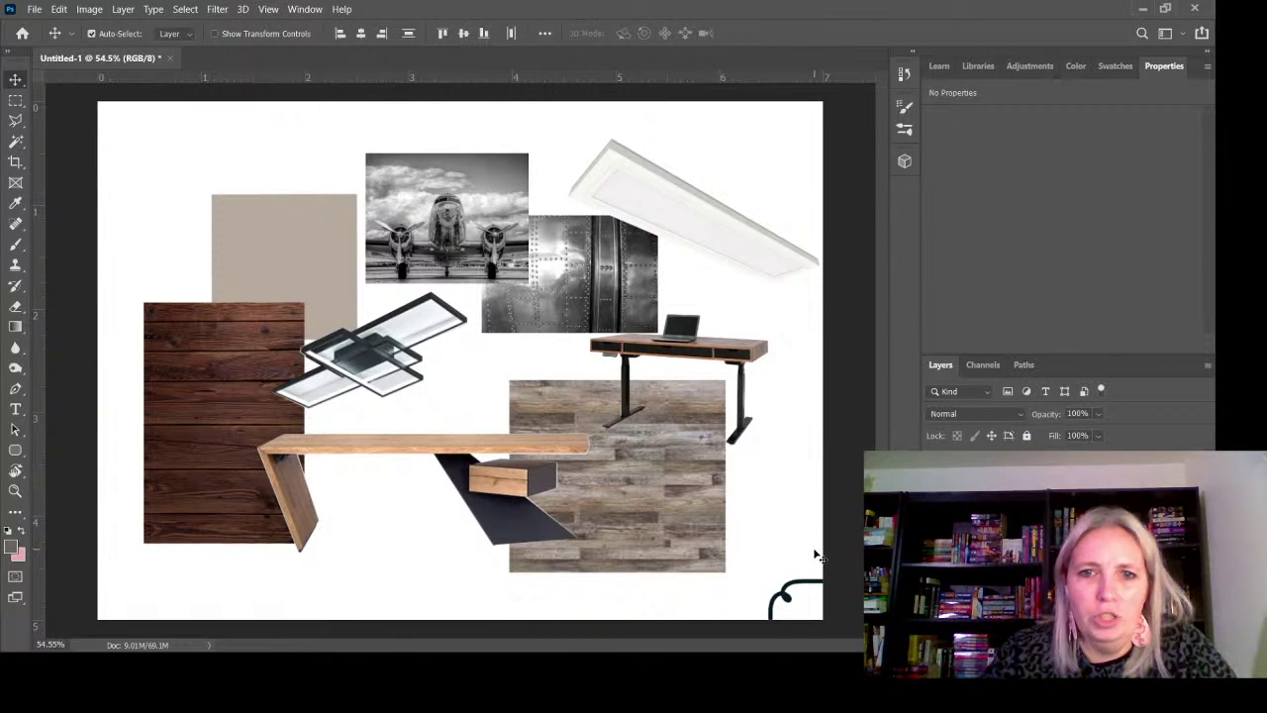
left_click_drag(690, 507, 668, 502)
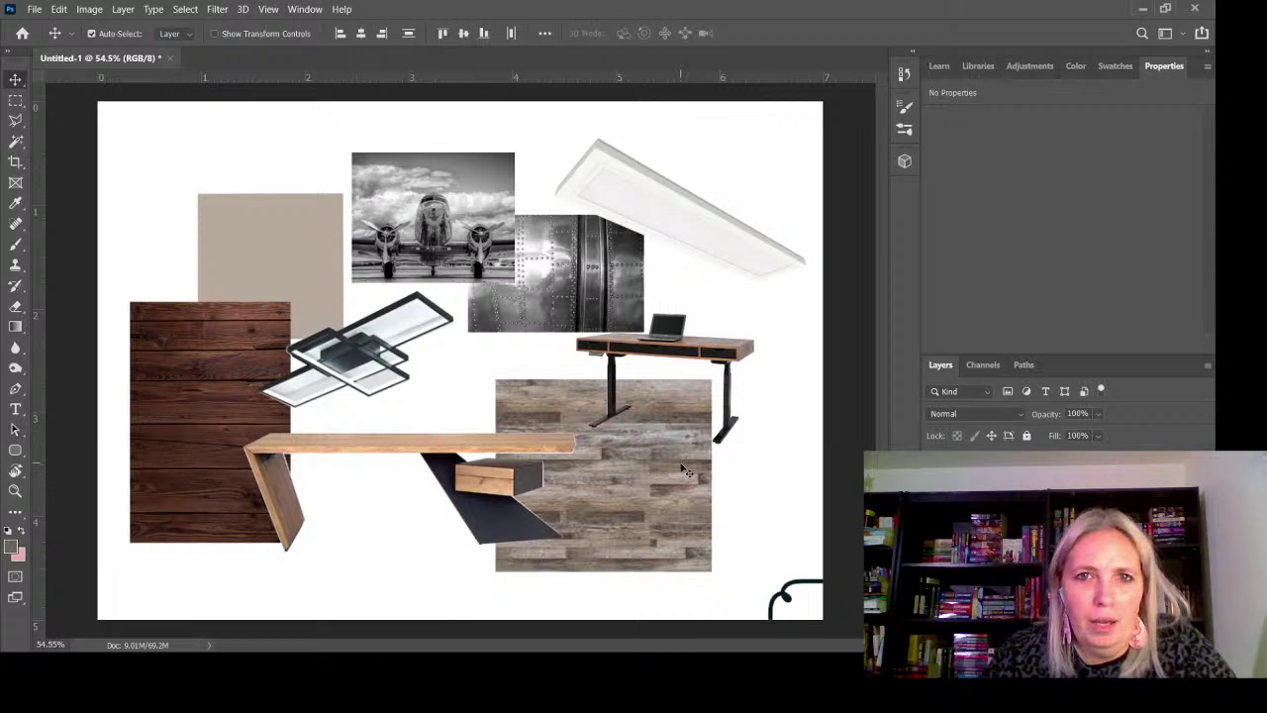
Move the black frame back around the whole arrangement, at X 0.03 in and Y -0.1 in
left_click(791, 602)
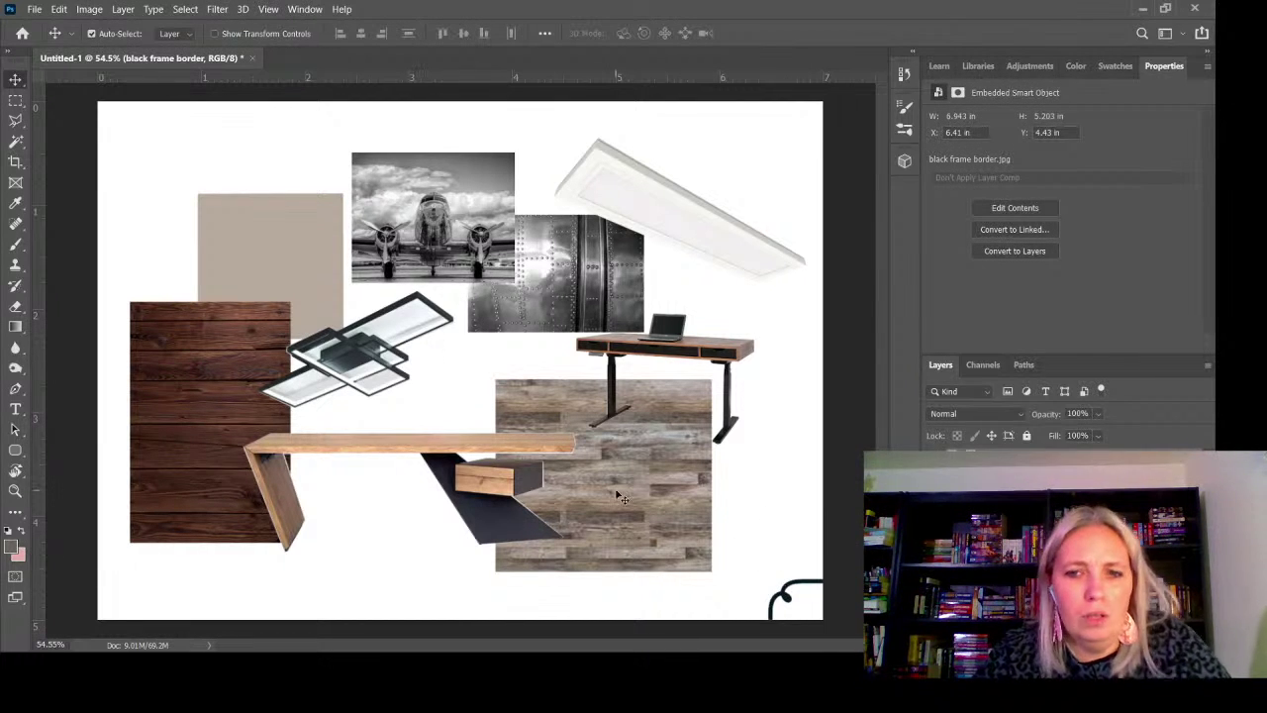
left_click_drag(783, 601, 118, 131)
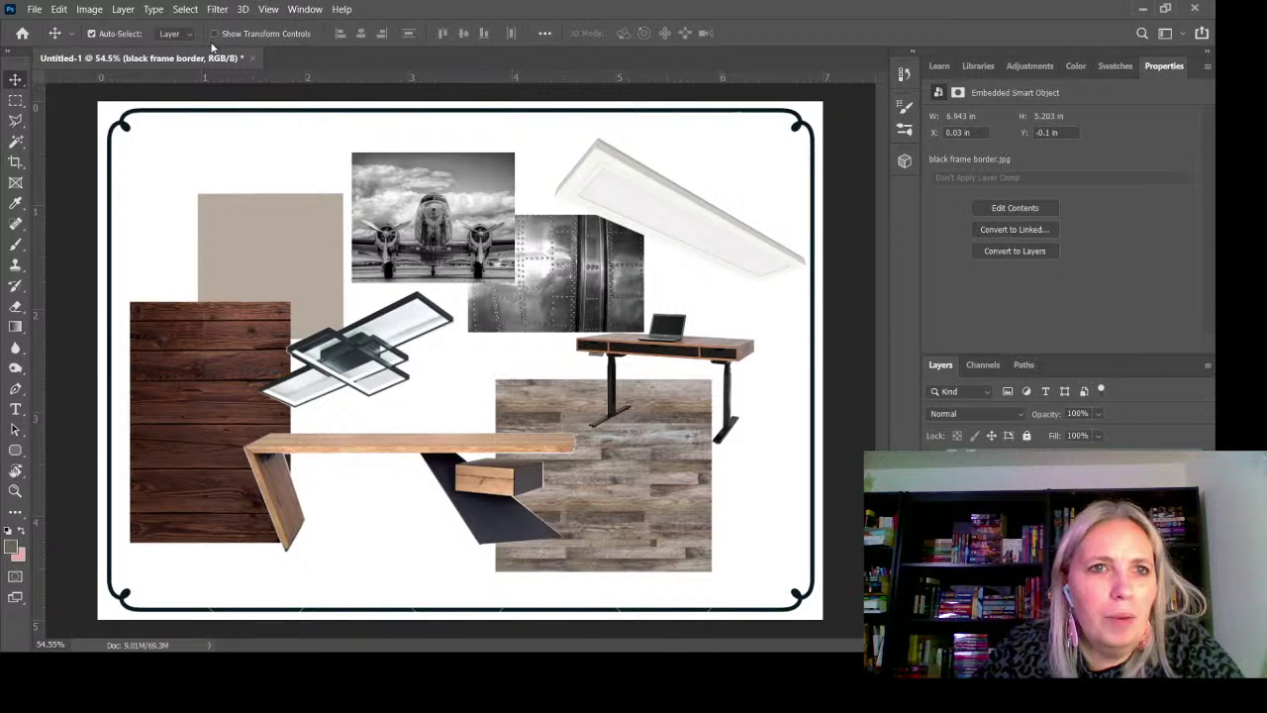
Activate the horizontal Type tool and set its font size to 24 pt
left_click(16, 408)
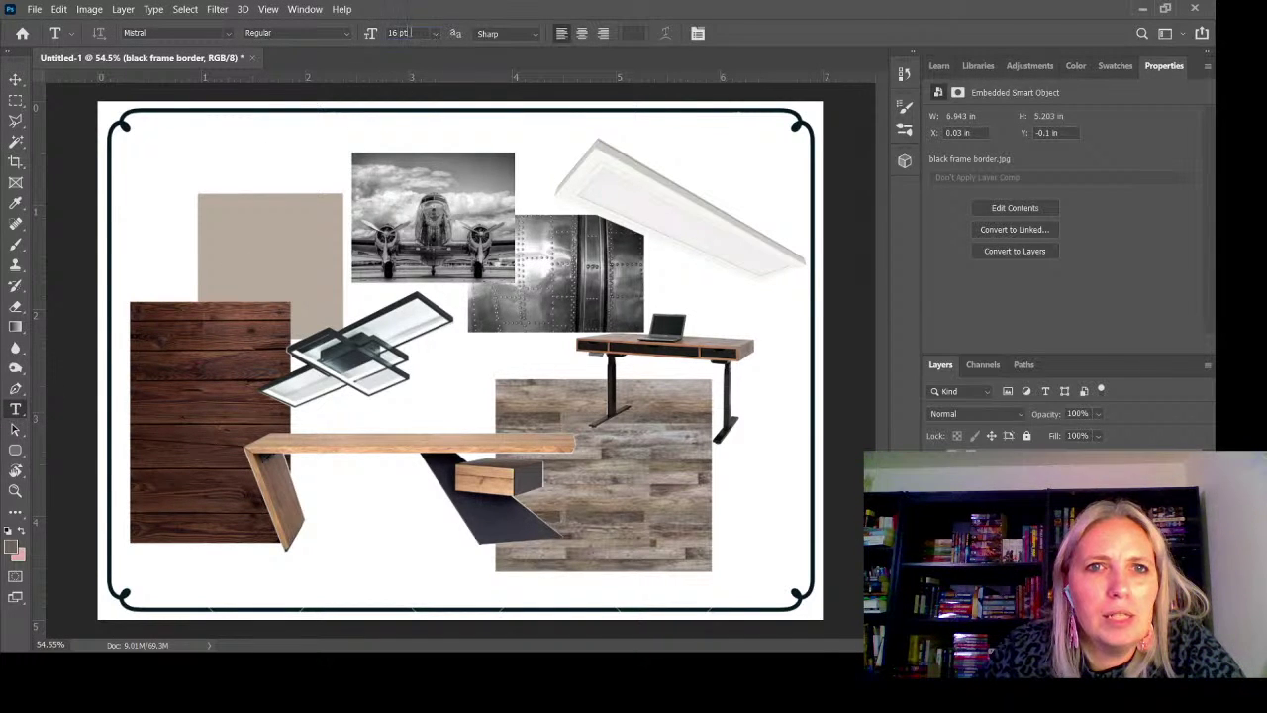
left_click(434, 34)
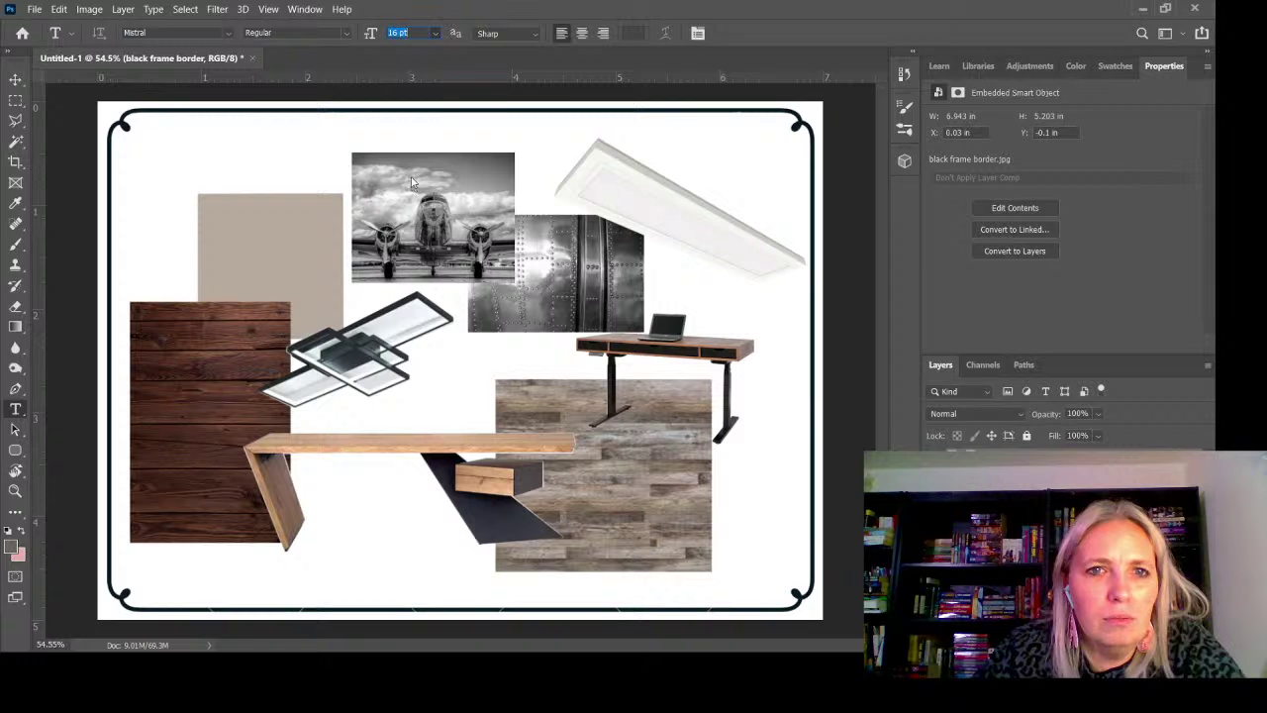
type("24")
key("Return")
Try several typefaces for the text, such as Bernard MT Condensed and Bauhaus 93, and settle on the Cityblueprint font
left_click(226, 34)
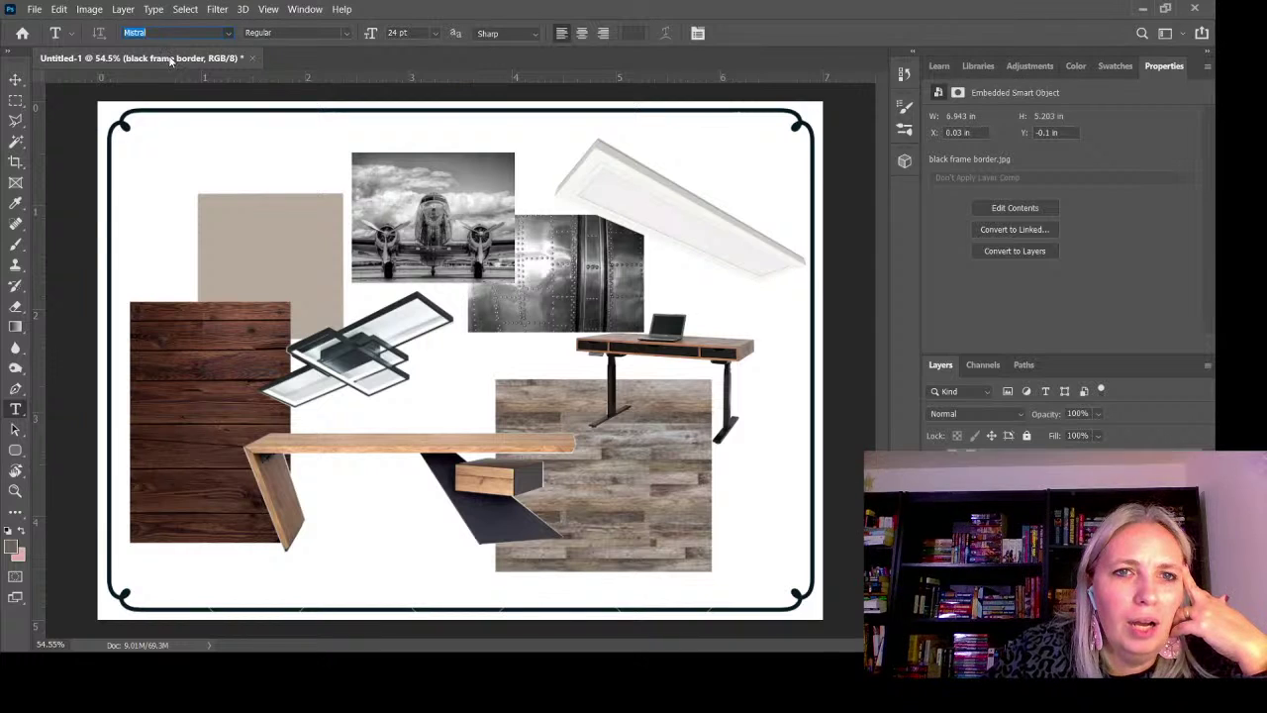
type("Bern")
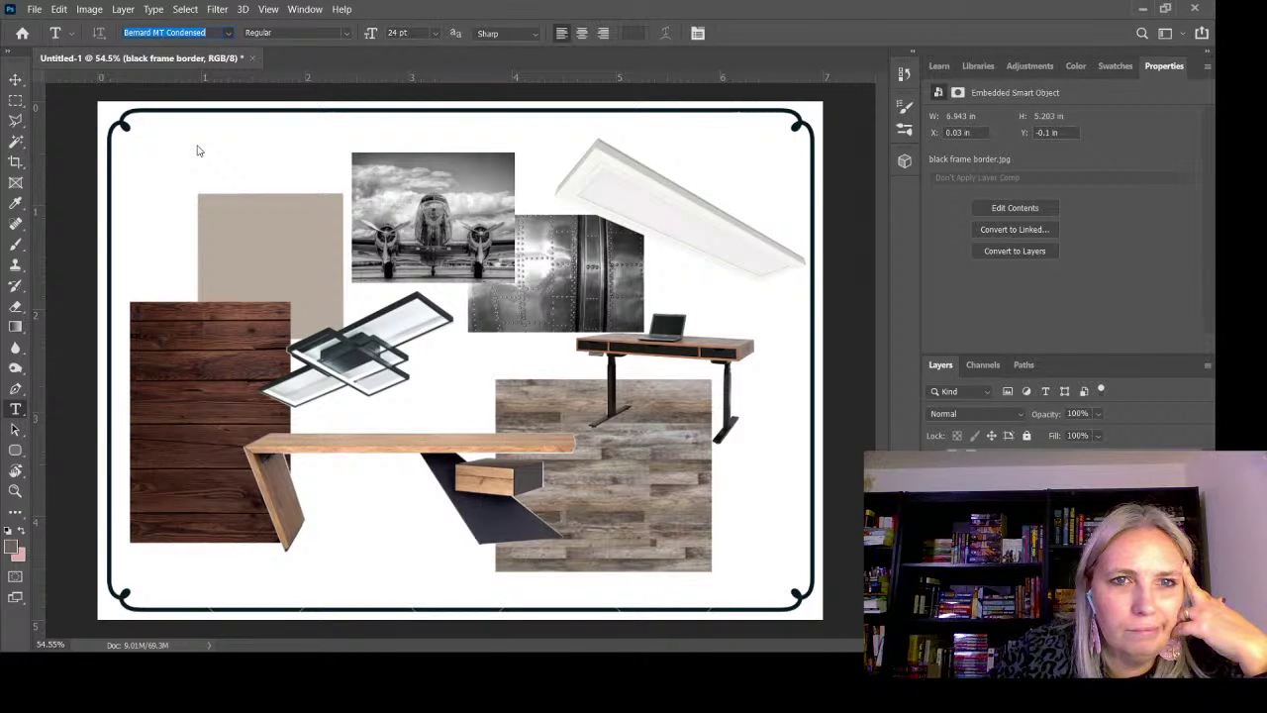
type("Em")
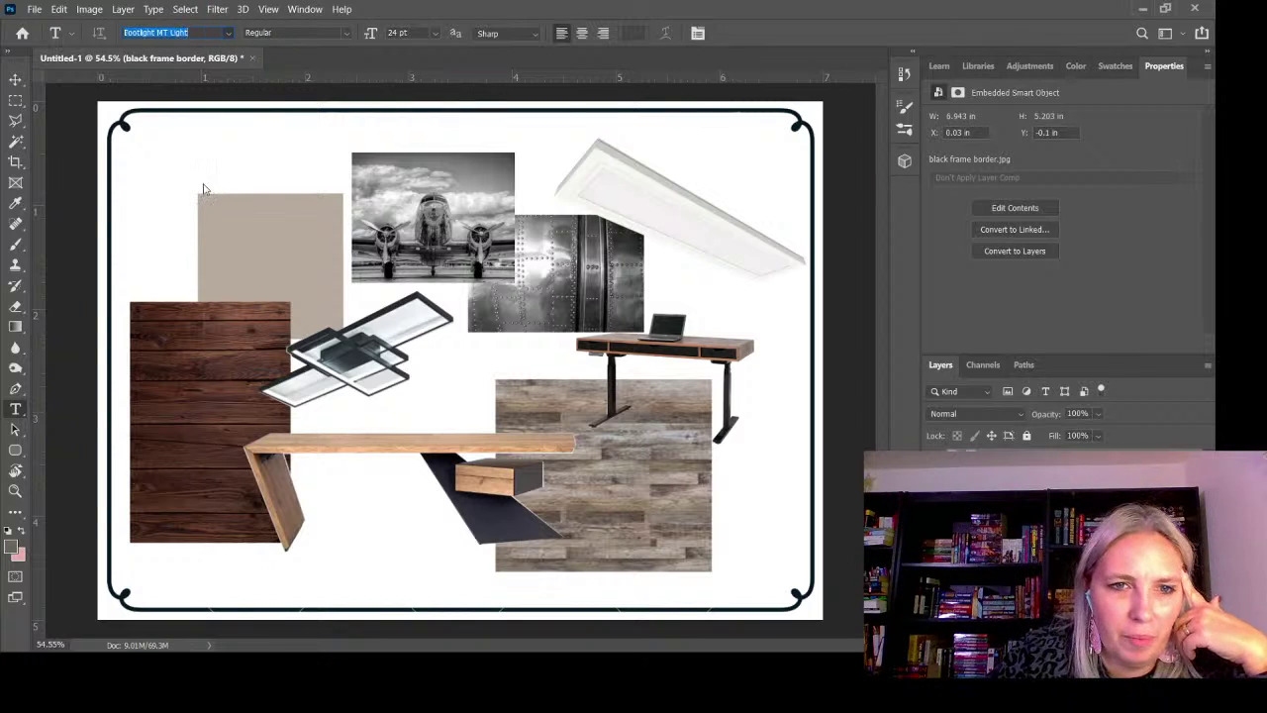
type("A")
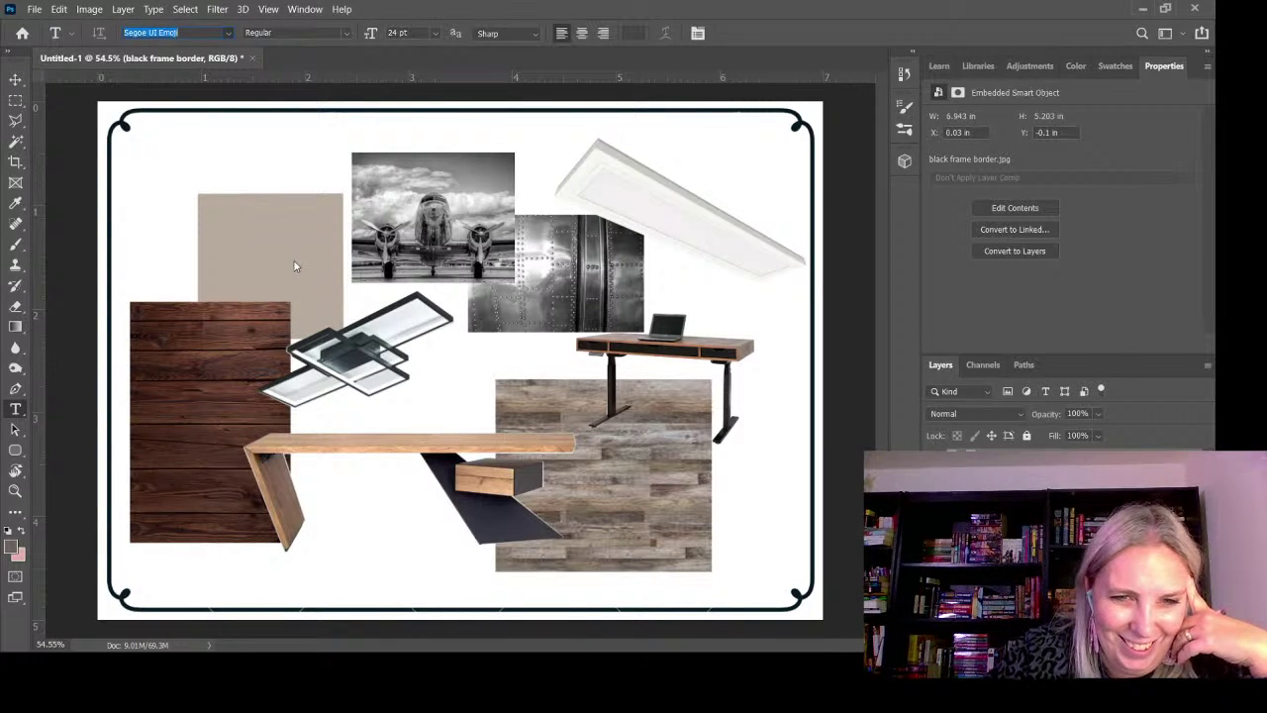
type("rim")
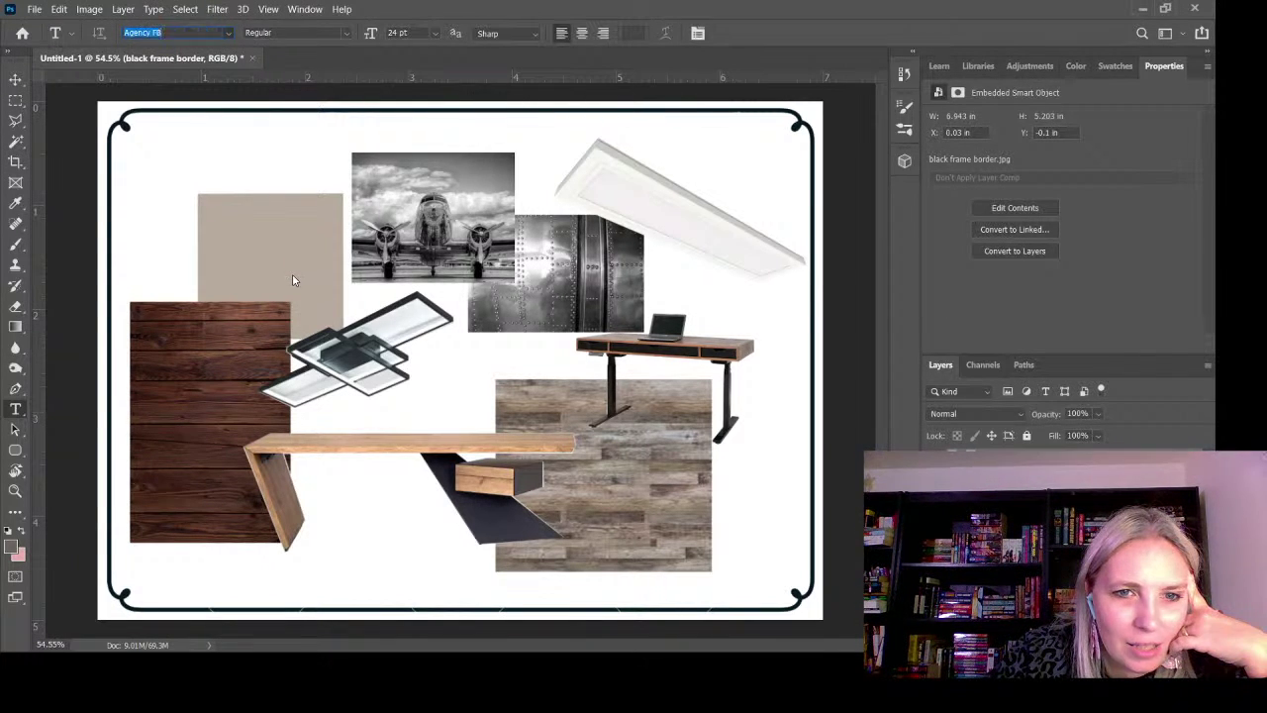
type("Bau")
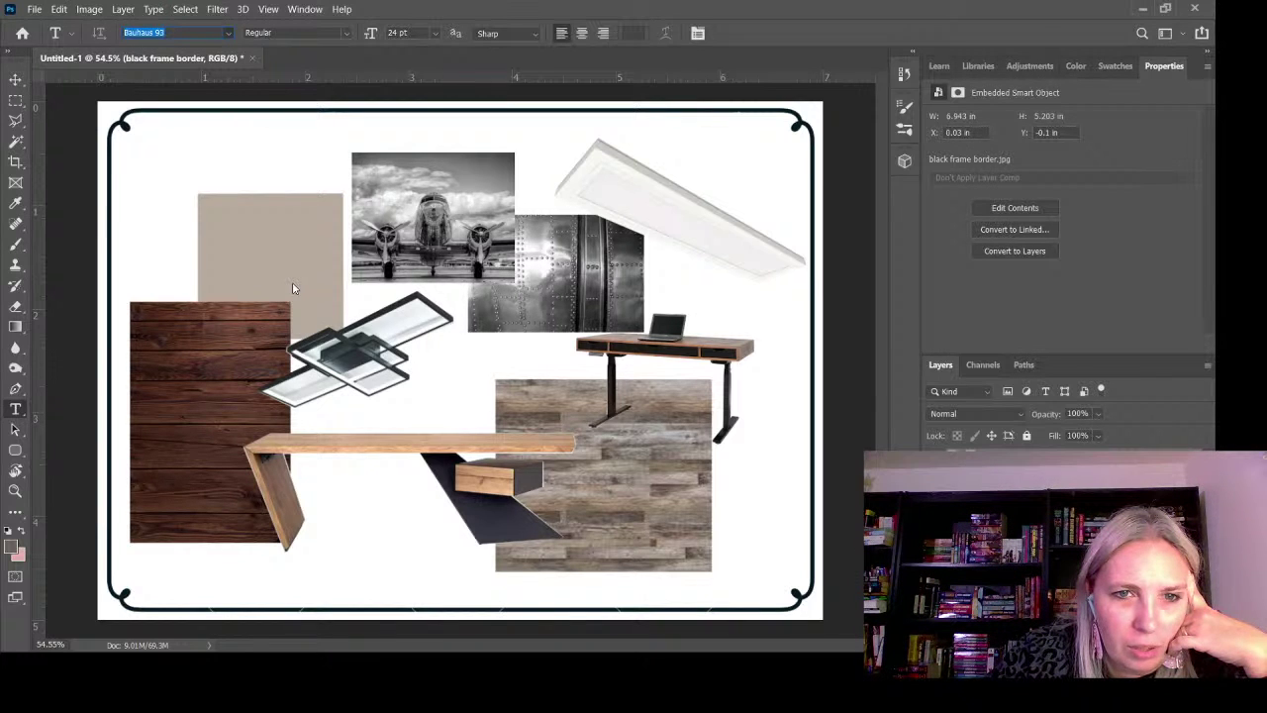
type("Br")
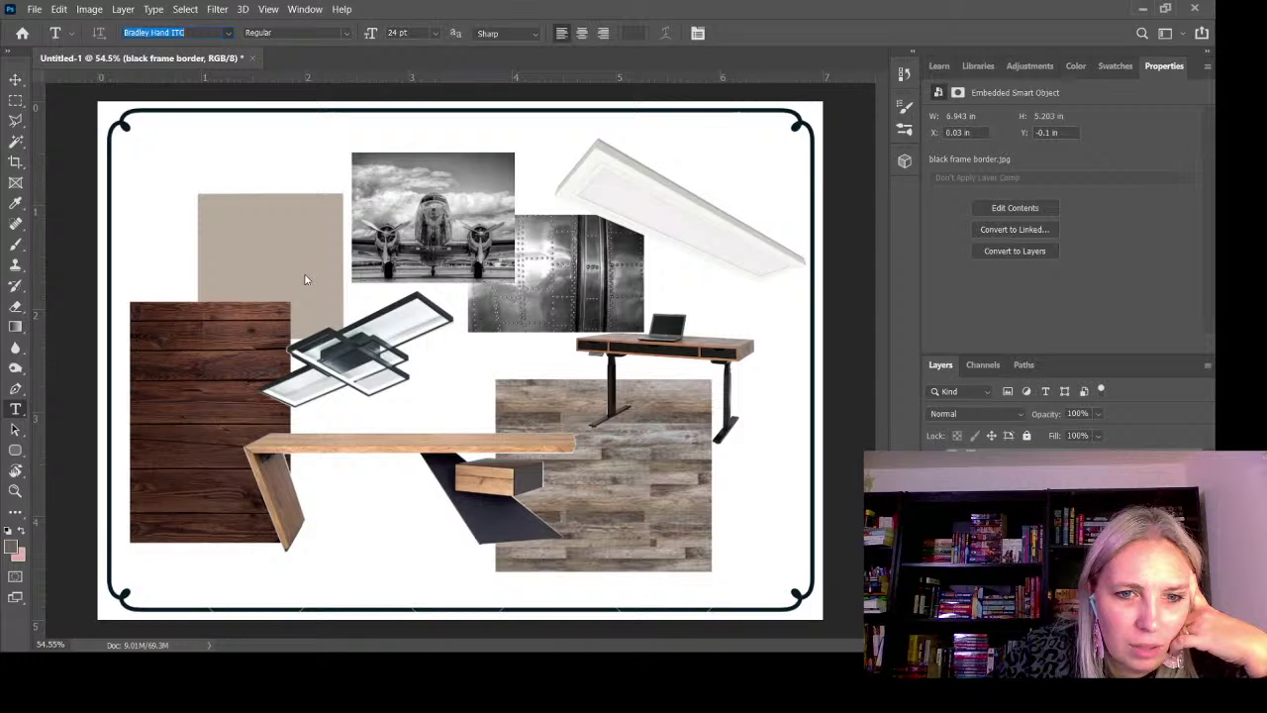
type("CalifCityblueprint")
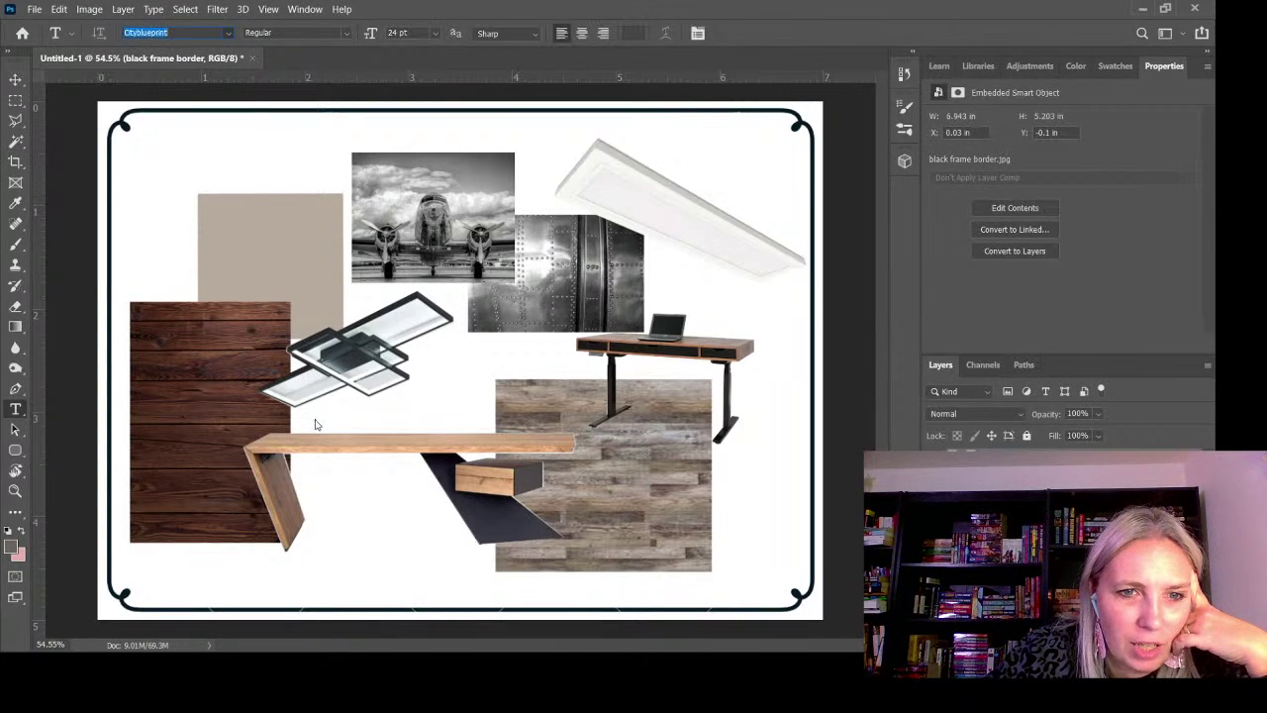
key("Return")
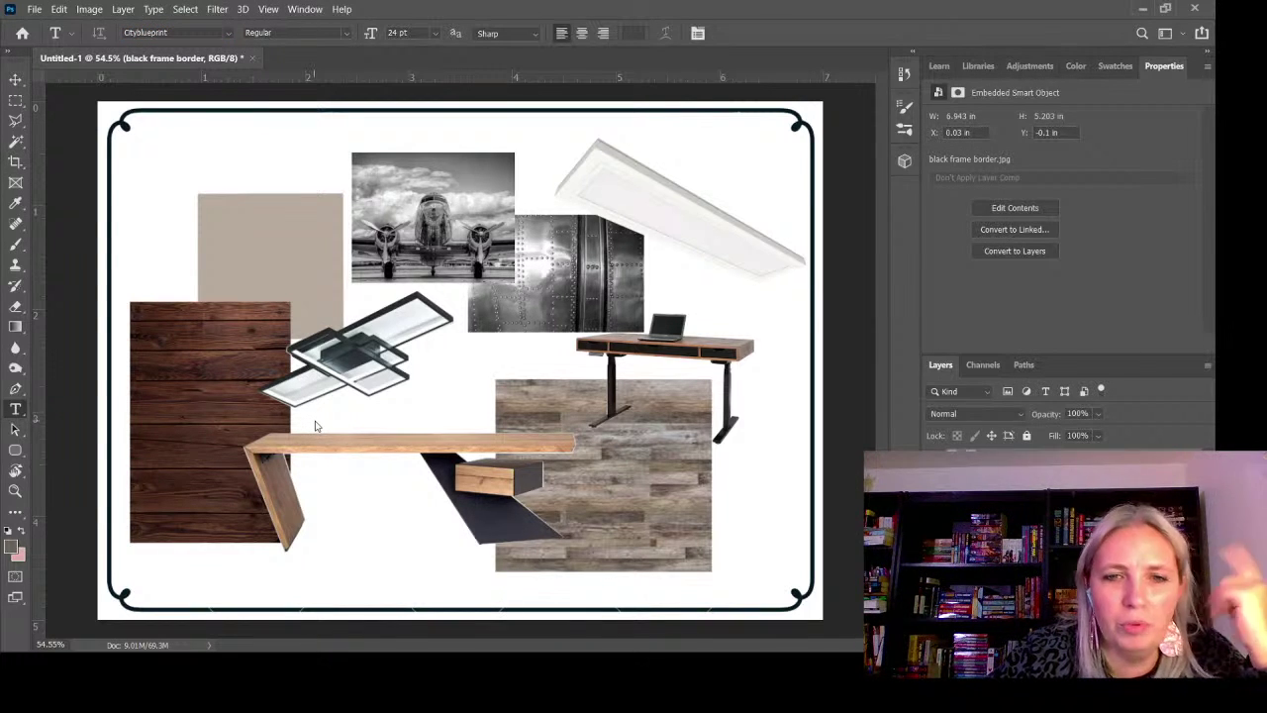
Add the title text "Office Materials Concept" below the dark wood swatch at the board's lower left
left_click(183, 576)
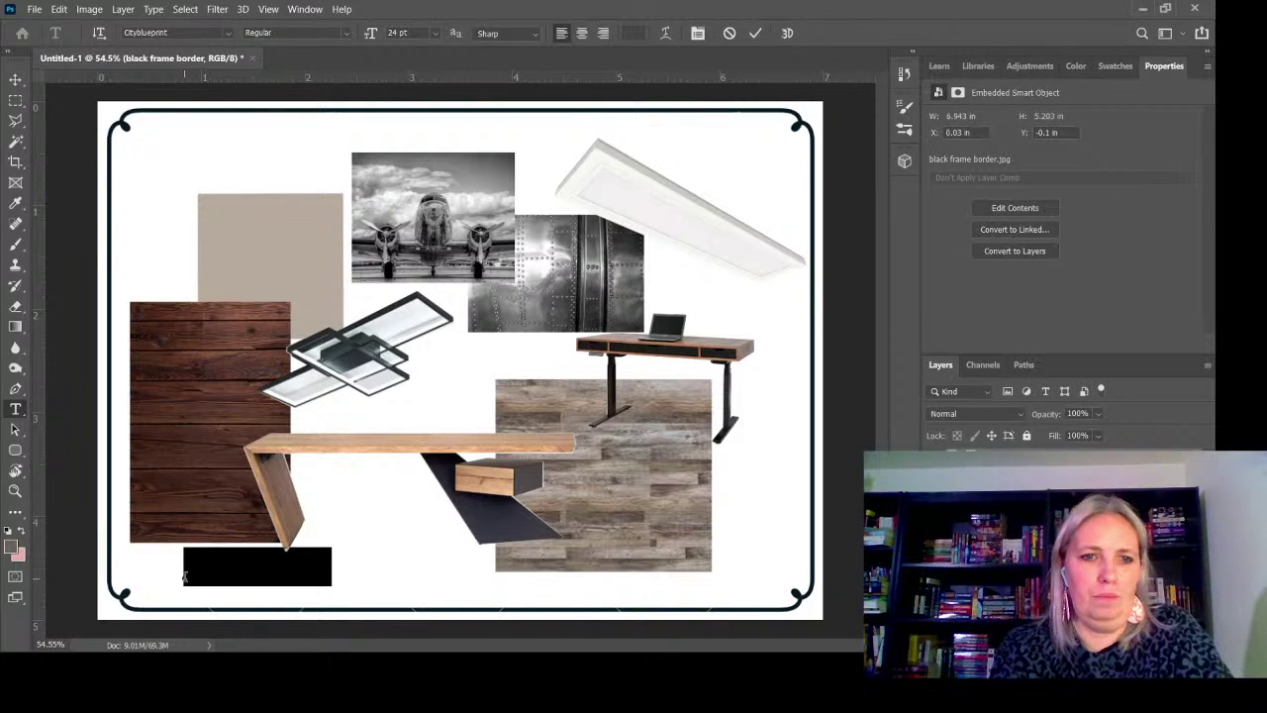
type("o")
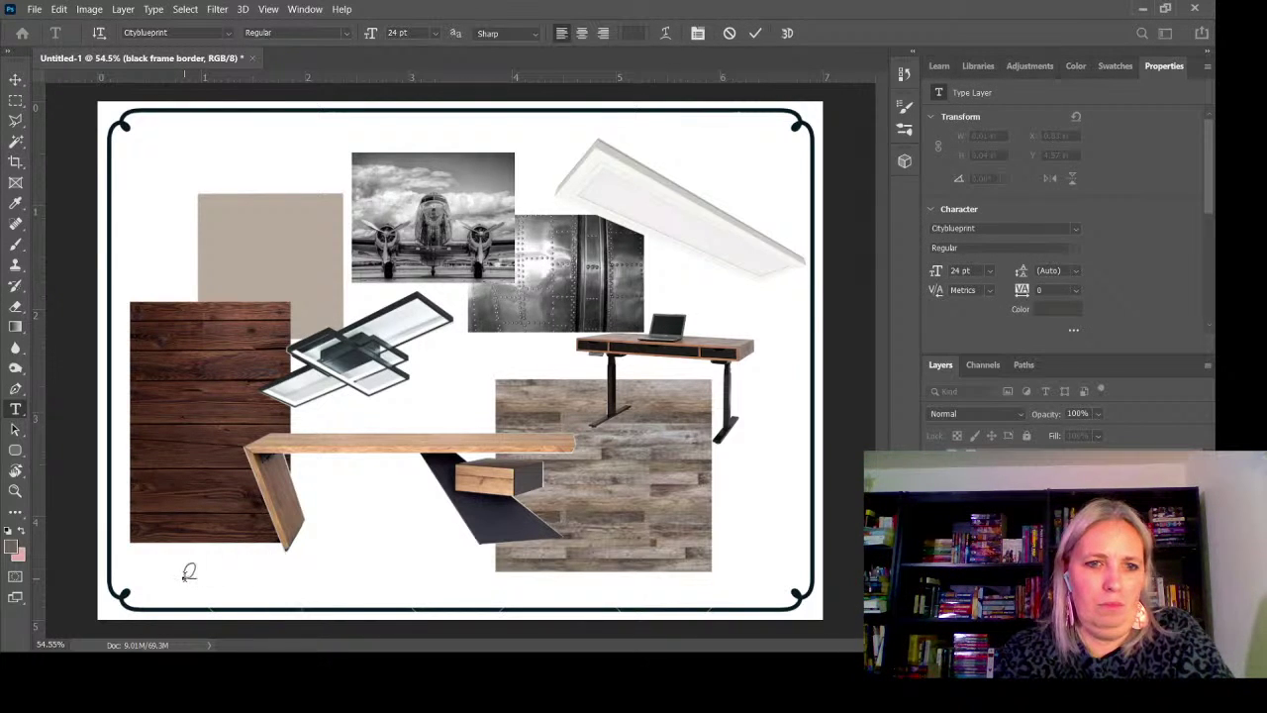
key("BackSpace")
type("Offic")
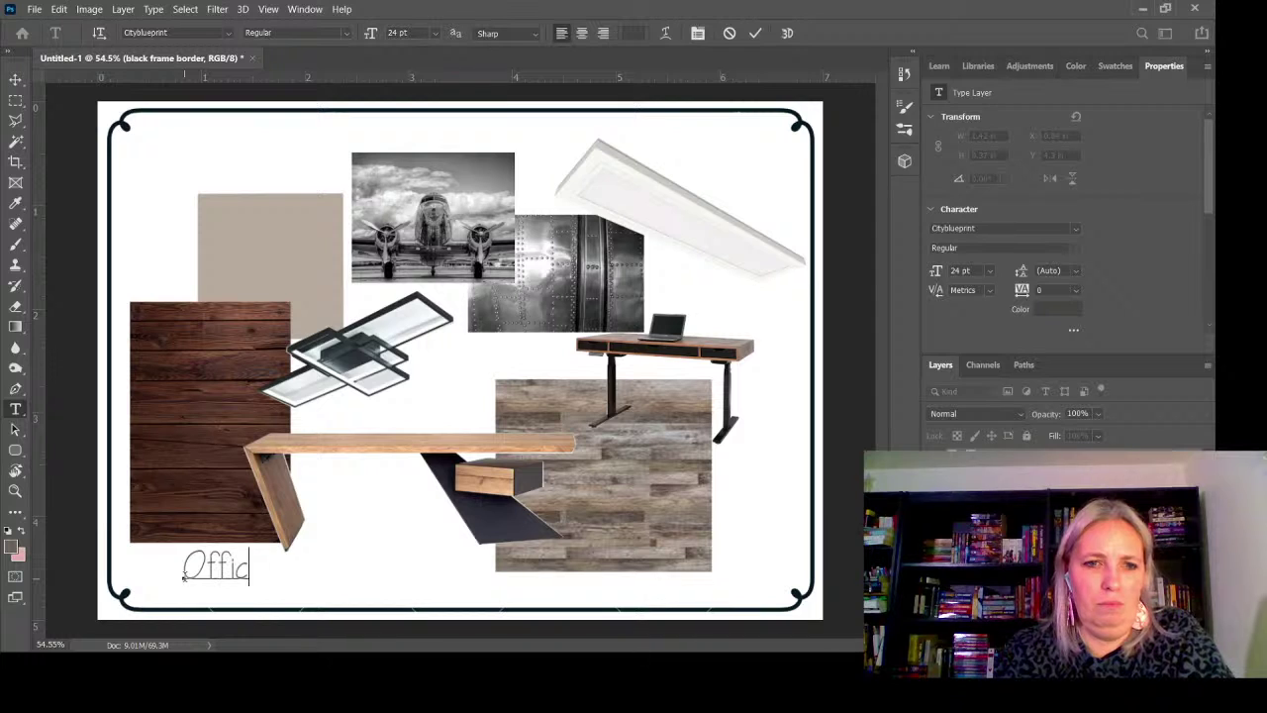
type("e Ma")
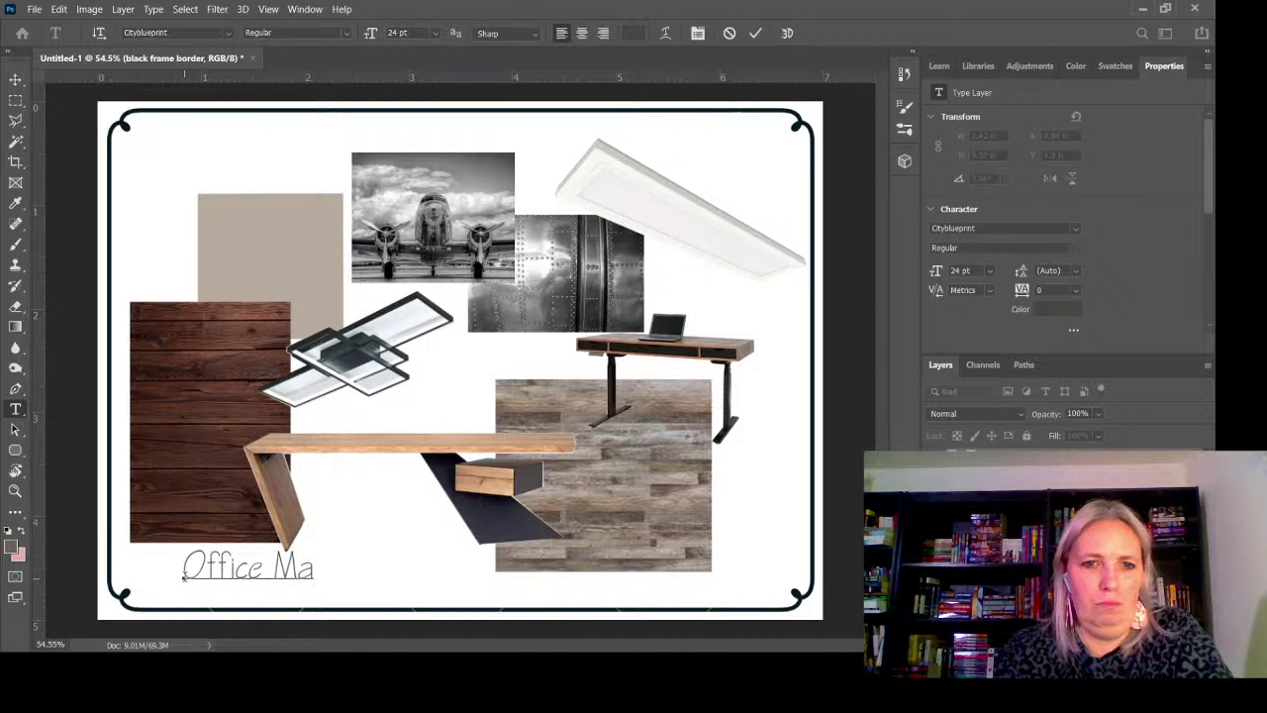
type("terials ")
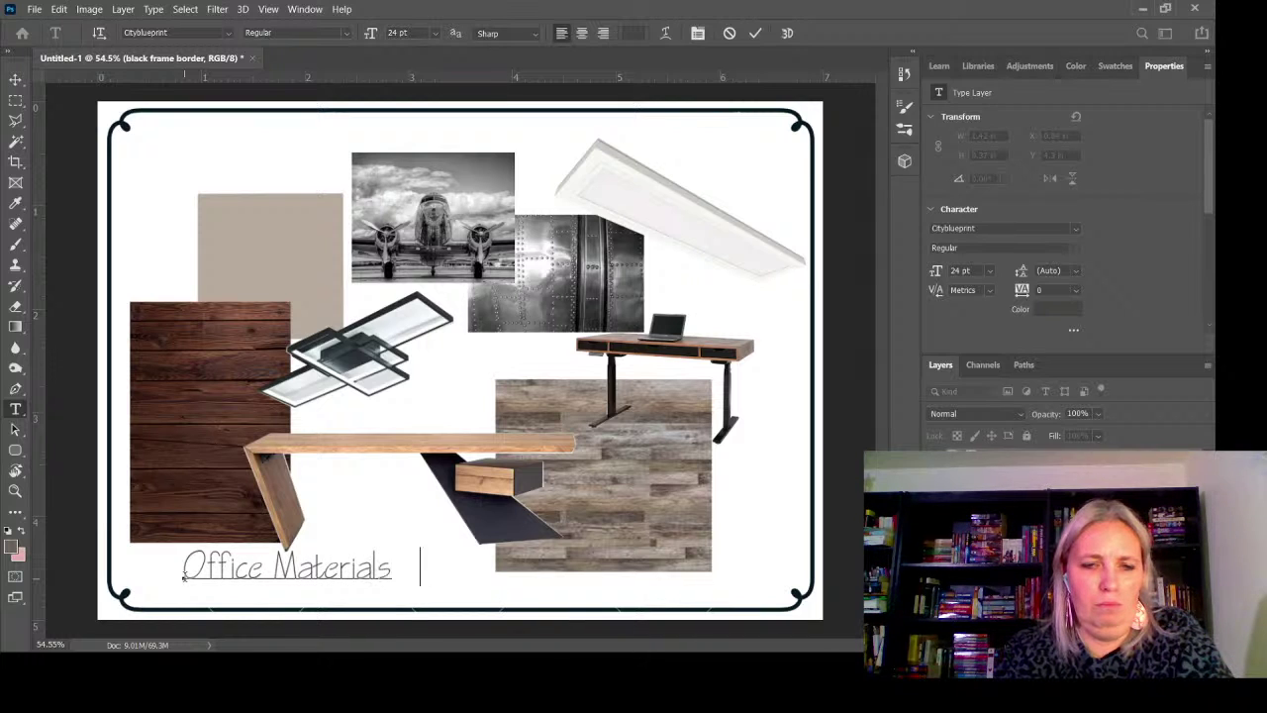
type("Concept")
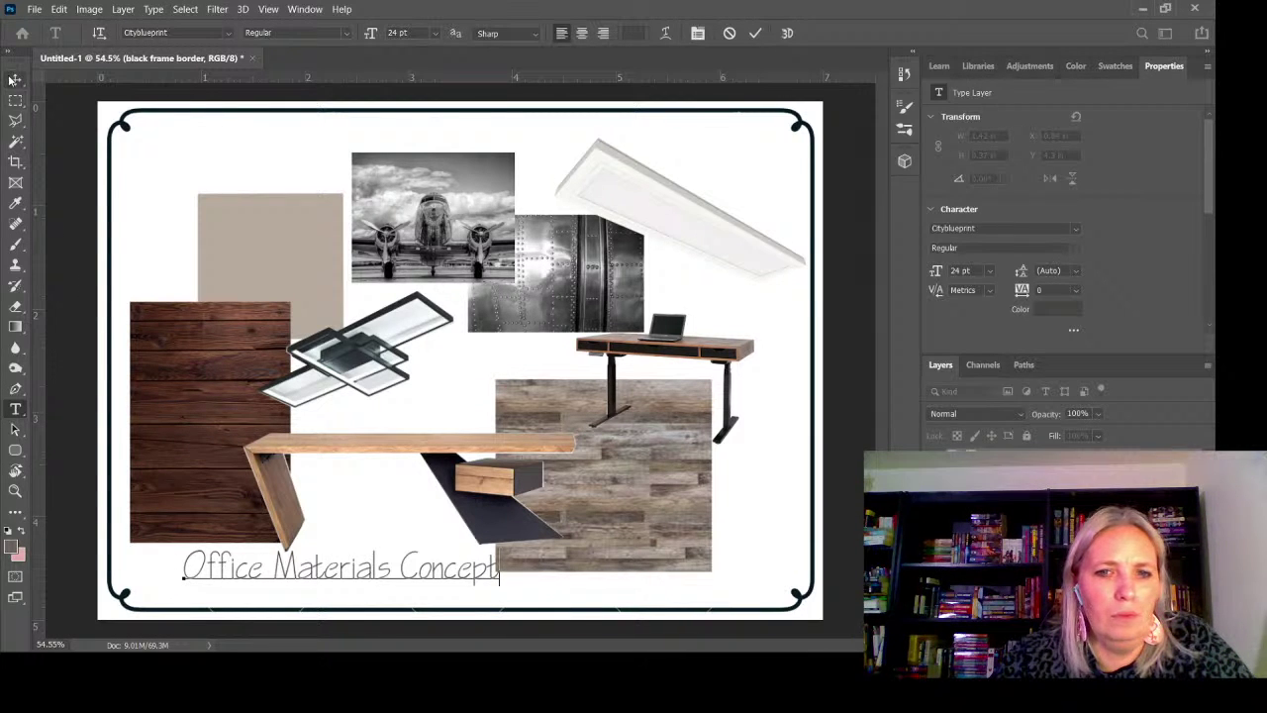
Move the title slightly left and down to about X 0.53 in, Y 4.35 in, and nudge it down a little further
left_click(14, 79)
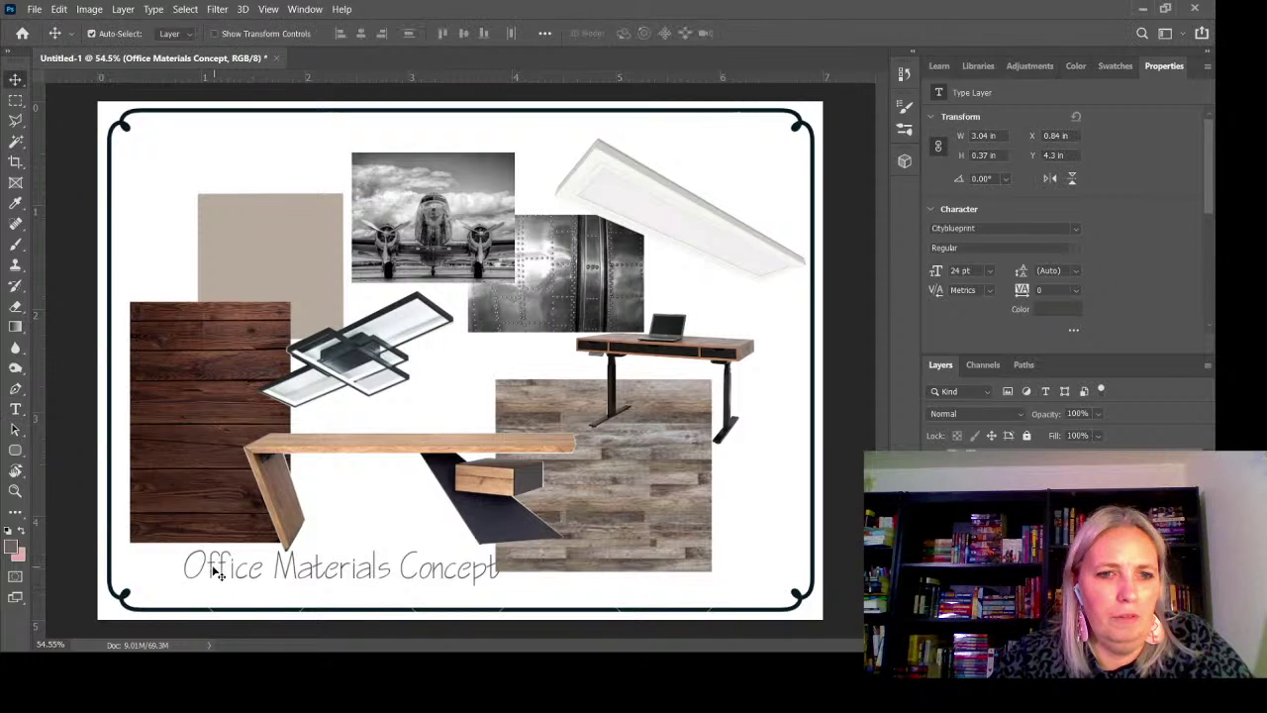
left_click_drag(217, 574, 184, 579)
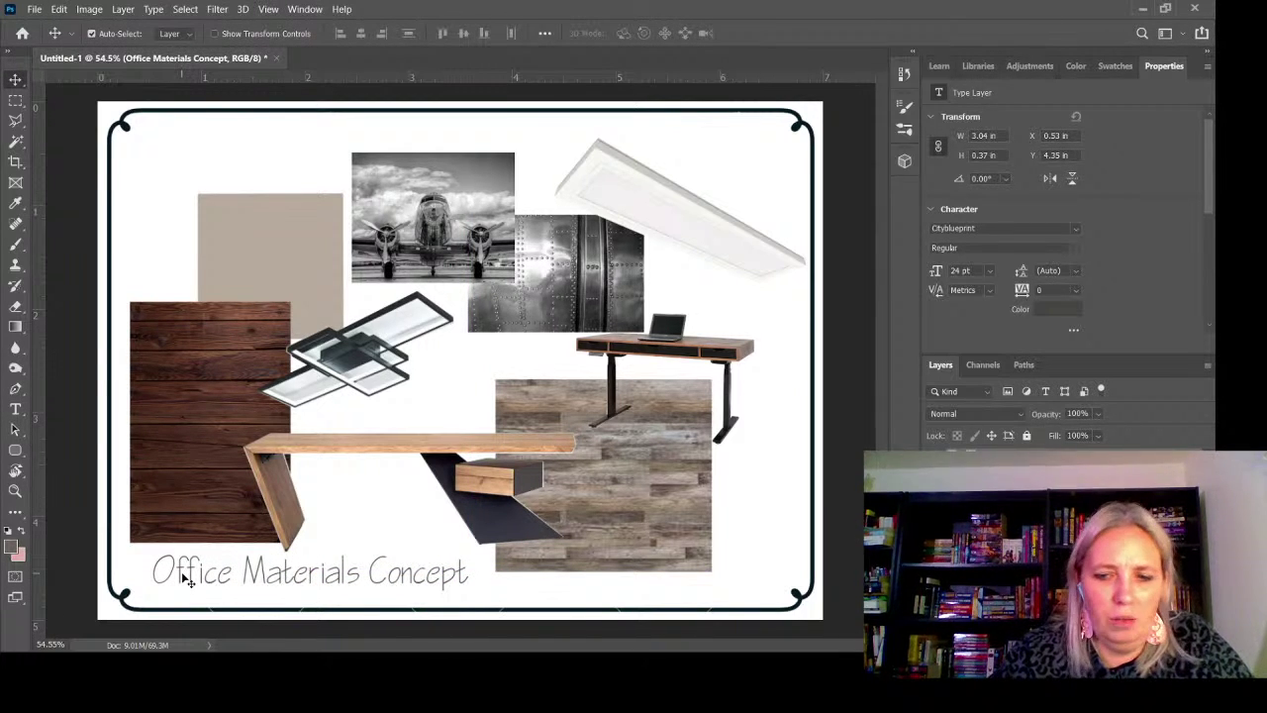
key("Down")
key("Down")
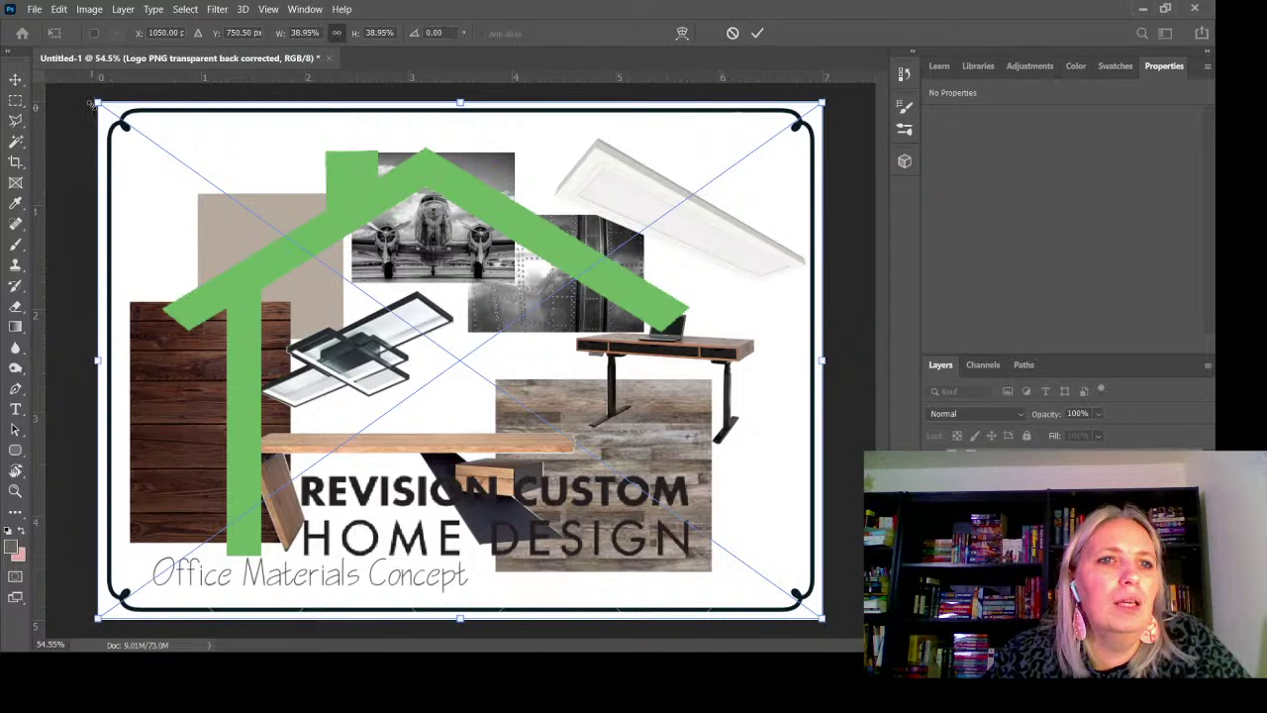
Shrink the placed Revision Custom Home Design logo to about 0.4 in wide in the frame's lower-right corner
left_click_drag(95, 101, 759, 582)
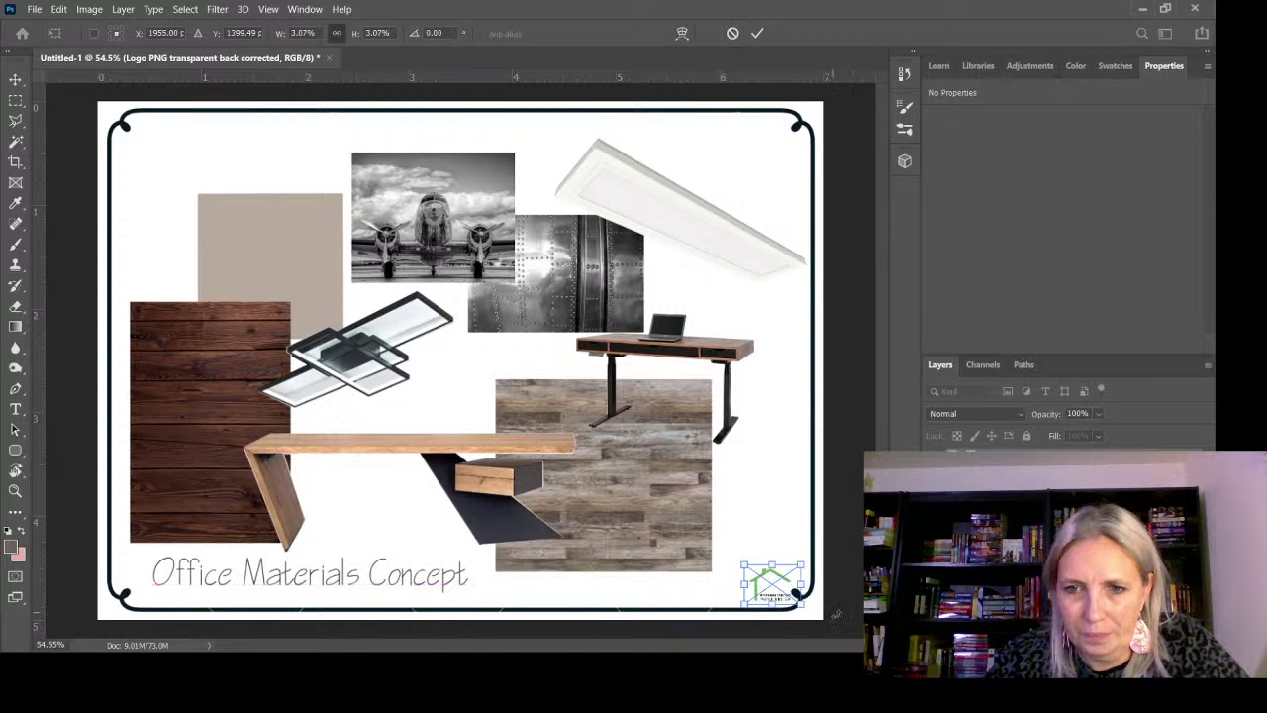
left_click(12, 85)
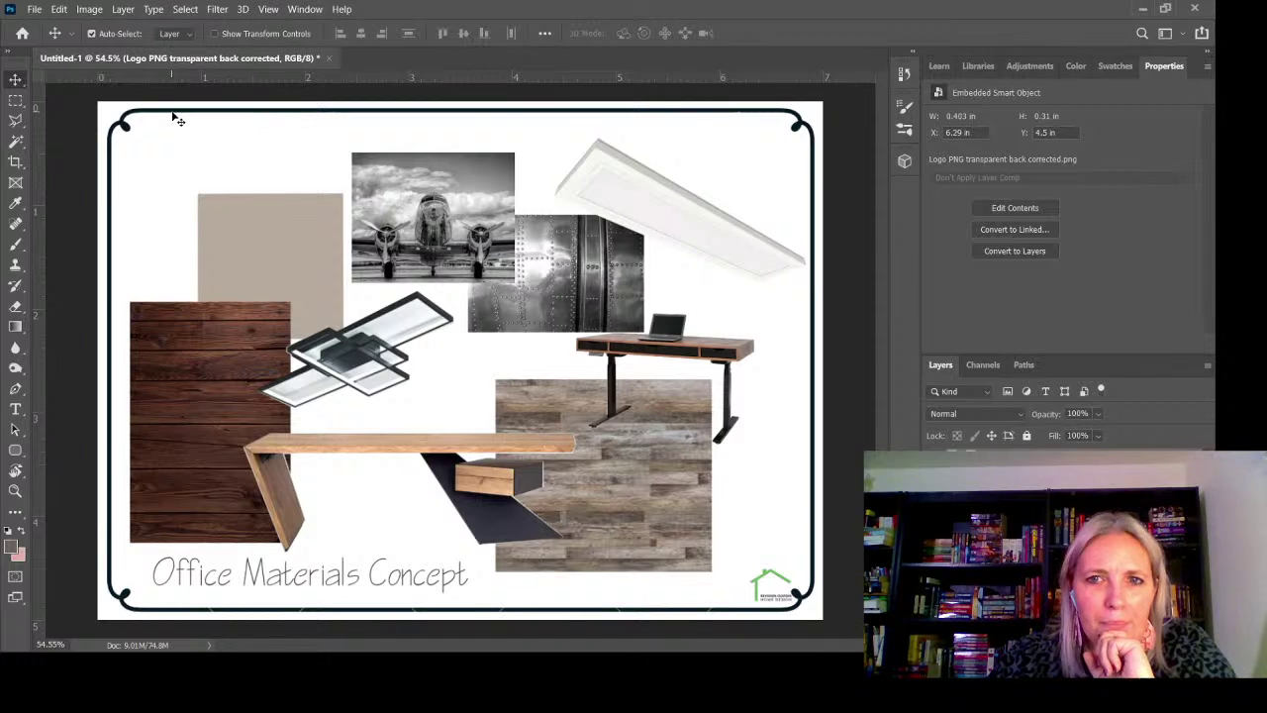
Enlarge the swatches, desks, lights and artwork together to 105.88% and refit the black frame around them at X 0.05 in, Y -0.12 in
left_click_drag(173, 117, 182, 603)
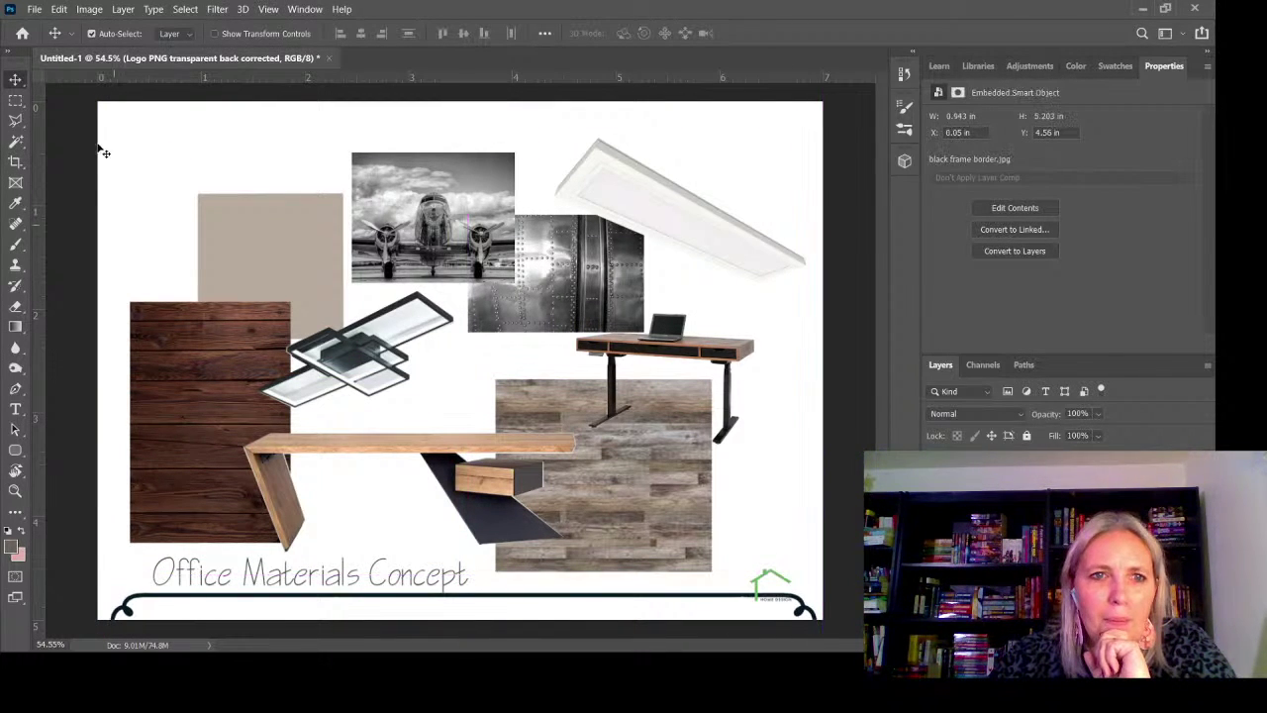
left_click_drag(76, 125, 837, 552)
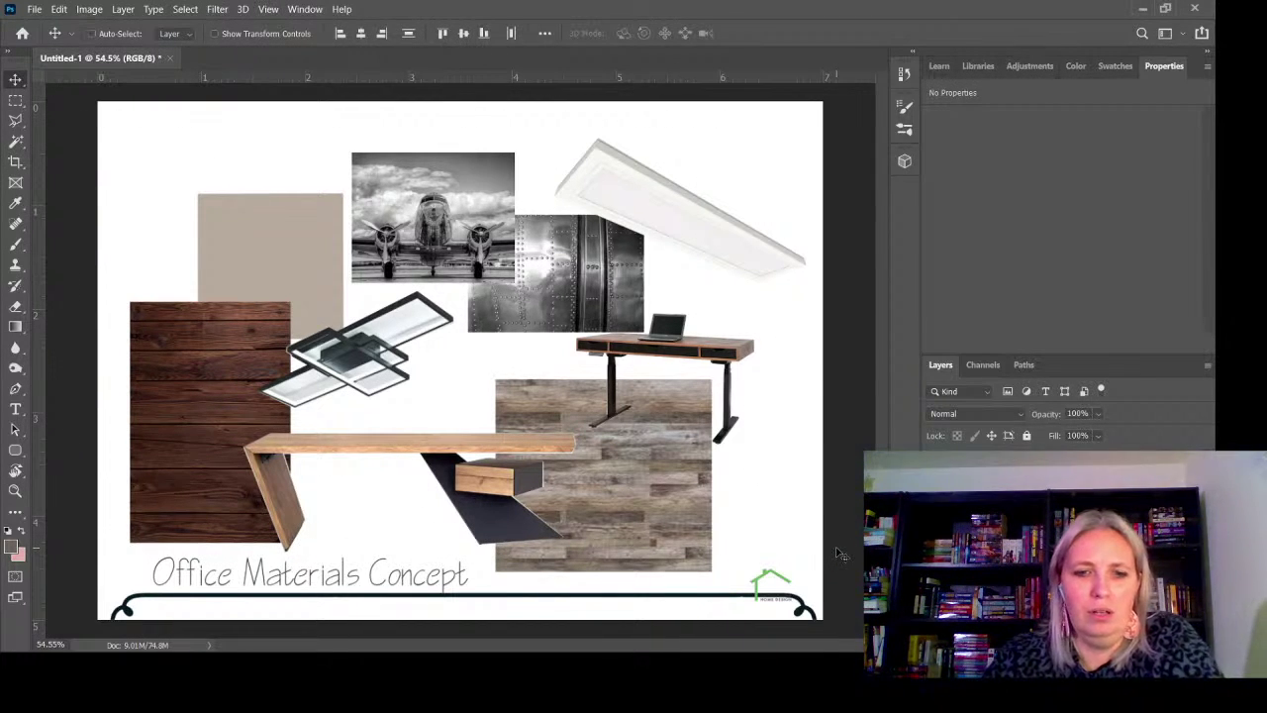
key("ctrl+t")
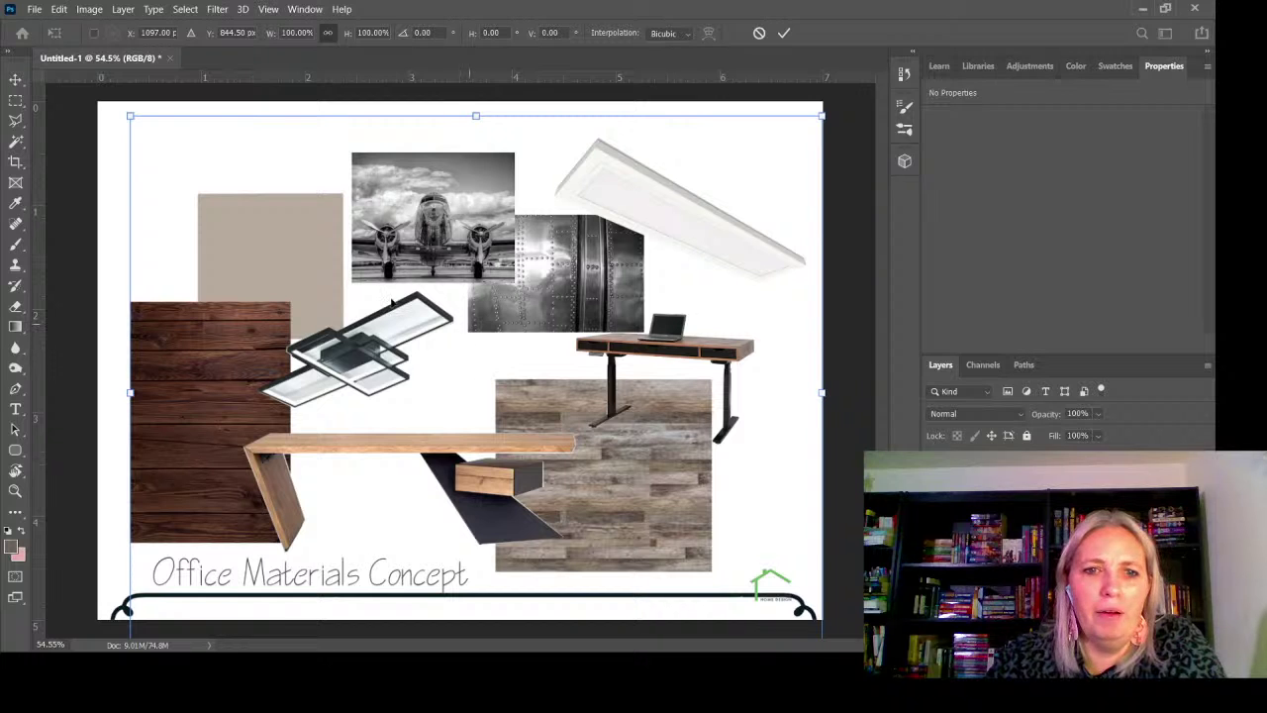
left_click_drag(130, 117, 89, 84)
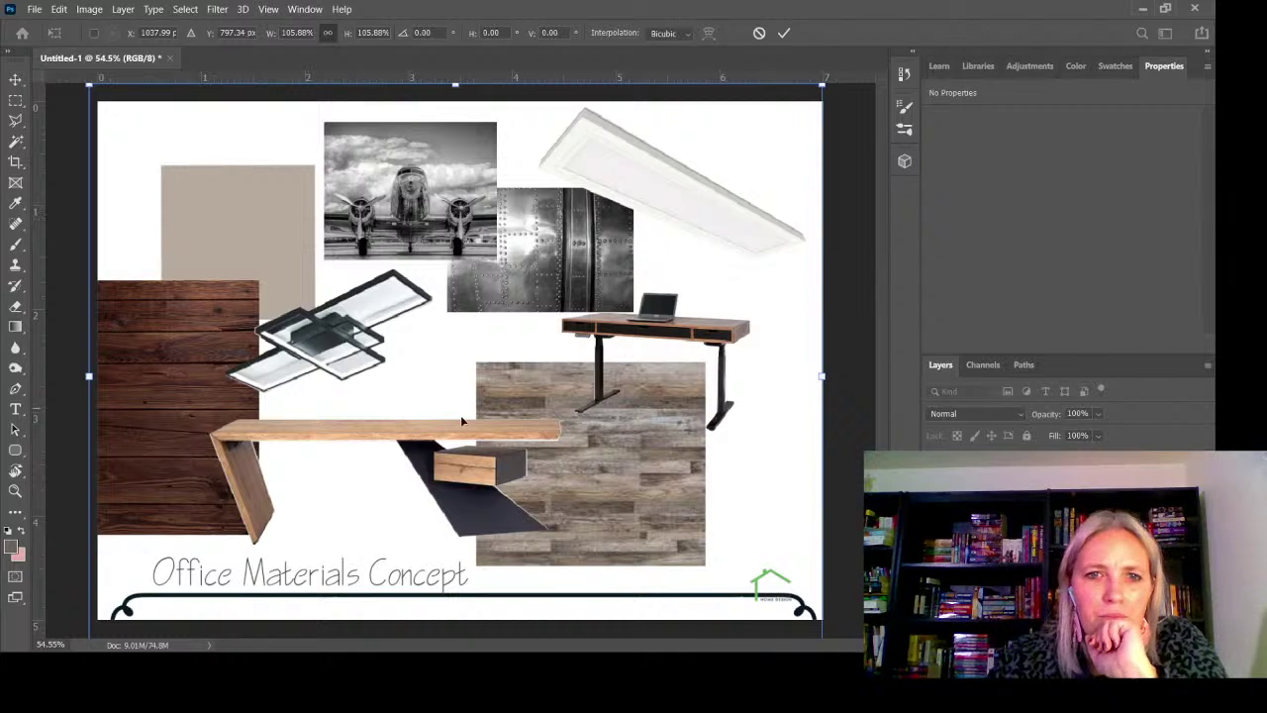
left_click_drag(508, 428, 539, 444)
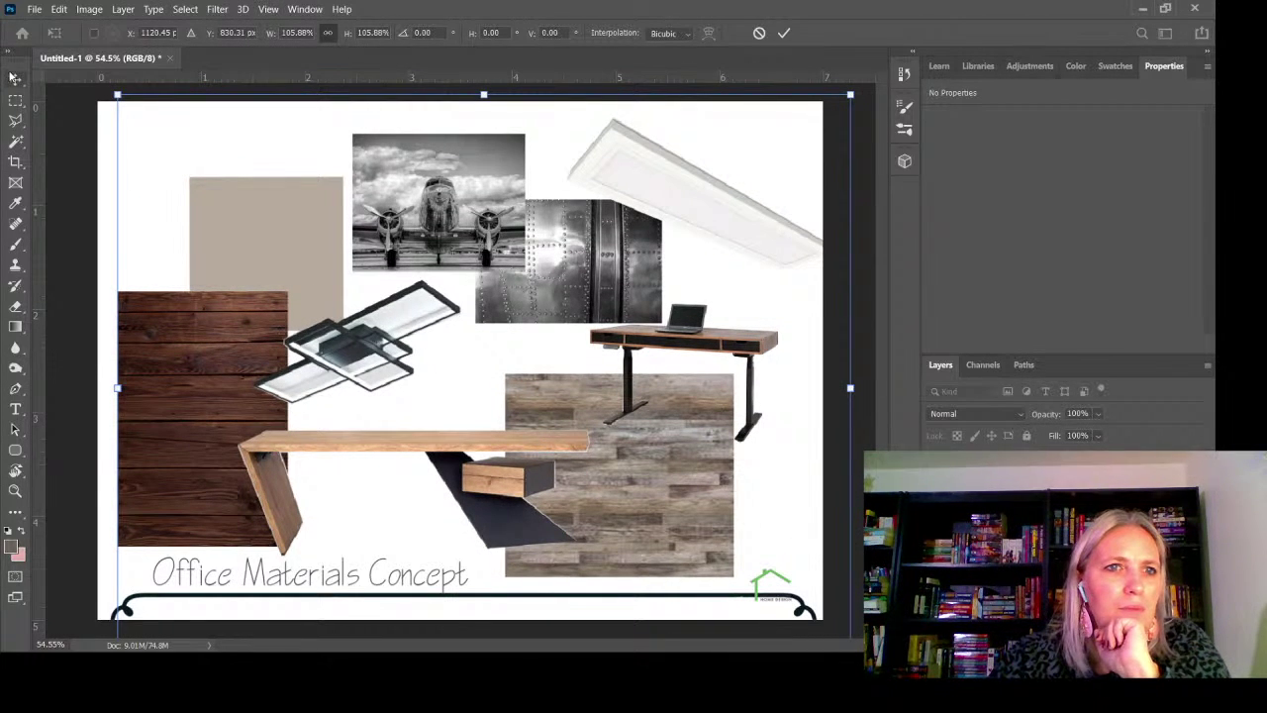
left_click(15, 79)
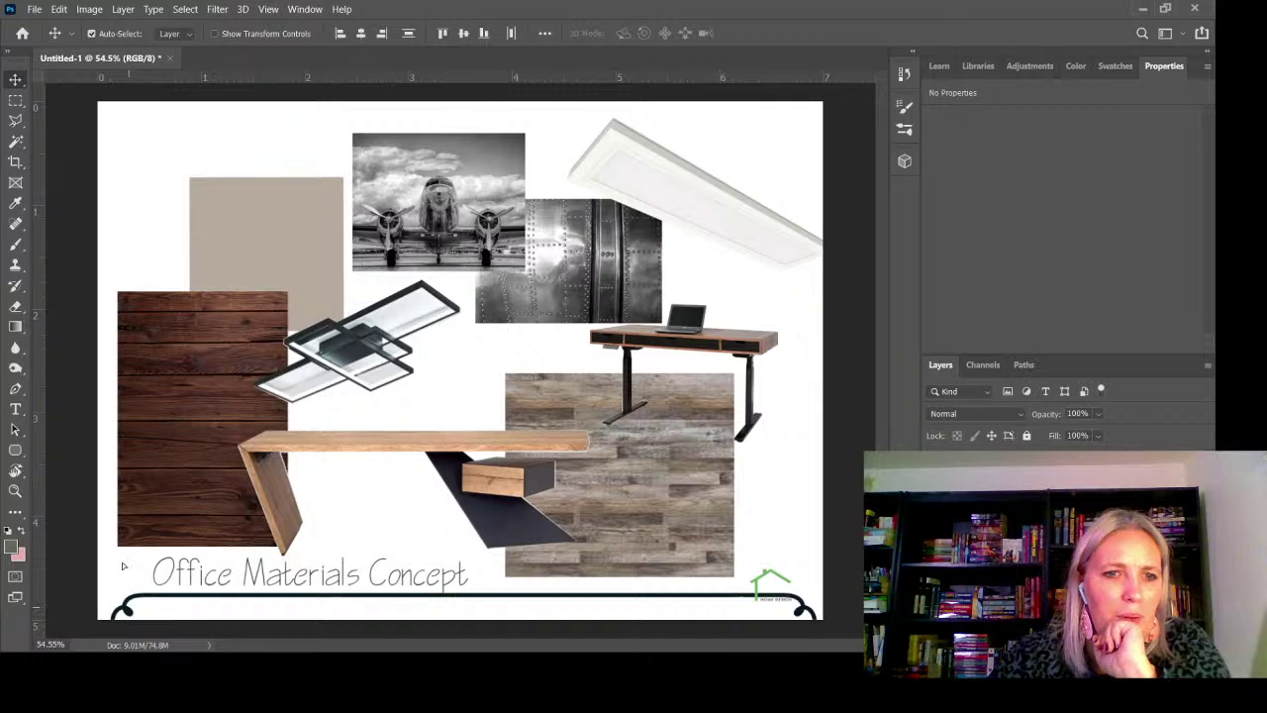
left_click_drag(135, 615, 133, 130)
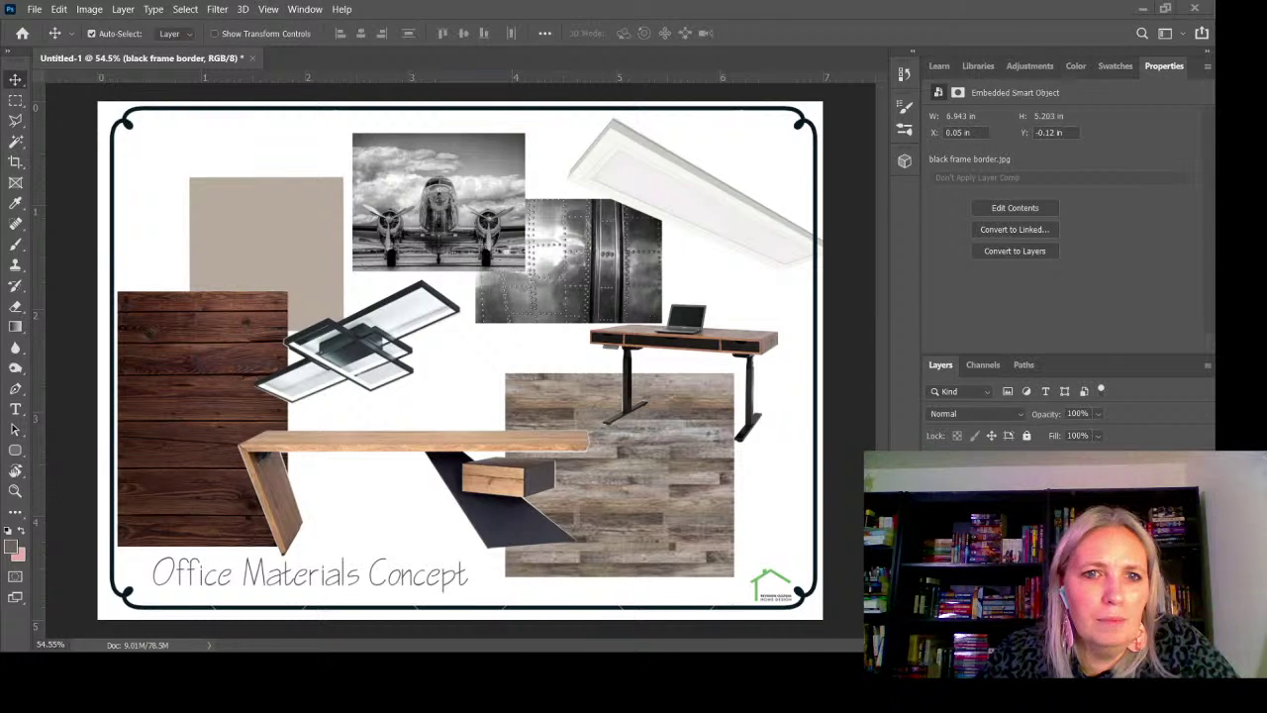
Place the potted plant image across the full canvas width and activate the Magnetic Lasso tool
left_click_drag(1266, 371, 684, 371)
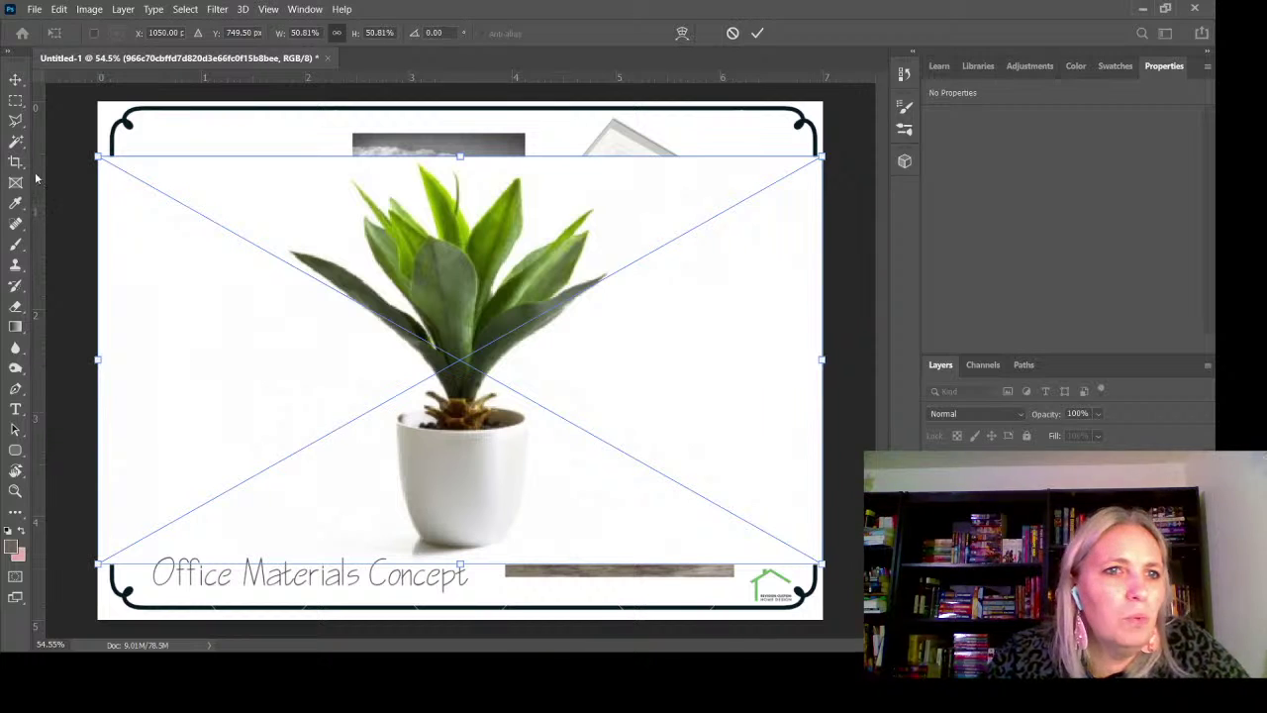
left_click(16, 121)
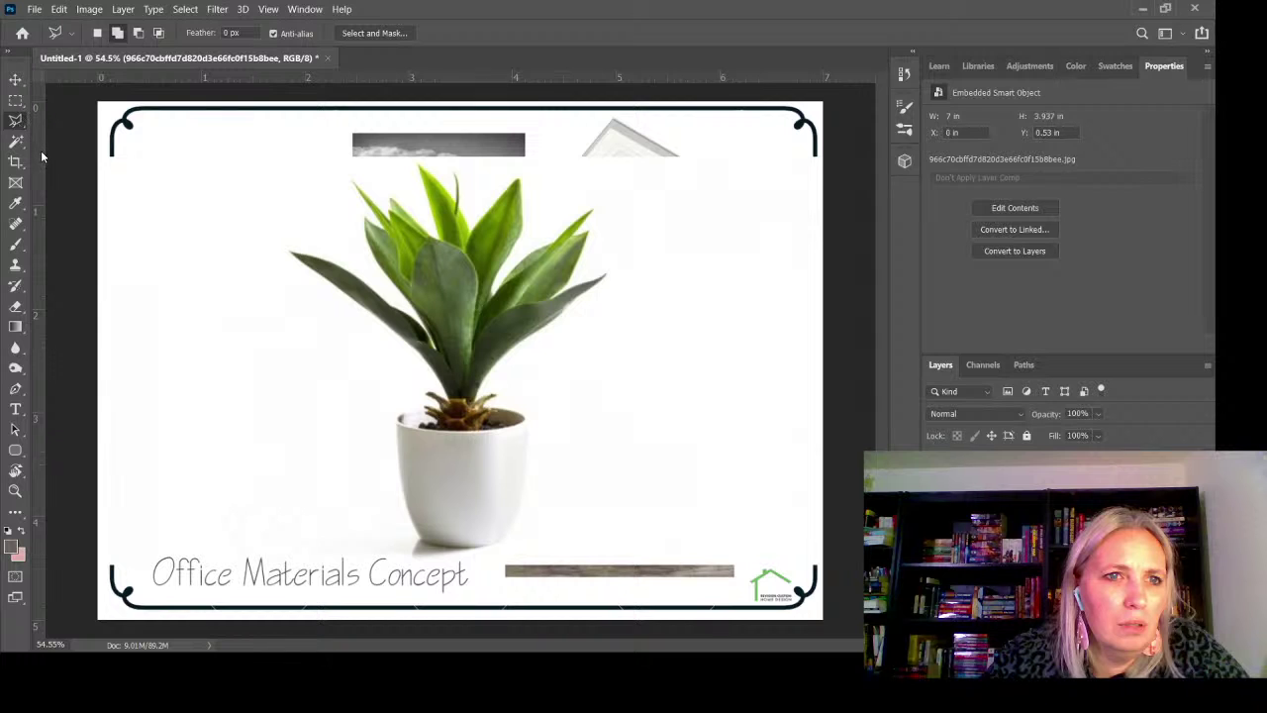
key("shift+l")
key("shift+l")
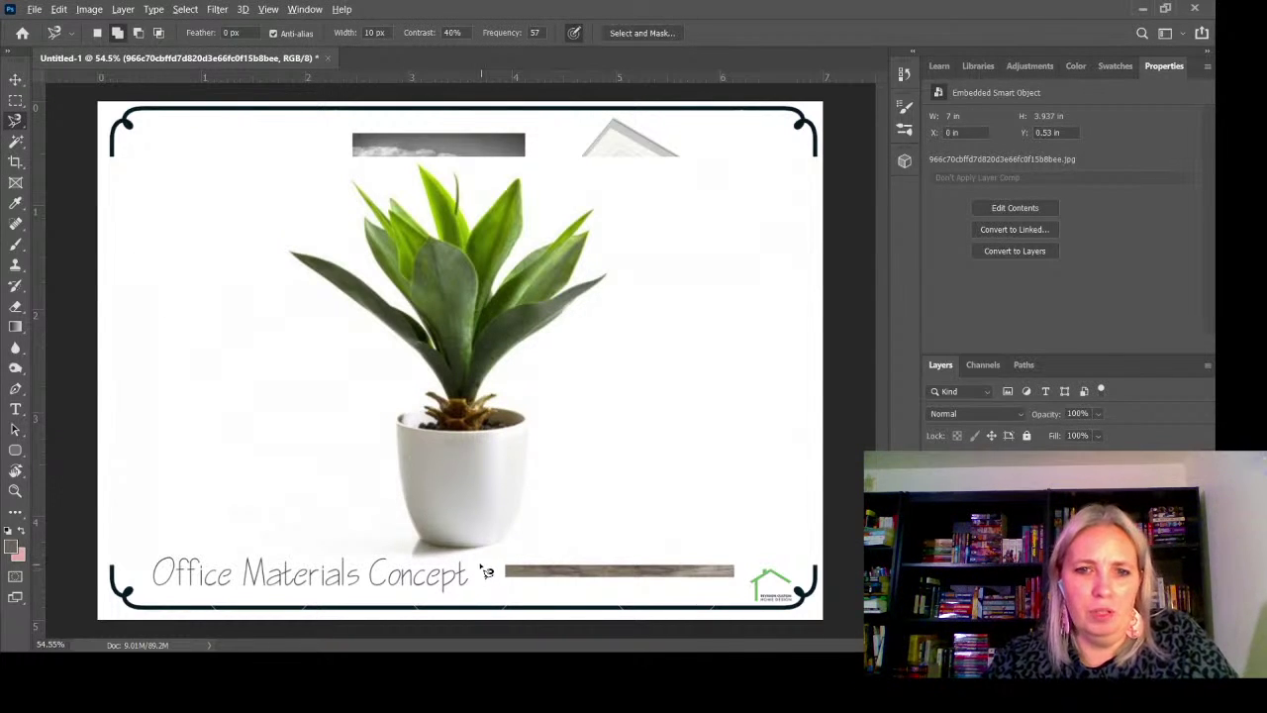
scroll(483, 586, "up", 8)
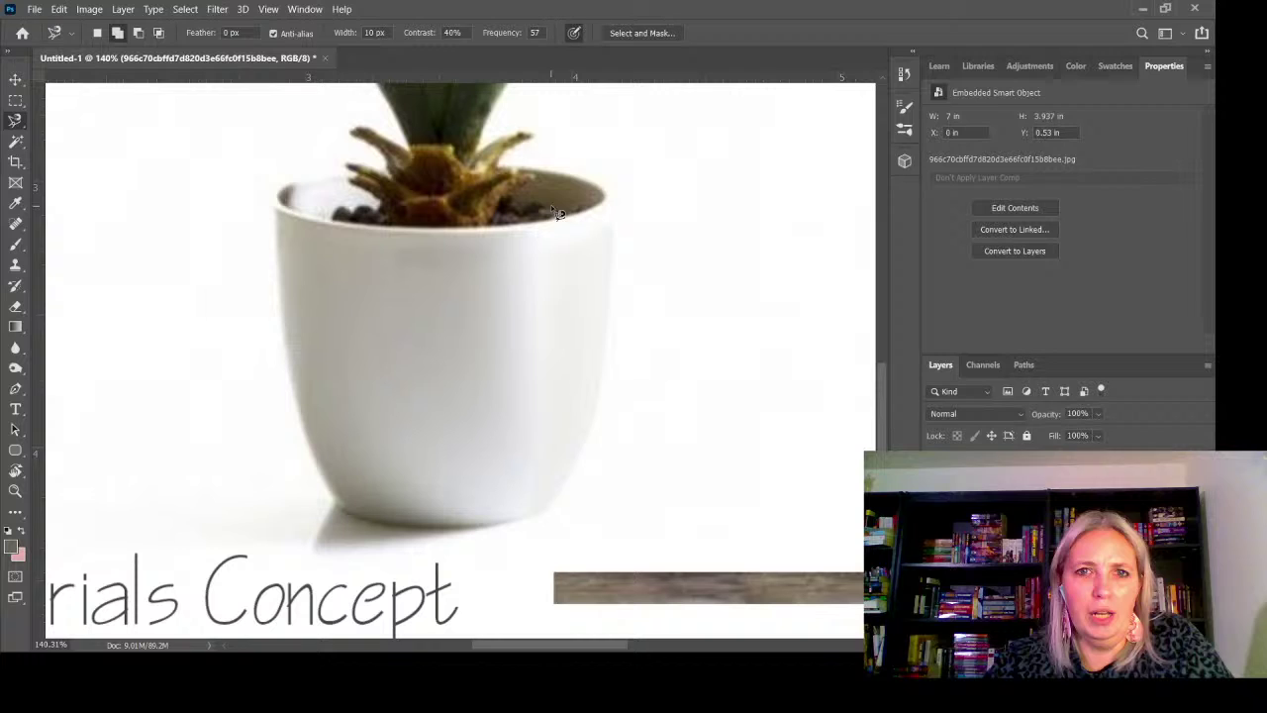
left_click(495, 165)
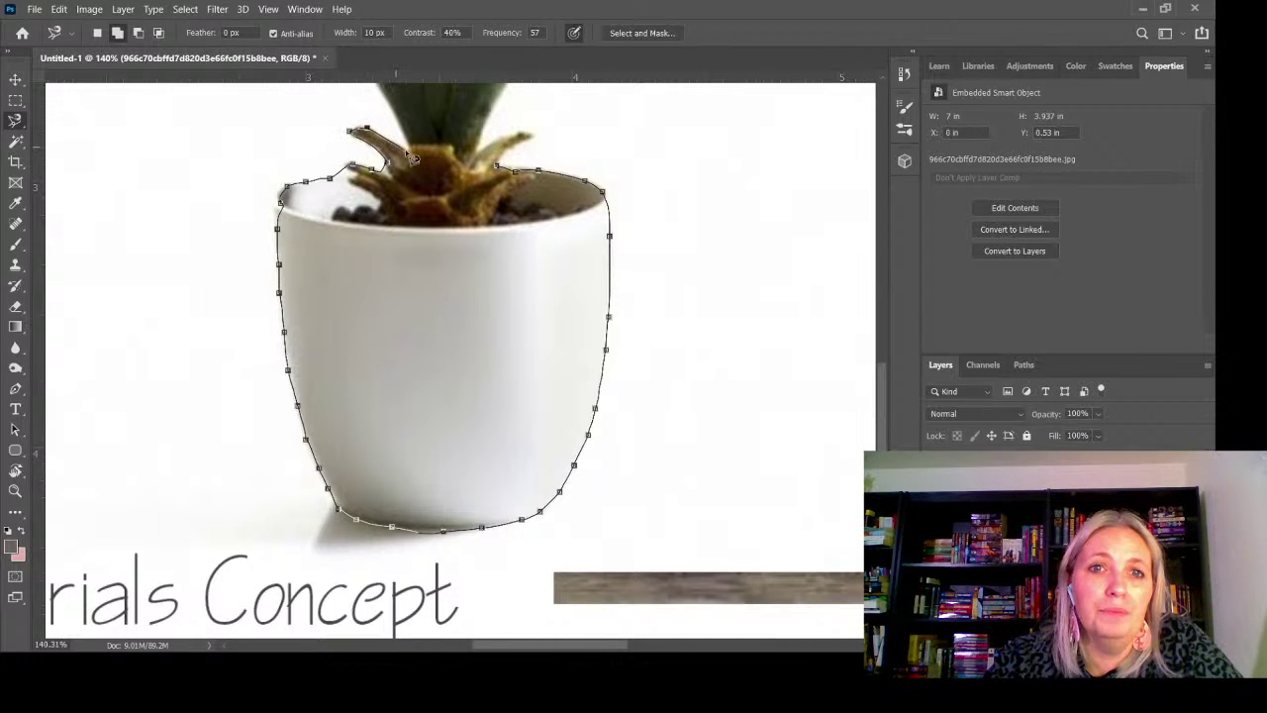
scroll(433, 301, "down", 5)
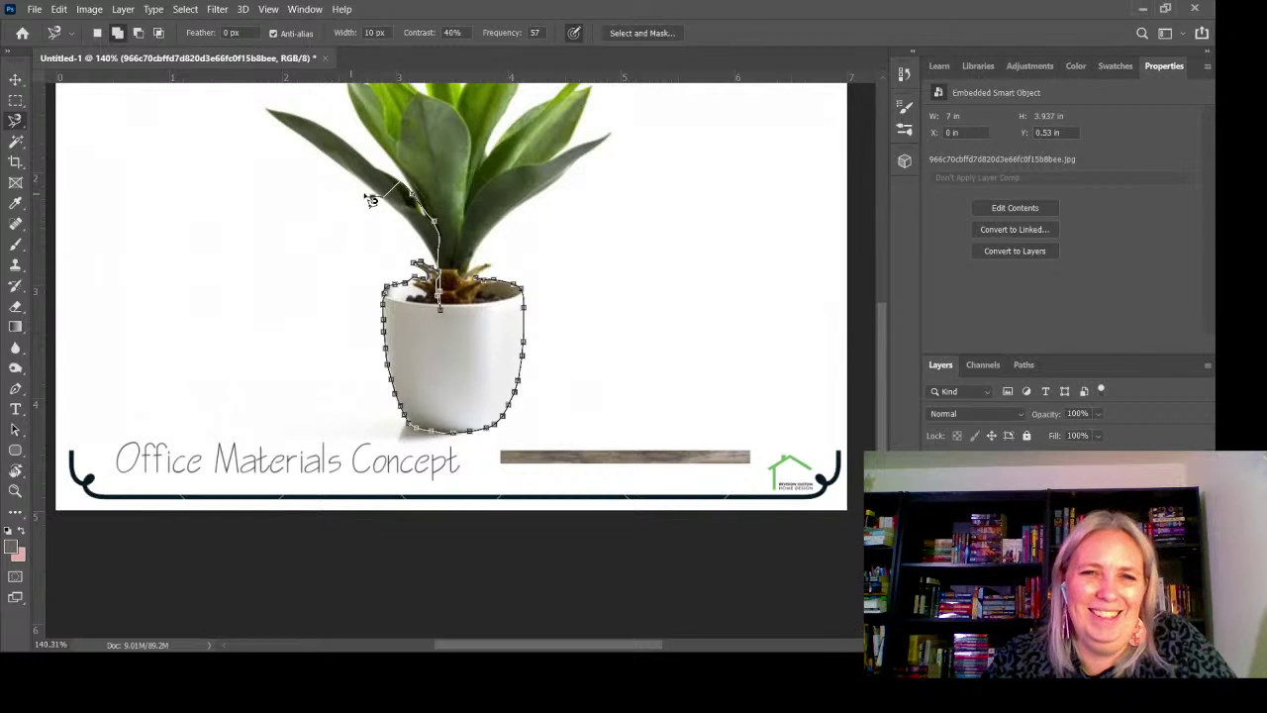
scroll(366, 196, "down", 2)
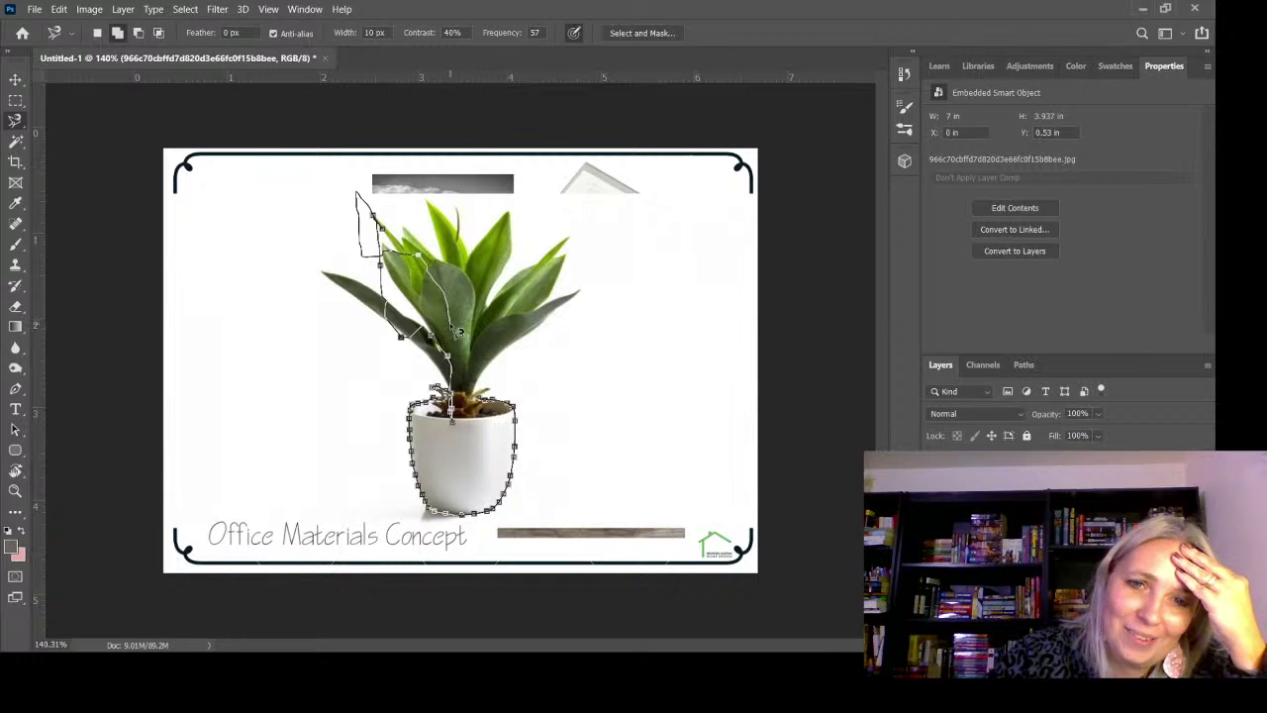
scroll(458, 332, "up", 1)
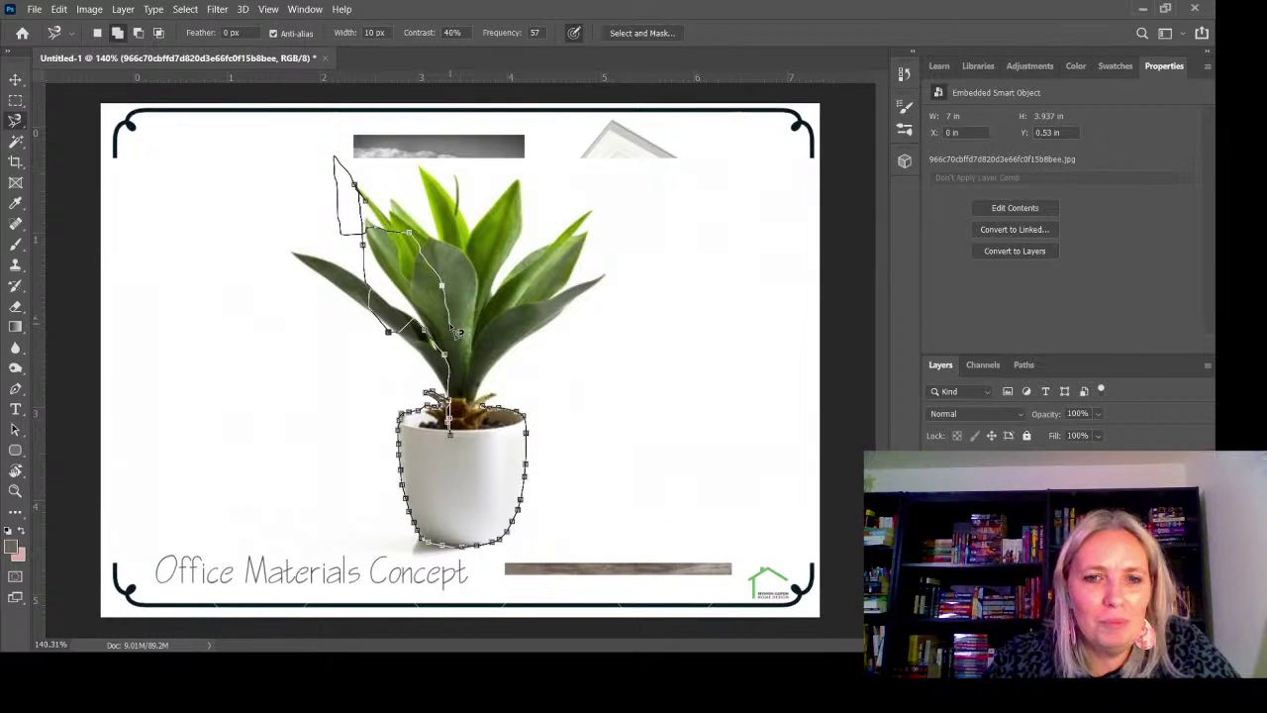
scroll(457, 333, "up", 1)
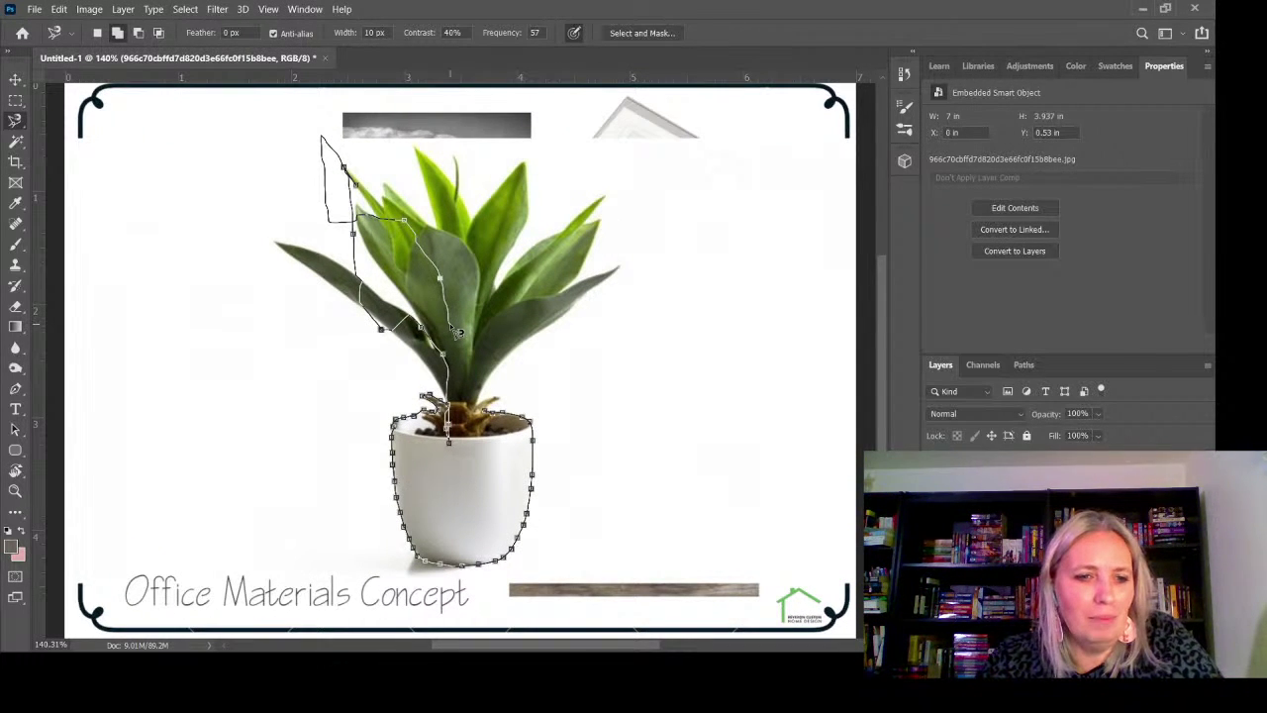
key("ctrl+d")
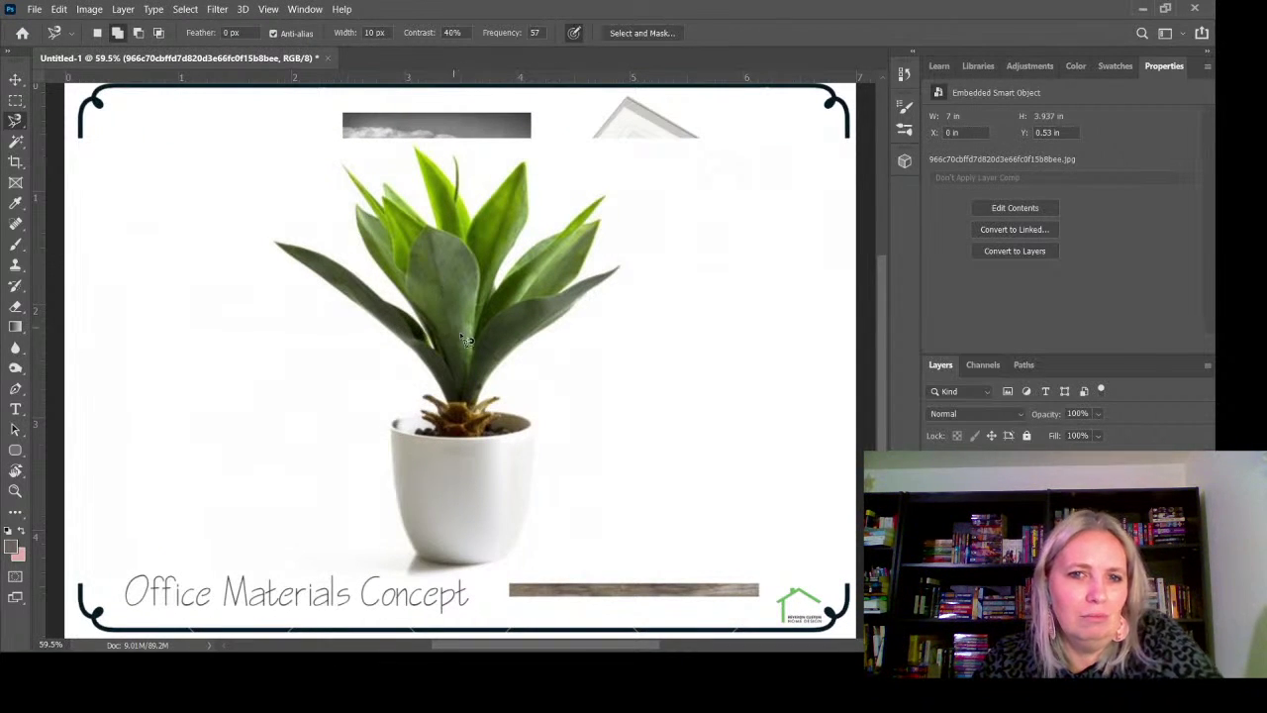
Trace the outline of the white pot and the plant's leaves with the Magnetic Lasso into a closed selection
left_click(487, 411)
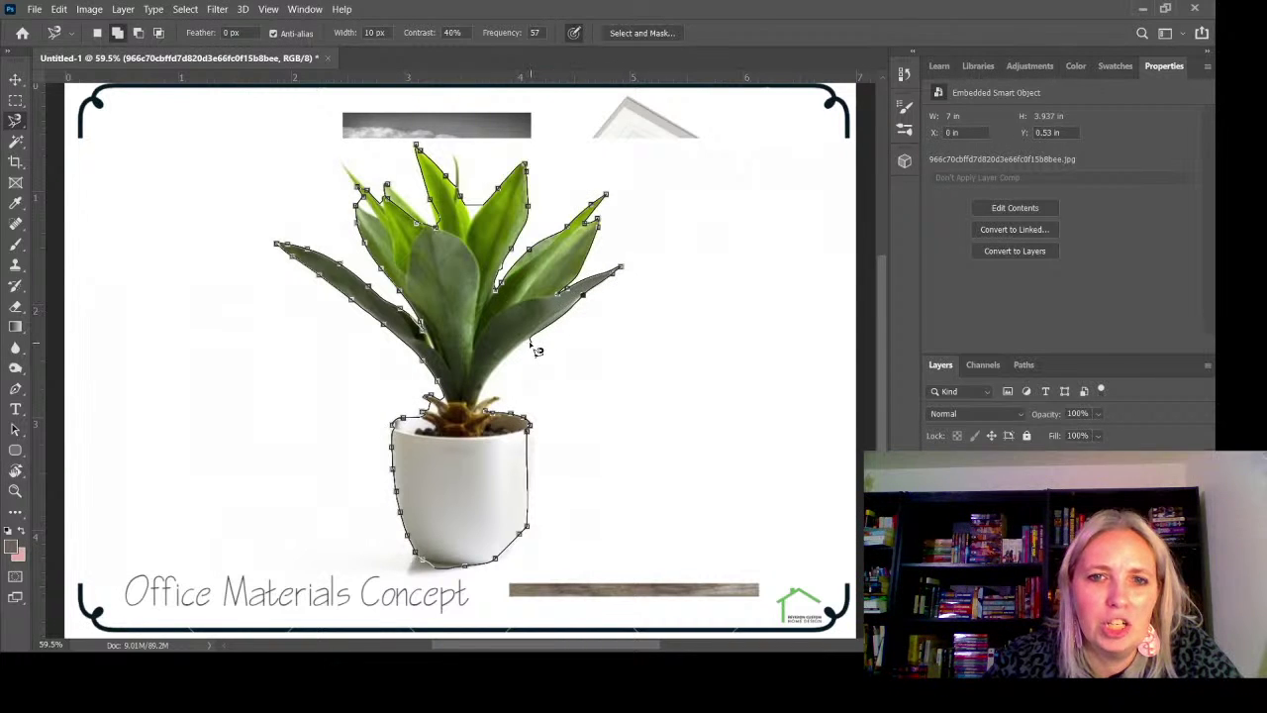
left_click(495, 421)
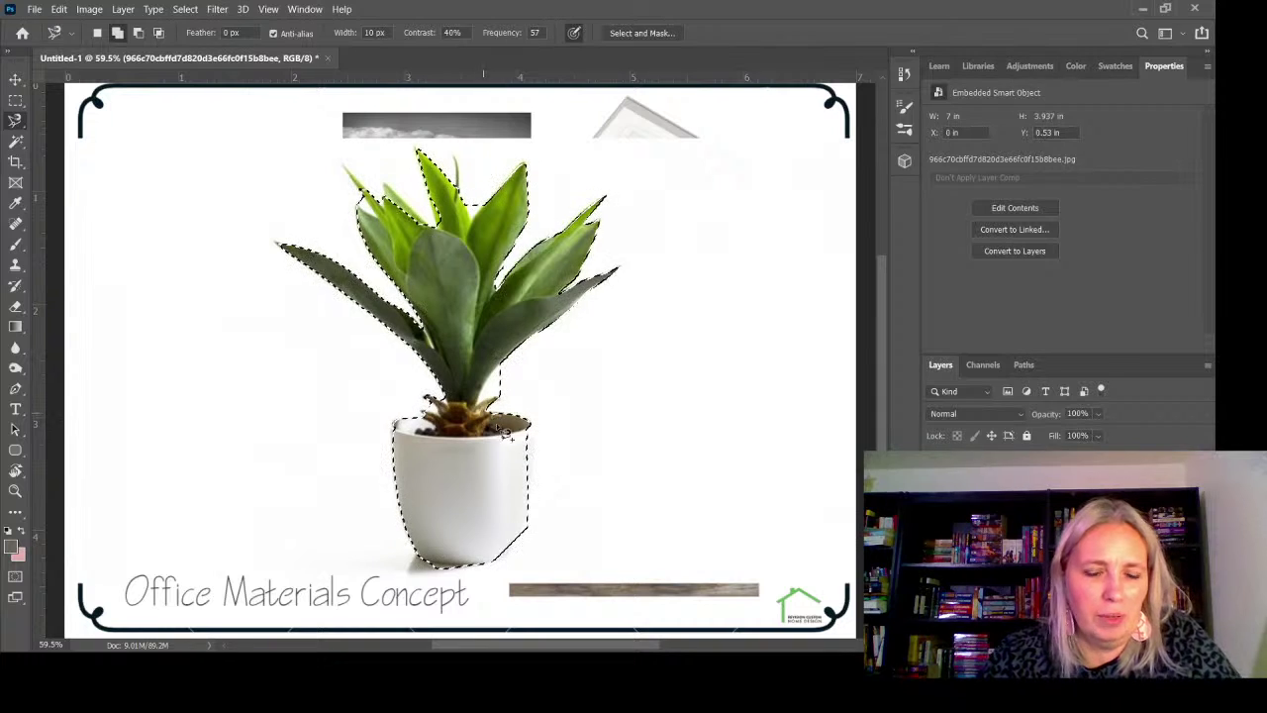
Add the missing strip along the pot's right side, from the rim to the lower corner, to the selection with the Magnetic Lasso
scroll(554, 486, "up", 5)
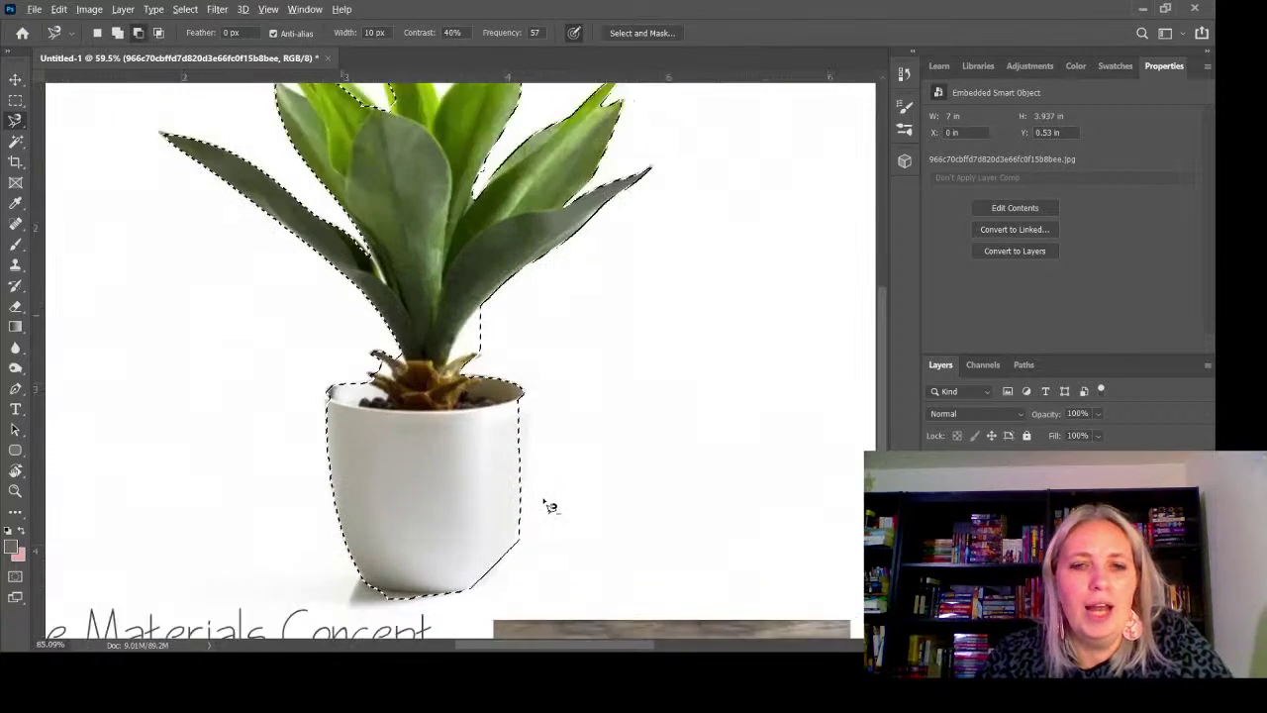
scroll(549, 506, "up", 2)
scroll(538, 162, "down", 1)
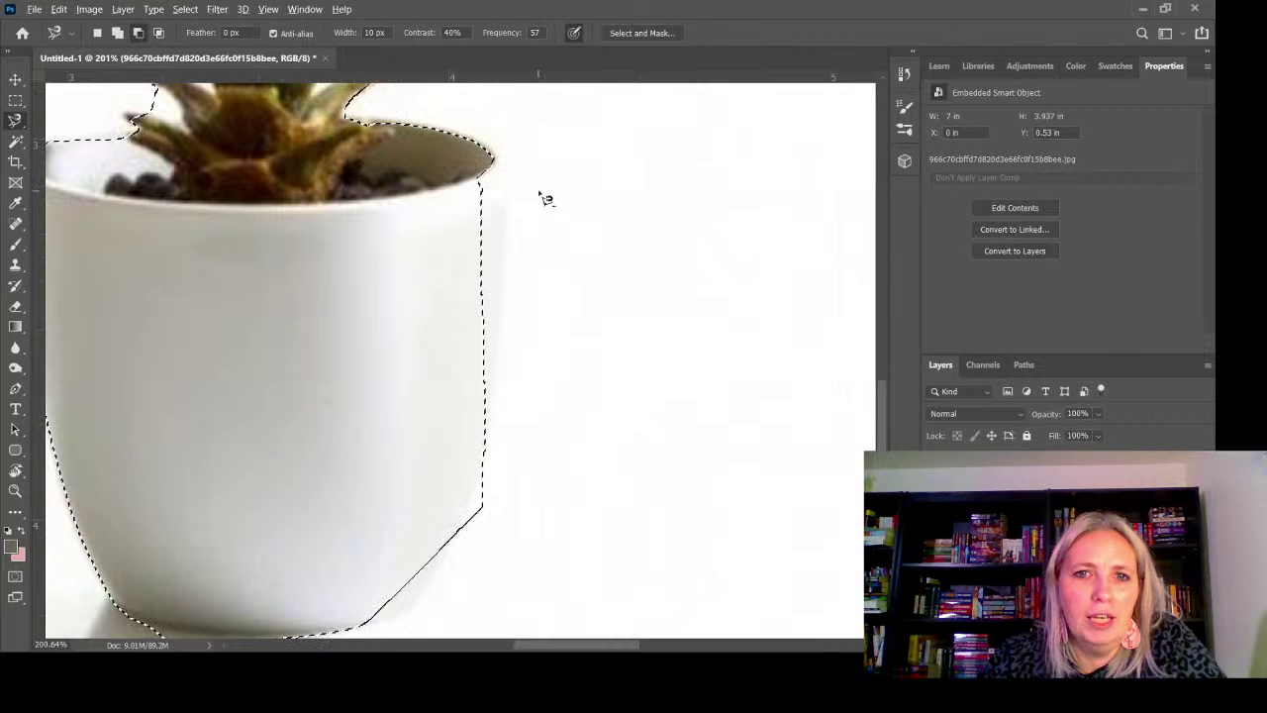
key("shift")
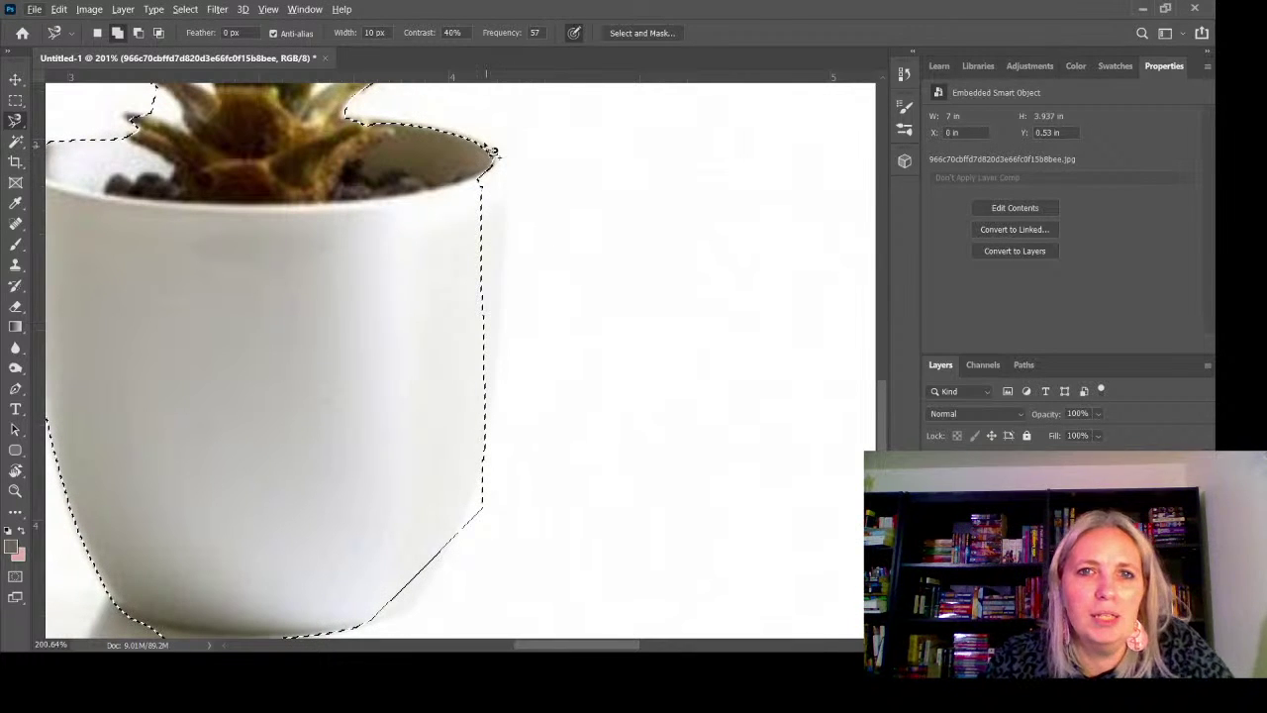
mouse_move(381, 123)
left_mouse_down()
mouse_move(474, 138)
mouse_move(499, 157)
mouse_move(505, 241)
mouse_move(497, 426)
mouse_move(478, 506)
mouse_move(451, 566)
mouse_move(396, 628)
mouse_move(333, 623)
mouse_move(343, 118)
left_mouse_up()
left_click(348, 118)
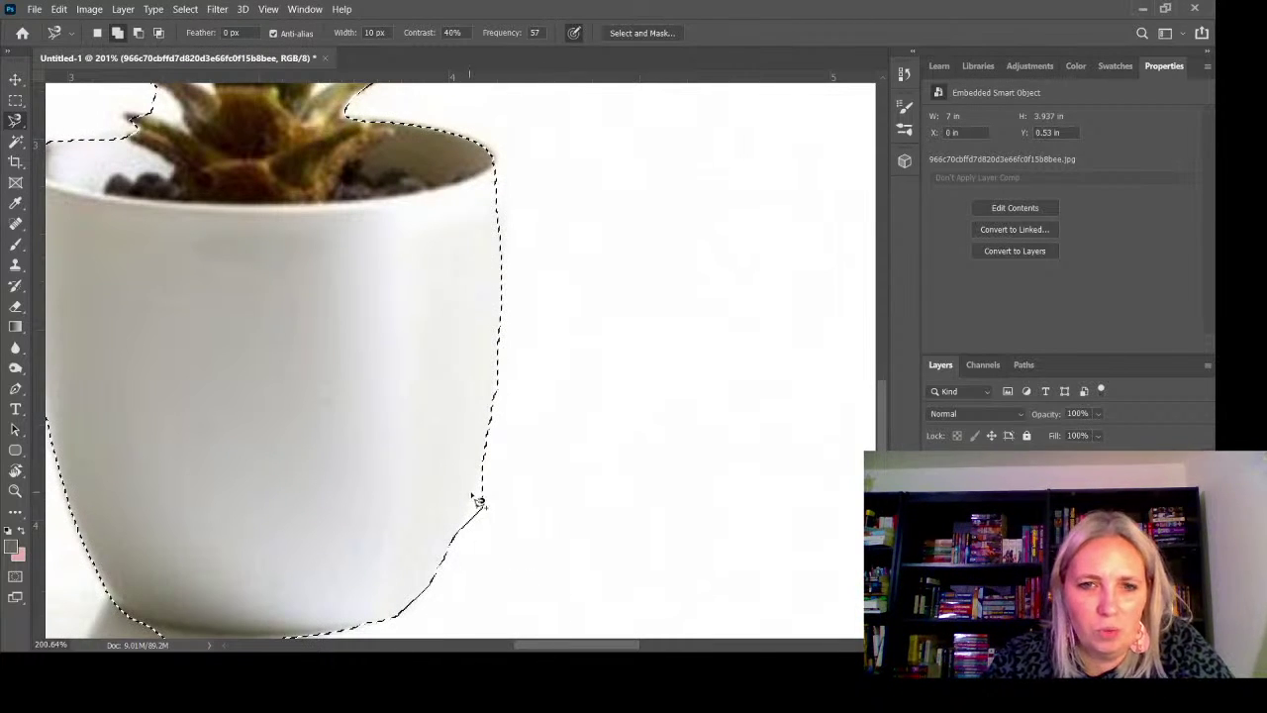
Subtract the white corner sticking out at the pot's lower right side from the selection
scroll(478, 512, "up", 1)
scroll(483, 530, "down", 1)
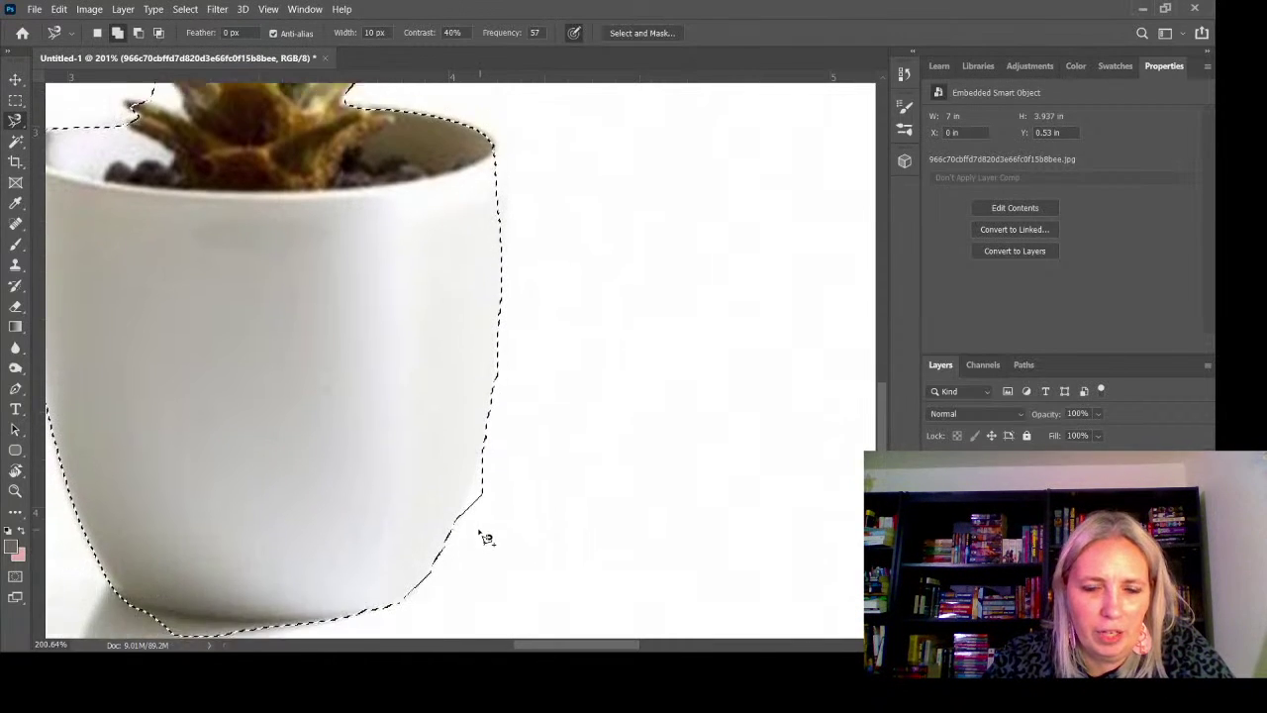
left_click(486, 437, "alt")
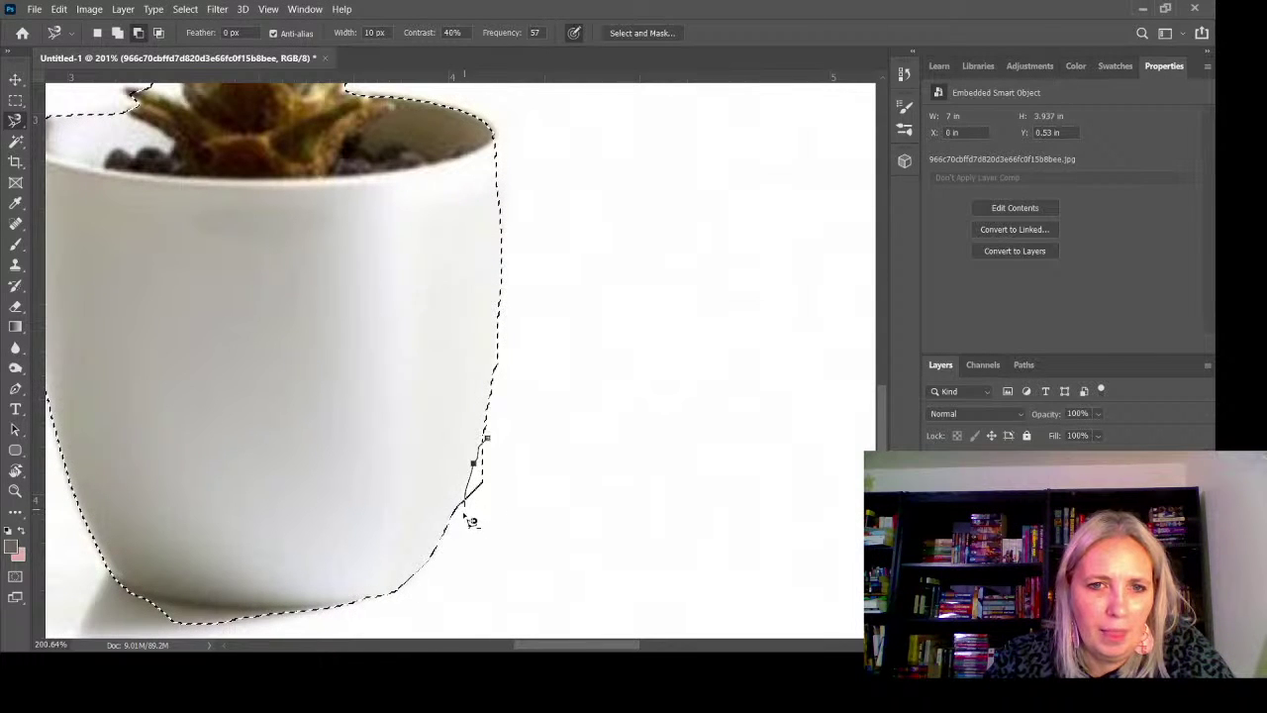
left_click(448, 550)
left_click(492, 510)
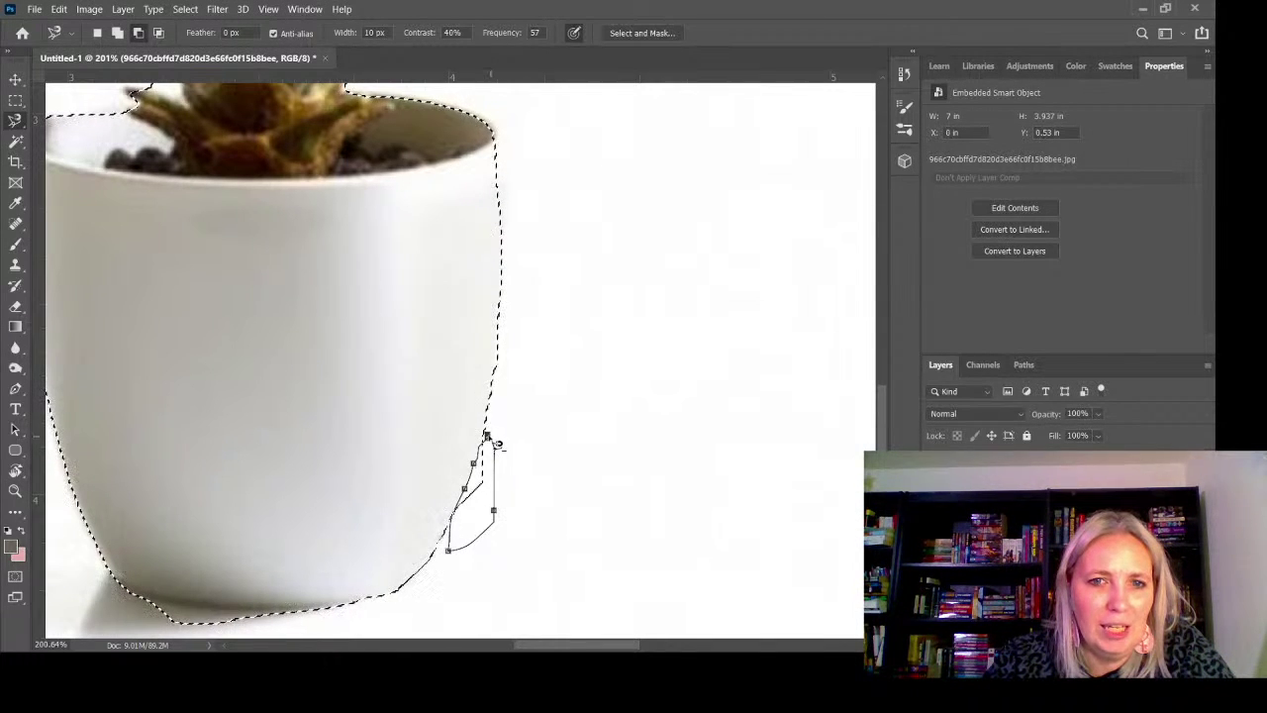
left_click(487, 438)
Subtract the shadow beneath the pot's base from the selection so the outline follows the bottom edge
scroll(534, 404, "down", 2)
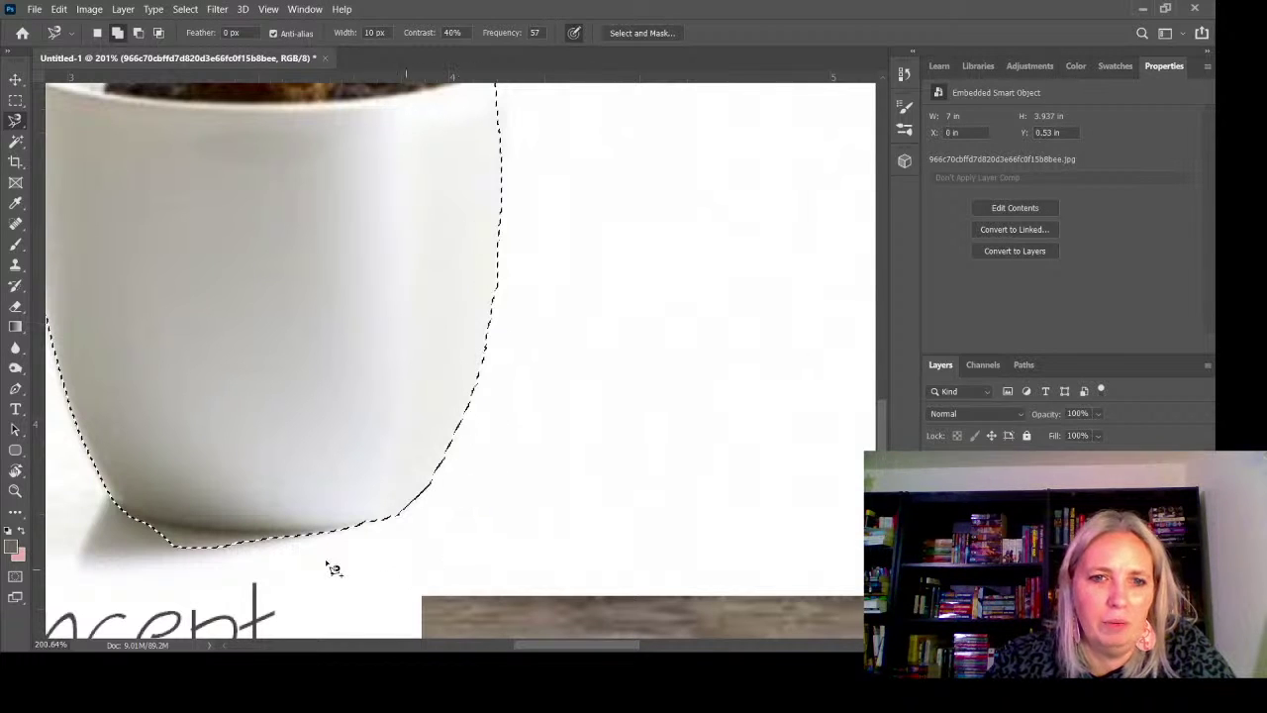
key("shift")
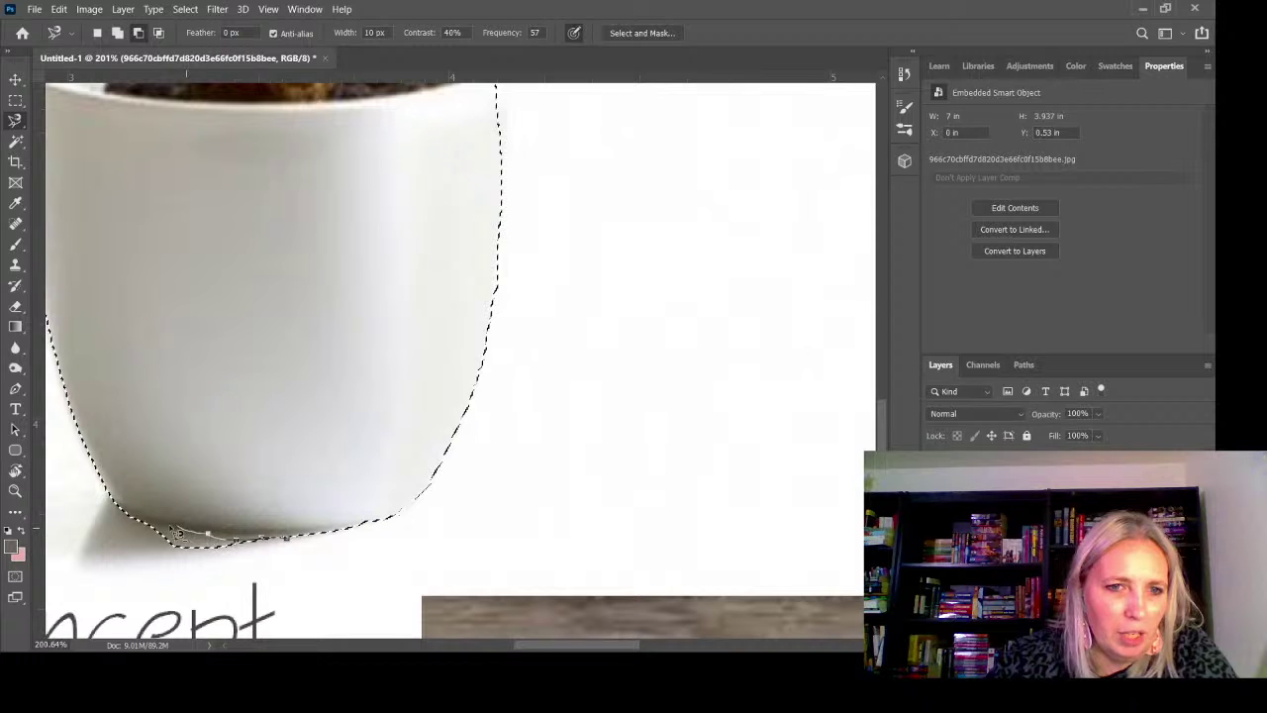
mouse_move(176, 532)
left_mouse_down()
mouse_move(121, 525)
mouse_move(141, 572)
mouse_move(201, 583)
mouse_move(273, 569)
mouse_move(302, 543)
left_mouse_up()
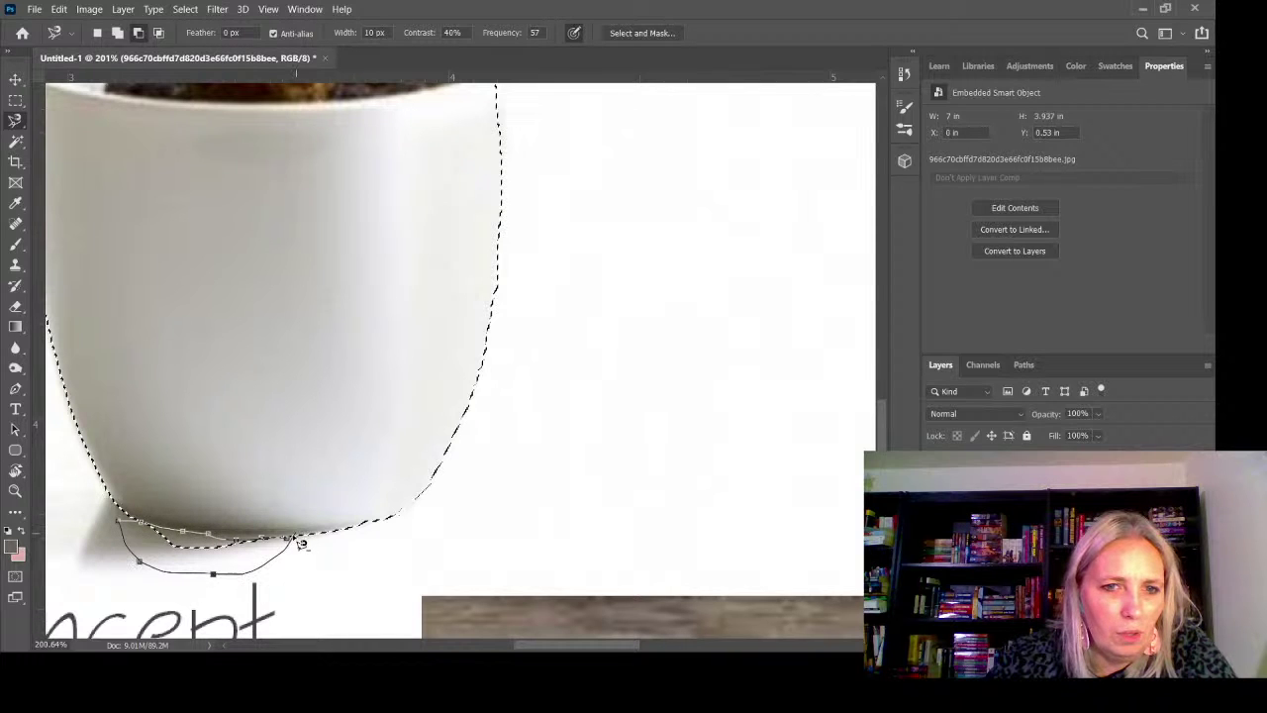
left_click(288, 543)
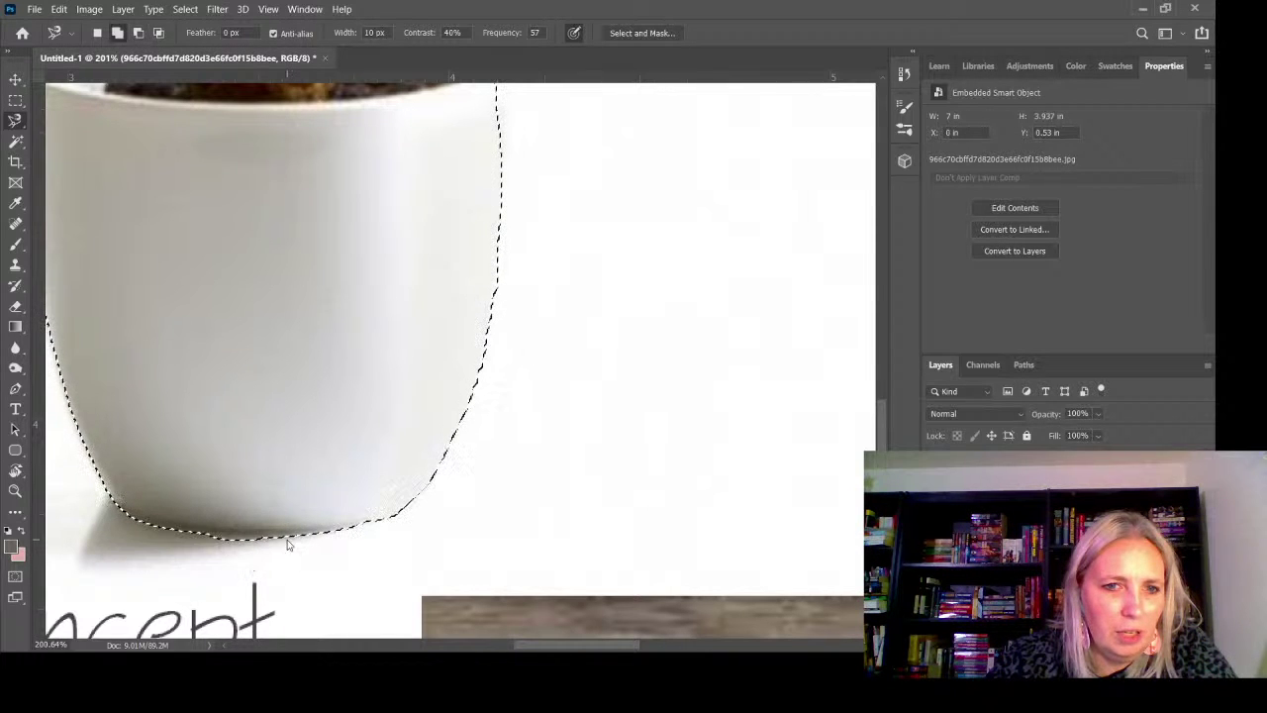
left_click(300, 535, "alt")
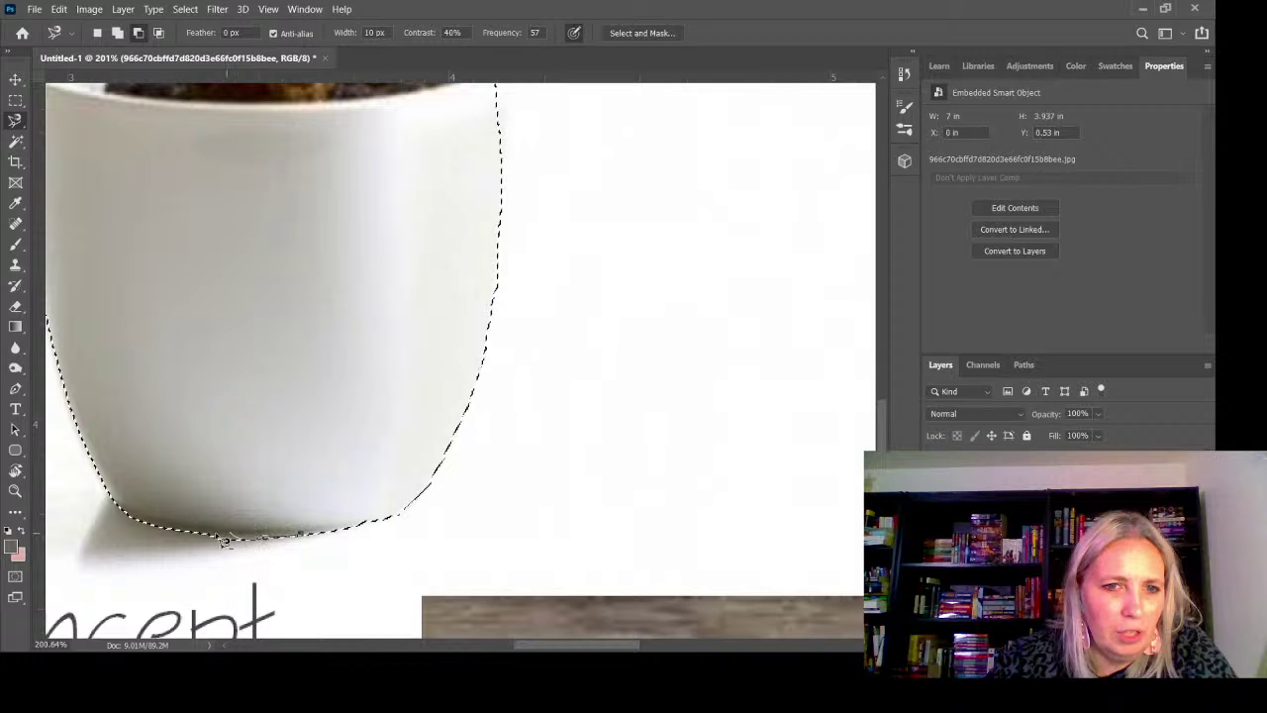
mouse_move(223, 539)
left_mouse_down()
mouse_move(187, 548)
mouse_move(319, 541)
left_mouse_up()
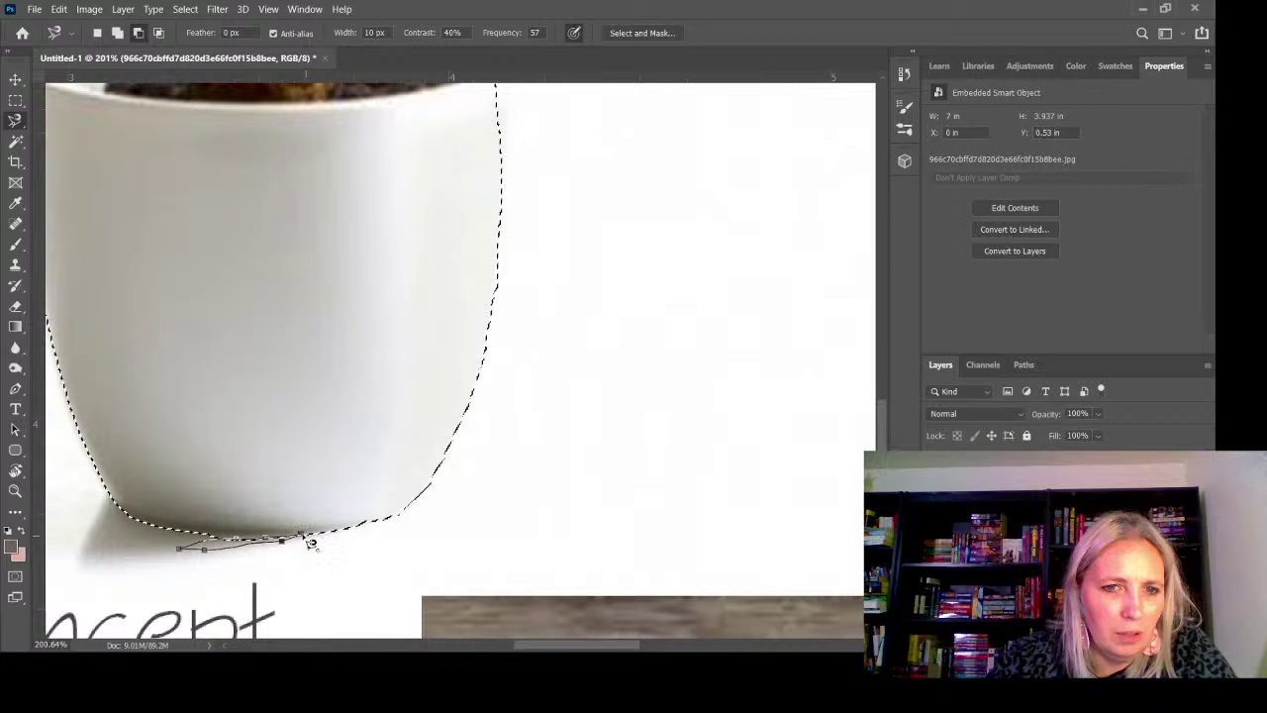
left_click(317, 535)
Add the missing left end of the pot's rim and the edge just below it to the selection
scroll(379, 551, "down", 3)
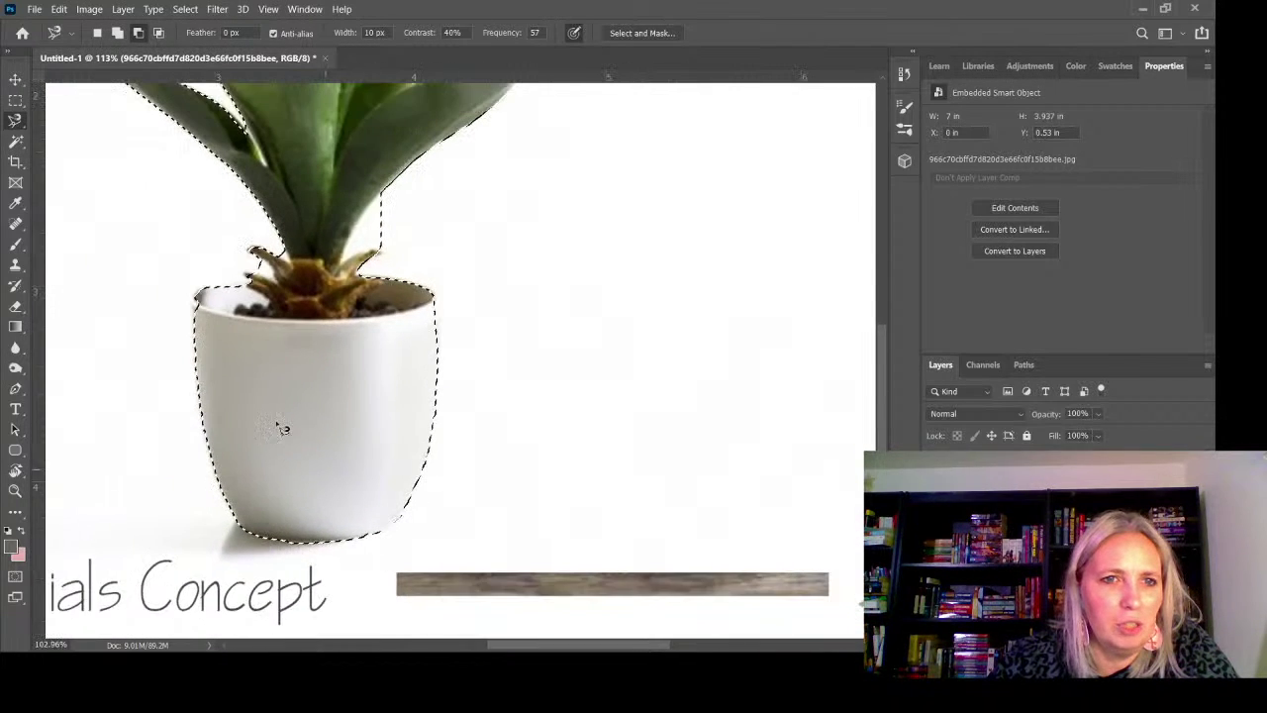
scroll(170, 293, "up", 5)
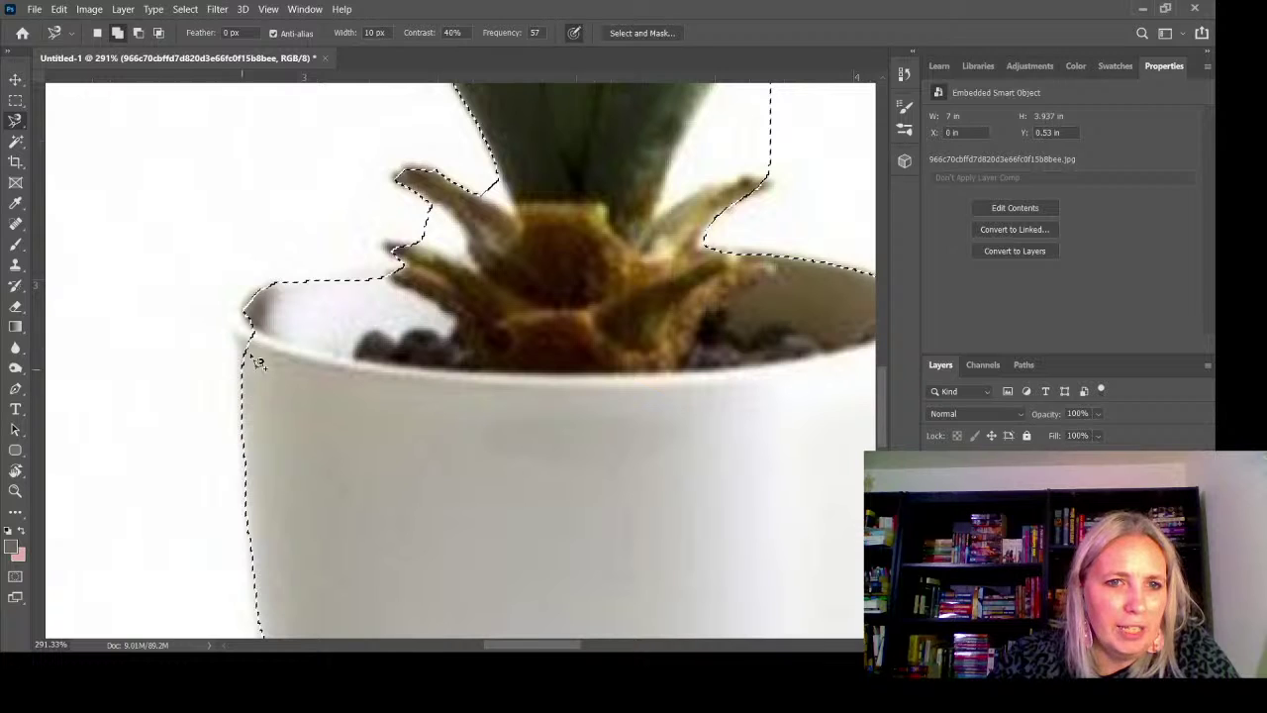
left_click(262, 283)
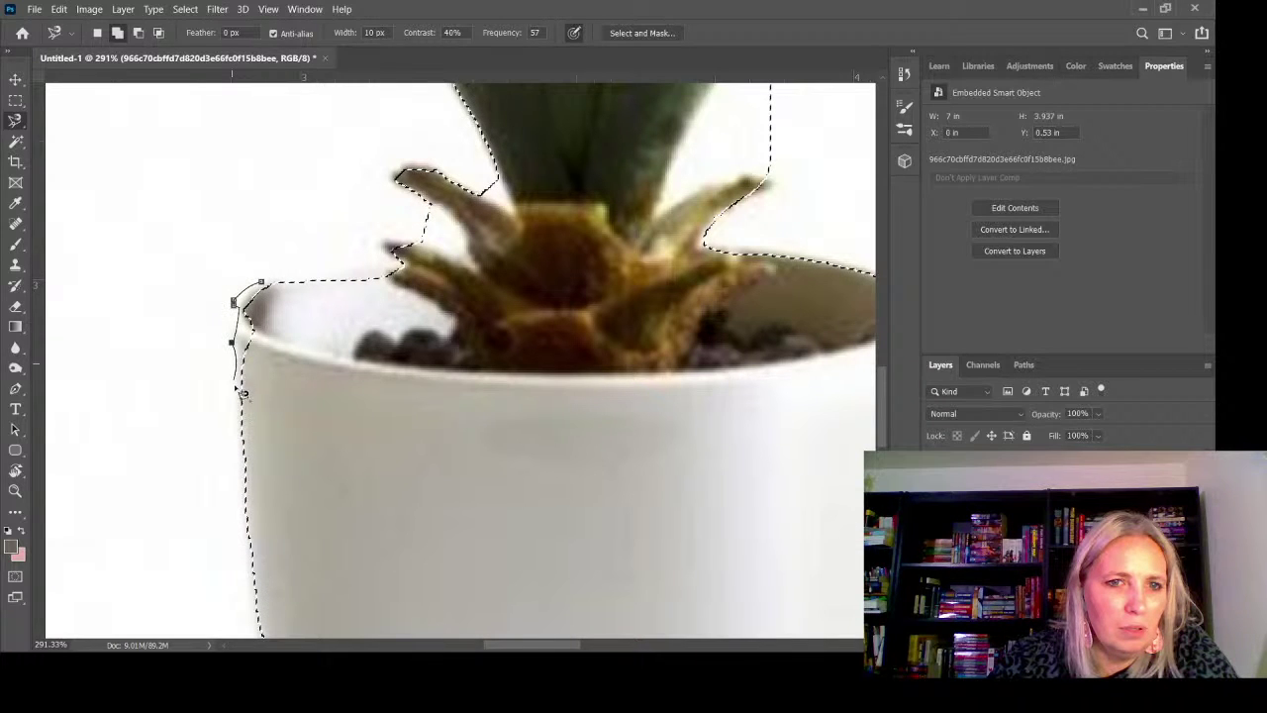
left_click(269, 289)
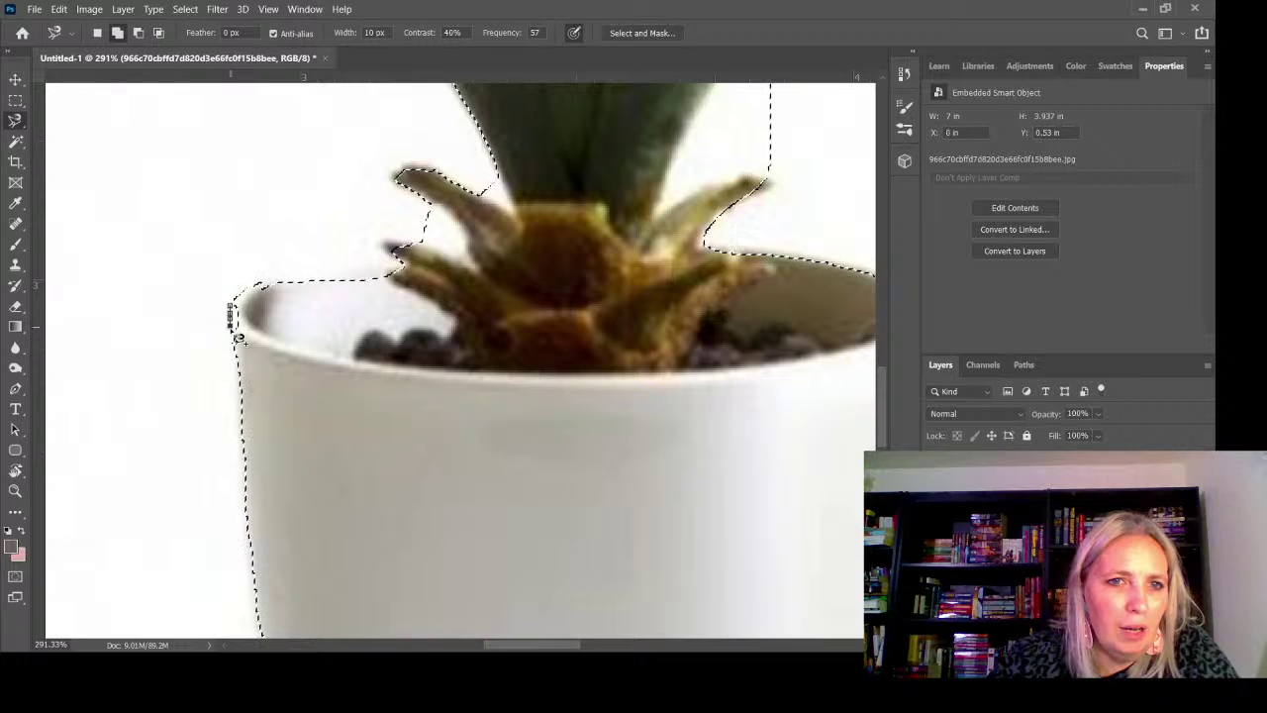
left_click(255, 286)
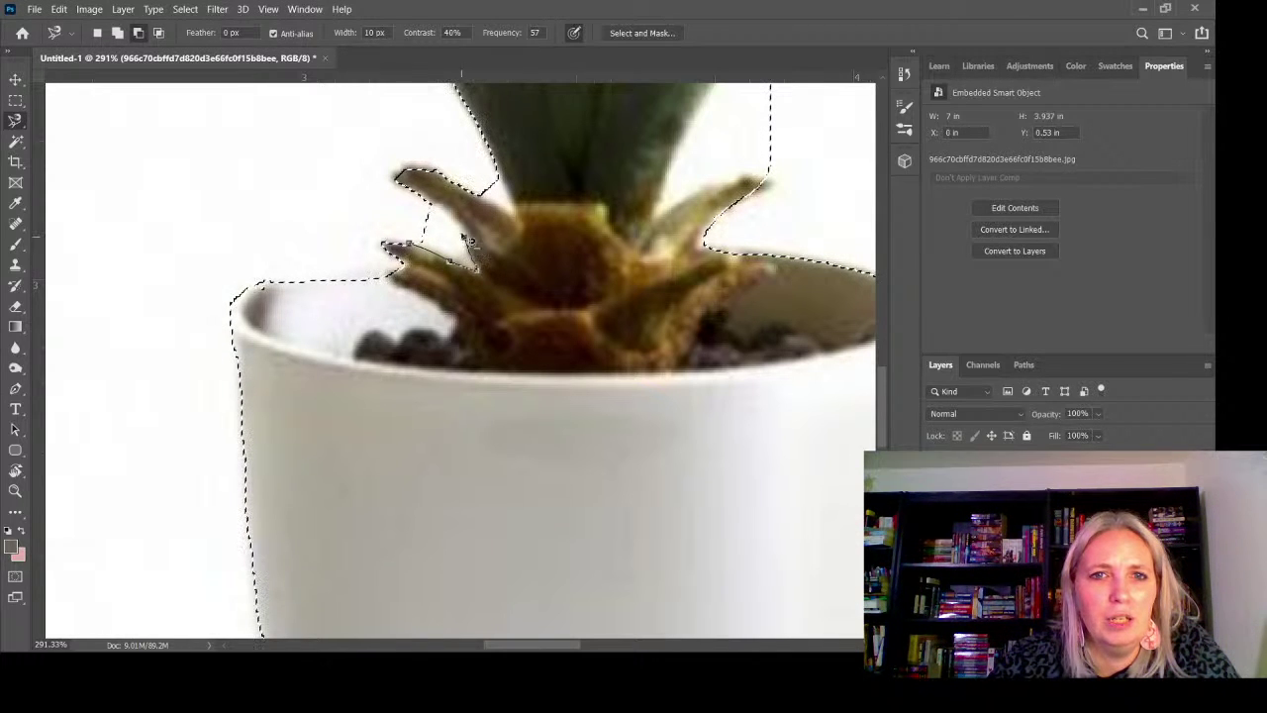
Subtract the white gaps around the small brown leaves on both sides of the stem base from the selection
double_click(492, 188)
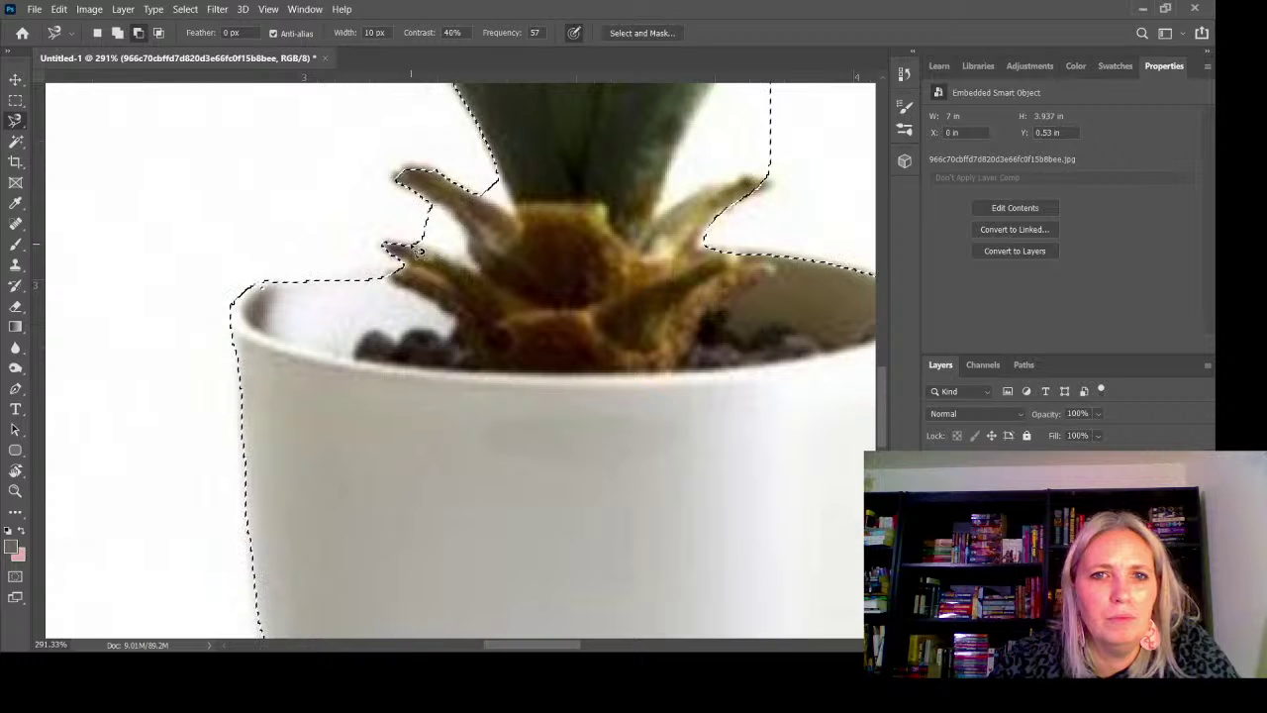
left_click(517, 216)
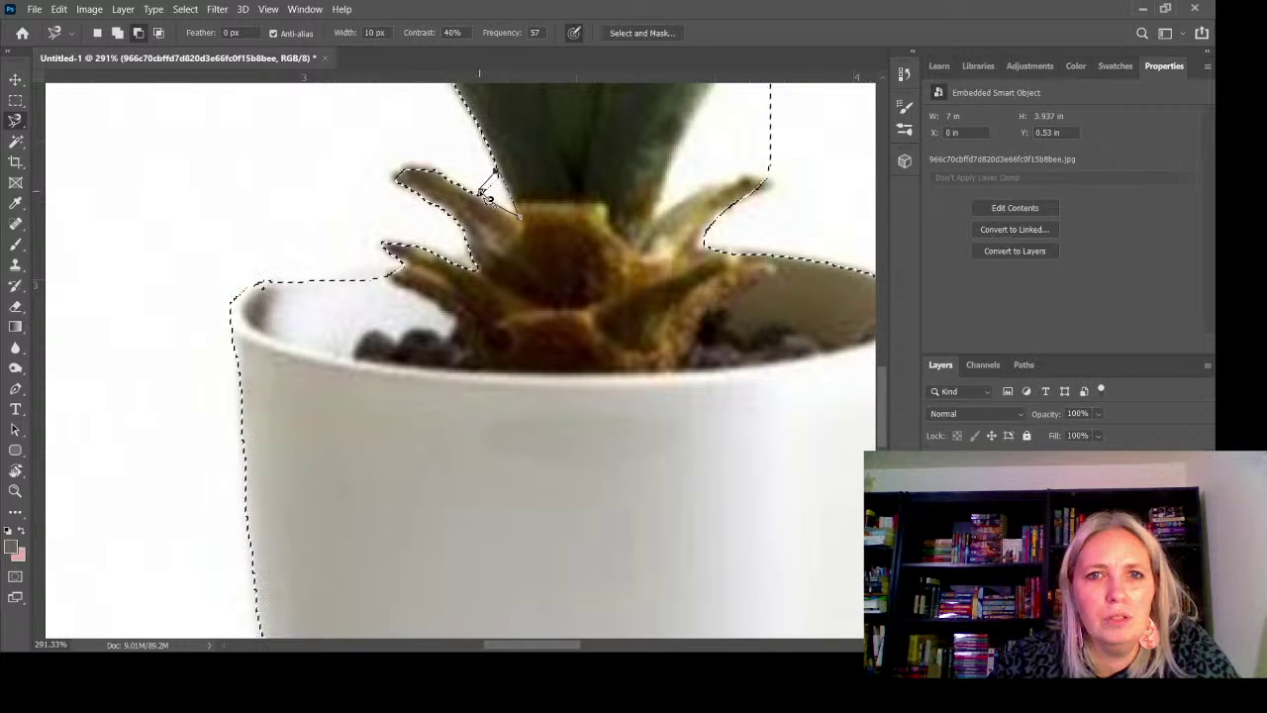
scroll(464, 428, "down", 3)
scroll(480, 446, "down", 2)
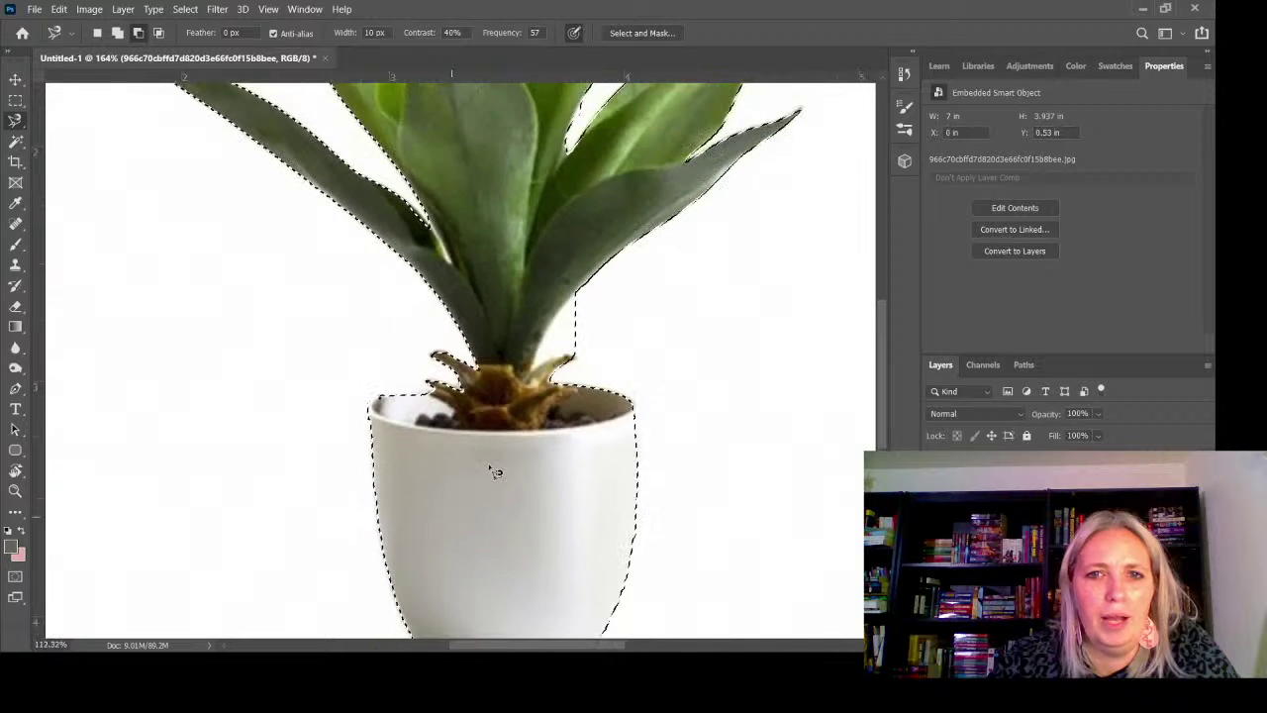
scroll(616, 288, "up", 4)
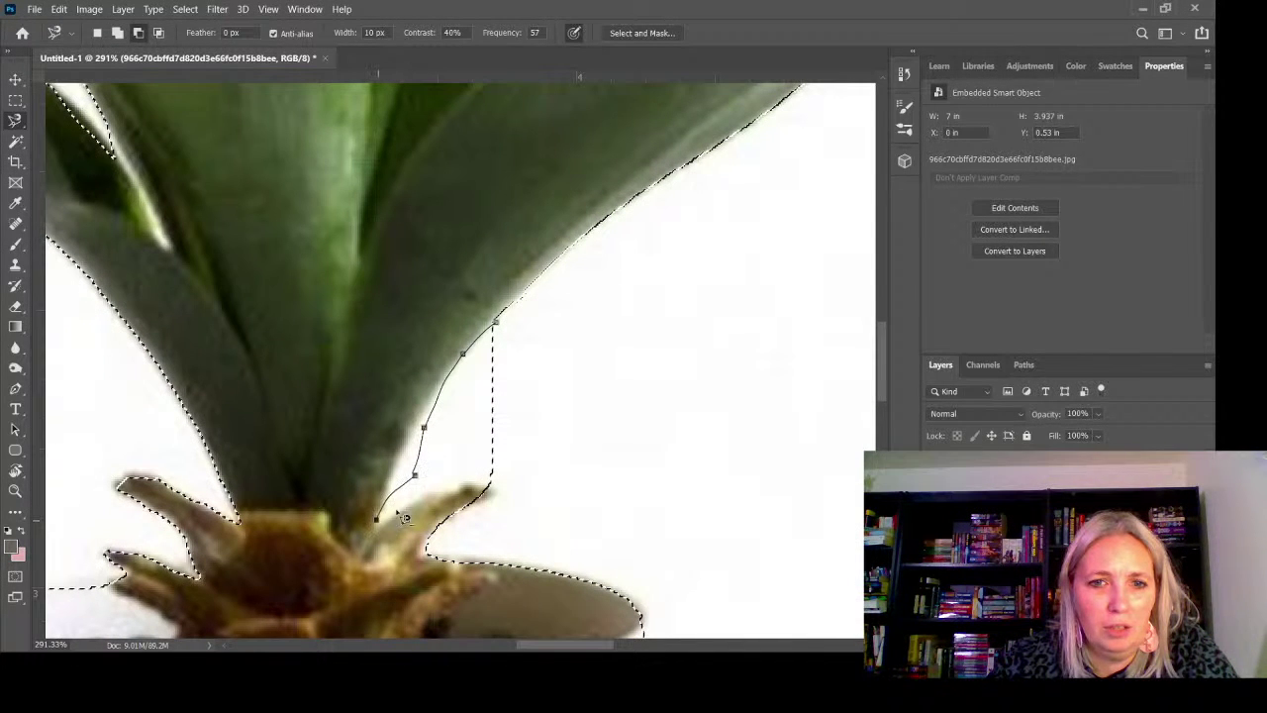
left_click(514, 489)
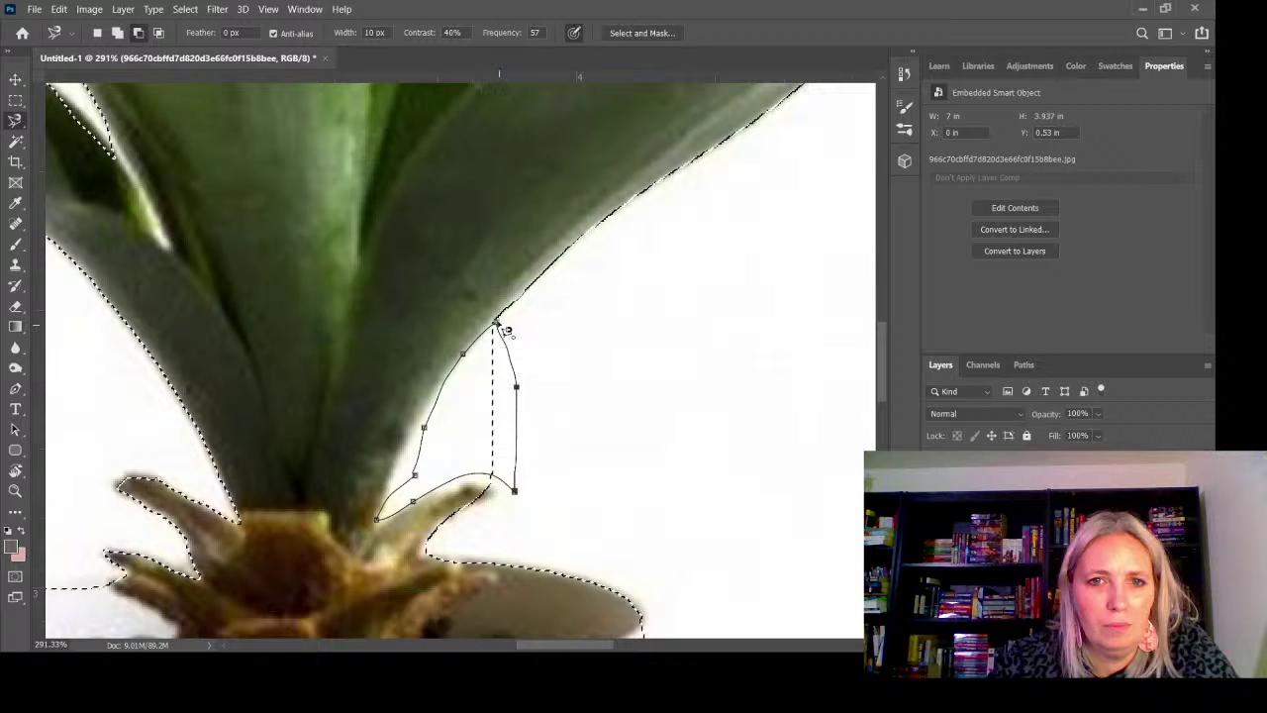
key("Escape")
left_click(447, 394)
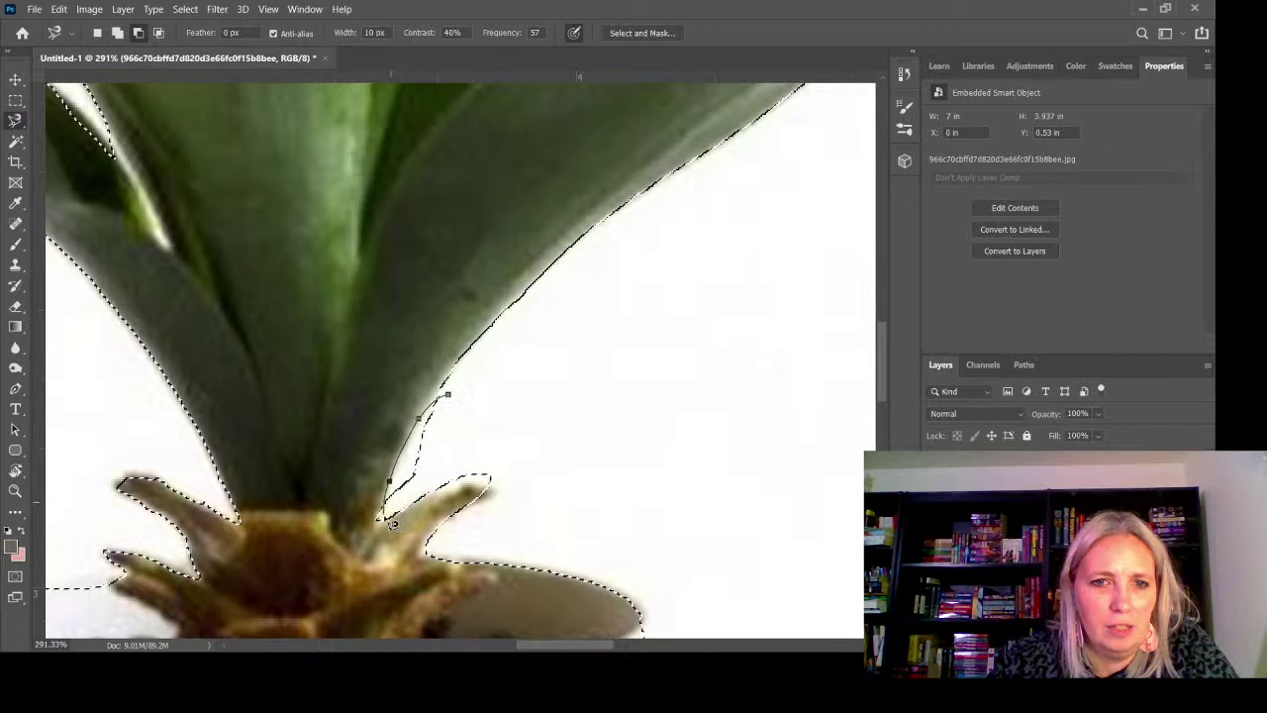
left_click(453, 398)
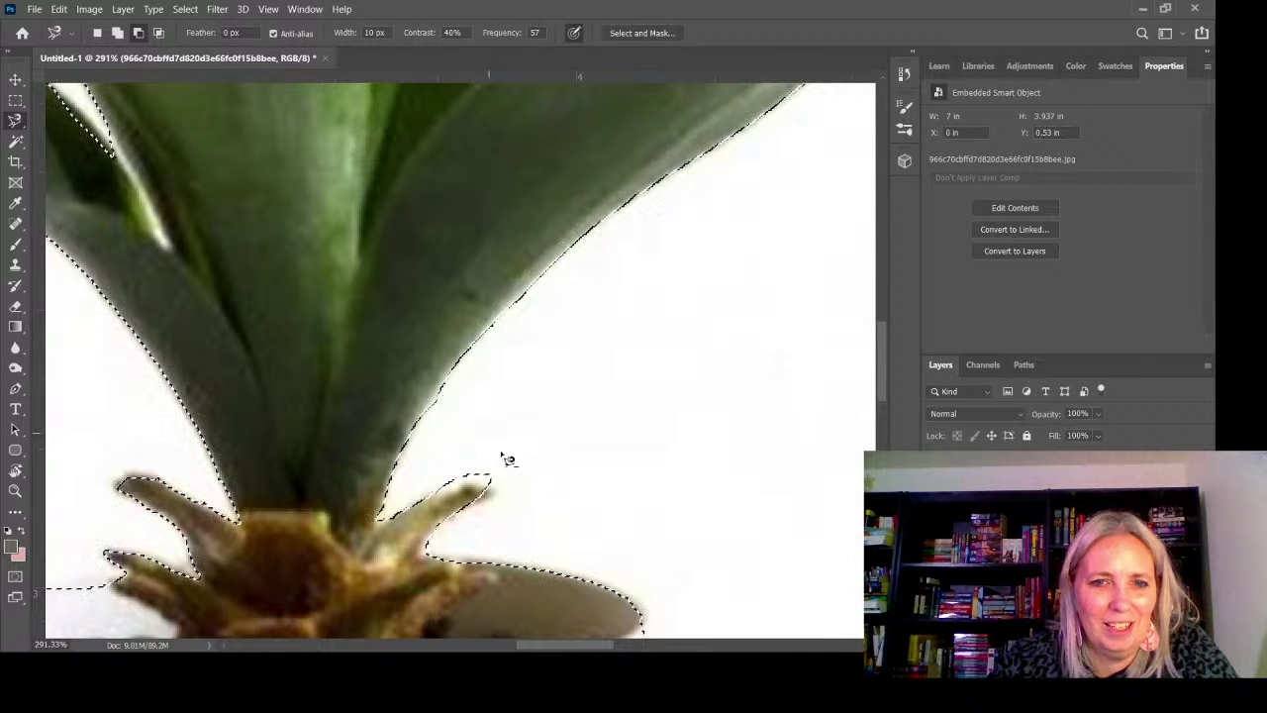
Subtract the white gap between the upper-left grey-green leaf and the thin leaf beside it from the selection
scroll(503, 453, "down", 5)
scroll(569, 554, "down", 6)
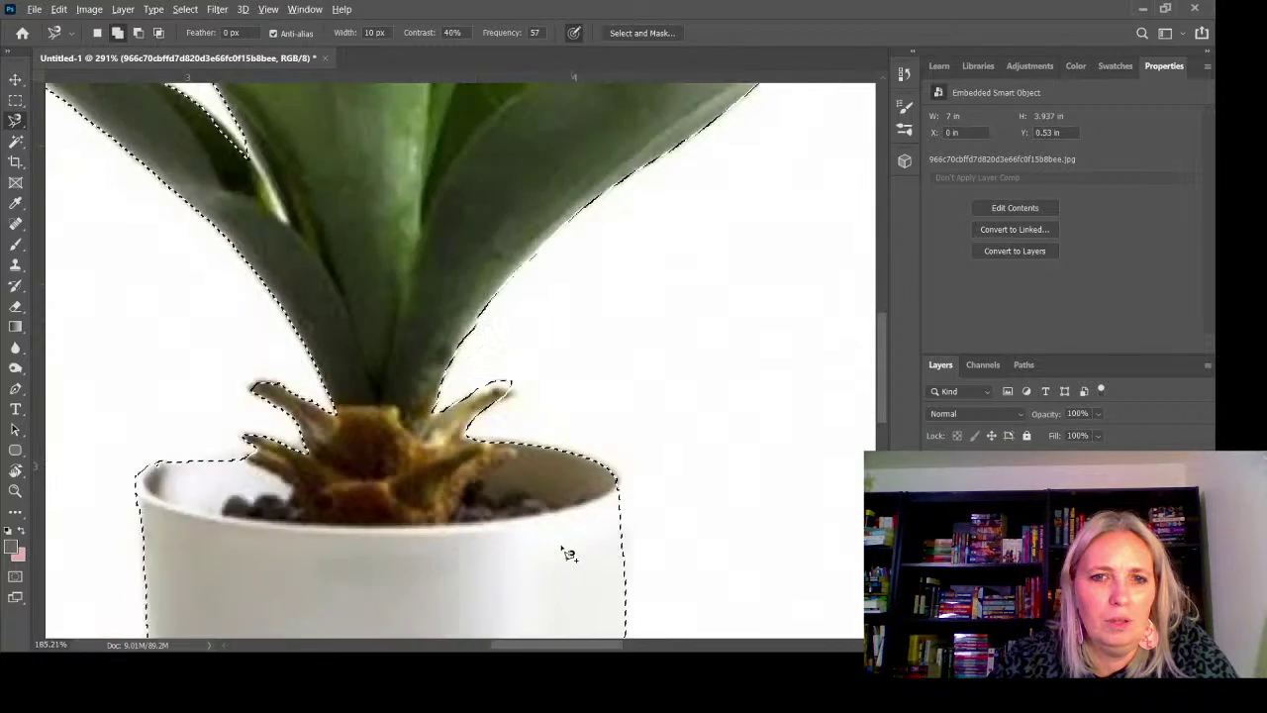
scroll(484, 593, "down", 2)
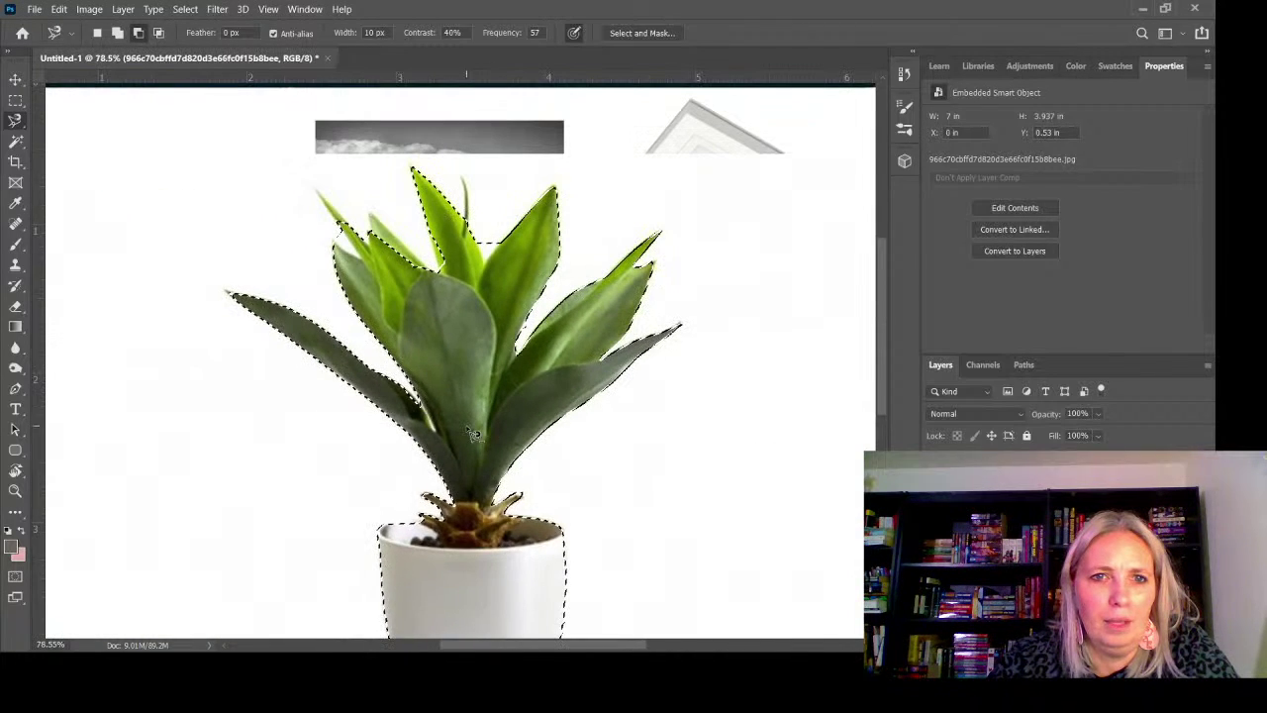
scroll(388, 186, "up", 4)
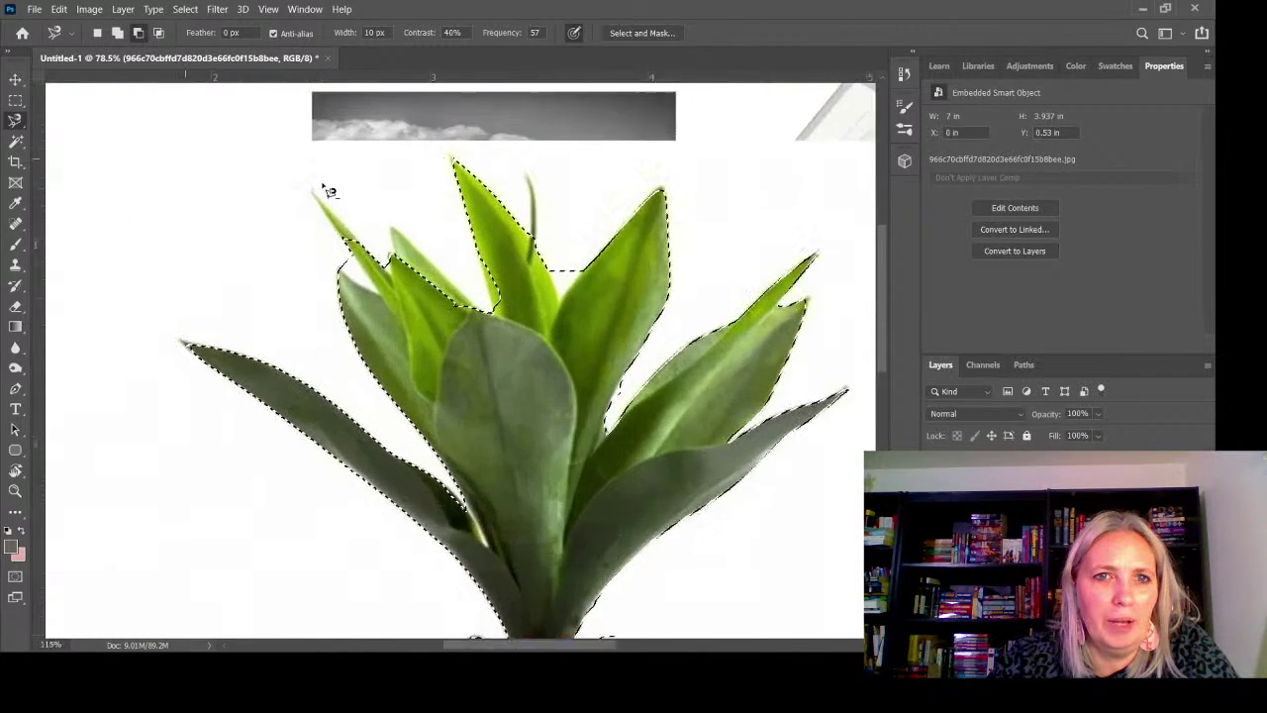
left_click(345, 334, "shift")
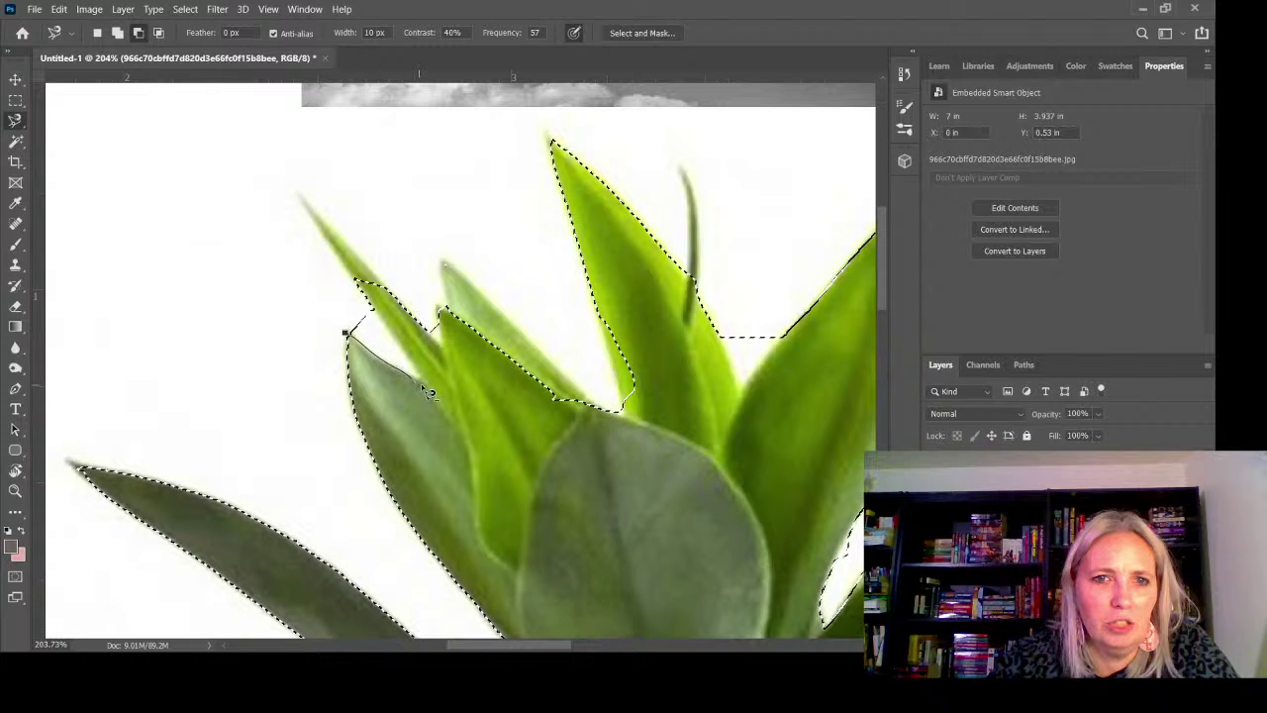
left_click(349, 330)
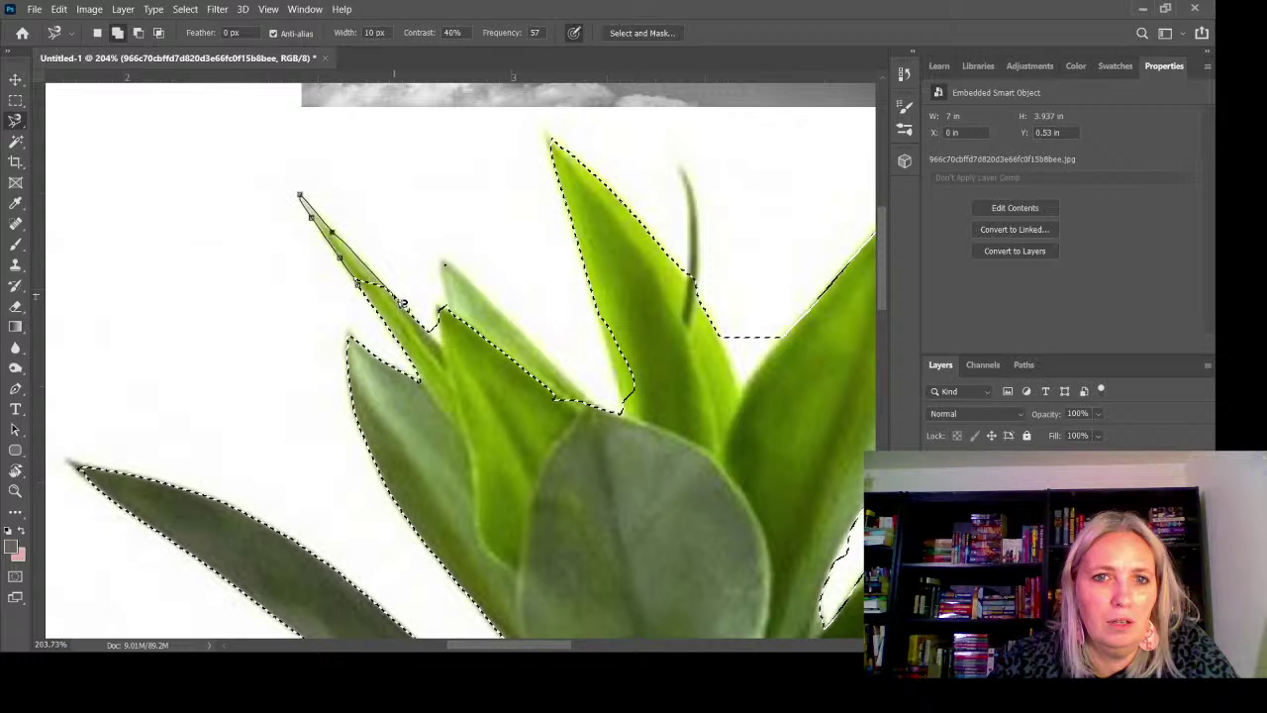
Add the tip of the thin upper-left leaf and the pale leaf behind its neighbour to the selection
left_click(433, 315)
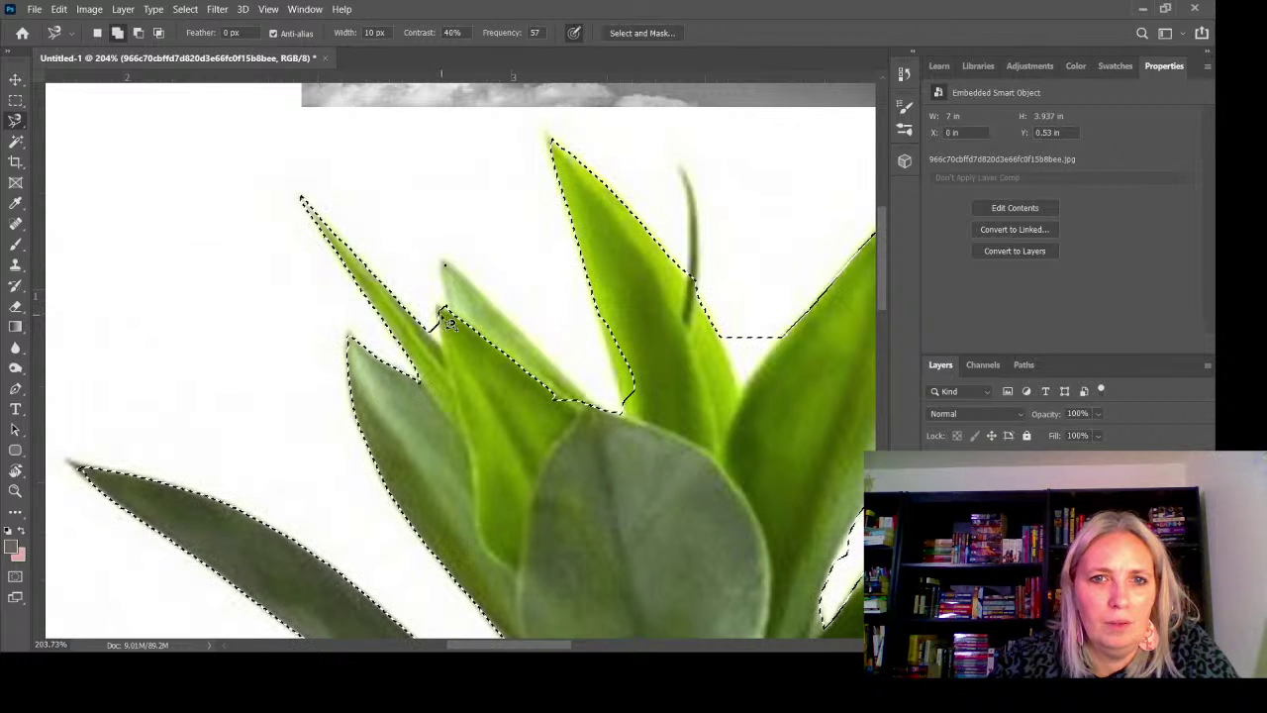
left_click(442, 256)
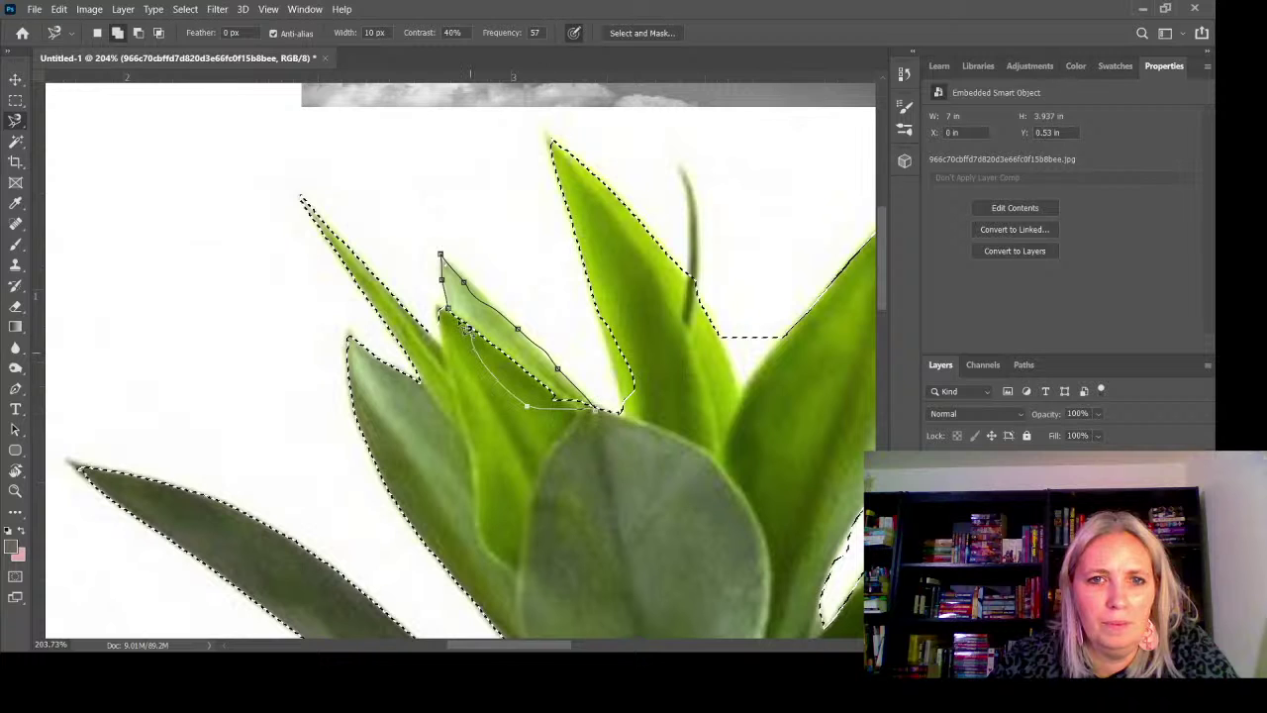
double_click(454, 314)
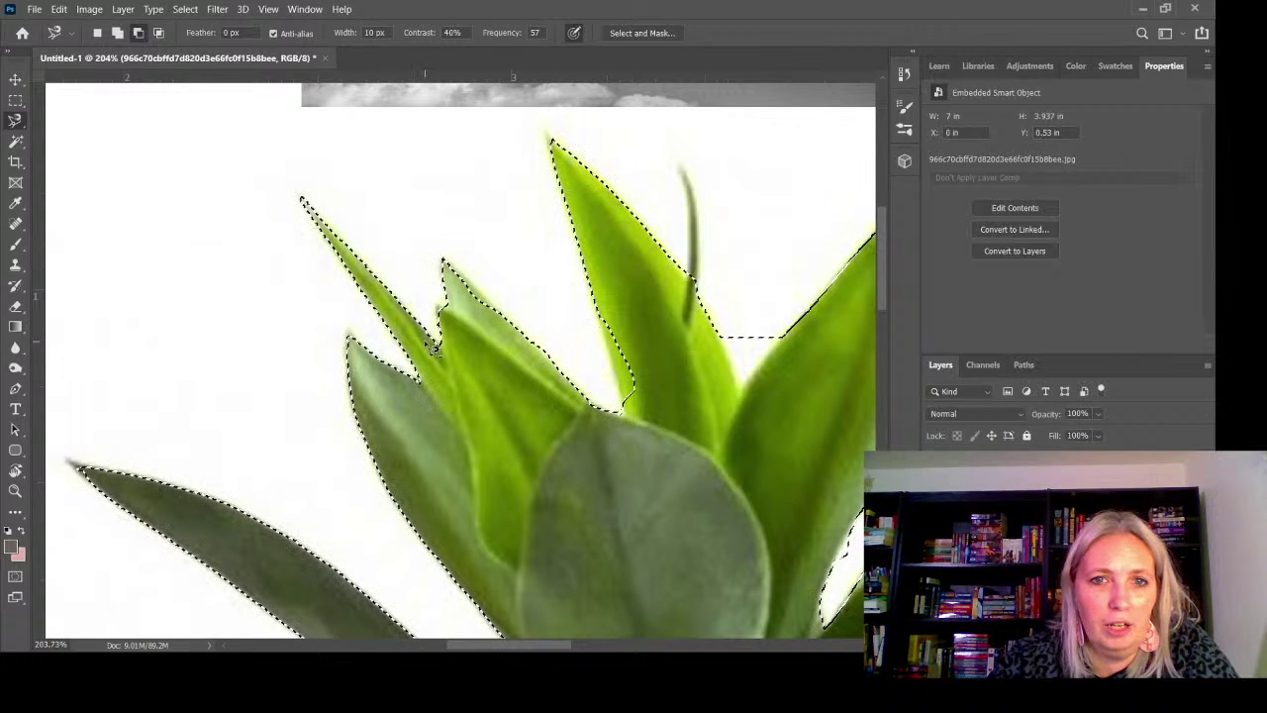
Add the missing strip along the lower-left edge of the tall bright green leaf to the selection
scroll(459, 404, "down", 1)
scroll(640, 397, "up", 2)
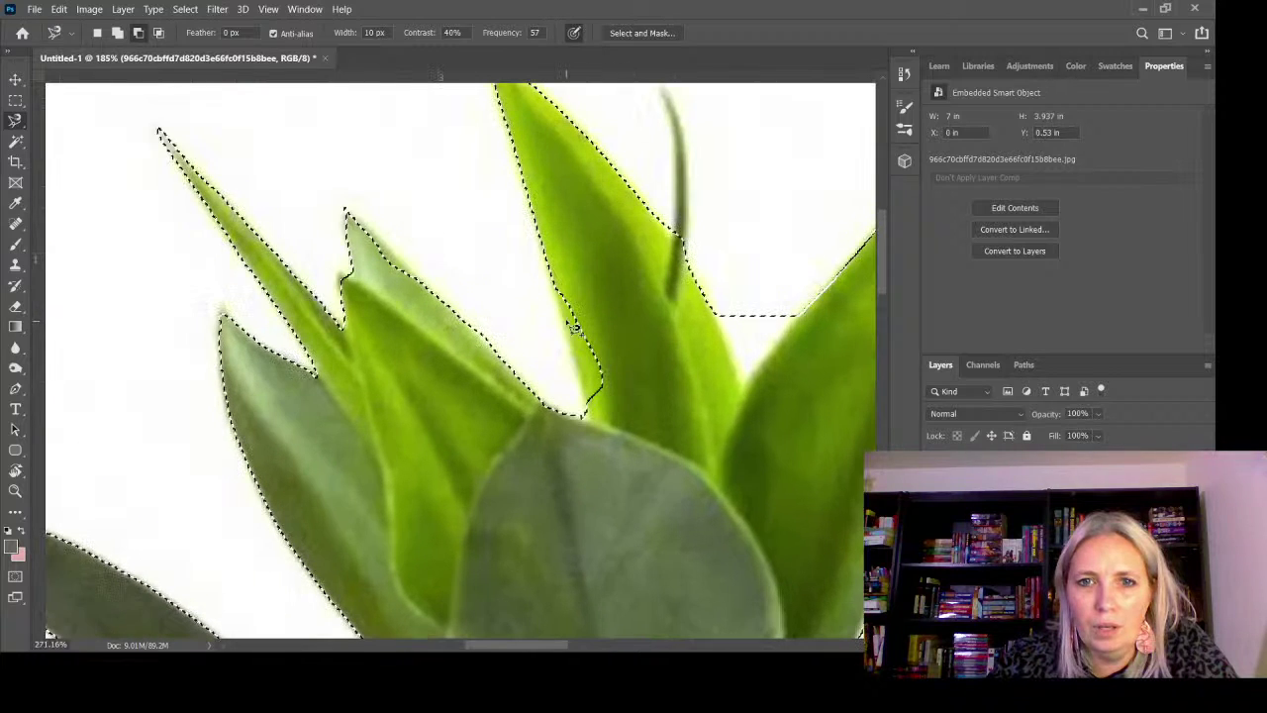
left_click(550, 278, "shift")
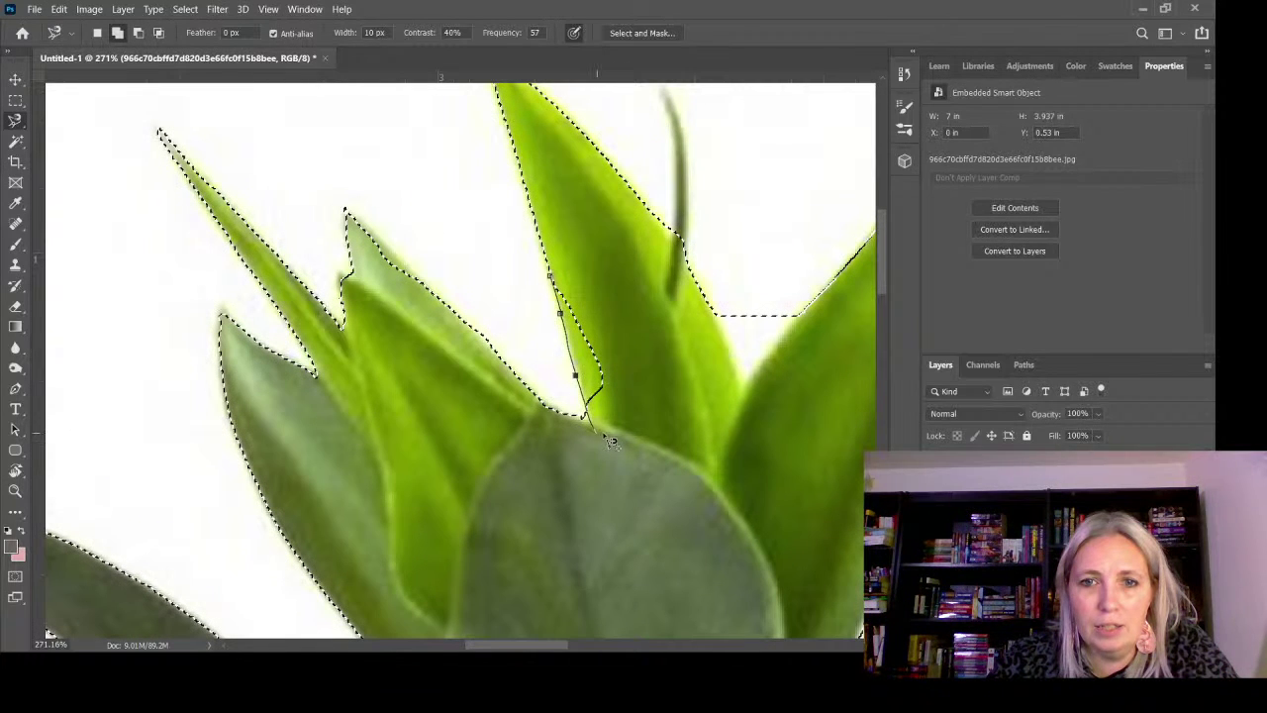
left_click(553, 281)
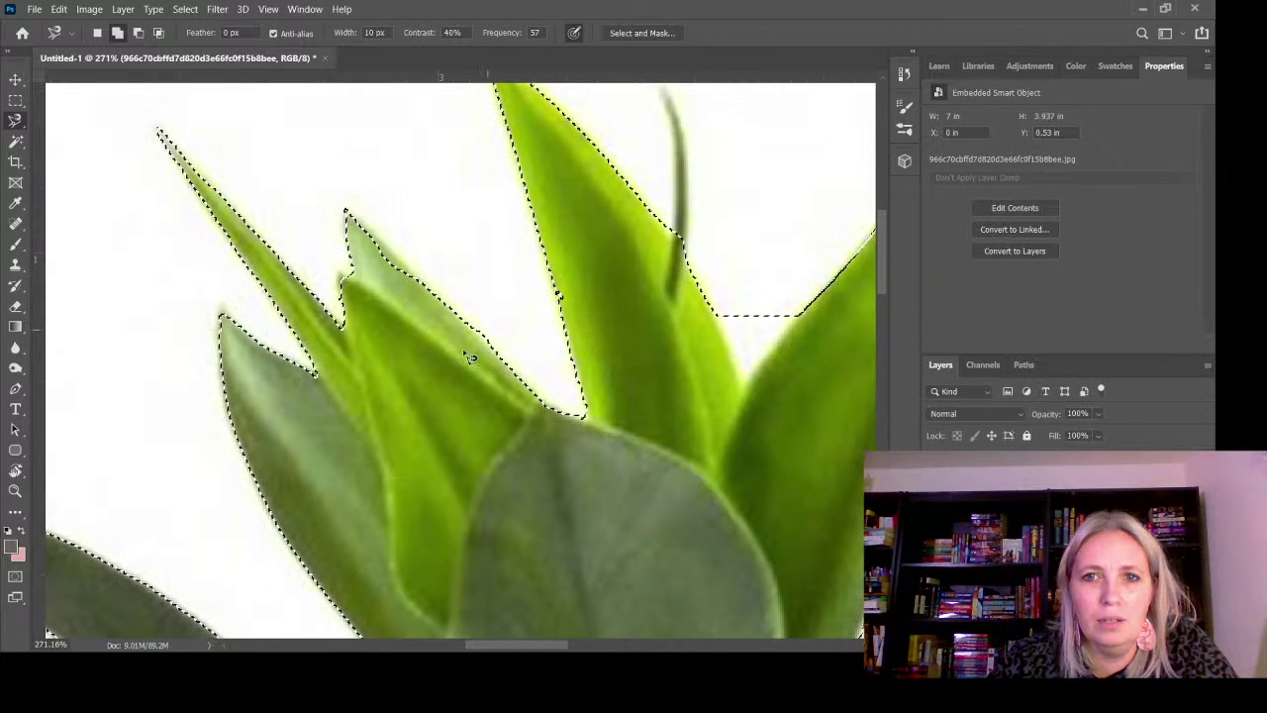
Add the thin upright leaf beside the tall bright leaf to the selection and subtract the white gap before the broad leaf next to it
scroll(471, 358, "down", 3)
scroll(602, 231, "up", 1)
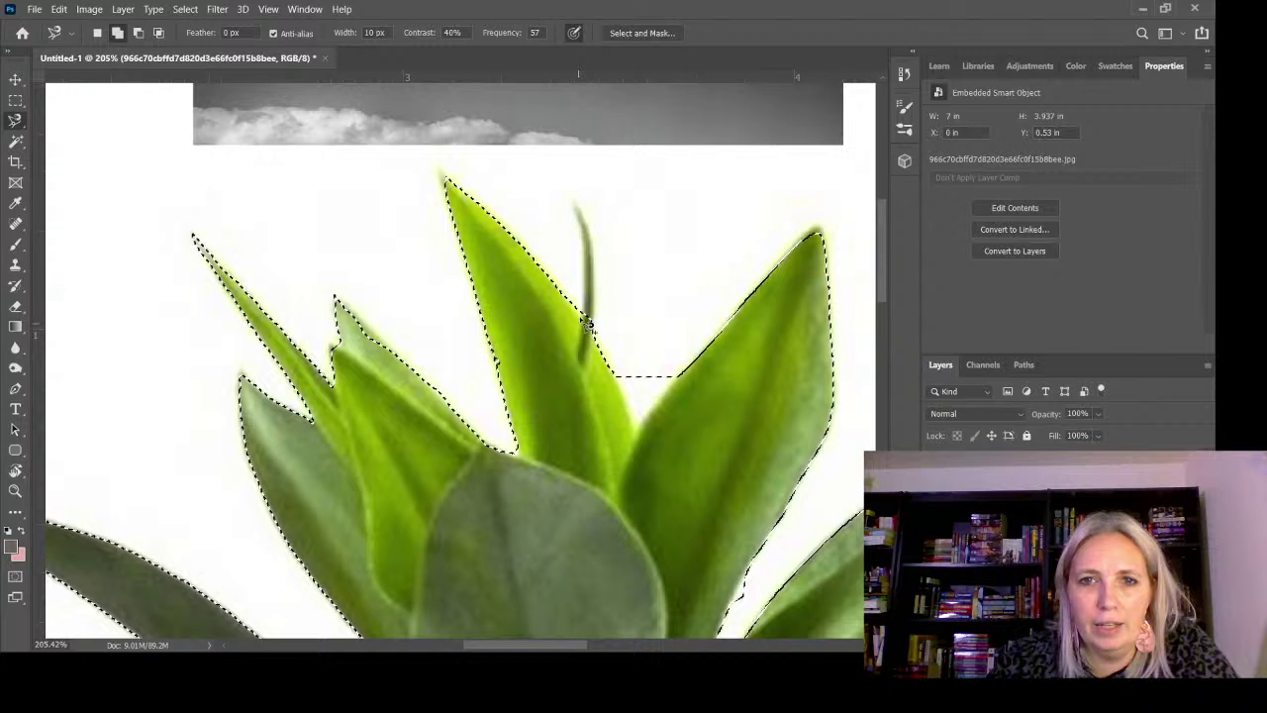
left_click(584, 321)
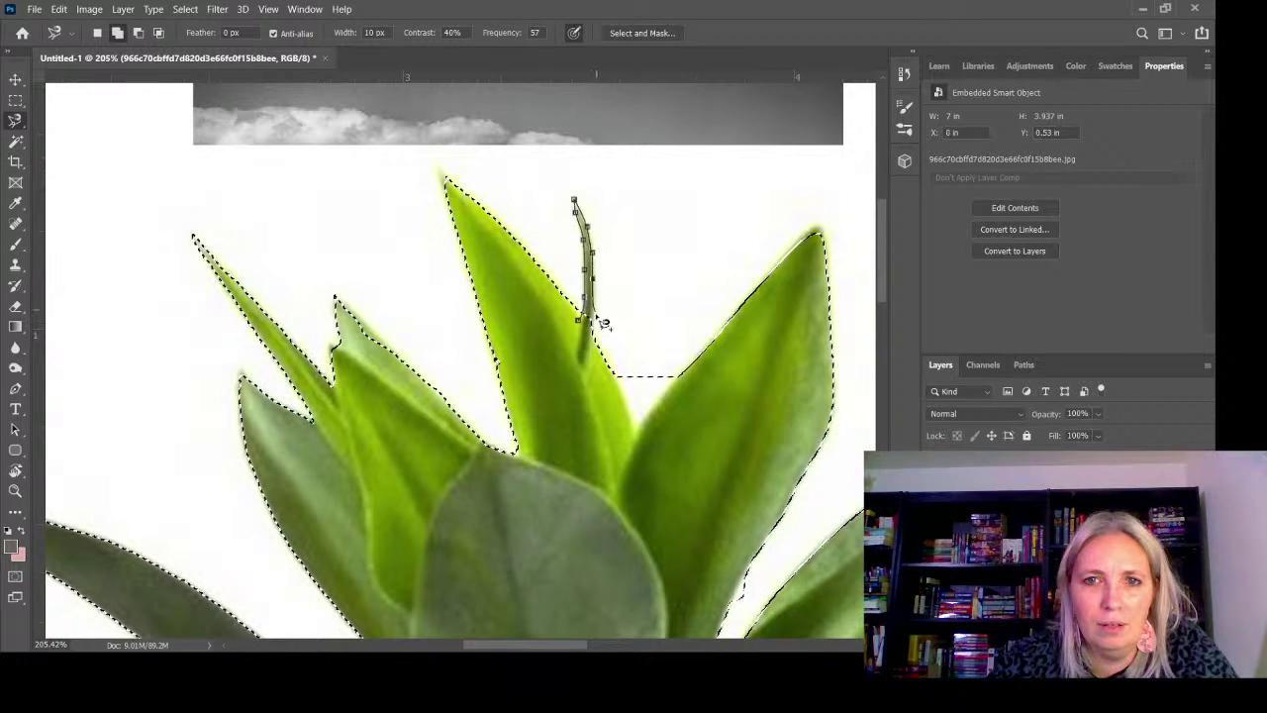
double_click(599, 354)
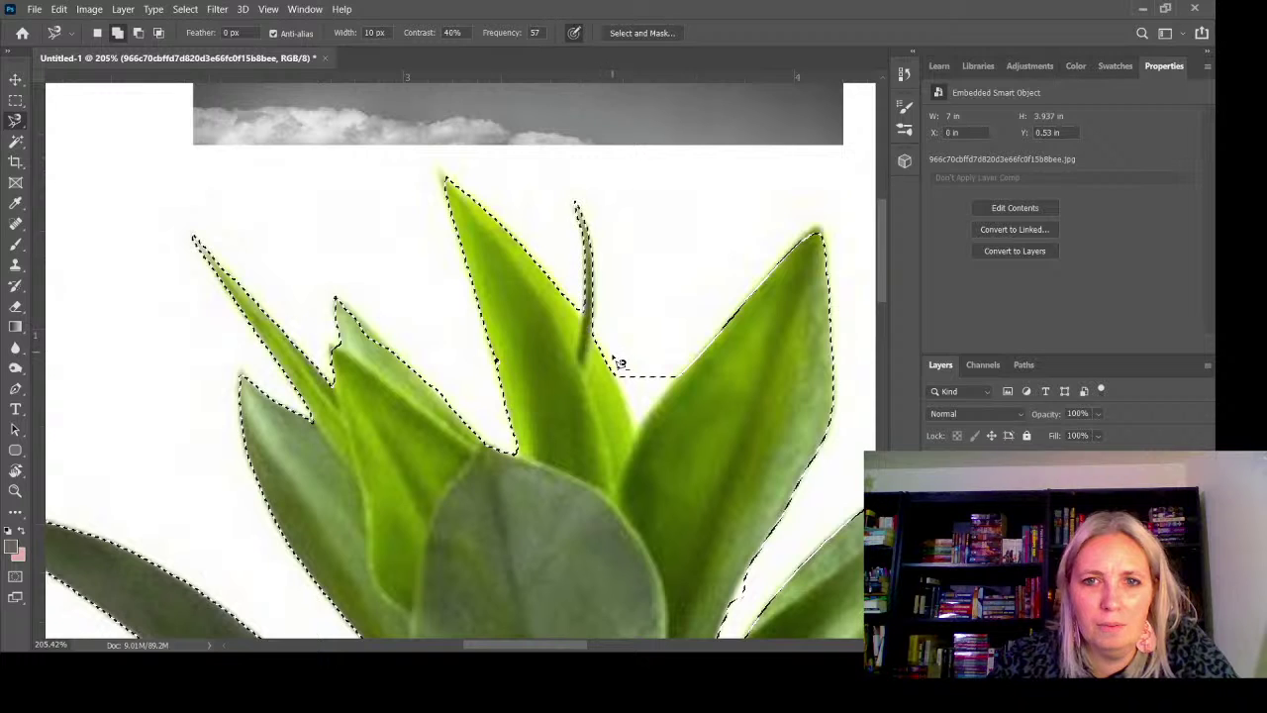
left_click(611, 360, "alt")
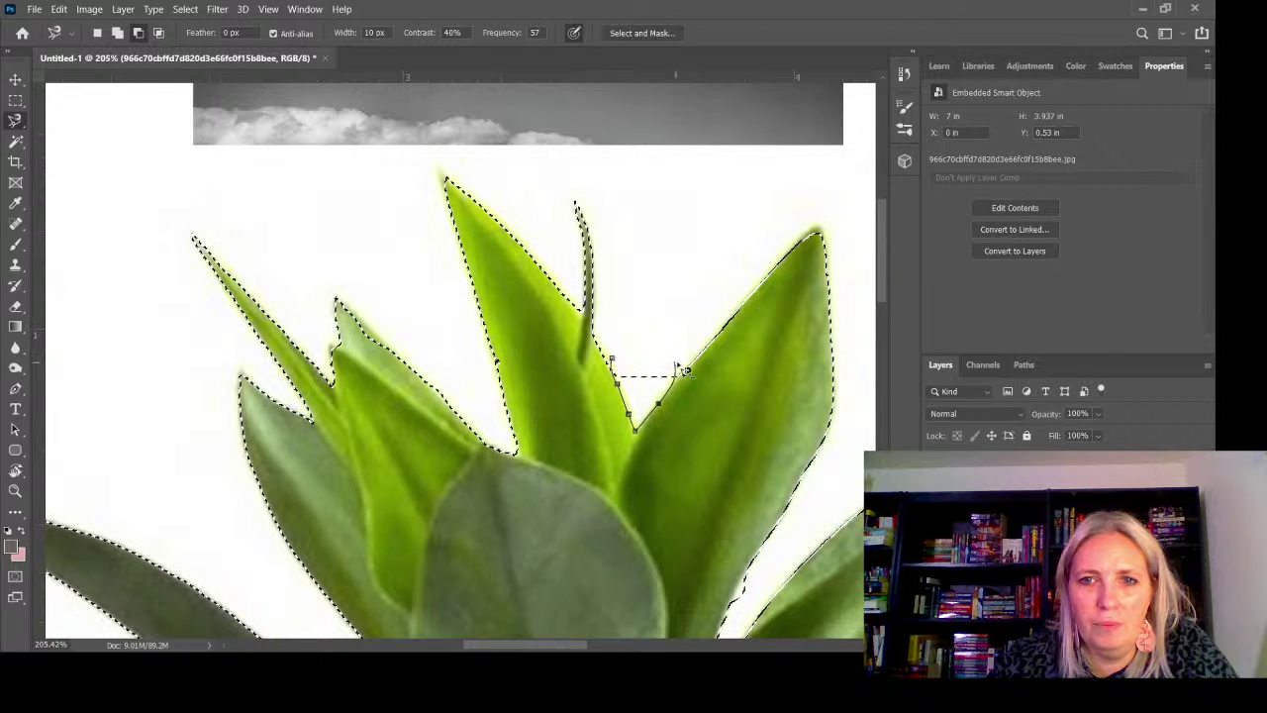
left_click(614, 362)
Add a layer mask from the selection to hide the white background around the potted plant
scroll(458, 309, "down", 2)
scroll(462, 302, "down", 4)
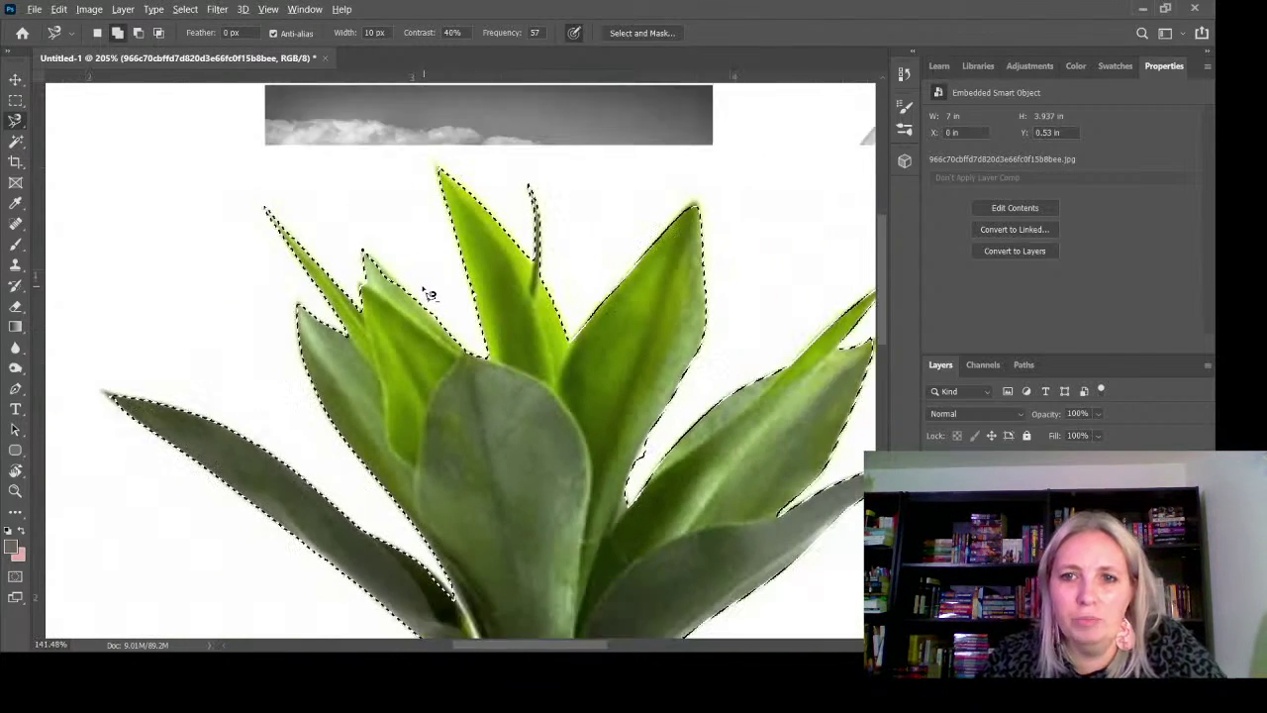
scroll(768, 364, "up", 3)
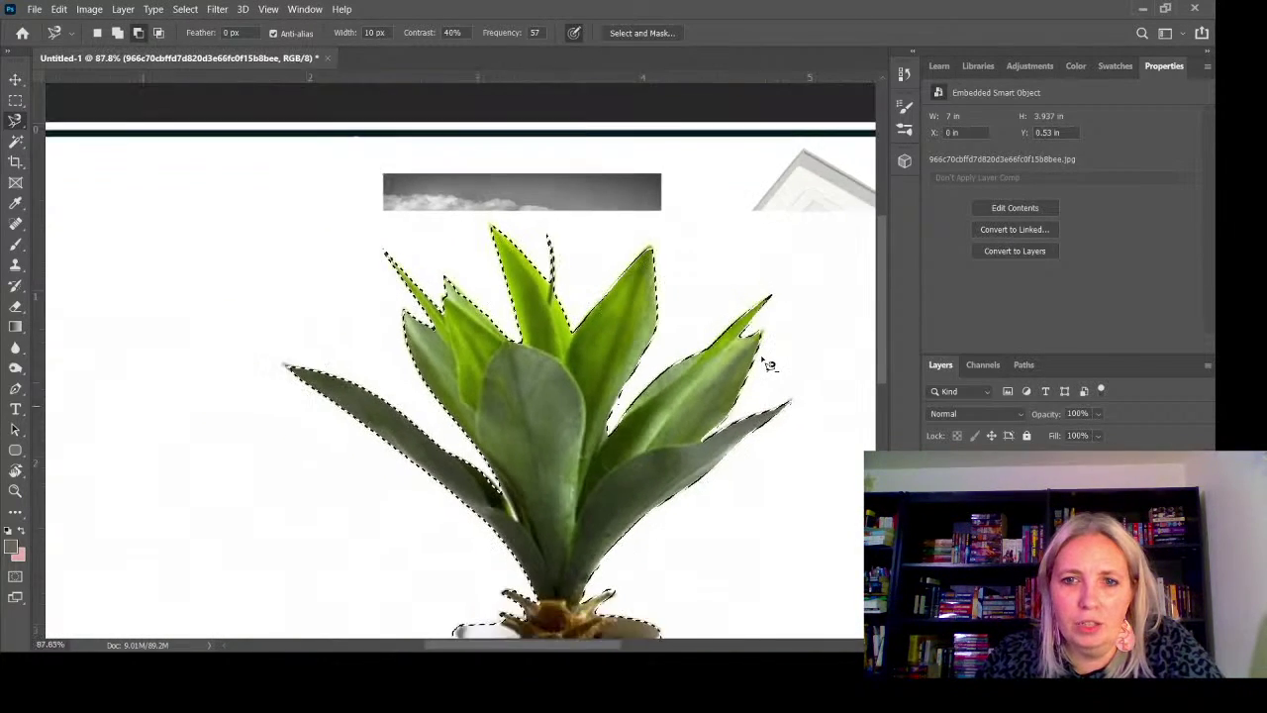
scroll(662, 381, "down", 5)
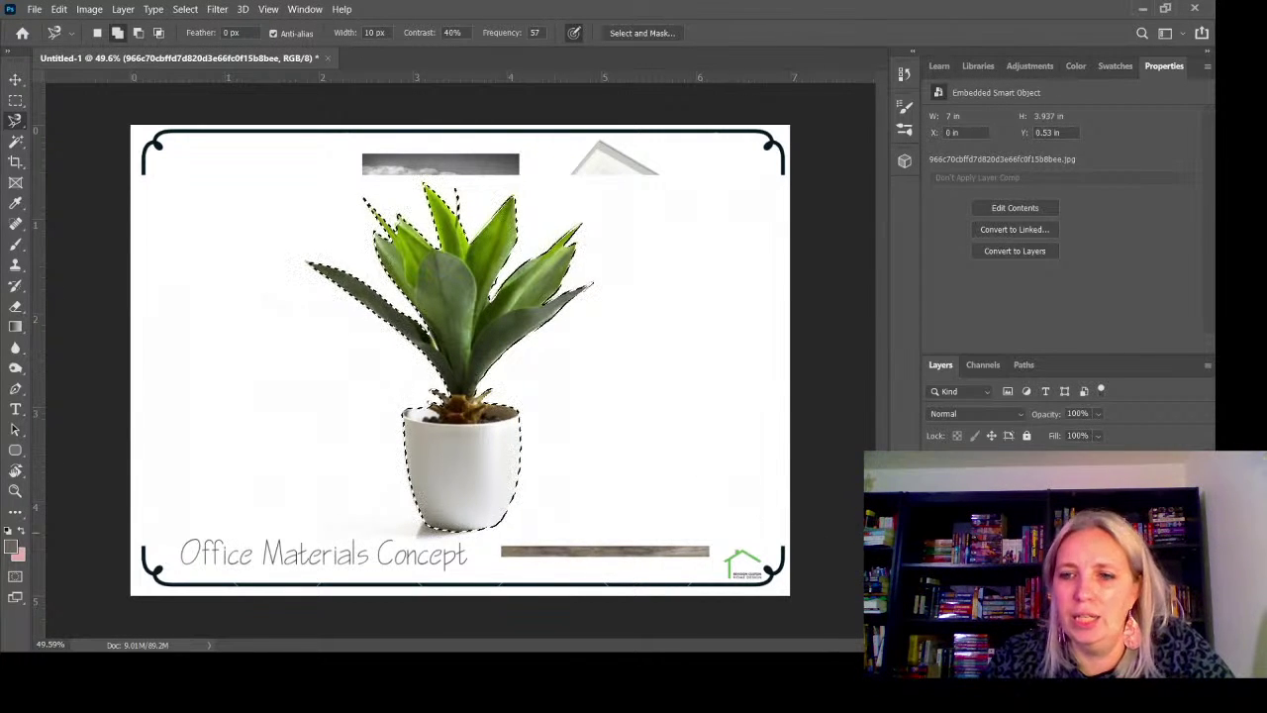
left_click(1120, 641)
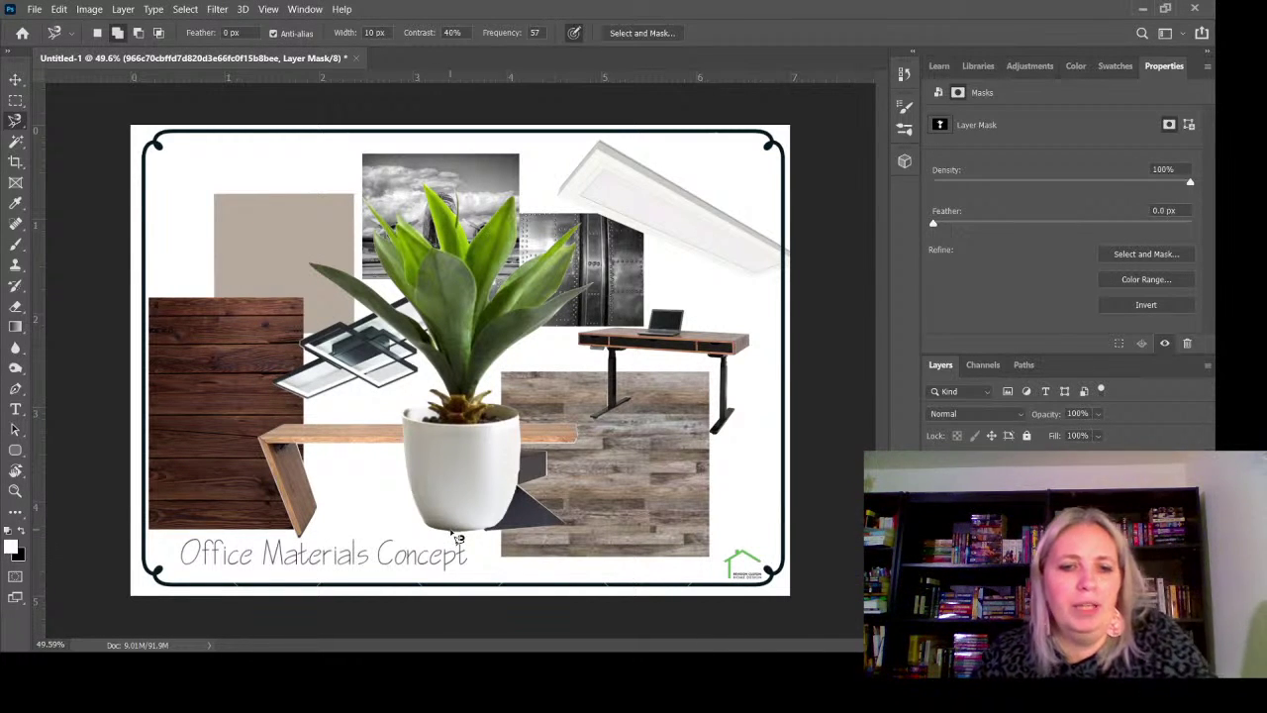
Scale the cut-out potted plant down to about 16% and place it on the standing desk beside the laptop
key("ctrl+t")
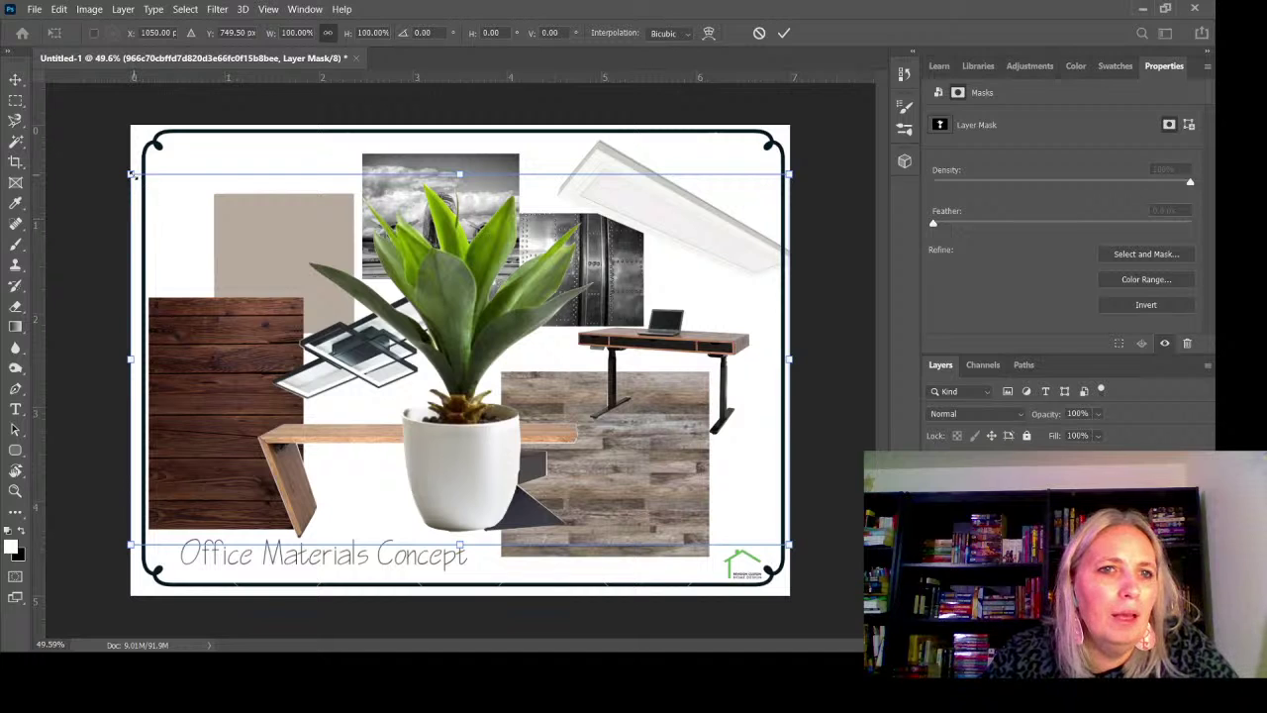
left_click_drag(132, 174, 702, 471)
left_click_drag(741, 534, 720, 329)
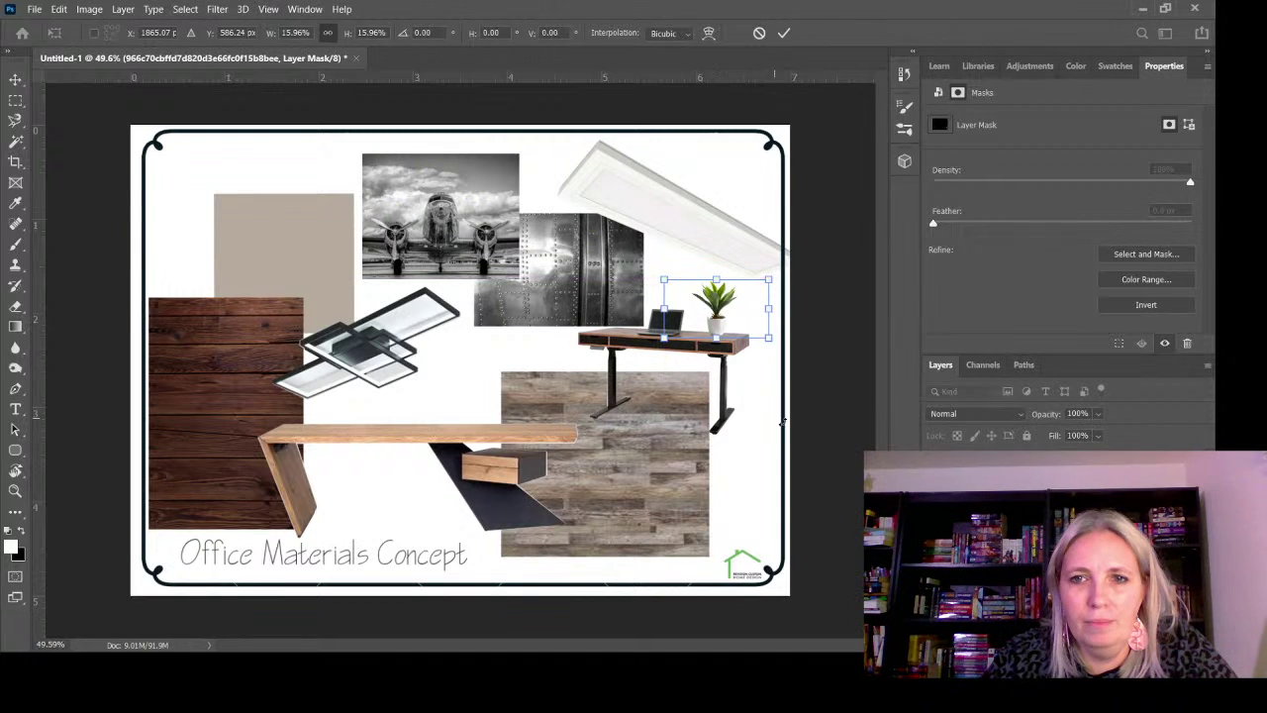
left_click(16, 80)
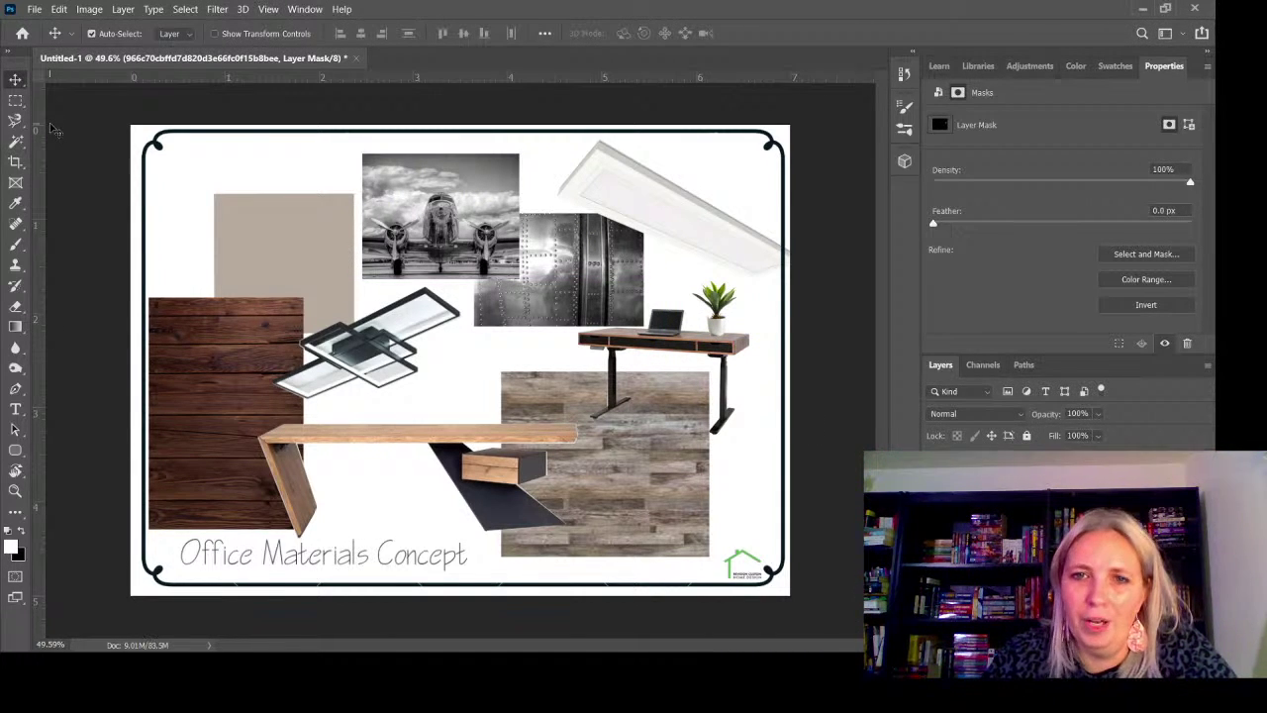